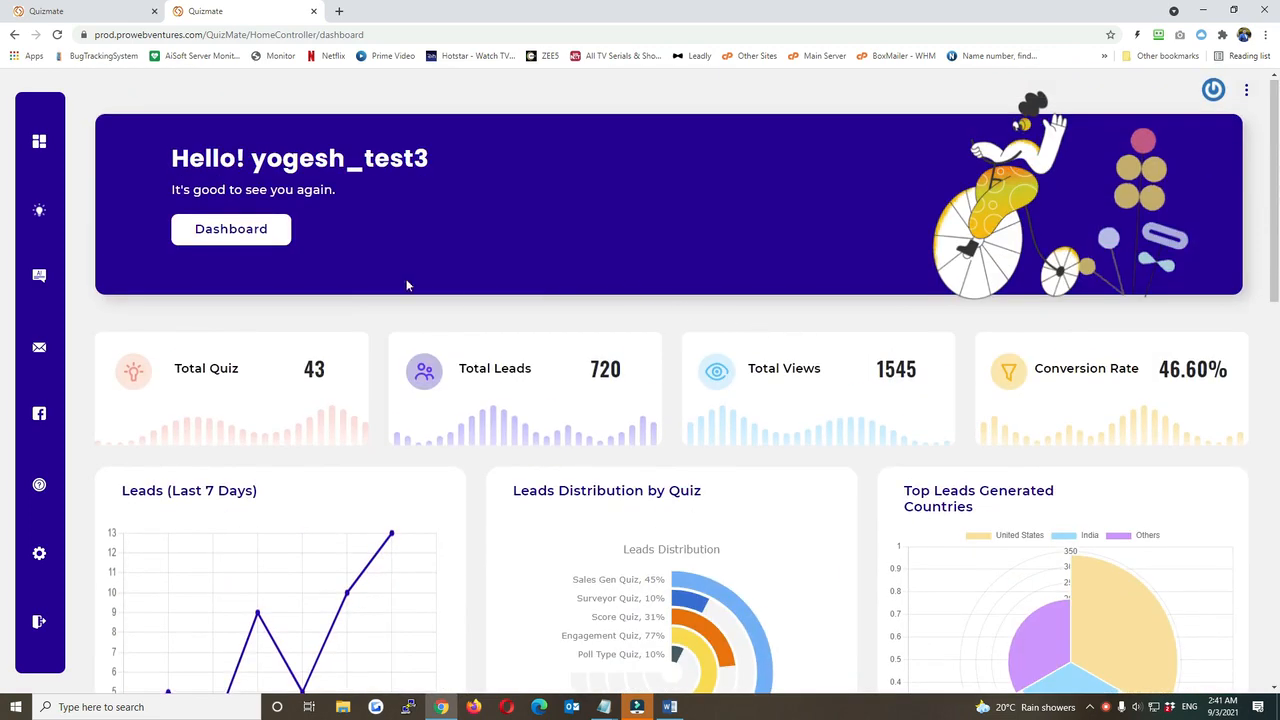
Step: Open the User Answers list and look through the Quiz and Lead Management options
mouse_move(84, 217)
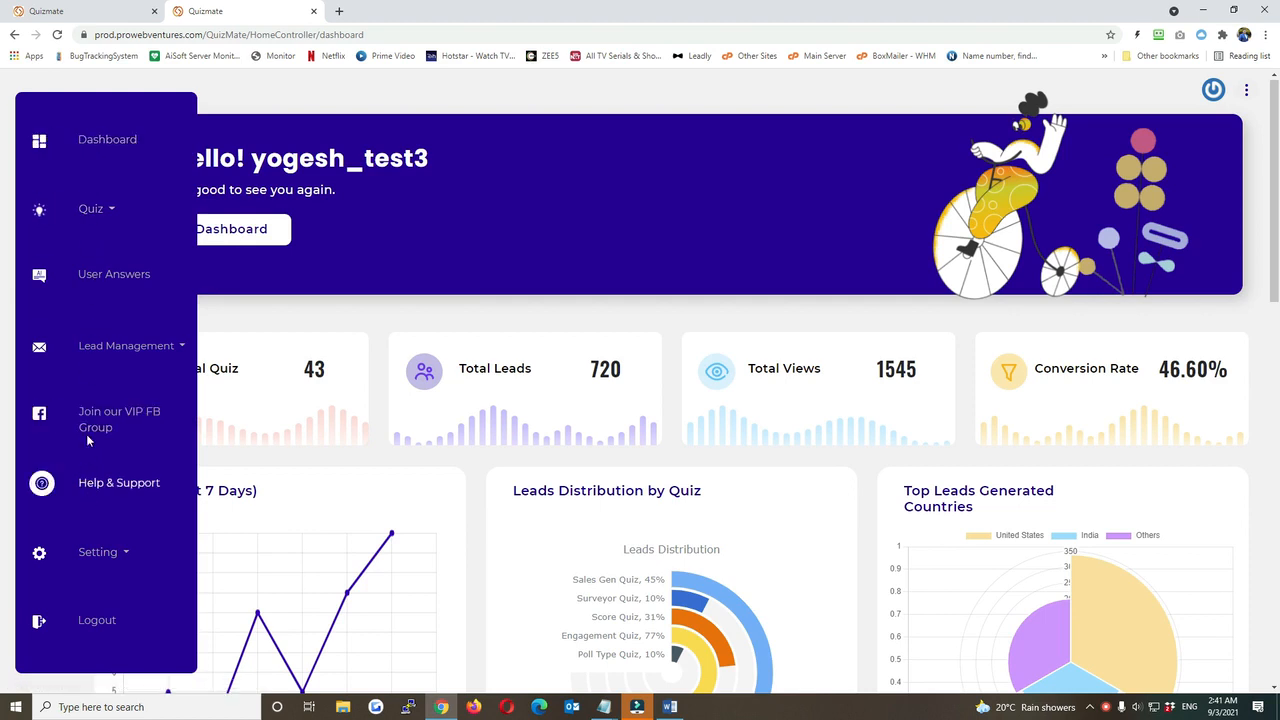
click(112, 213)
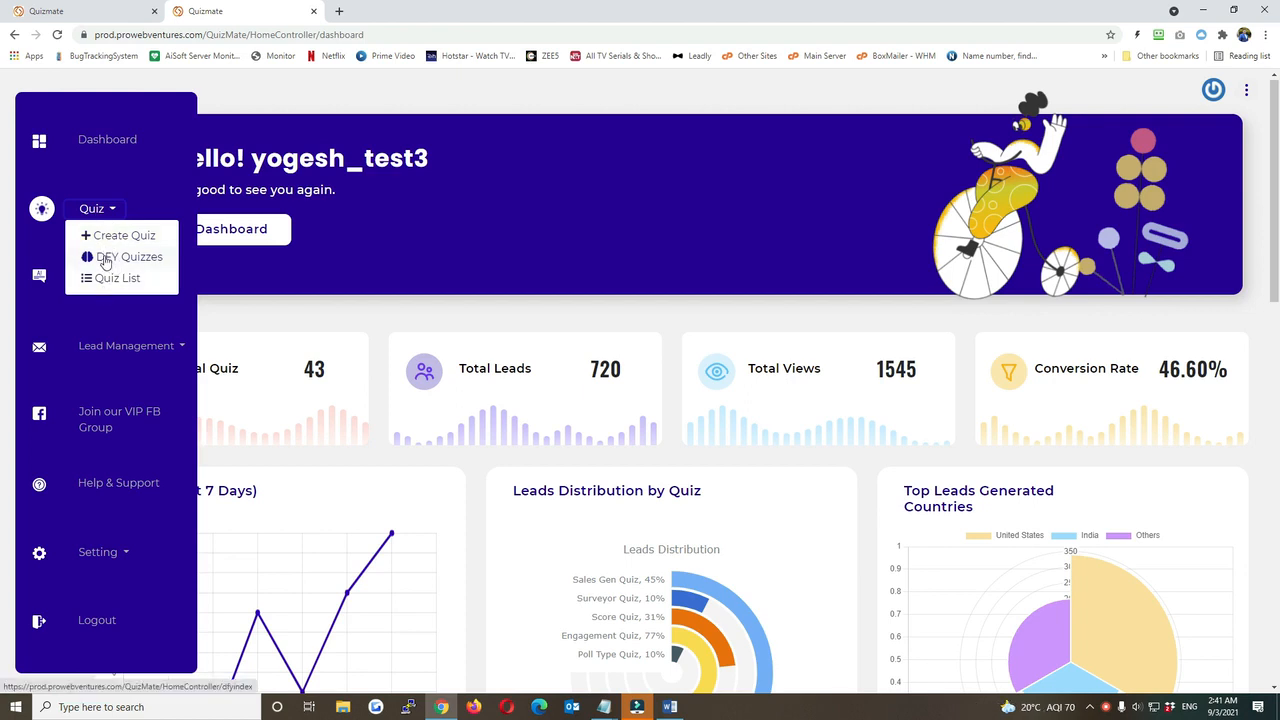
click(49, 288)
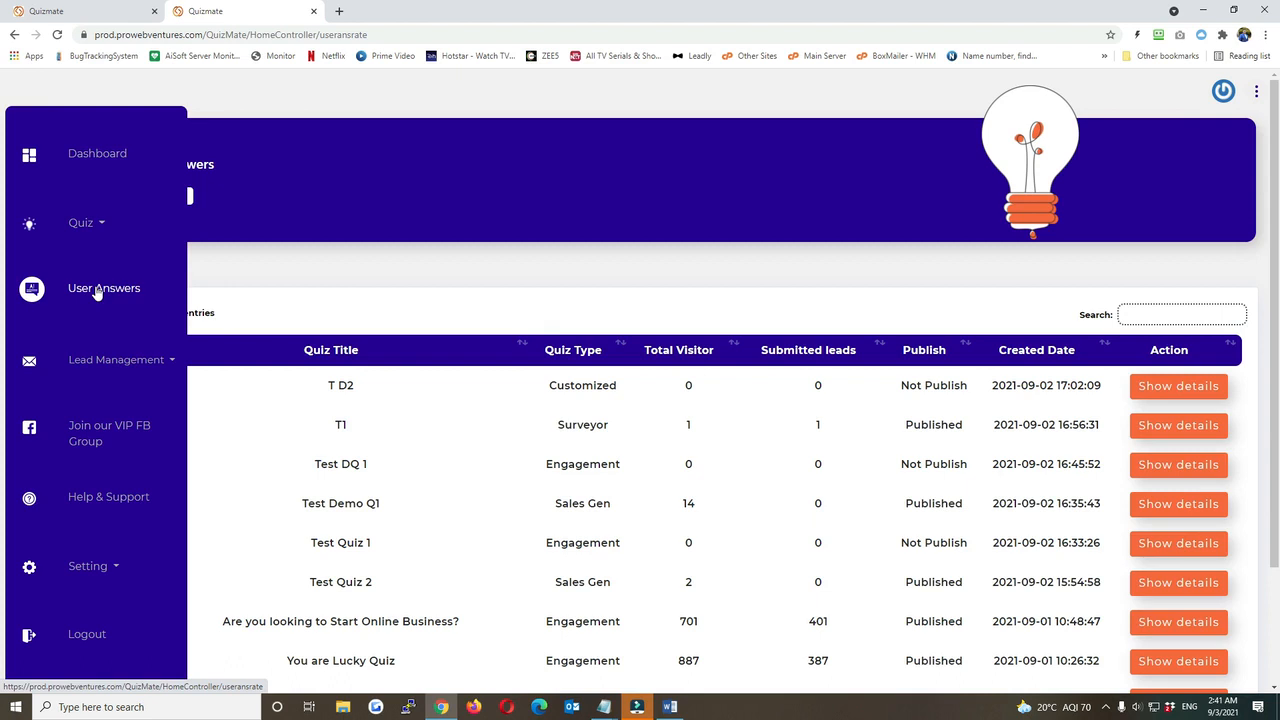
click(100, 360)
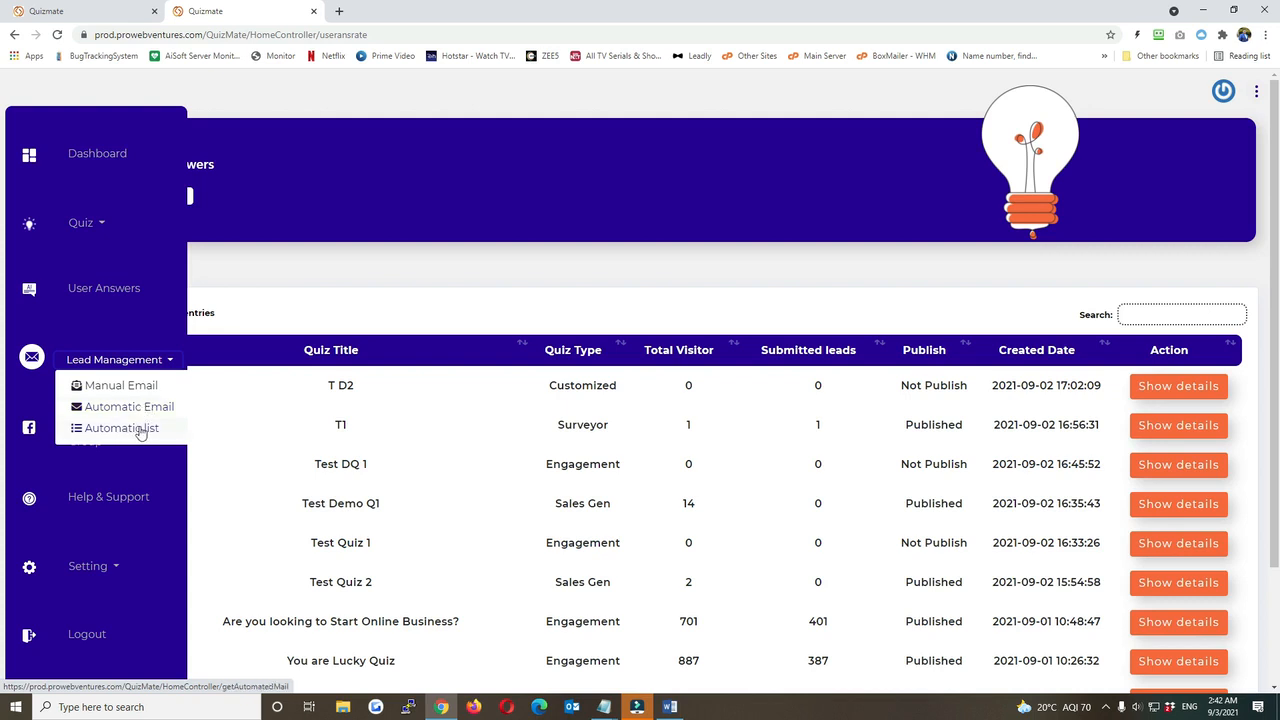
click(167, 362)
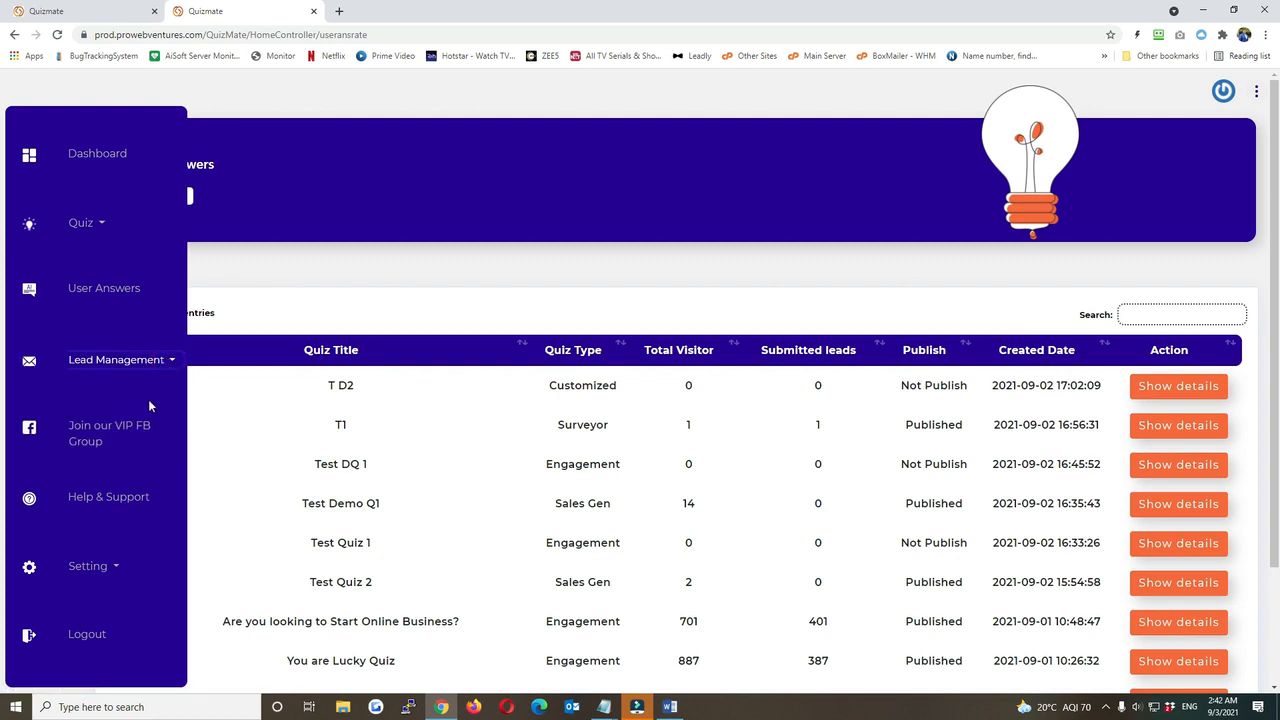
scroll(117, 535, down, 2)
Step: Open the SMTP and AR settings in separate browser tabs and review the SMTP setting fields
click(106, 566)
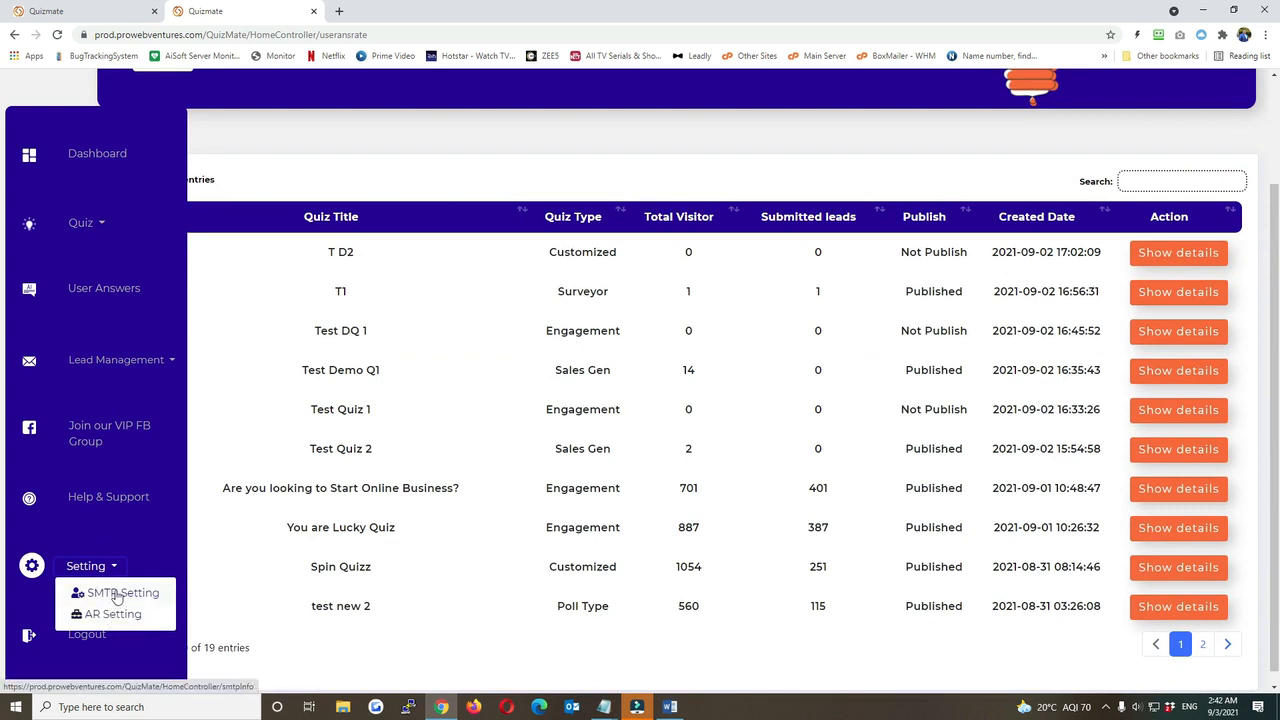
ctrl+click(117, 594)
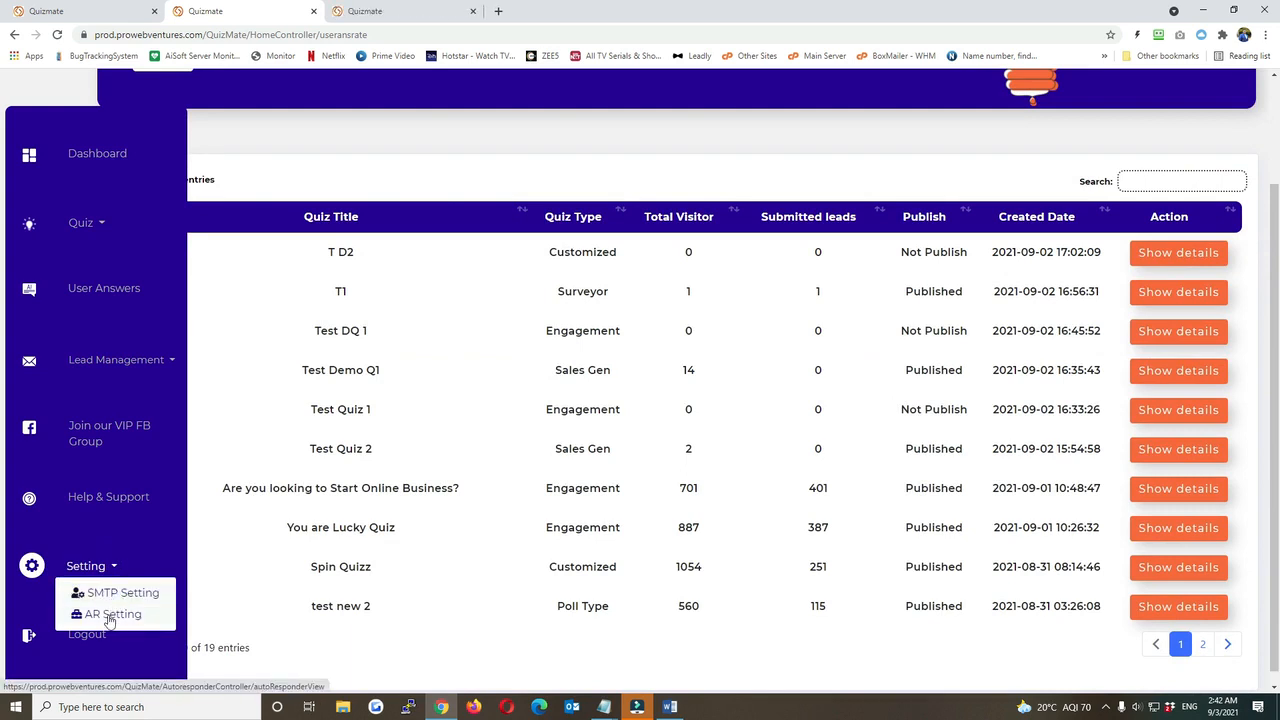
ctrl+click(110, 616)
click(380, 10)
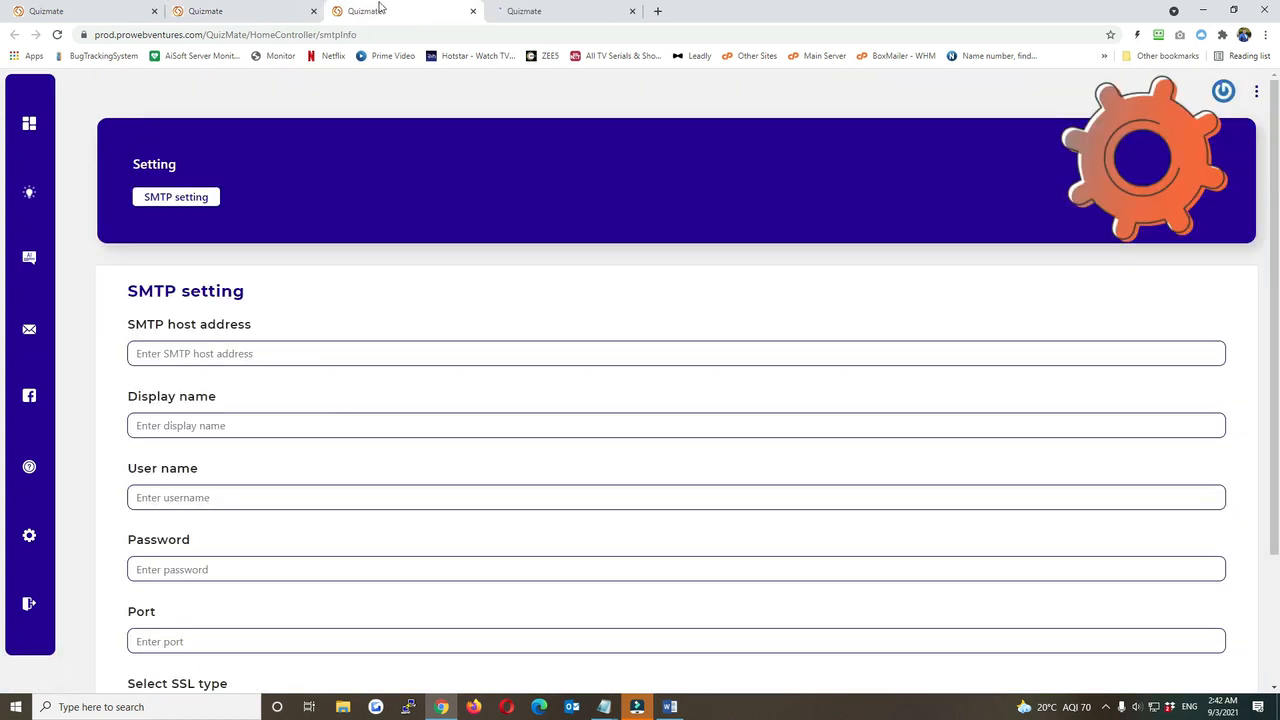
scroll(312, 380, down, 3)
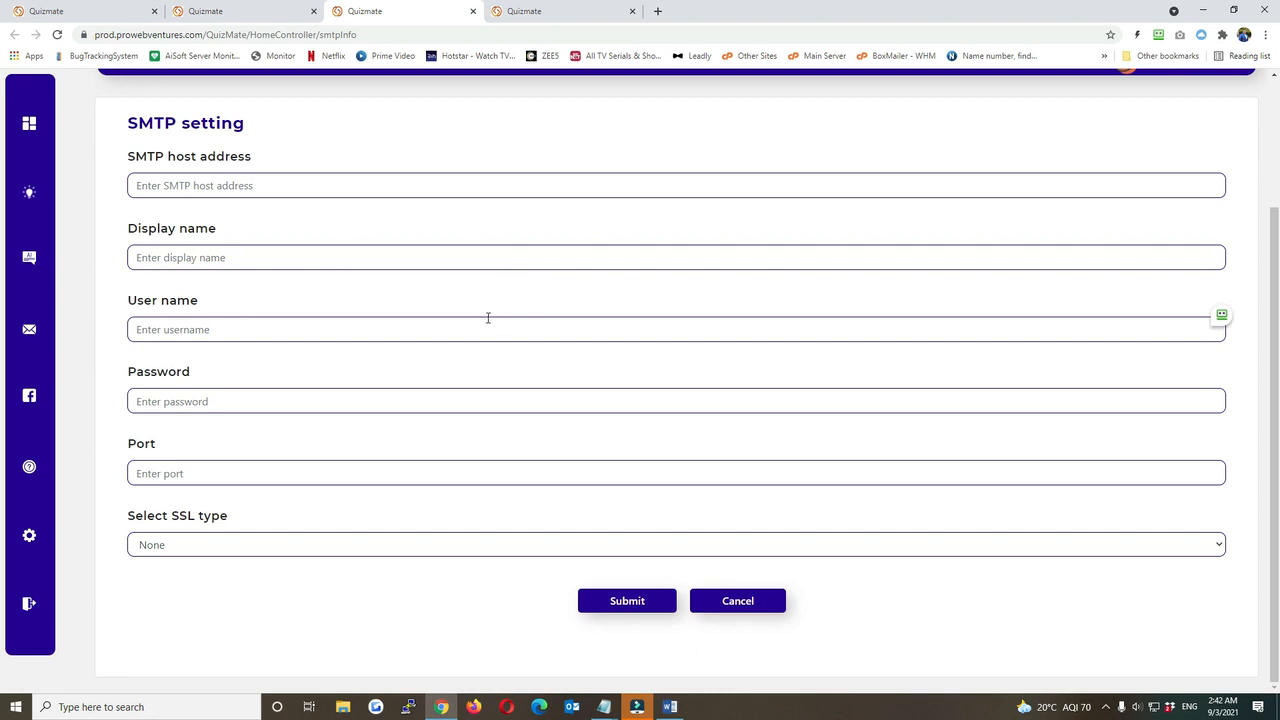
scroll(489, 321, up, 3)
Step: Review the autoresponder services and their API fields on the Auto responder setting page
click(540, 8)
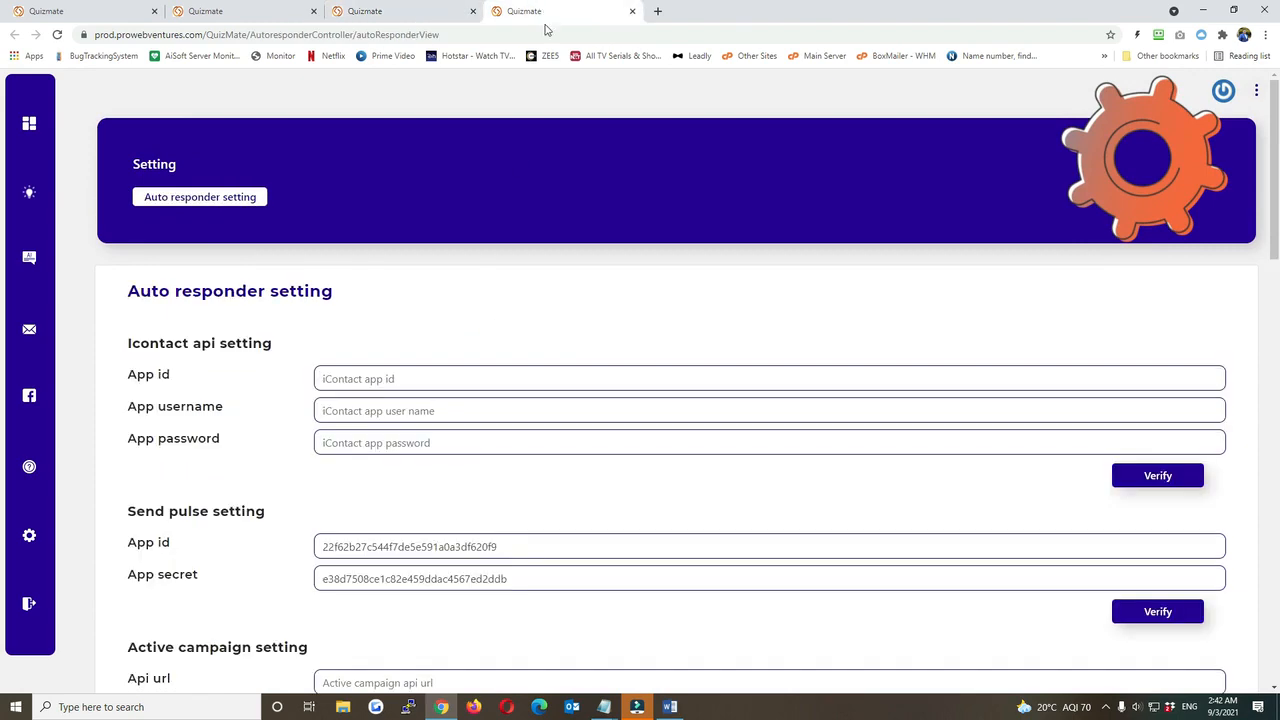
scroll(234, 278, down, 2)
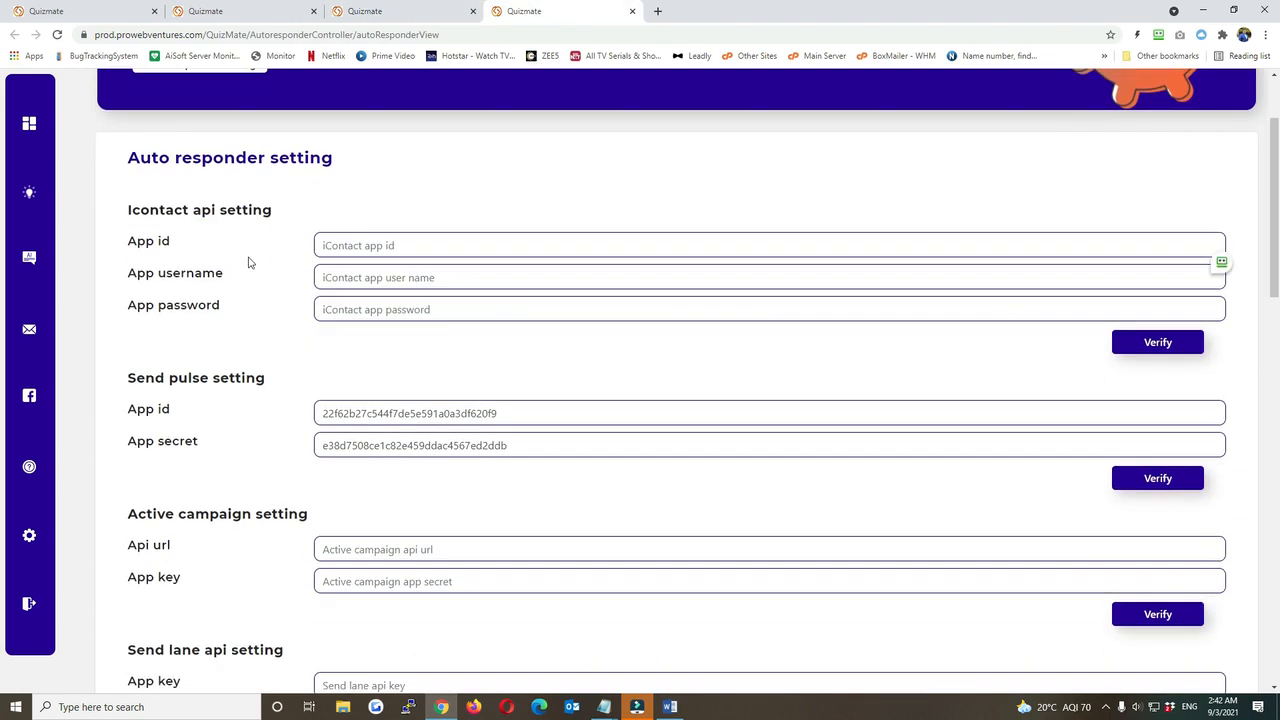
scroll(248, 264, down, 3)
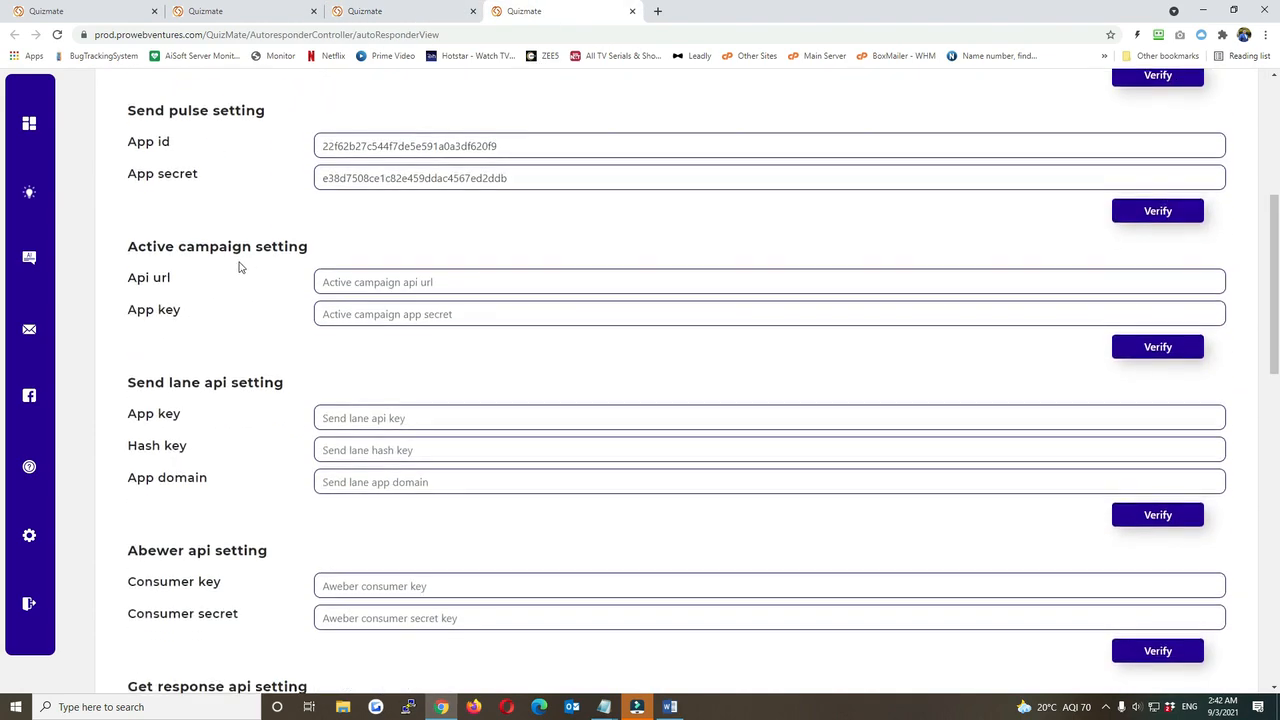
scroll(239, 267, down, 2)
scroll(237, 275, down, 1)
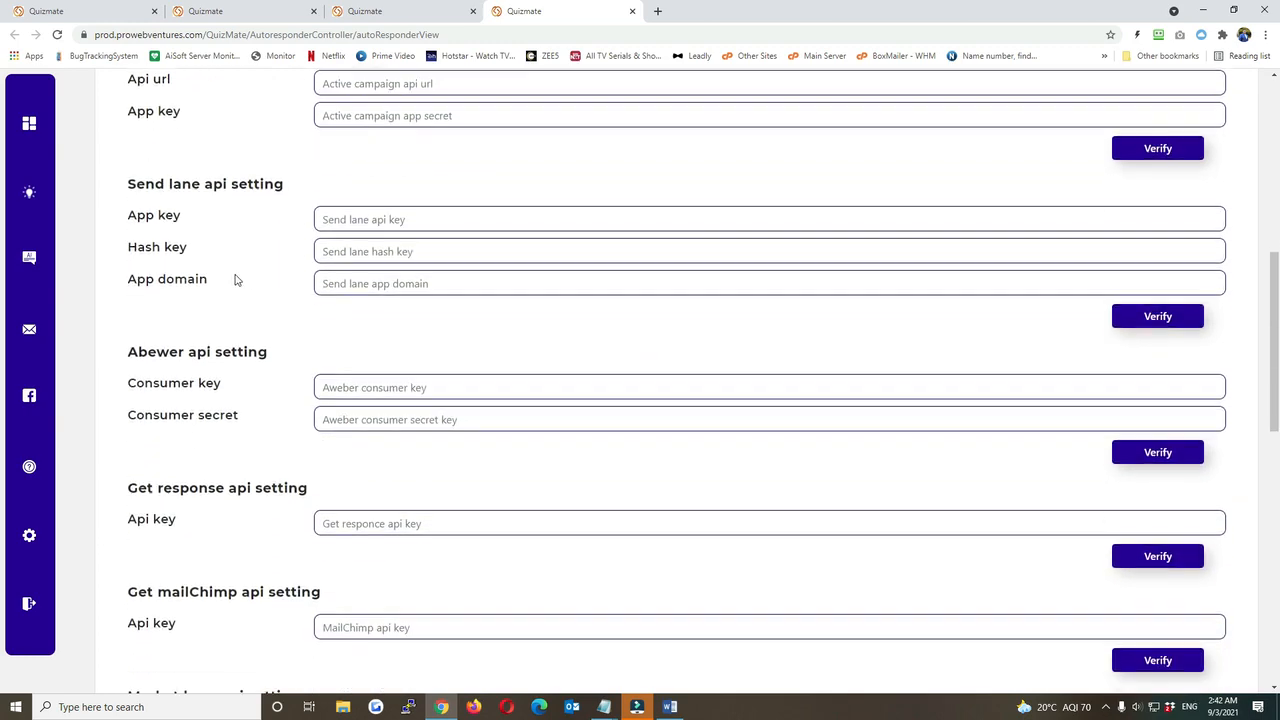
scroll(277, 264, down, 8)
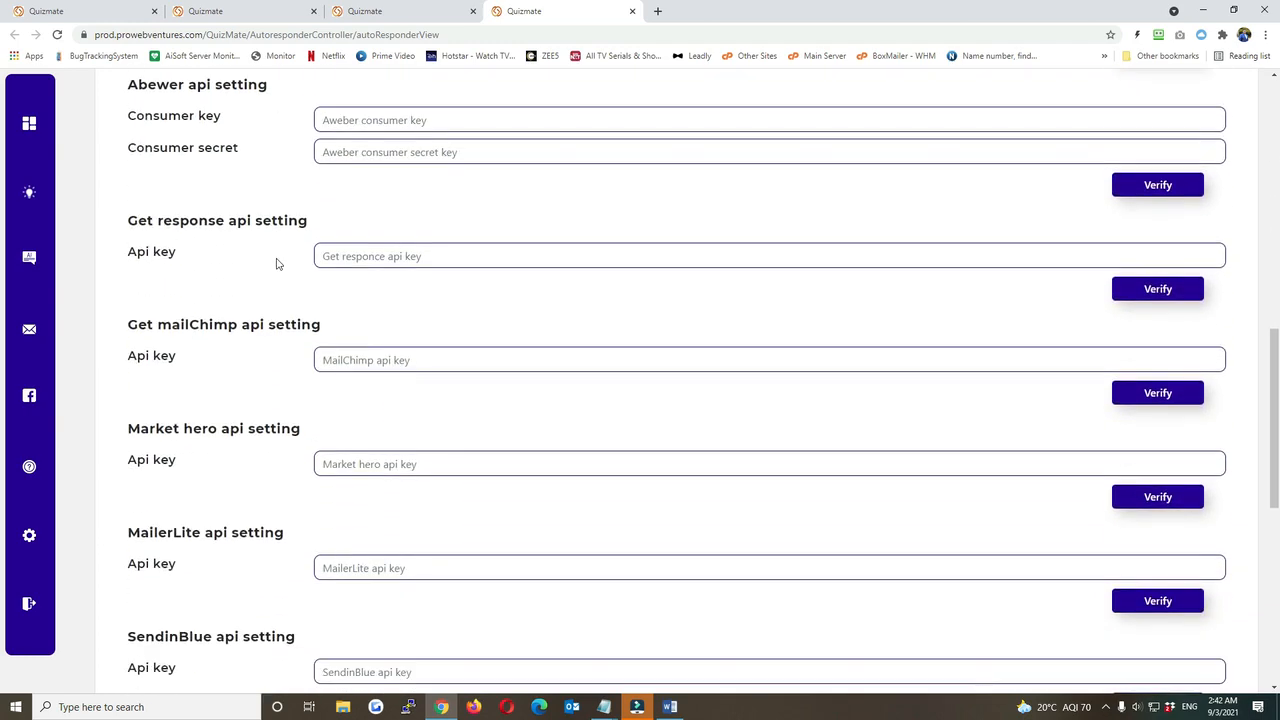
scroll(380, 360, down, 1)
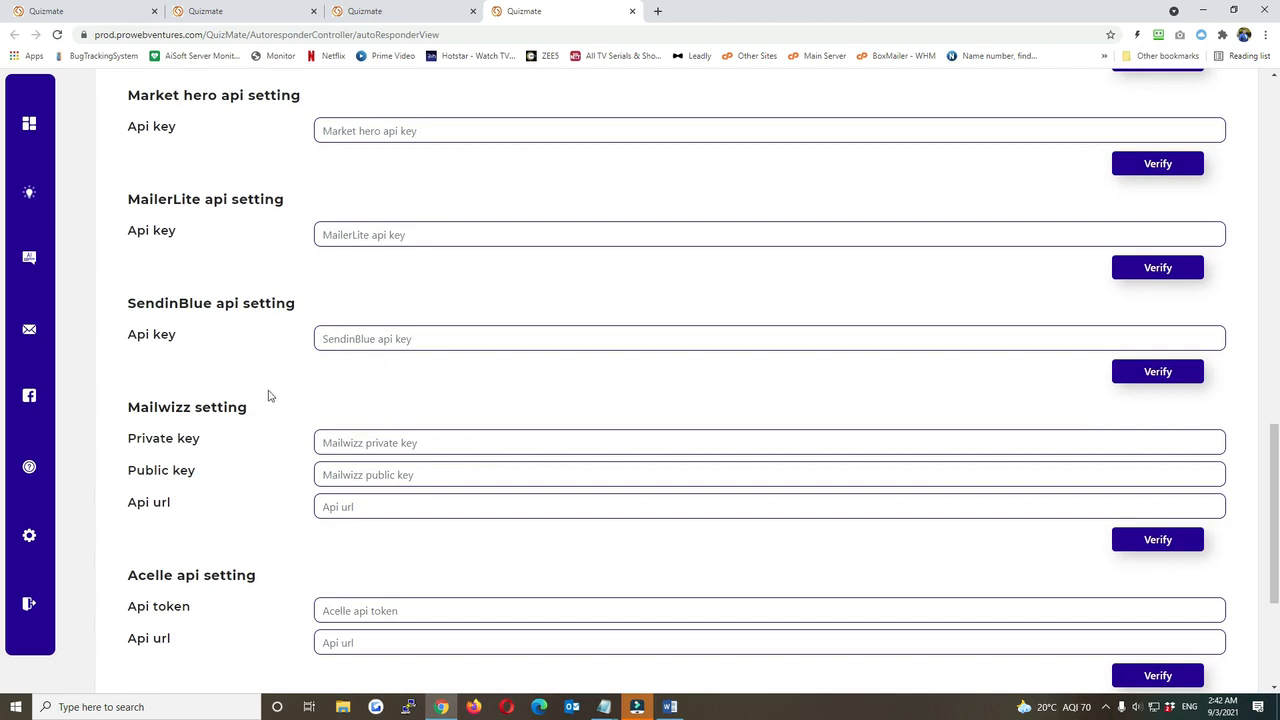
scroll(268, 396, down, 4)
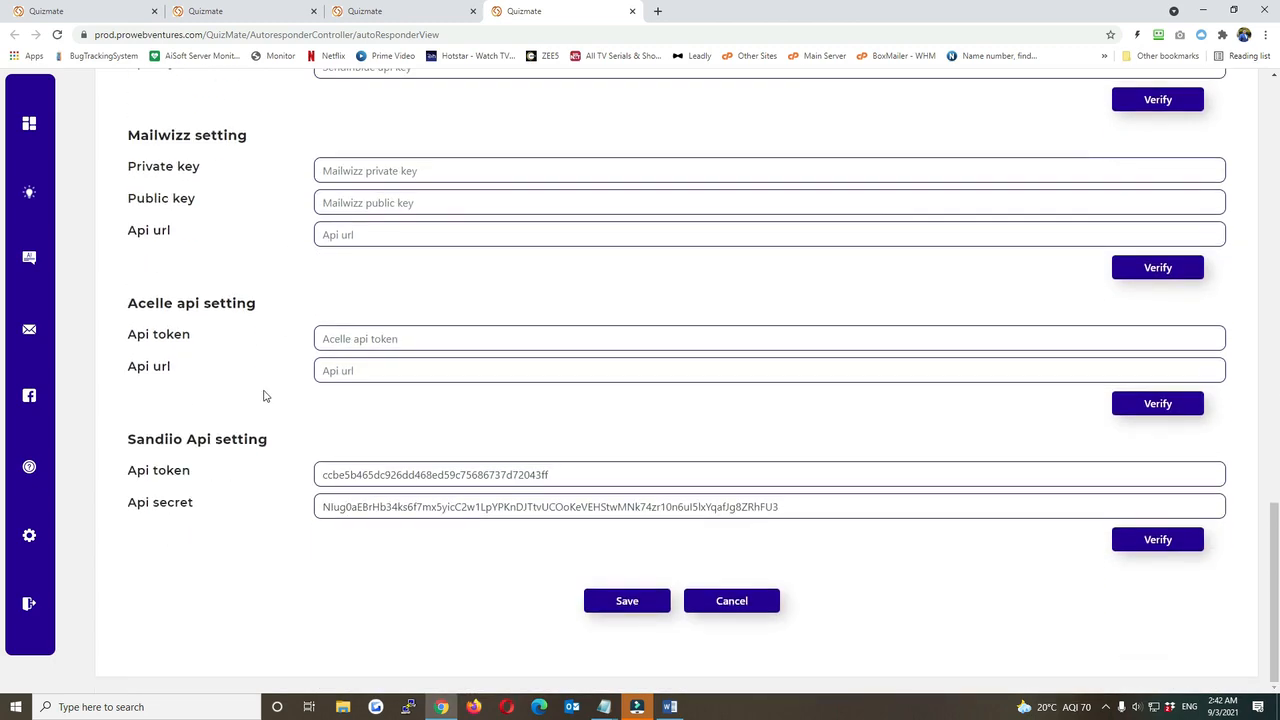
scroll(265, 396, up, 15)
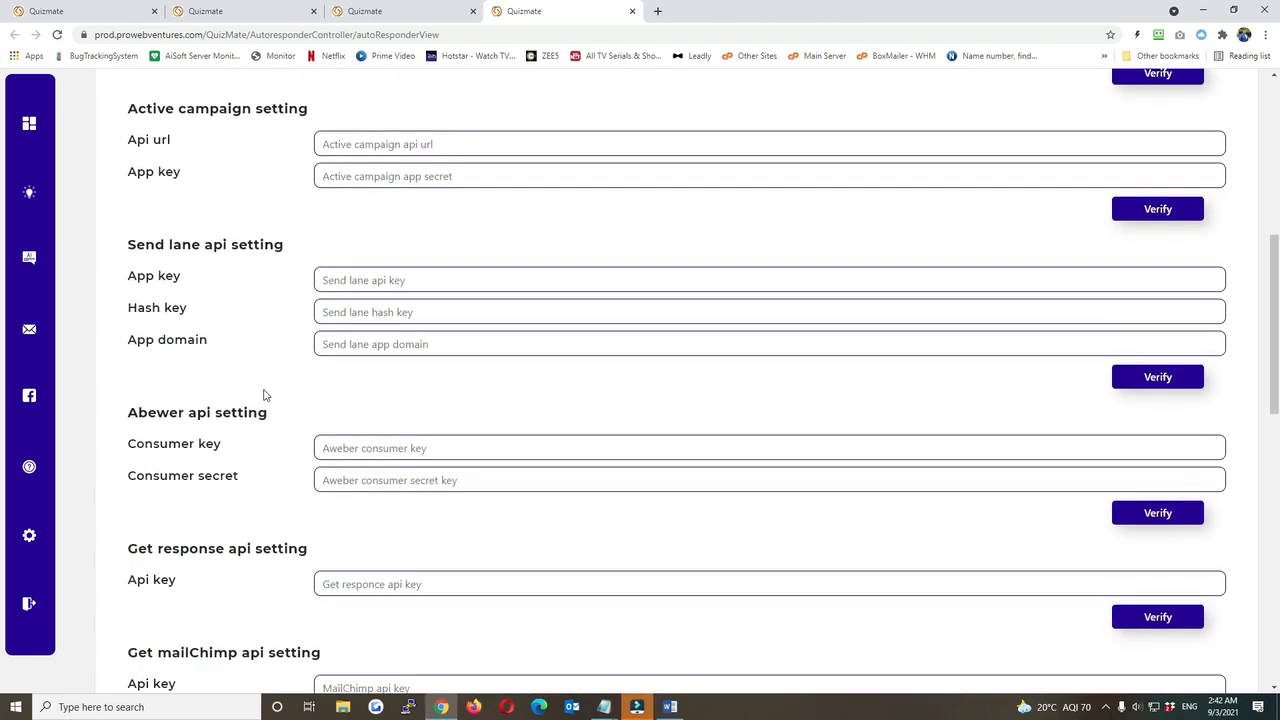
scroll(268, 398, down, 1)
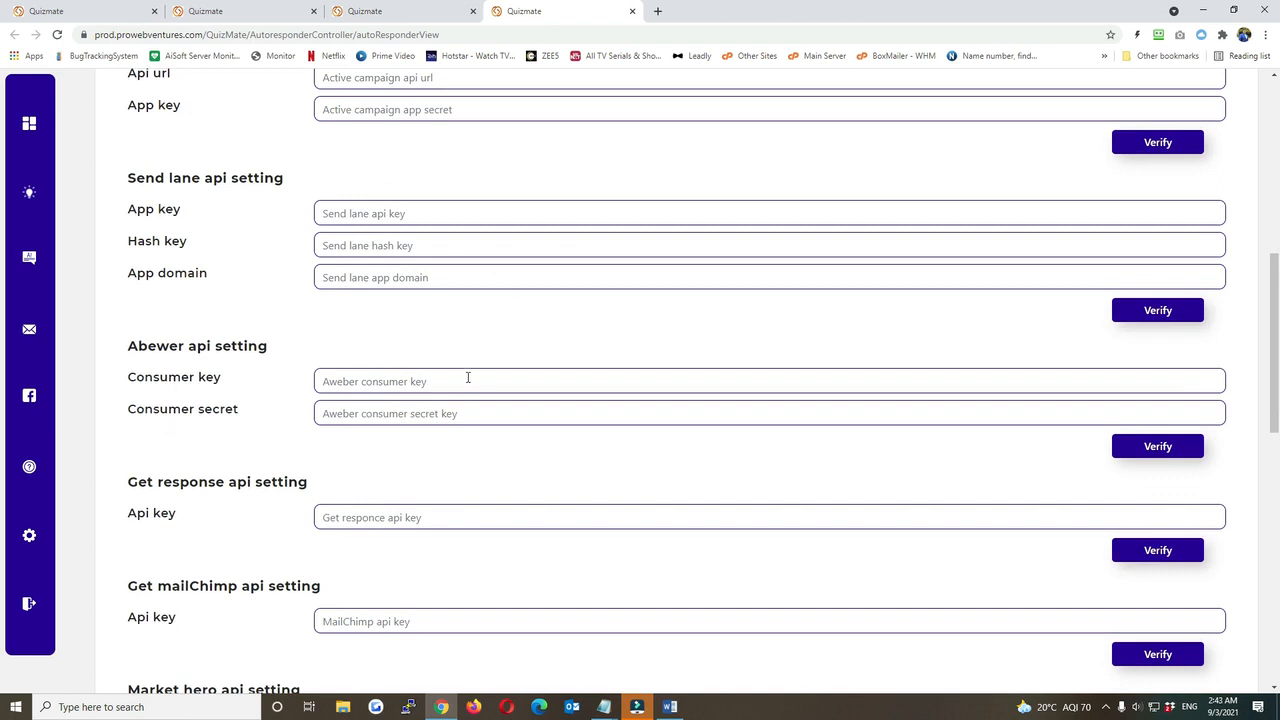
Step: Start creating a new quiz, review the available quiz types and choose Engagement Quiz
mouse_move(91, 534)
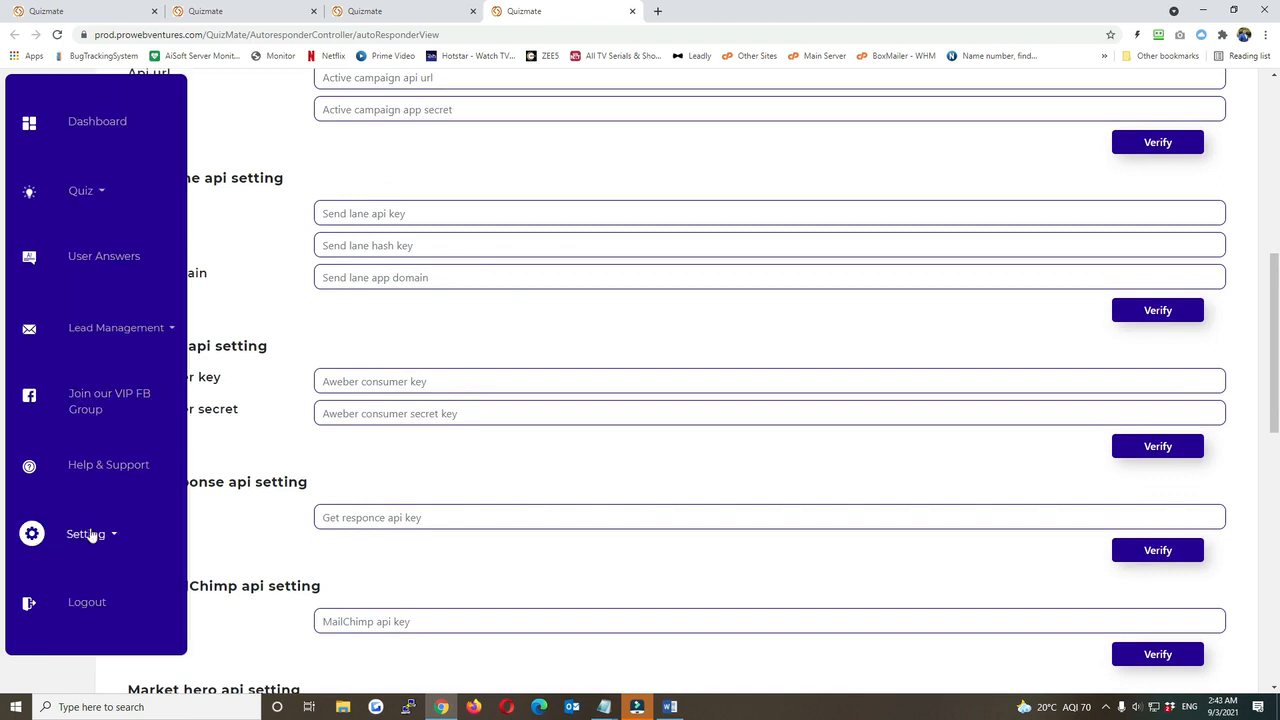
click(82, 192)
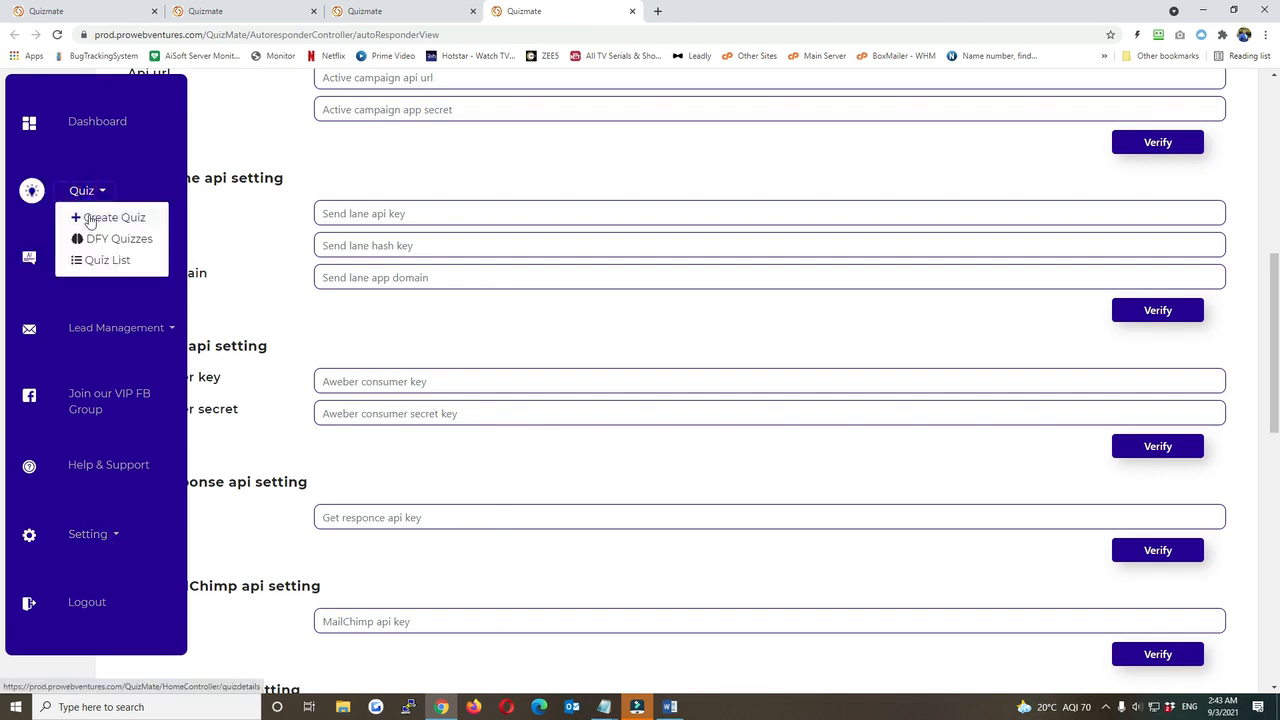
click(89, 217)
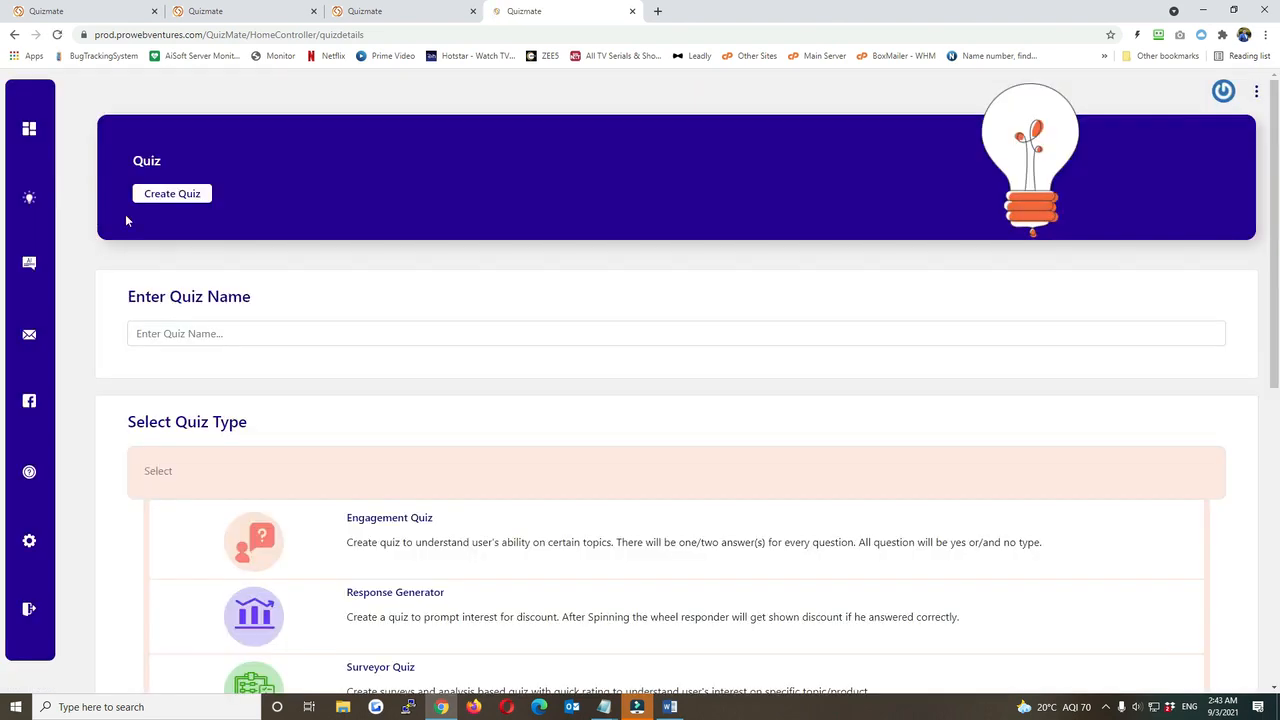
scroll(421, 216, down, 4)
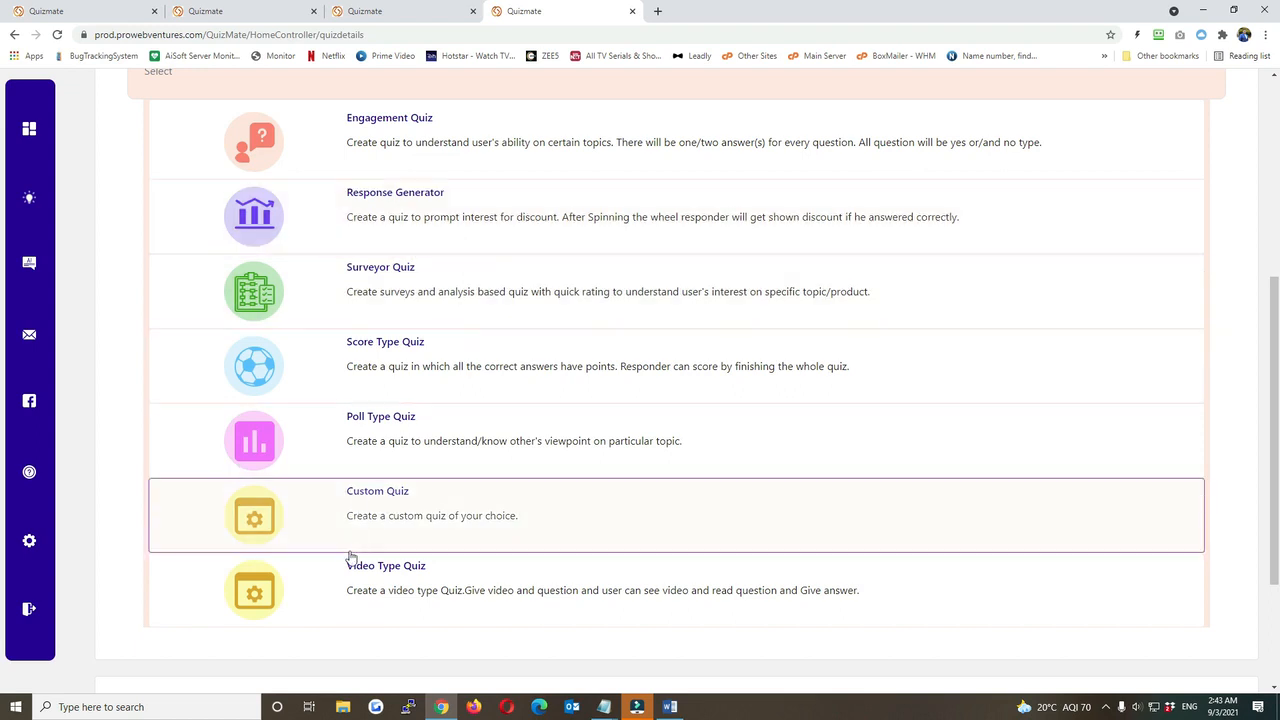
scroll(343, 604, down, 1)
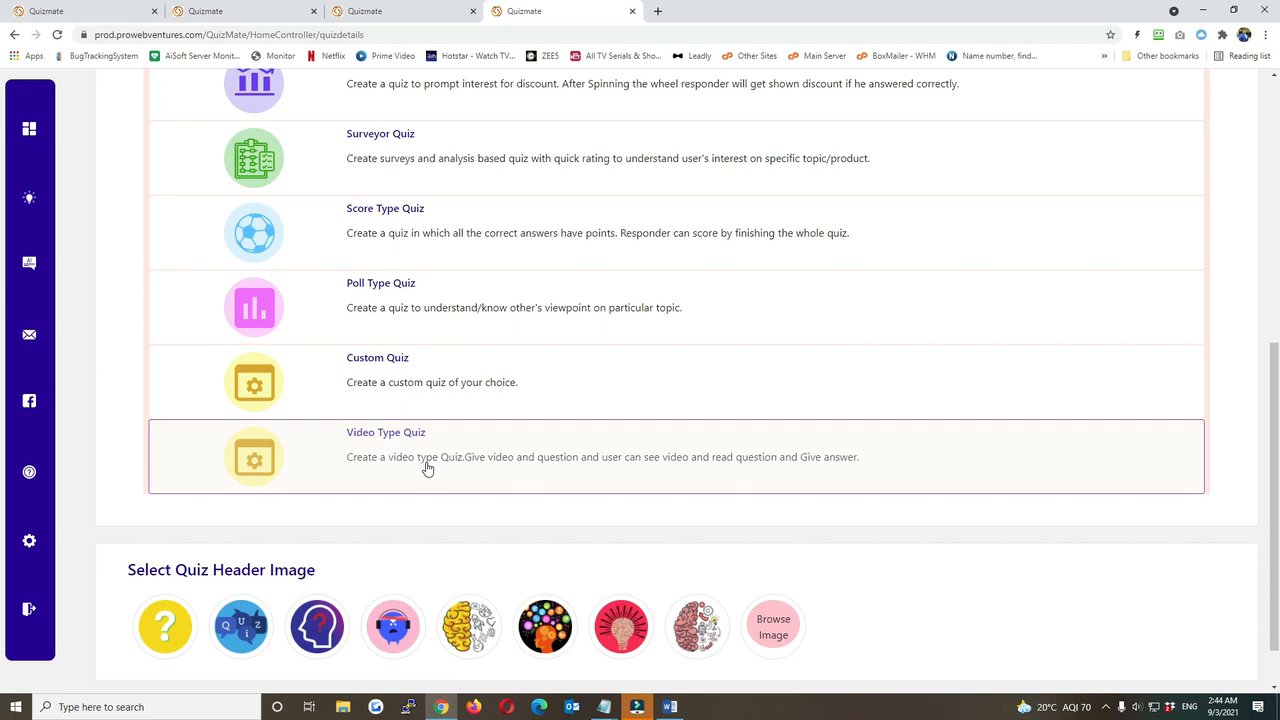
scroll(427, 468, up, 2)
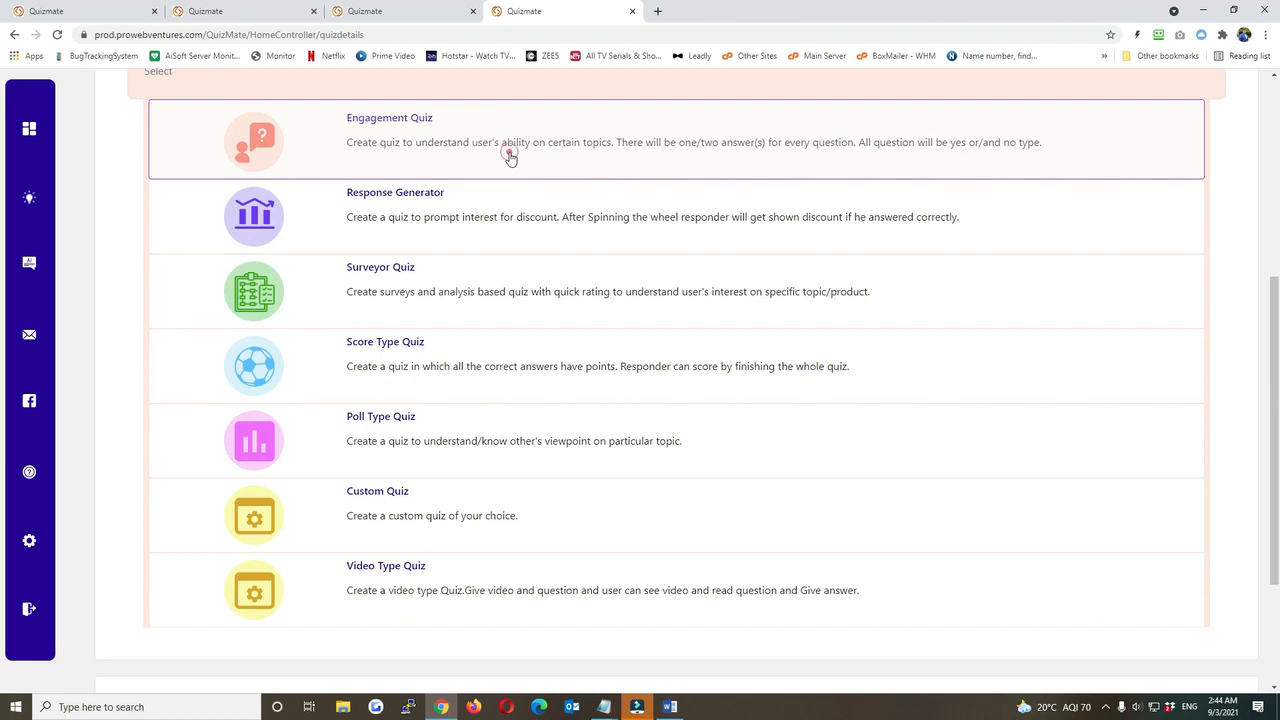
scroll(440, 160, up, 2)
scroll(243, 160, up, 2)
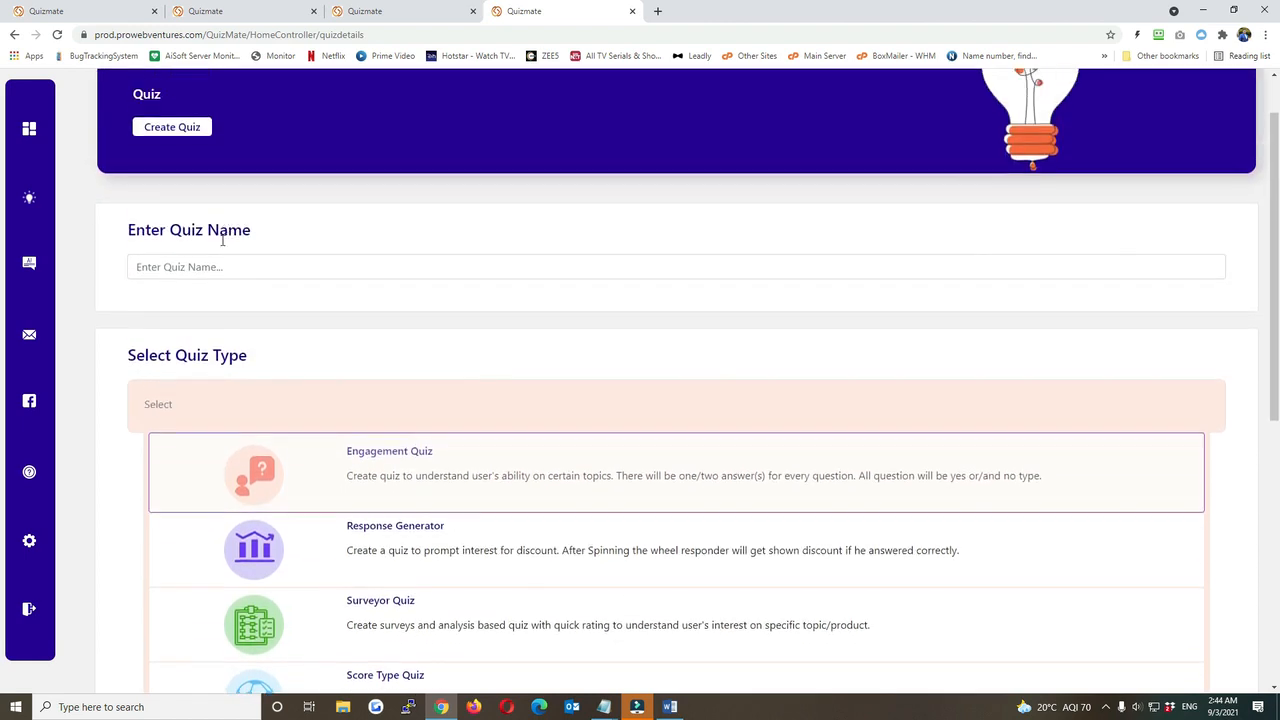
Step: Name the quiz "Test Demo Quiz 01" and continue to the quiz builder
click(216, 262)
text(Test Demo)
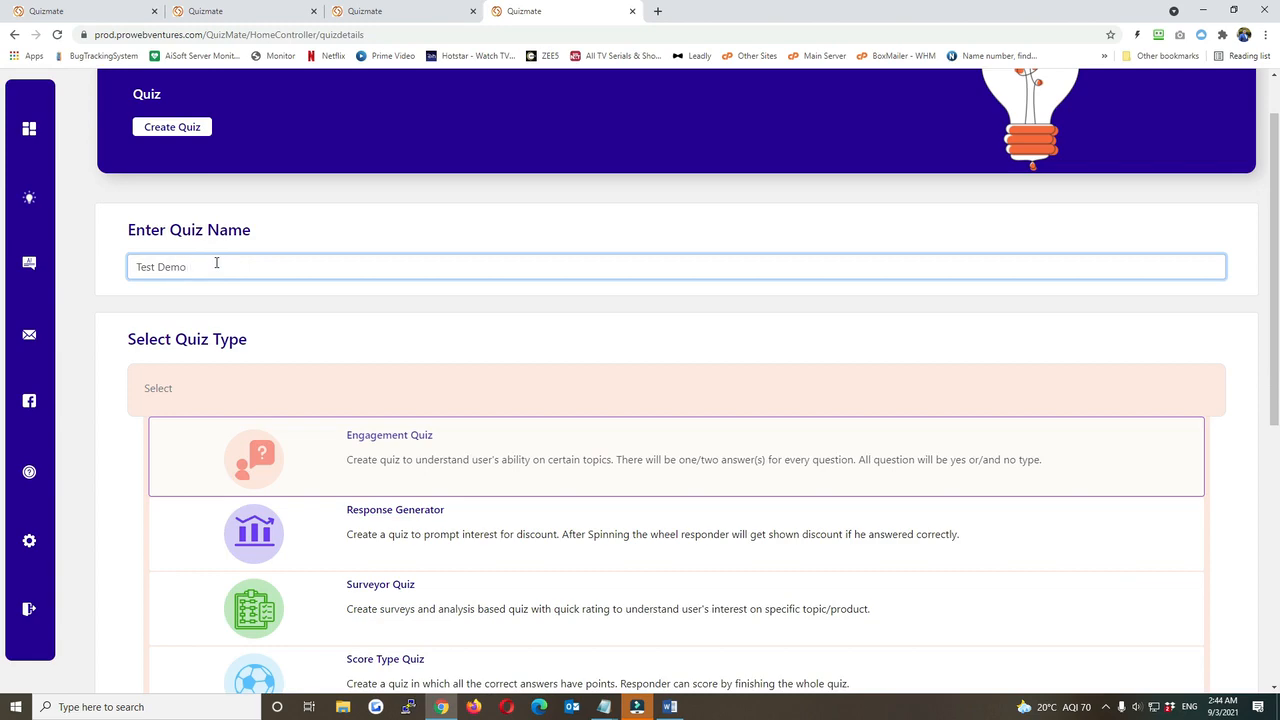
text( Quiz)
text( 01)
scroll(909, 314, down, 5)
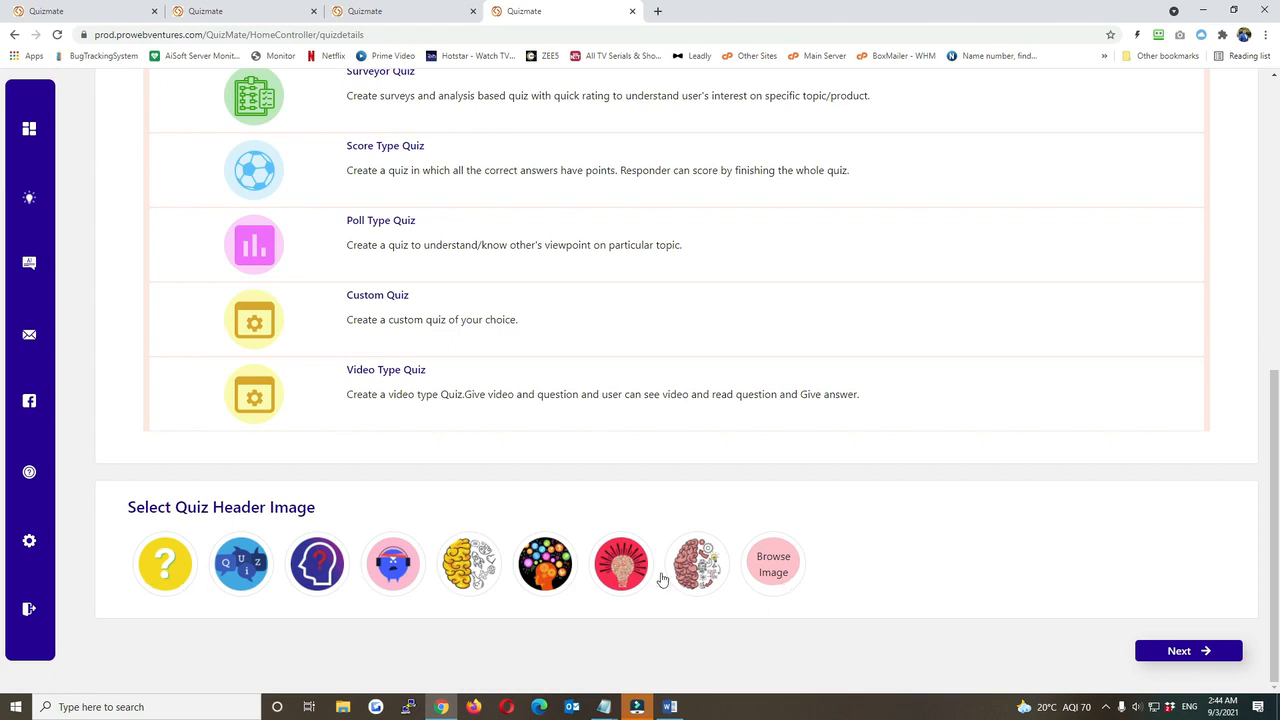
click(1195, 650)
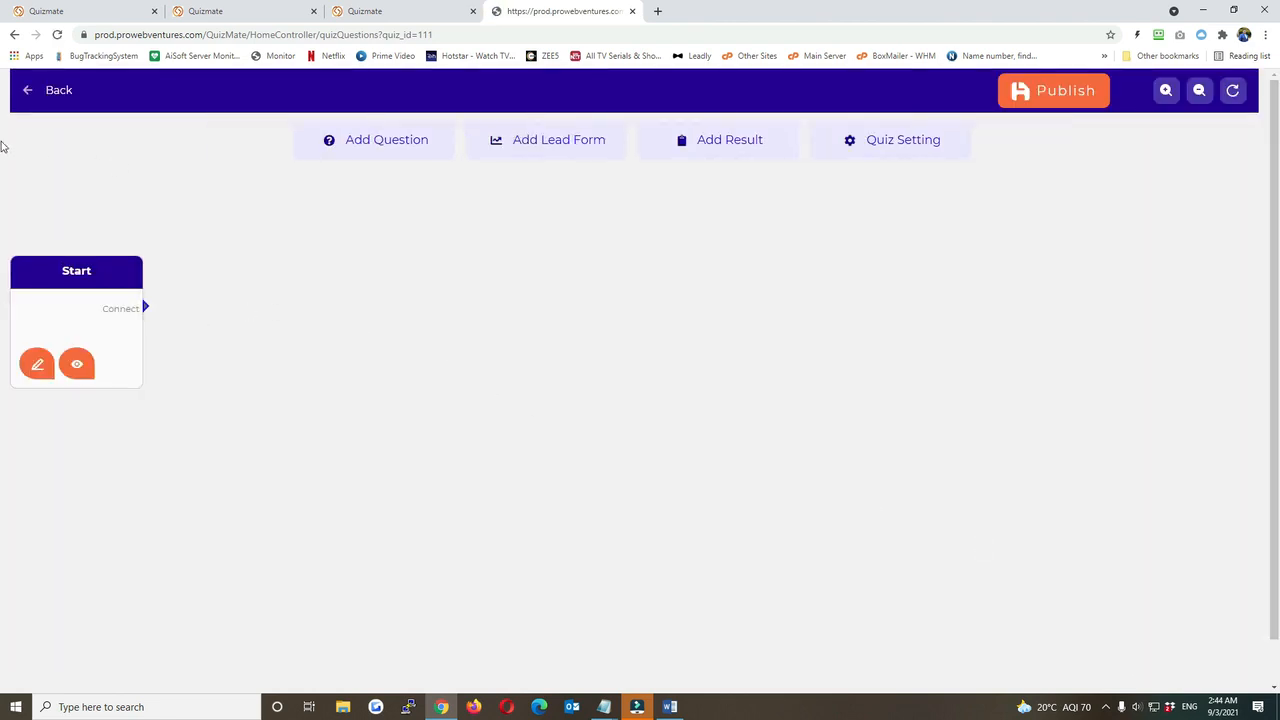
Step: Move the Start block away from the edge of the builder canvas, slightly further in and down
click(1199, 91)
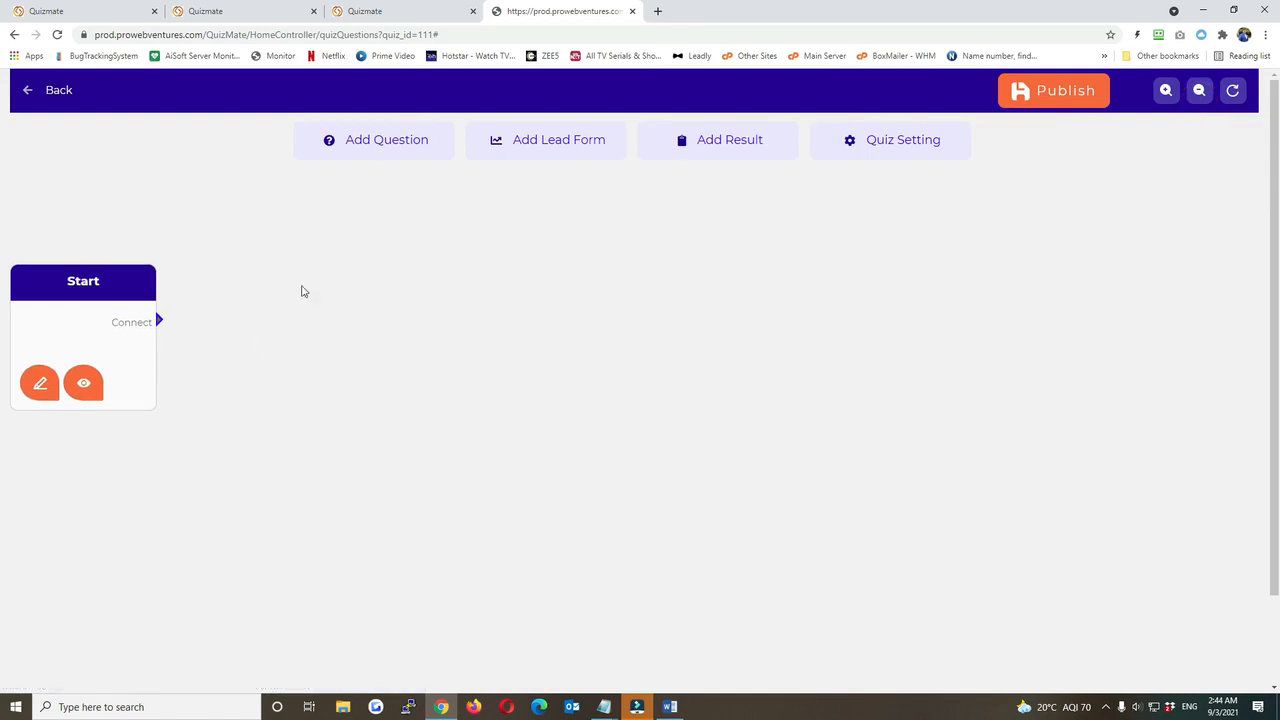
click(1208, 92)
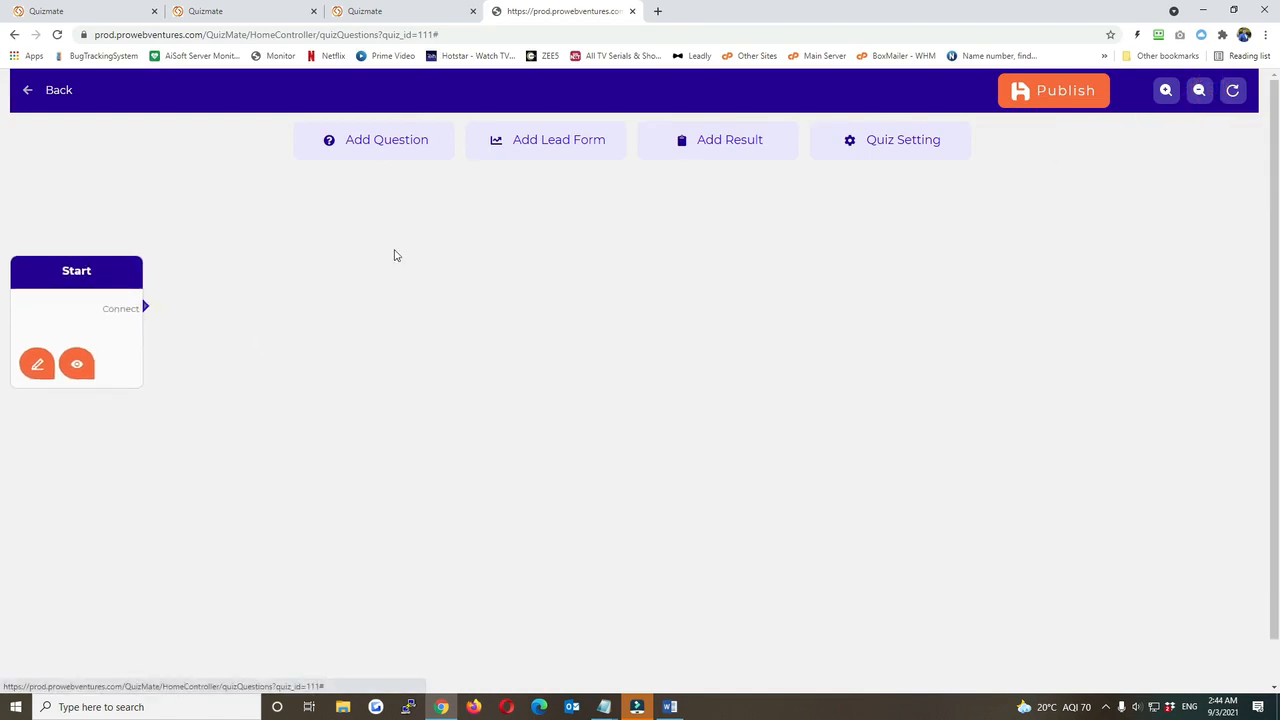
drag(89, 270, 213, 281)
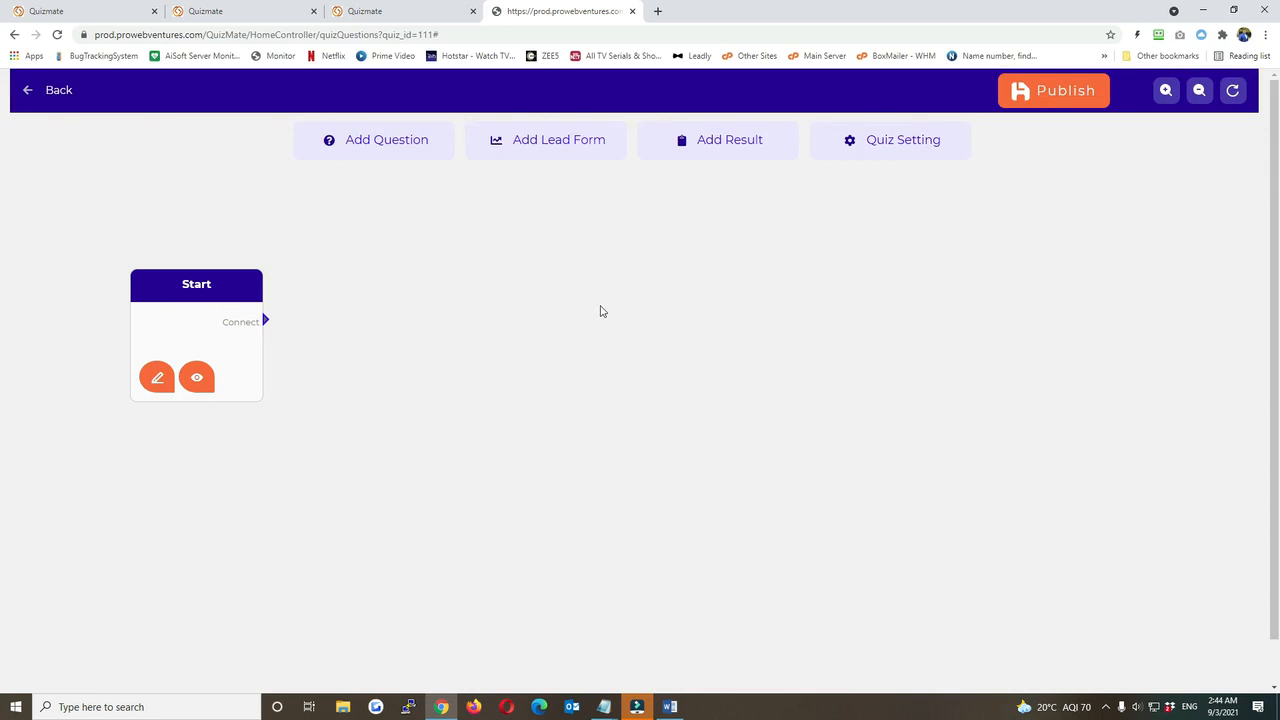
scroll(600, 311, down, 1)
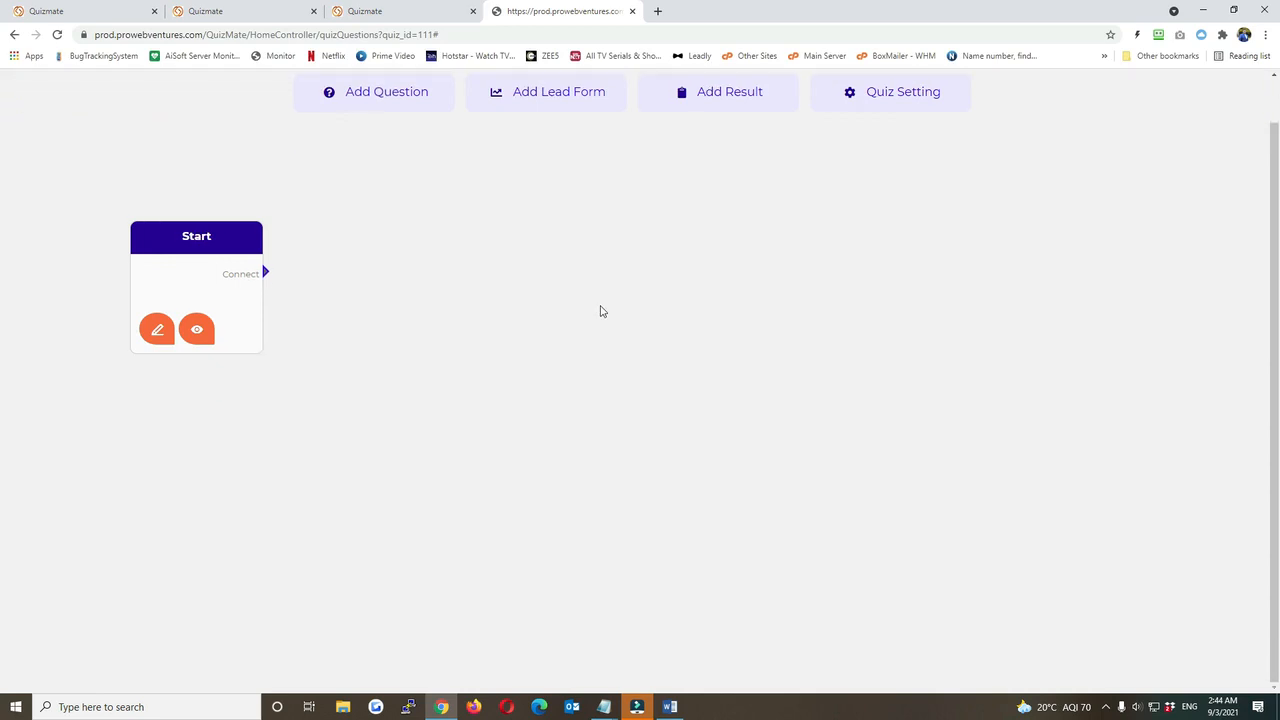
scroll(623, 340, up, 1)
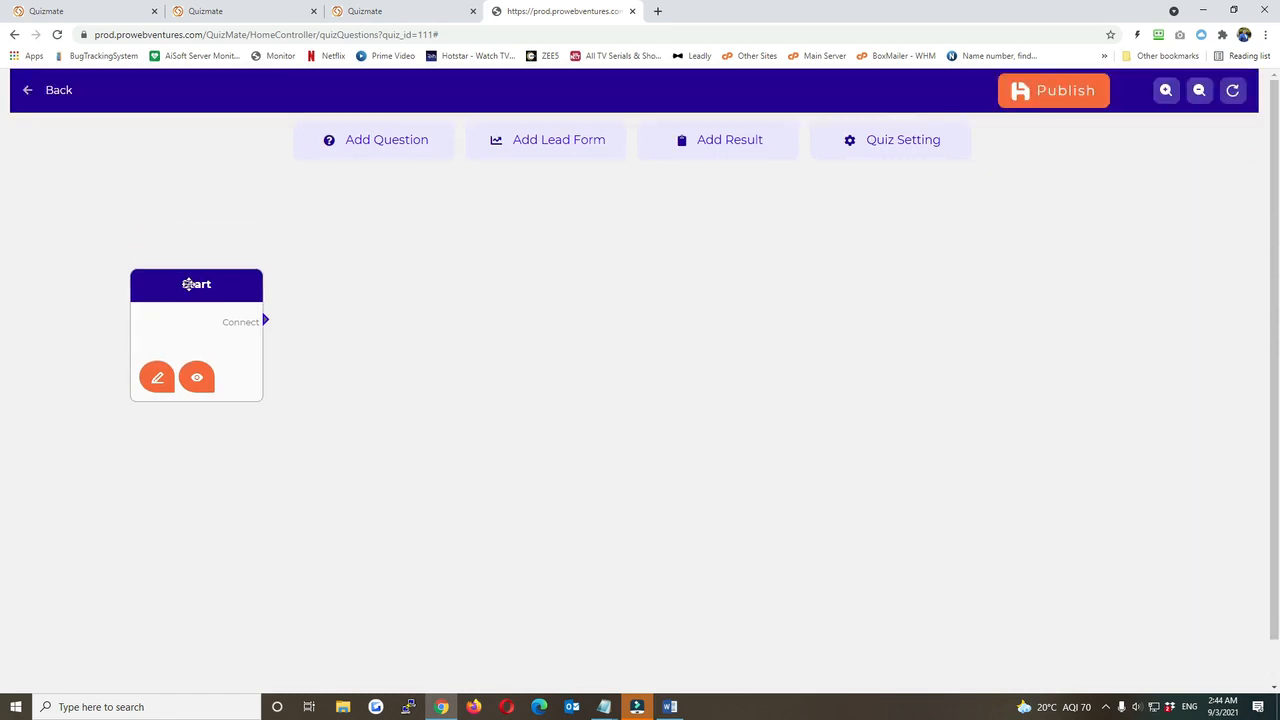
drag(189, 293, 216, 293)
Step: Open the Start block for editing and enter the start heading "Welcome to Engagement Quizz"
click(178, 376)
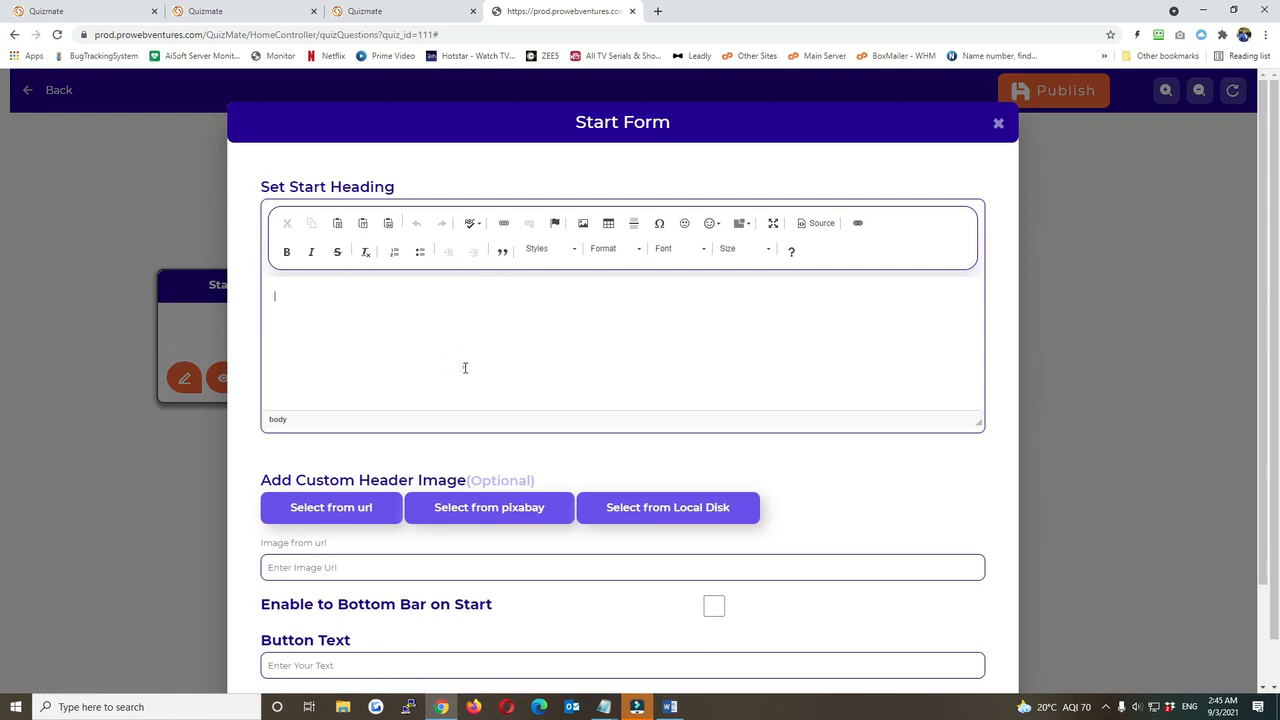
click(631, 297)
text(Welcome to Engagement Quizz)
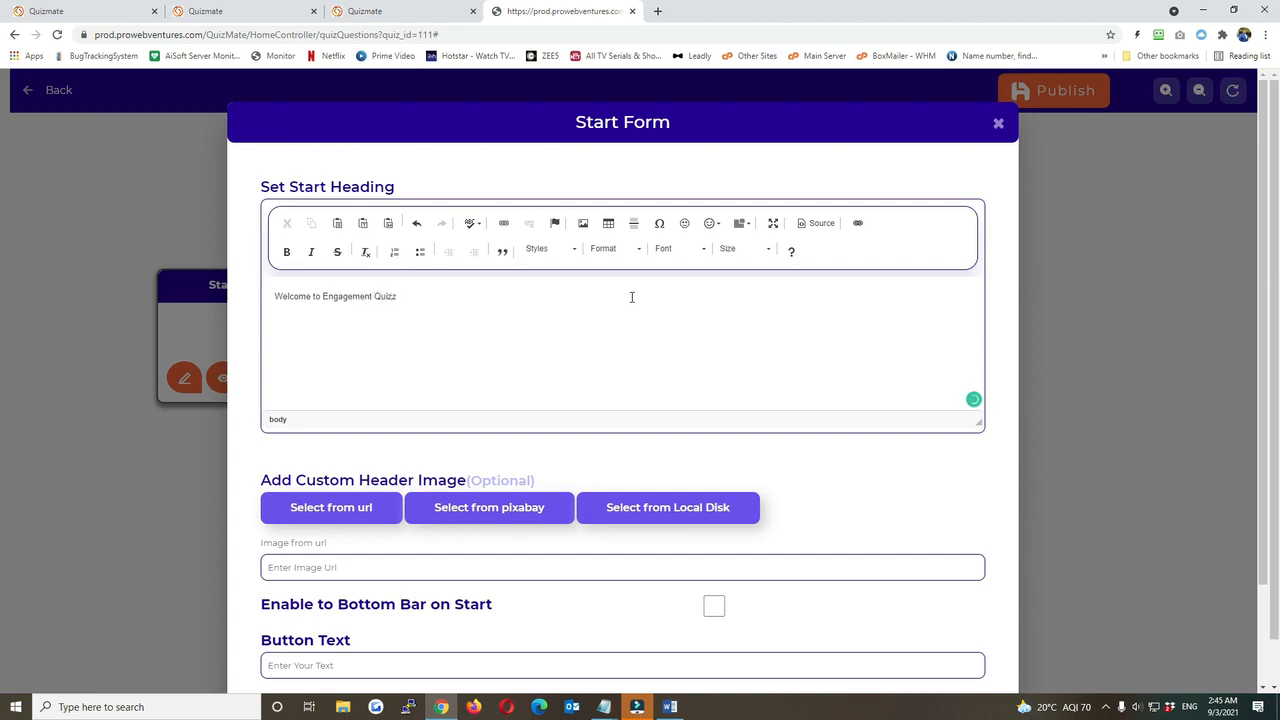
Step: Set the font size of the whole start heading text to 20
key(ctrl+a)
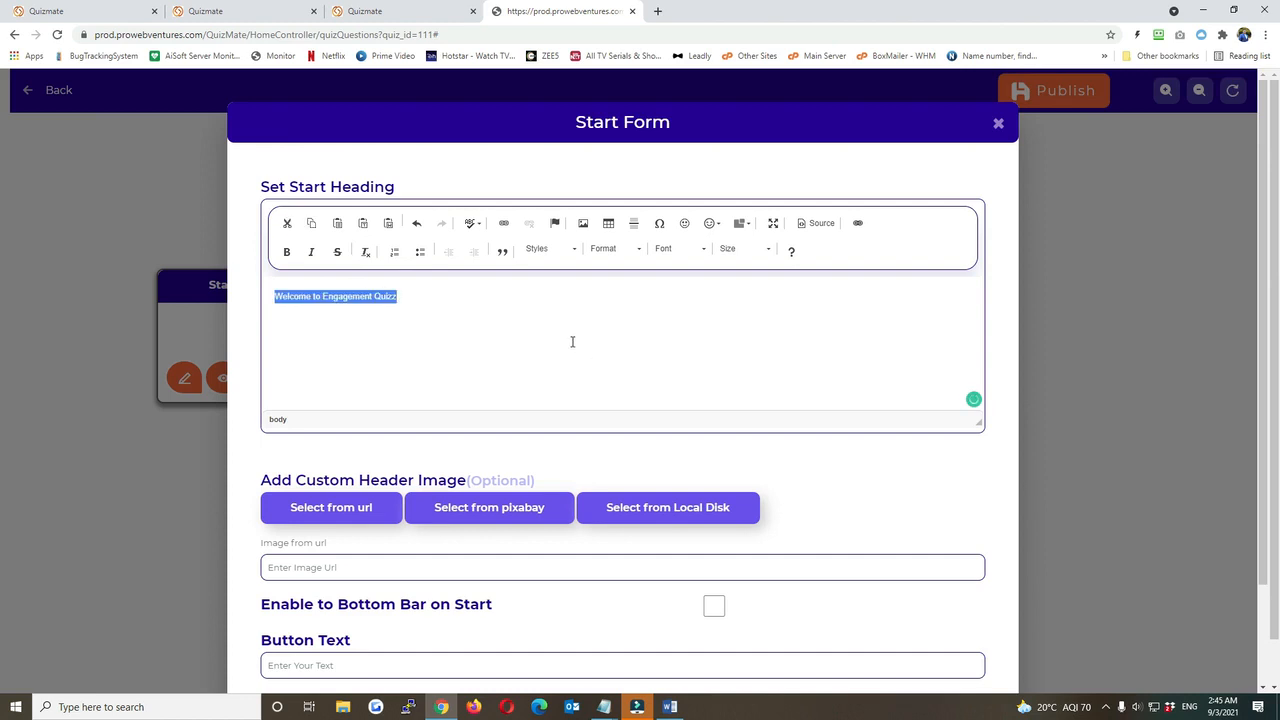
click(740, 249)
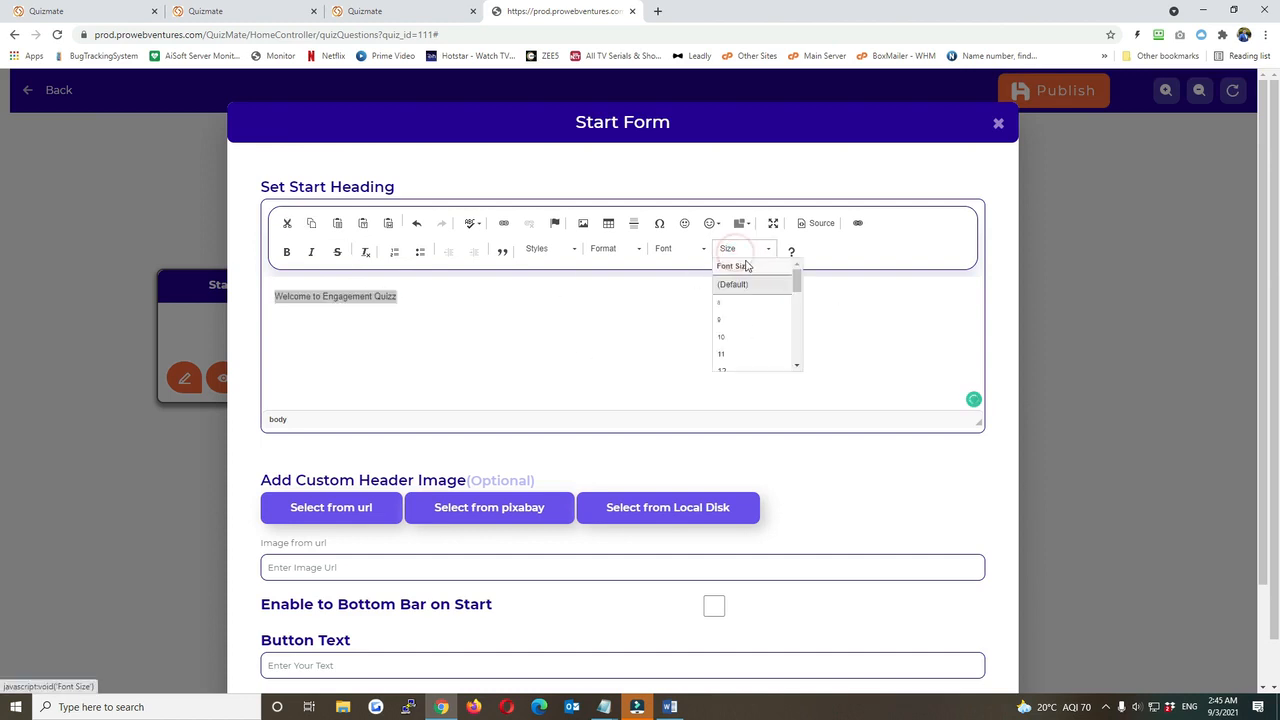
scroll(738, 354, down, 3)
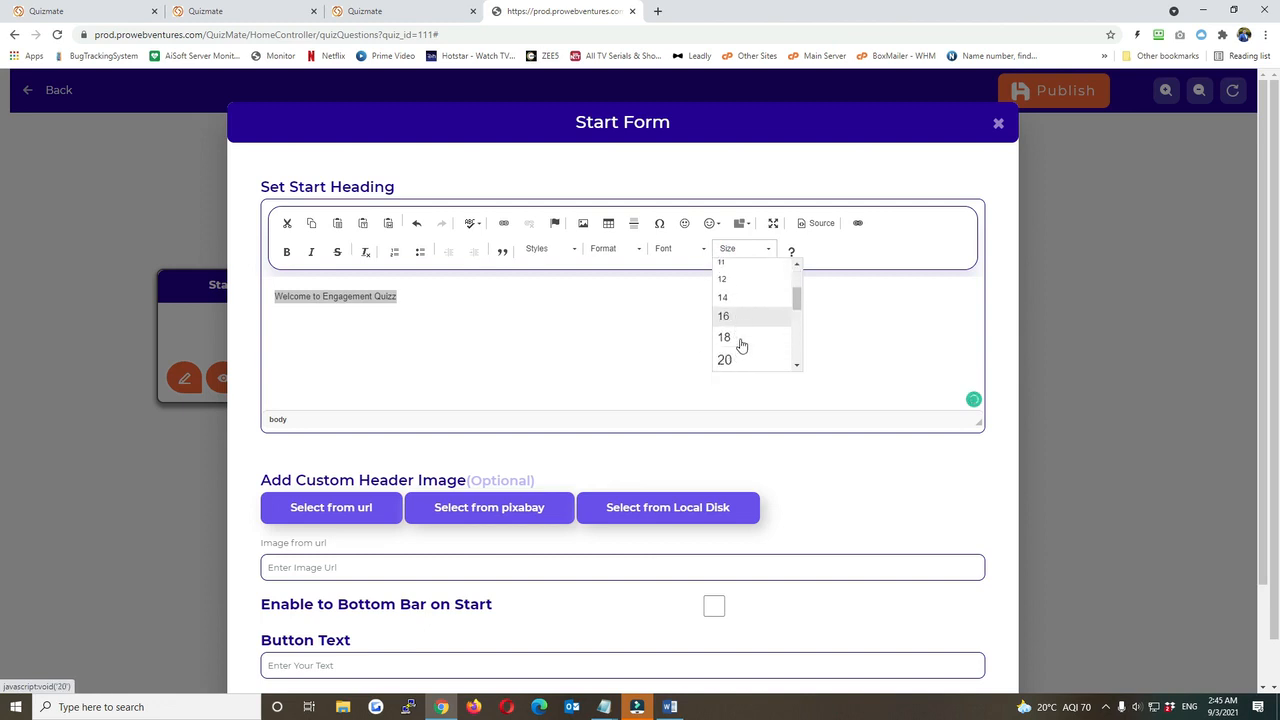
click(748, 319)
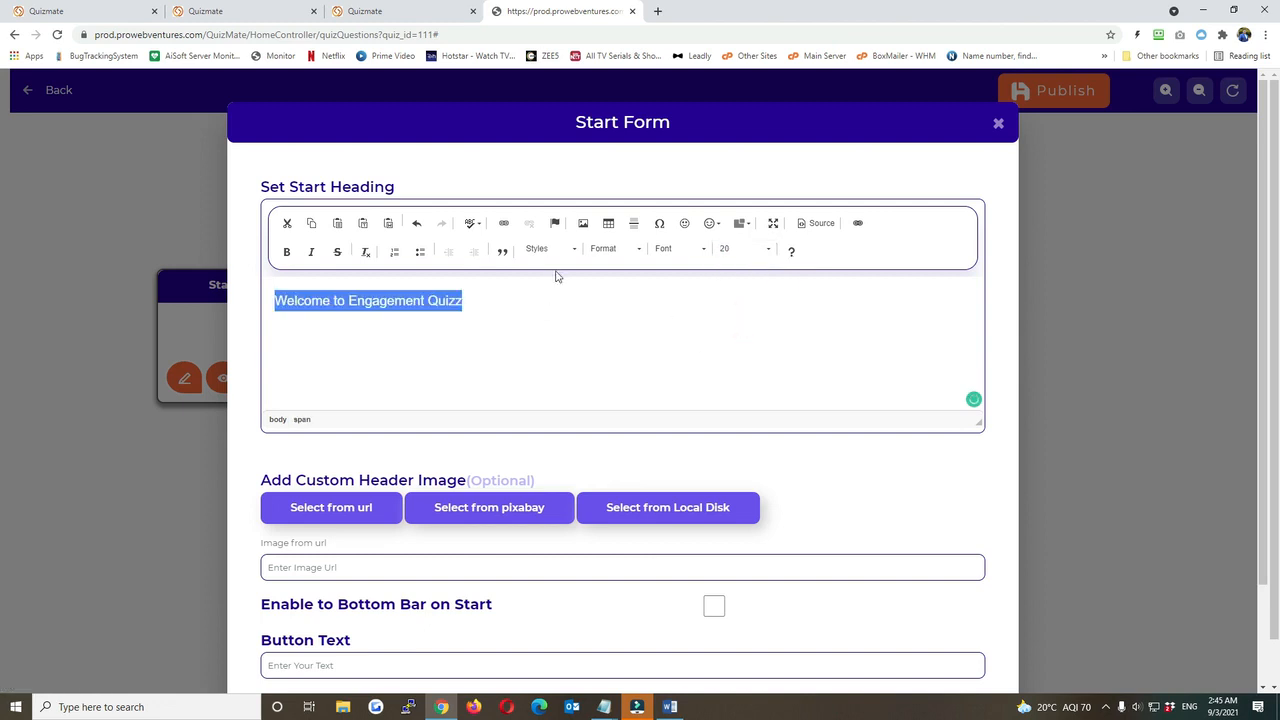
click(415, 337)
triple_click(512, 302)
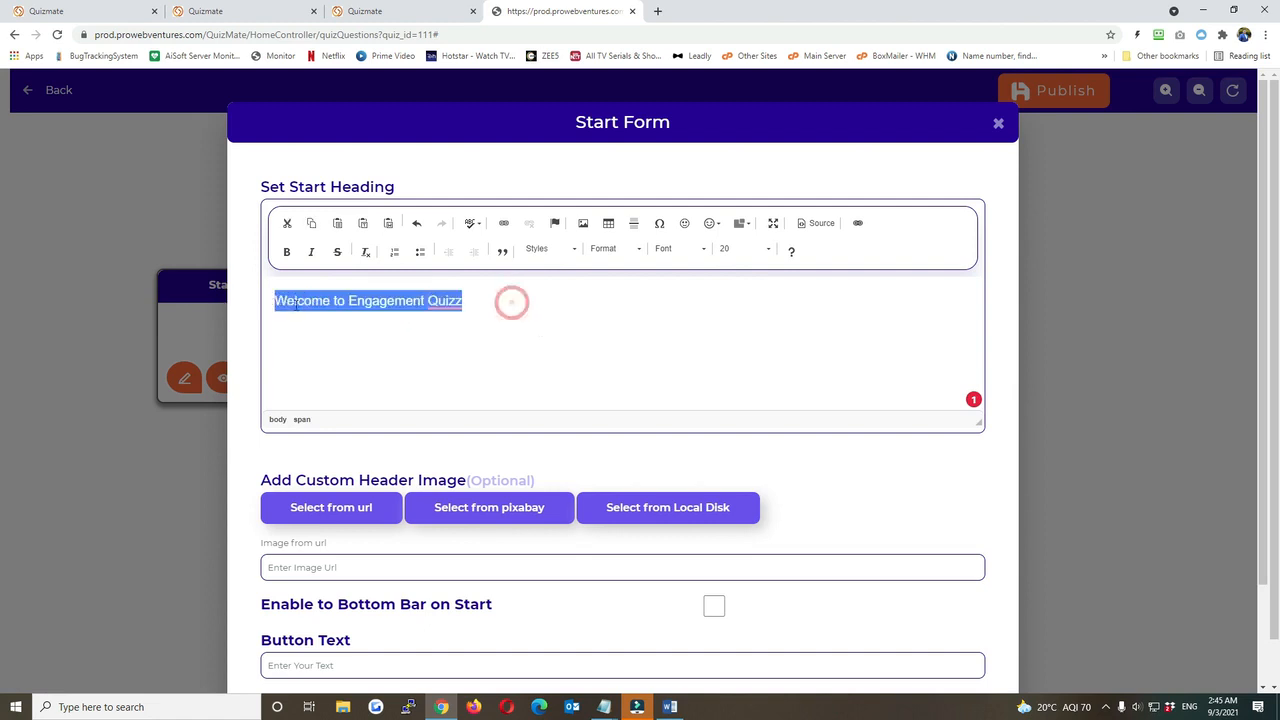
click(605, 335)
Step: Set the Start block's button text to "Start Quizz" and save the start form
scroll(368, 540, down, 2)
click(368, 540)
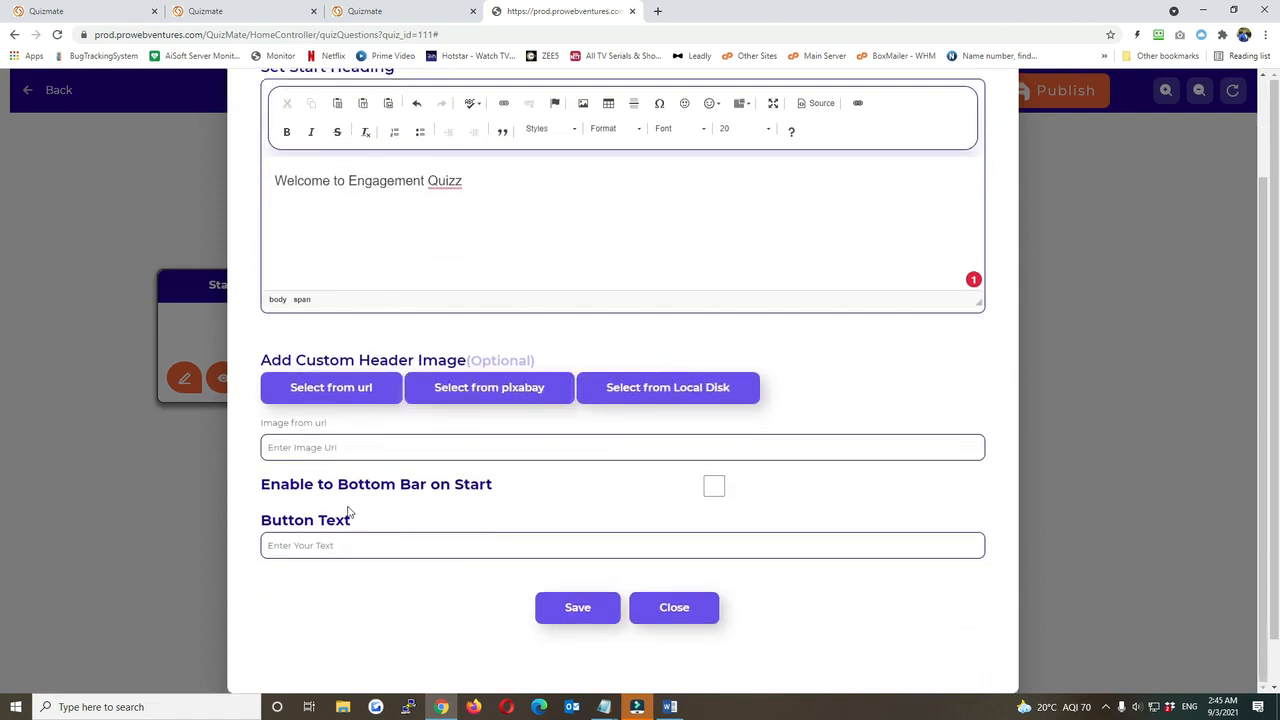
text(Ne)
key(BackSpace)
text(S)
key(BackSpace)
text(Start Quizz)
click(566, 614)
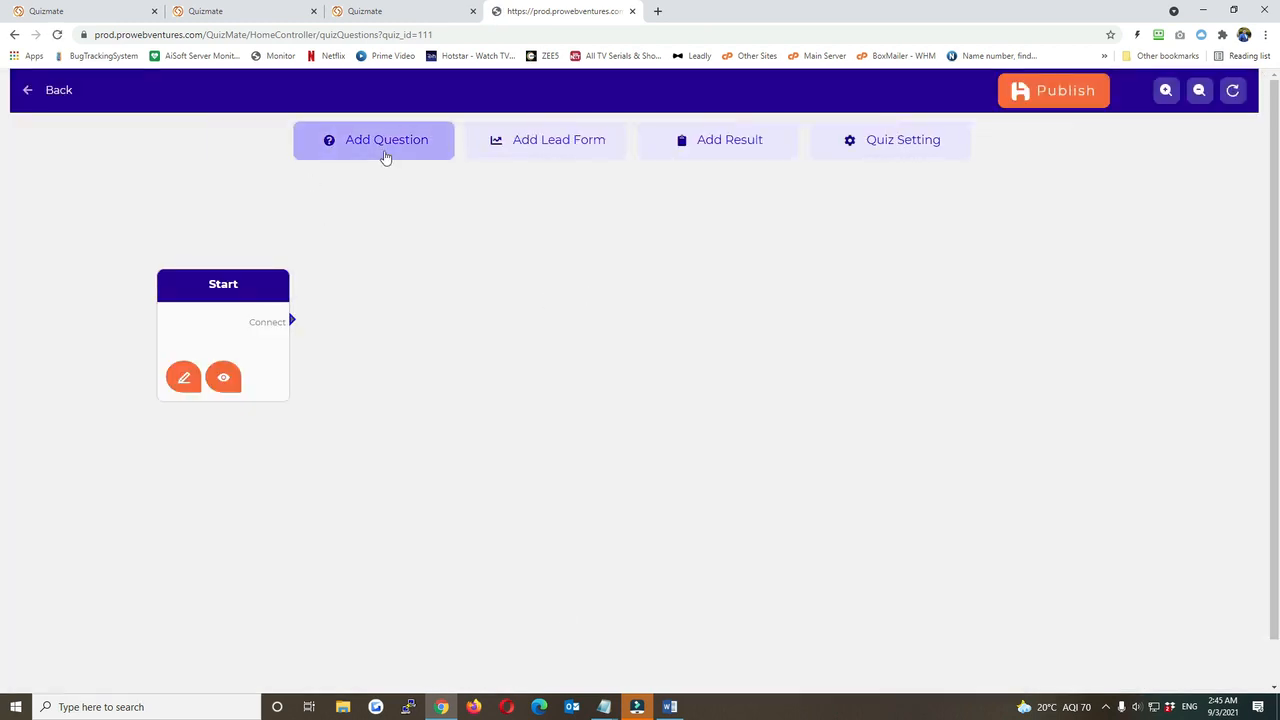
Step: Add a question block beside the Start block and enter "This is your Question 1" as its question text
click(385, 155)
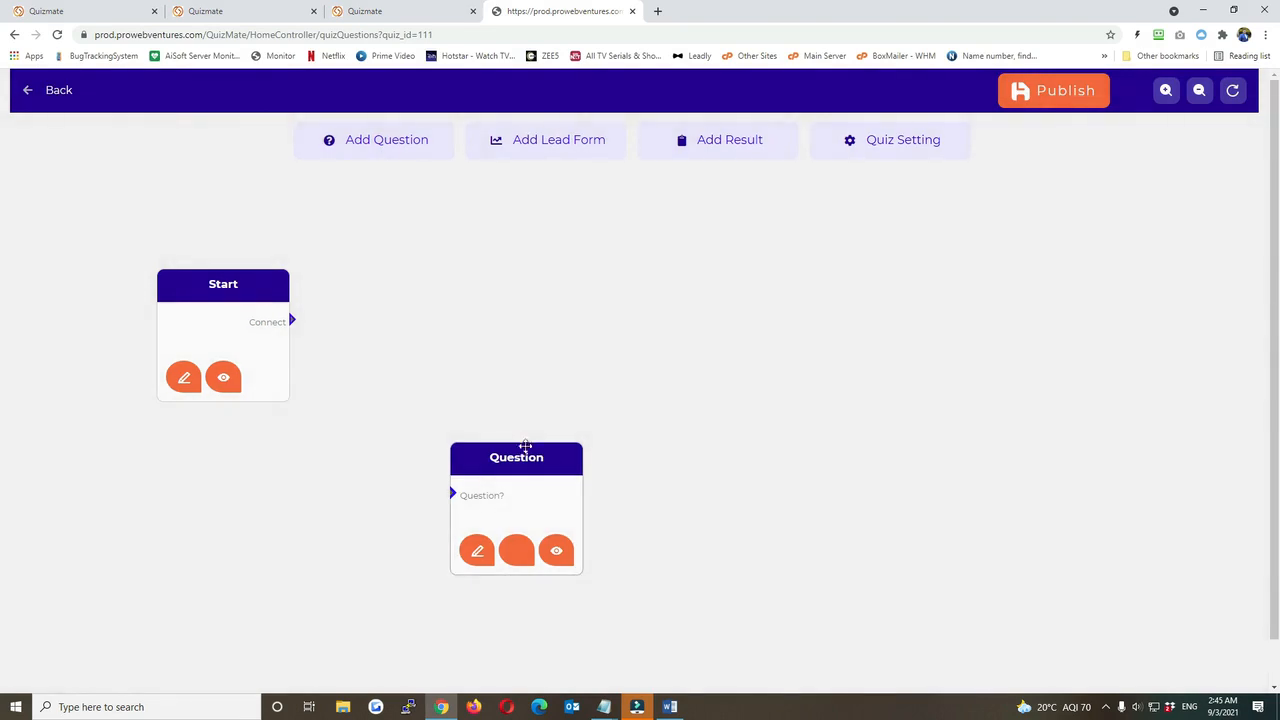
drag(526, 449, 495, 247)
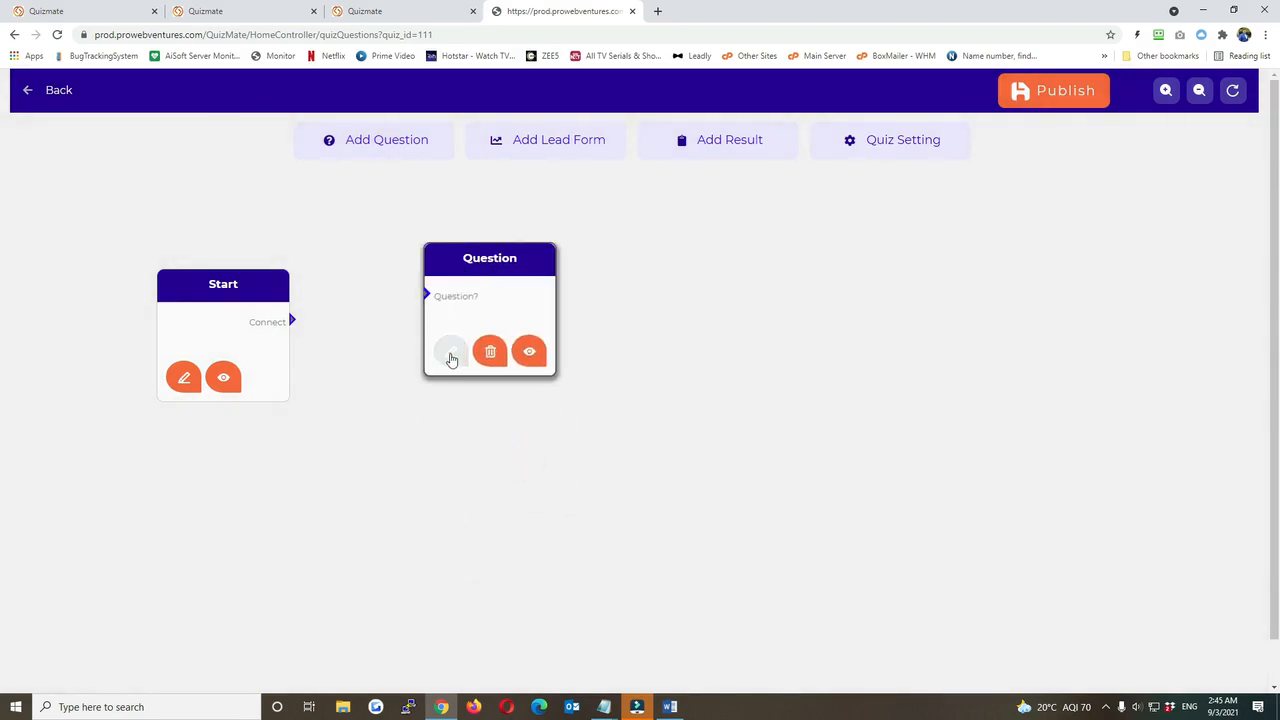
click(451, 355)
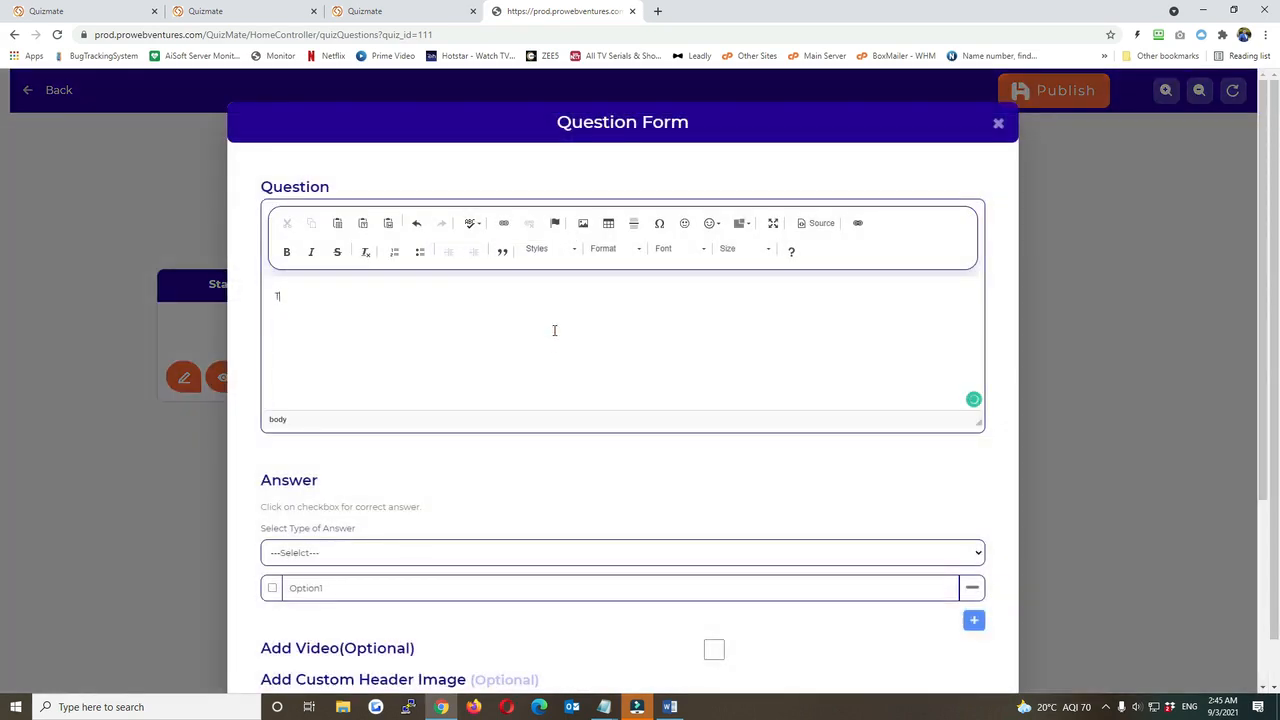
text(This is your Question 1)
Step: Review the available answer types for the first question and choose Radio Button
scroll(327, 550, down, 2)
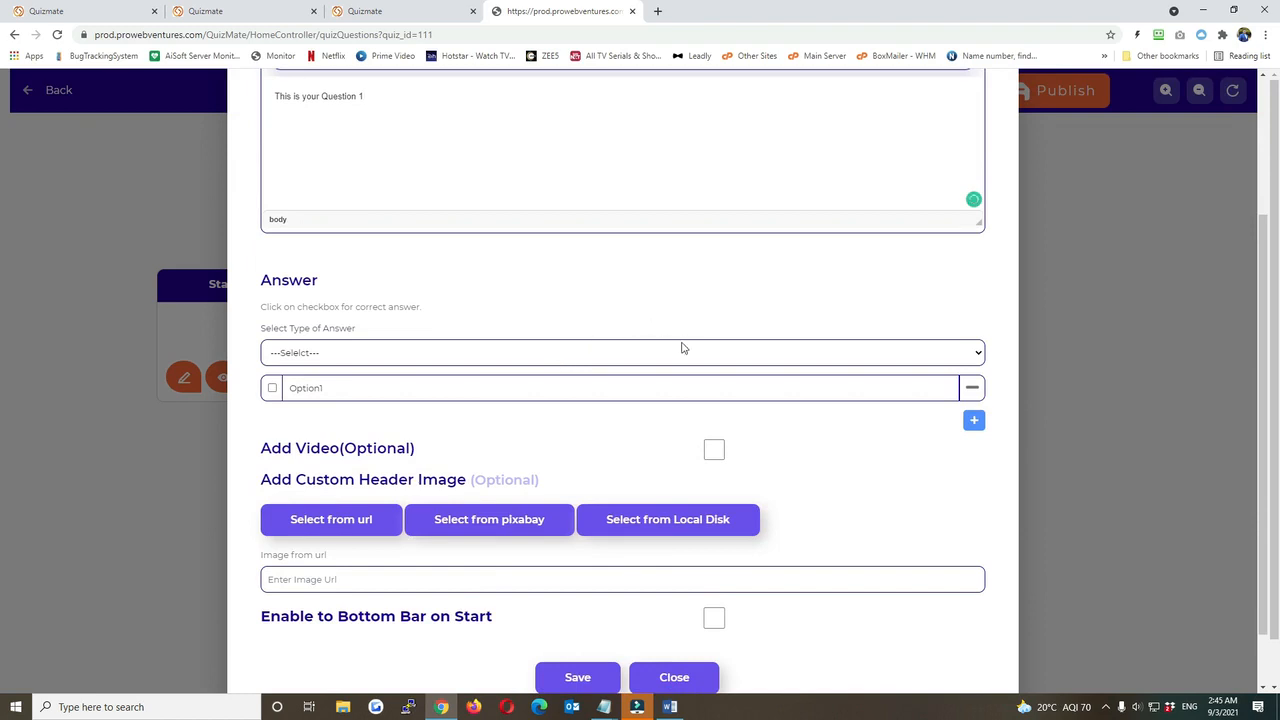
scroll(680, 346, down, 1)
scroll(603, 617, down, 1)
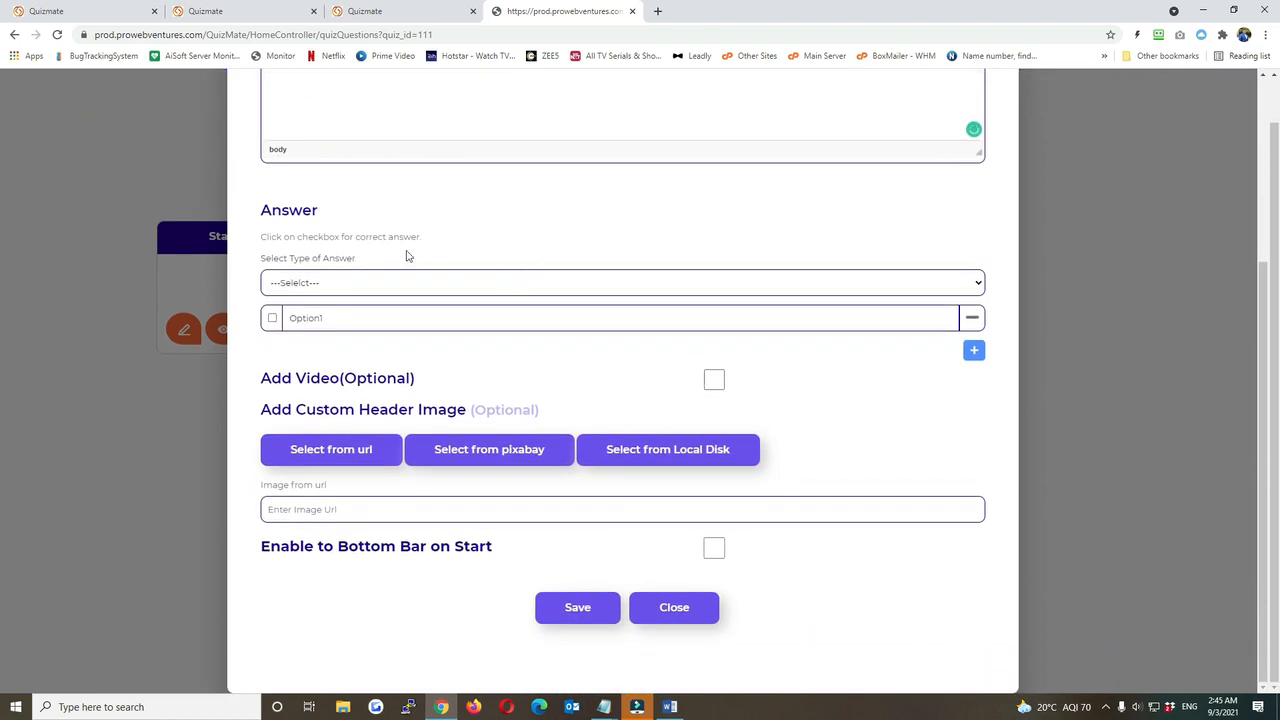
click(300, 288)
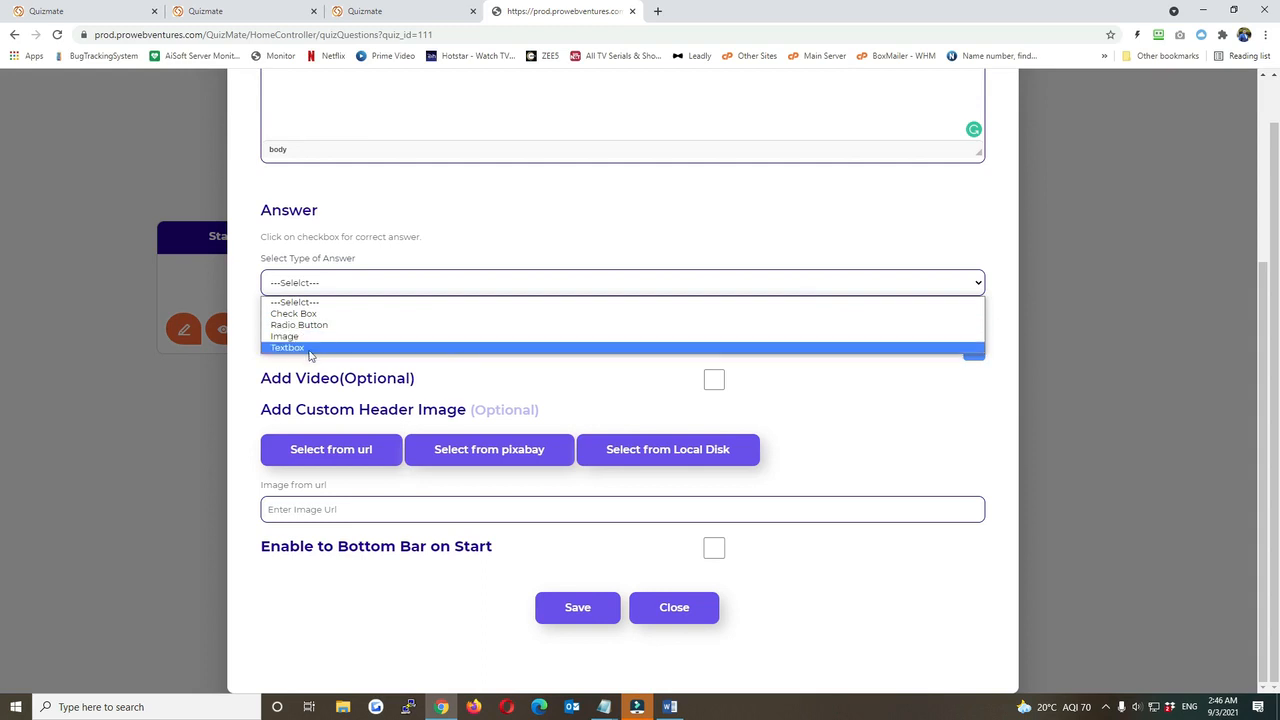
scroll(378, 245, up, 2)
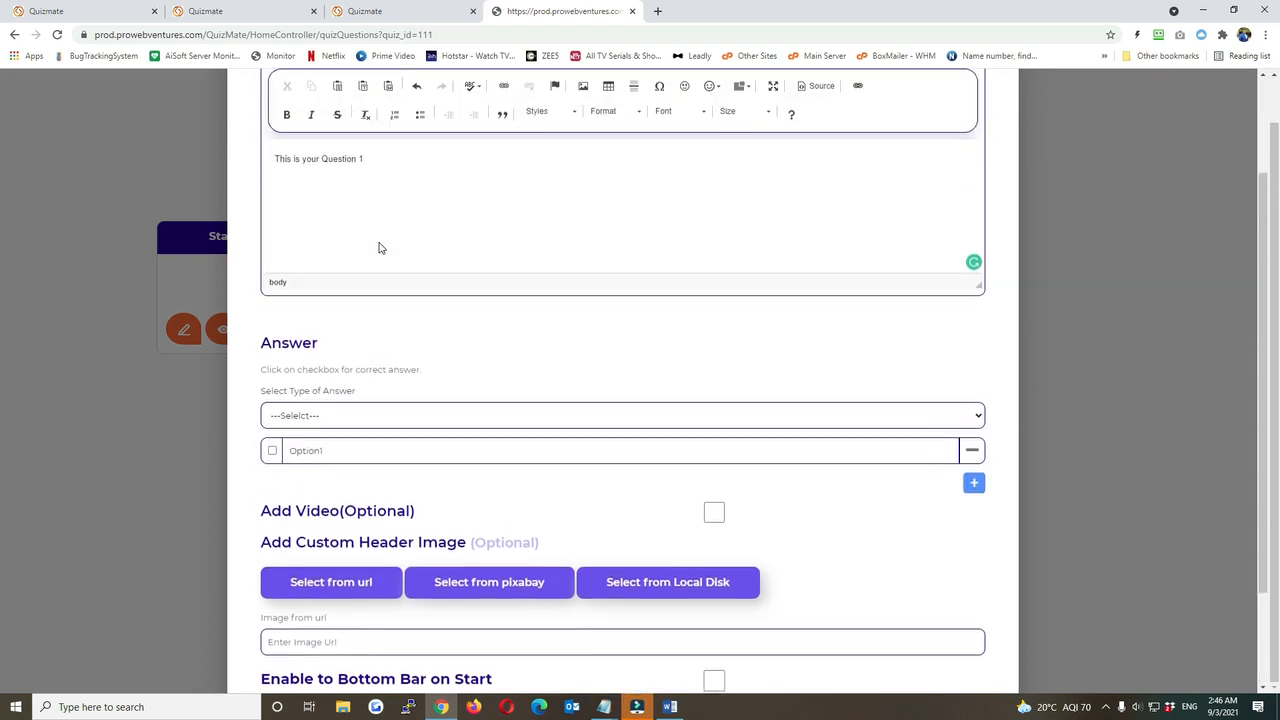
click(322, 416)
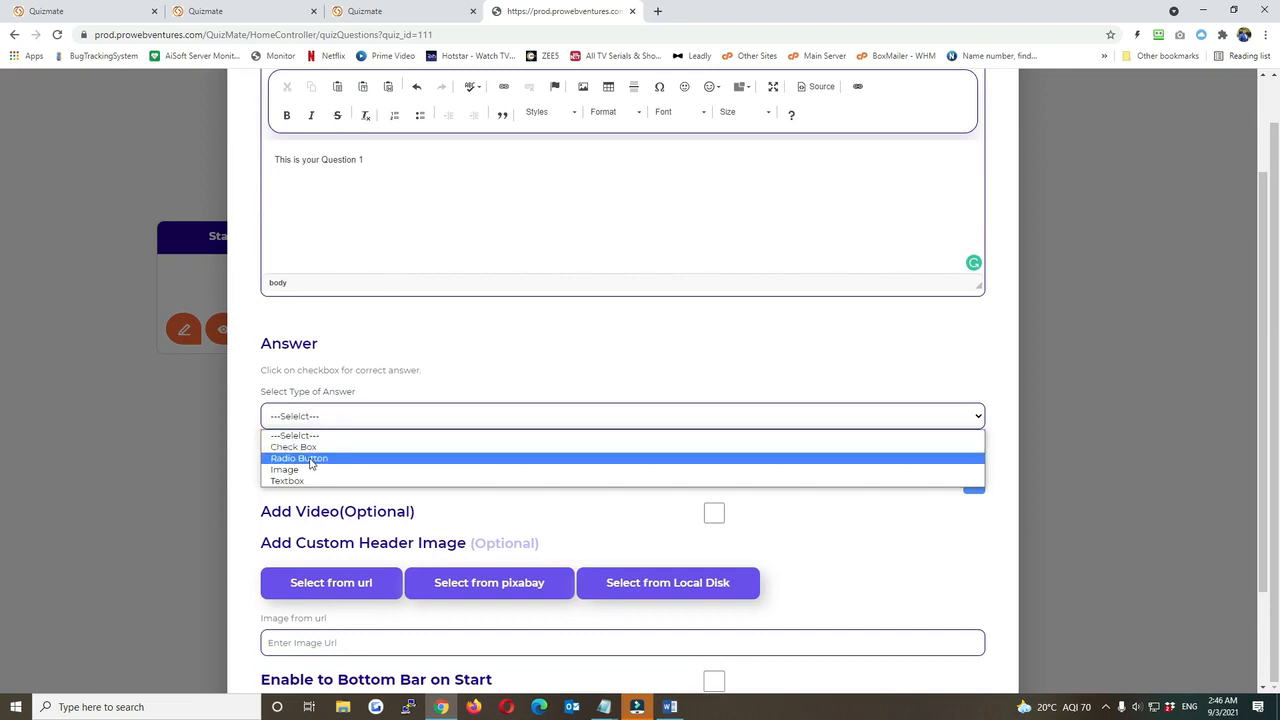
click(309, 455)
Step: Name the first answer option "Yes" and add a second option named "No"
drag(335, 451, 233, 456)
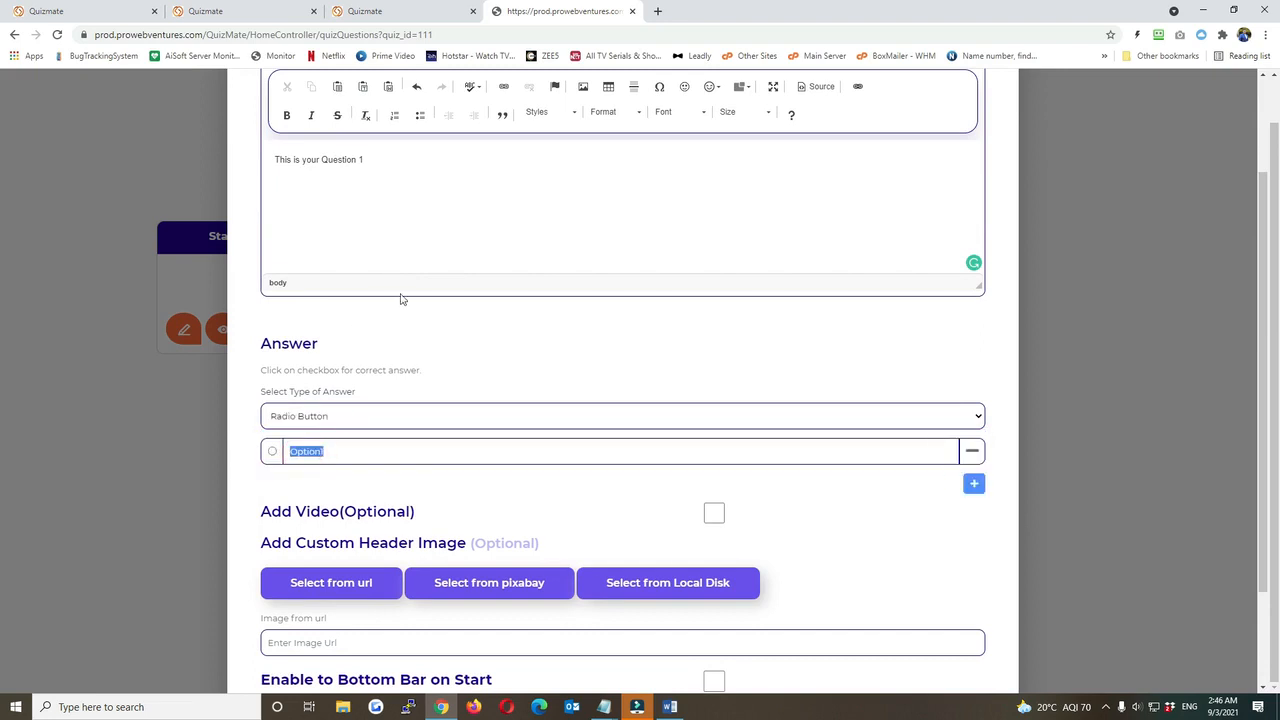
text(Yes)
click(974, 484)
click(400, 487)
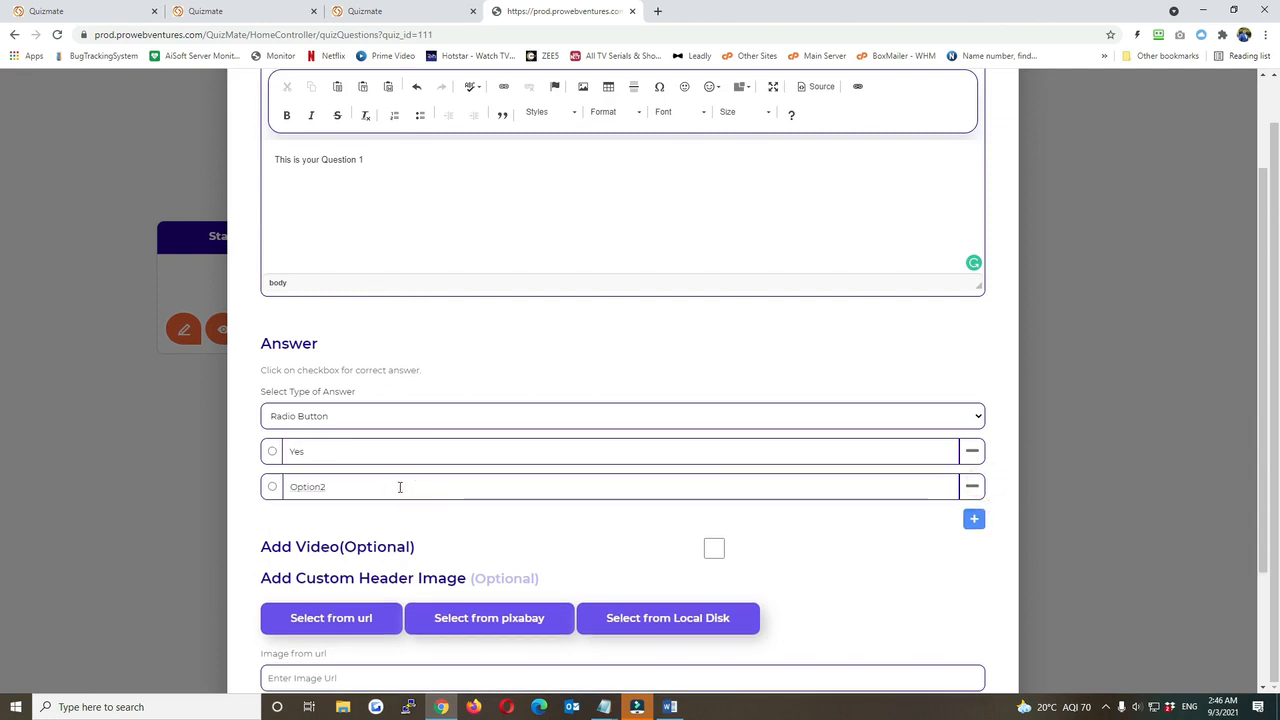
double_click(400, 487)
text(No)
Step: Enable the question's bottom bar to examine its background color, text and countdown timer settings, and disable it again
scroll(448, 515, down, 2)
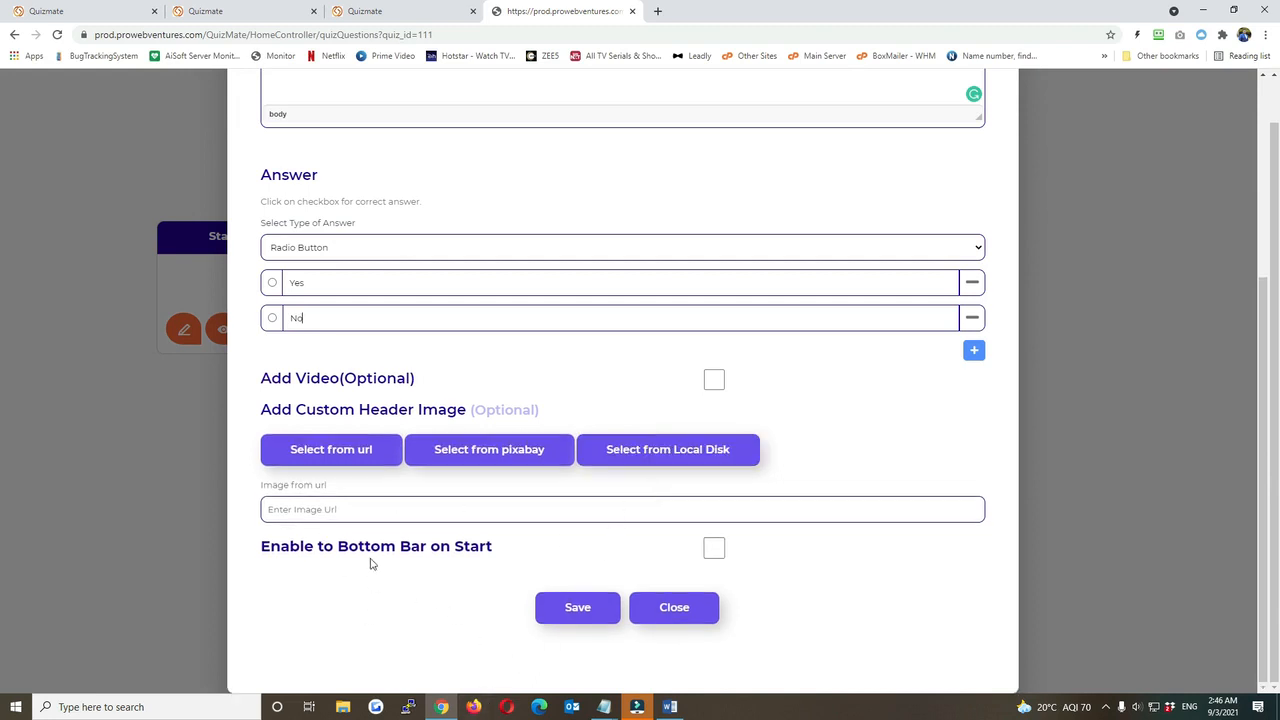
click(713, 548)
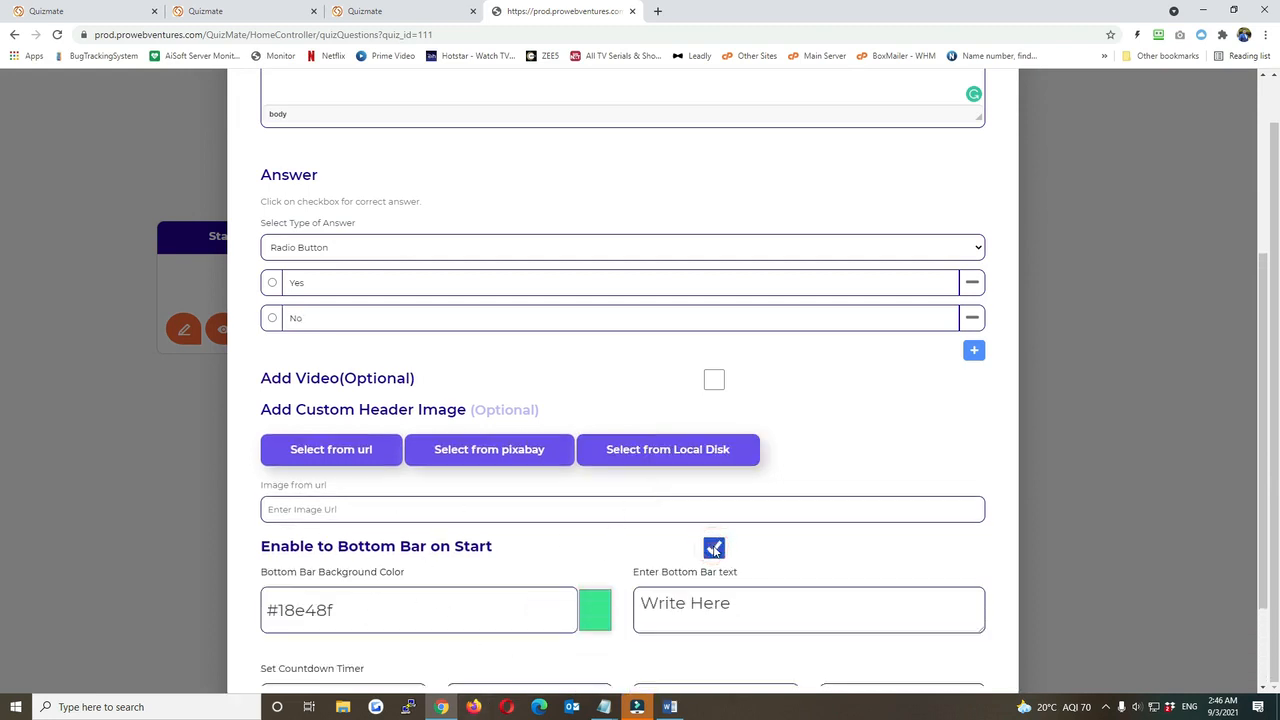
scroll(714, 551, down, 2)
drag(755, 398, 630, 393)
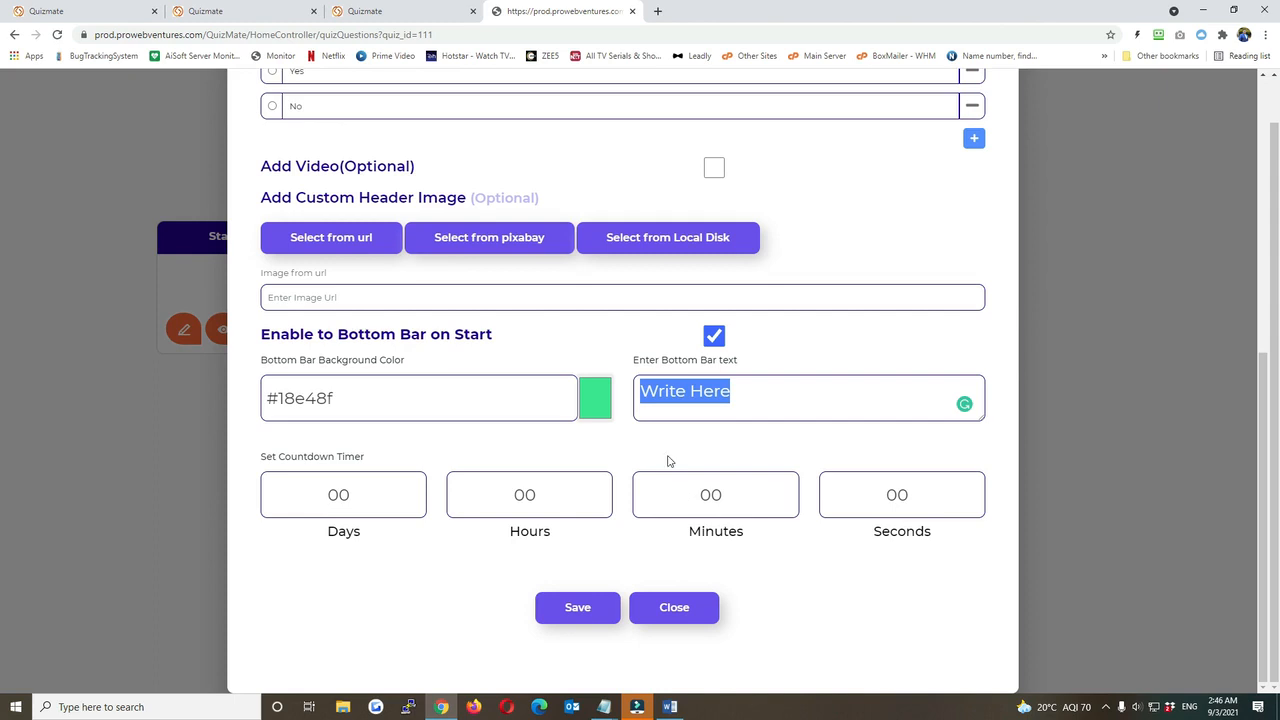
click(713, 336)
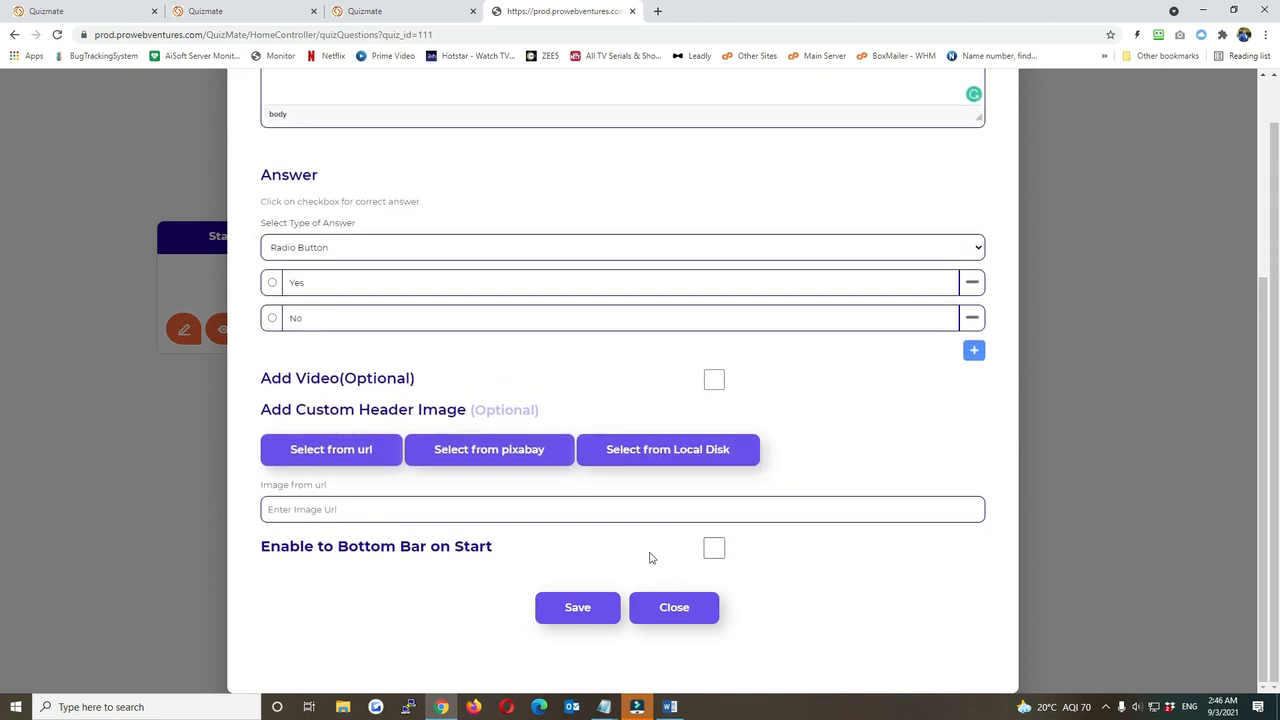
Step: Save the first question and add a second question block on the canvas, placed just to its right
click(572, 607)
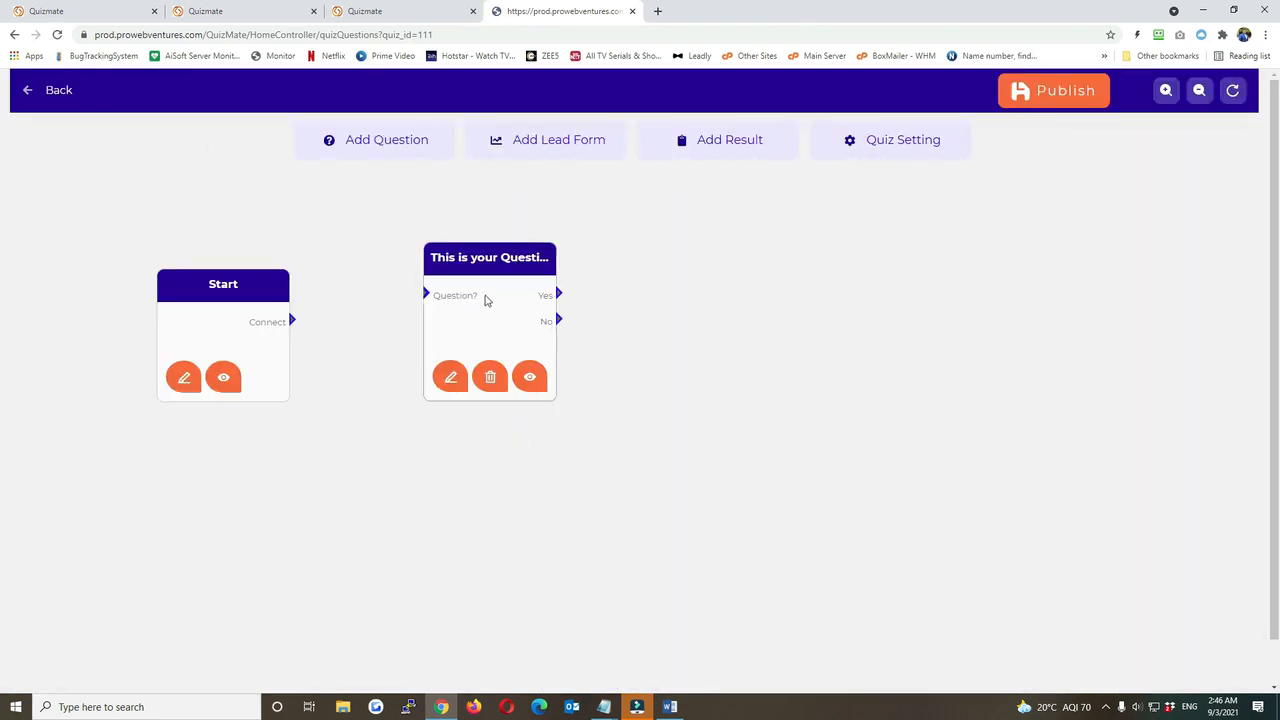
click(366, 148)
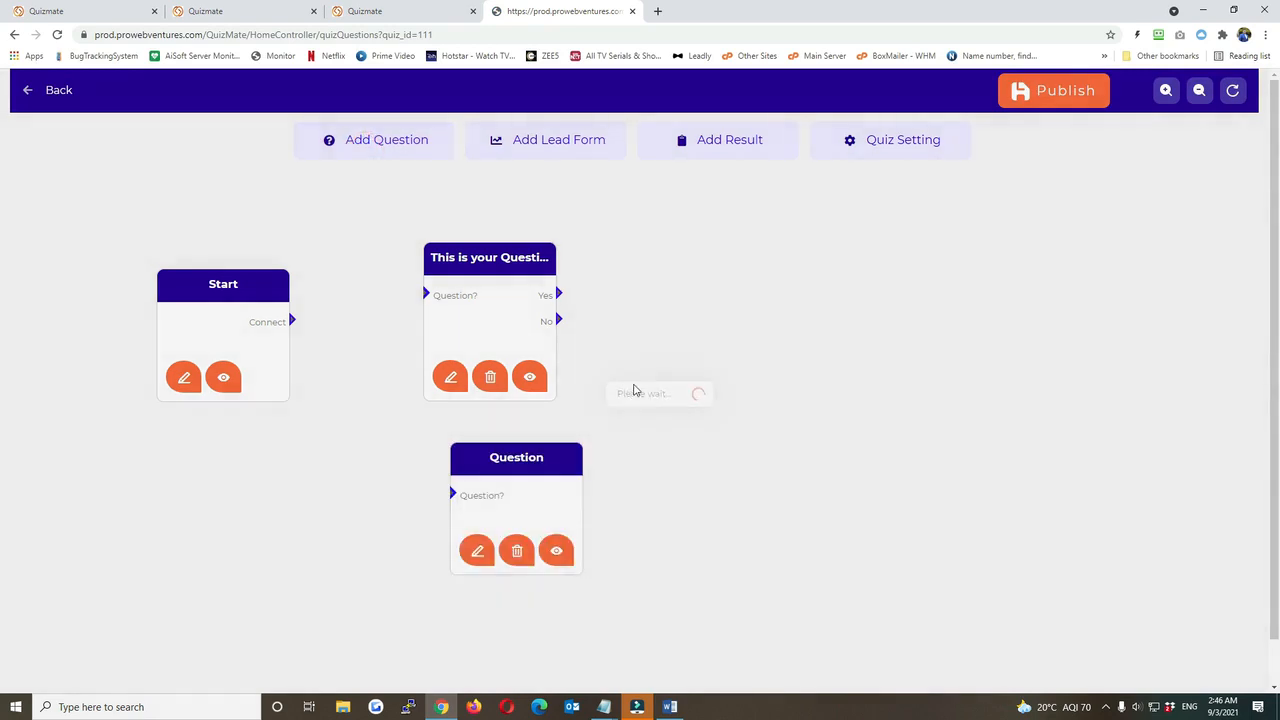
drag(463, 466, 636, 292)
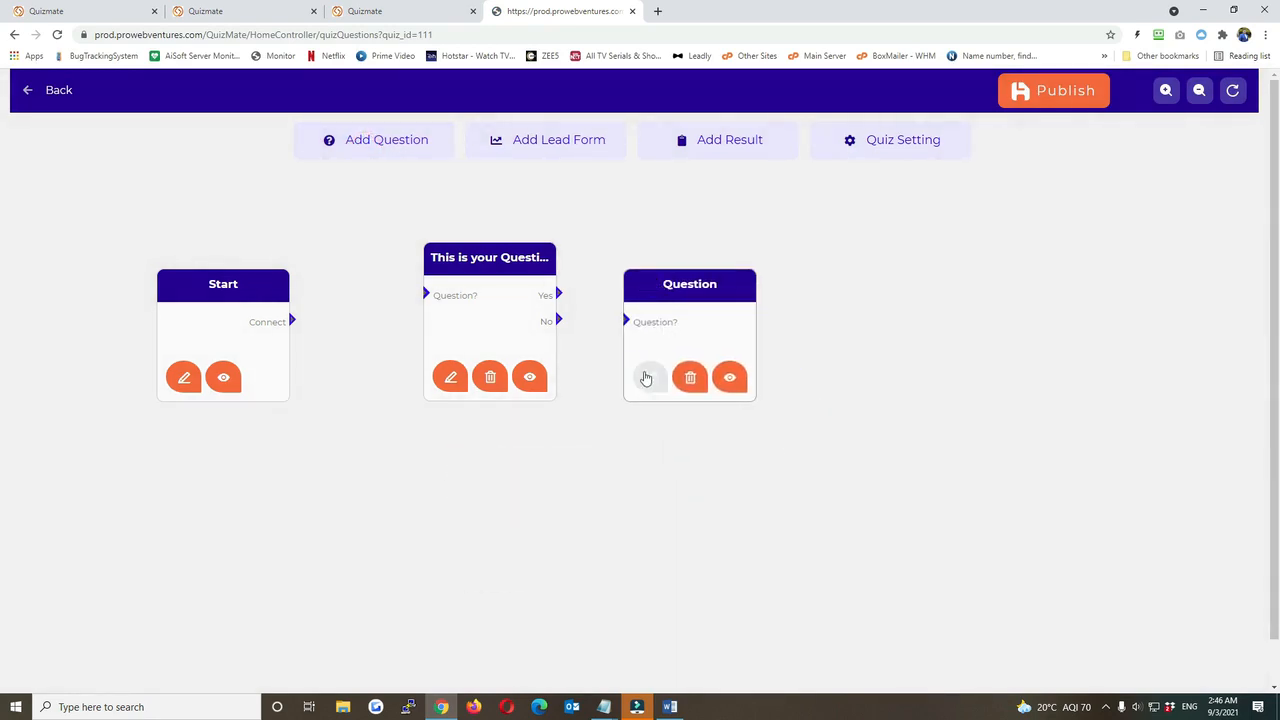
Step: Enter "This is my Question 2" as the second block's question text and set its answer type to Check Box
click(648, 376)
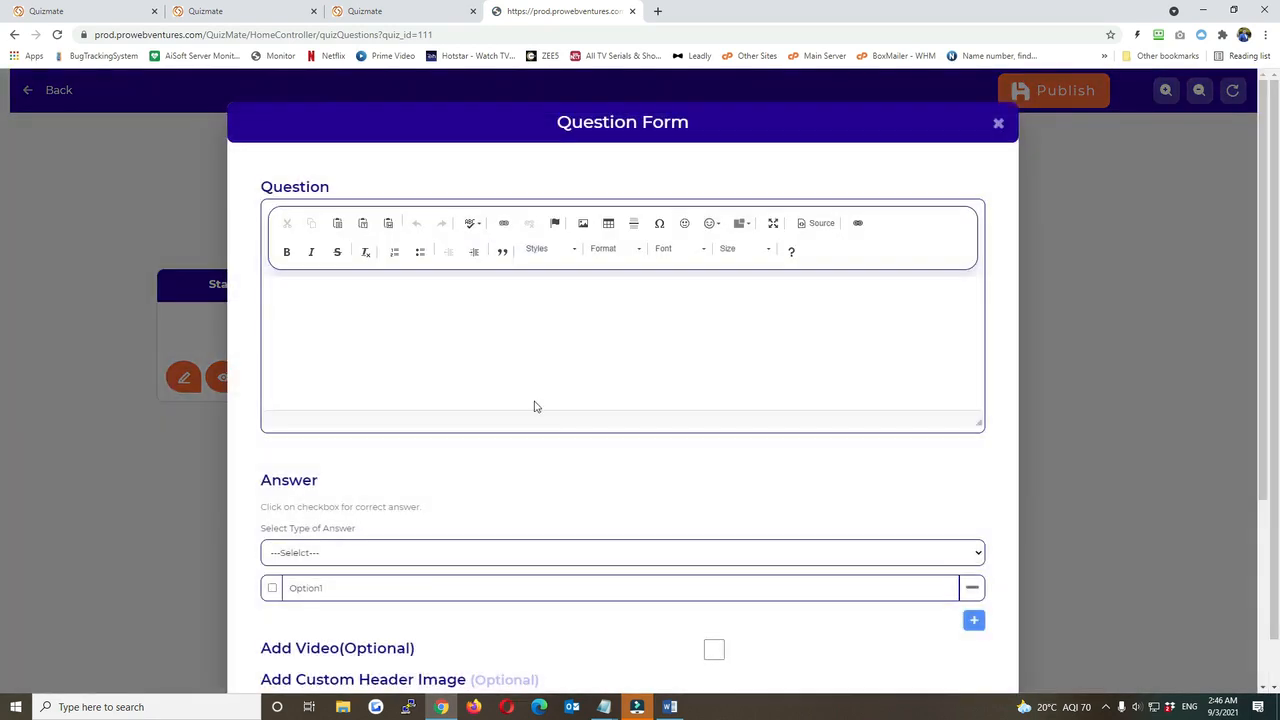
click(510, 330)
text(This is my Question 2)
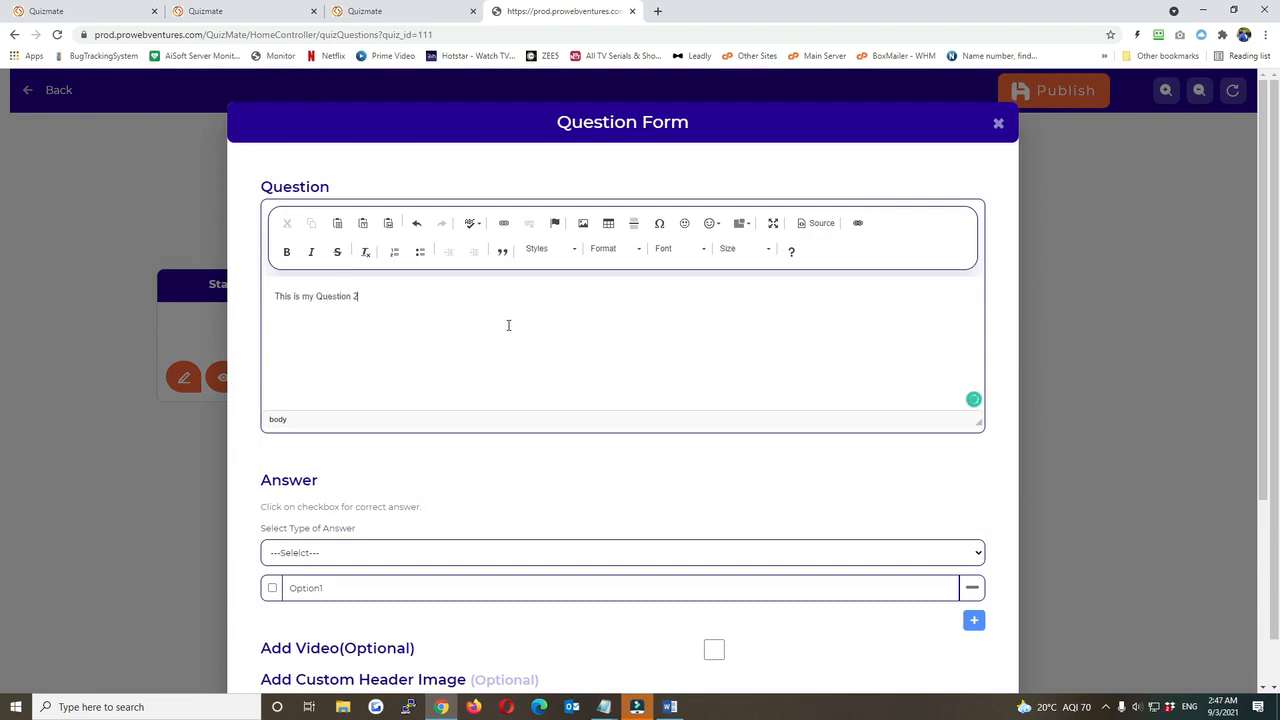
scroll(518, 333, down, 2)
click(345, 419)
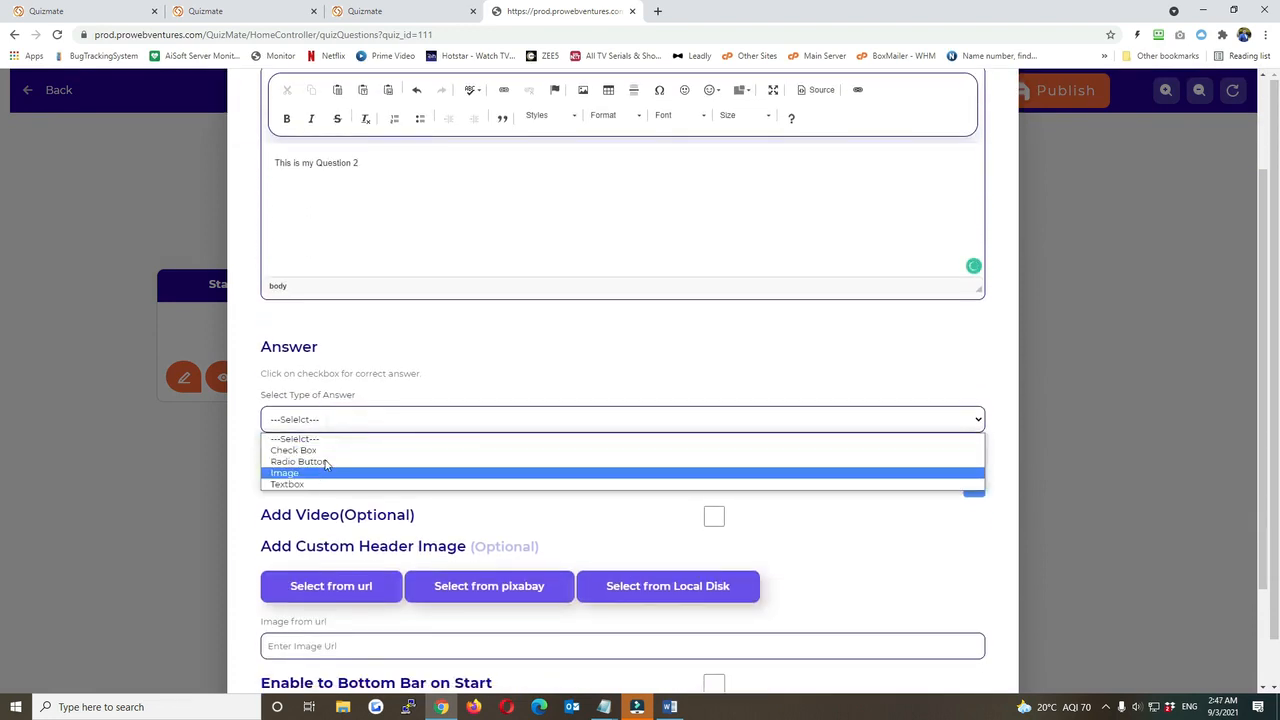
click(322, 452)
Step: Rename the first answer option "Check 1", closing the stray builder window and dismissing the RoboForm login prompt
double_click(315, 455)
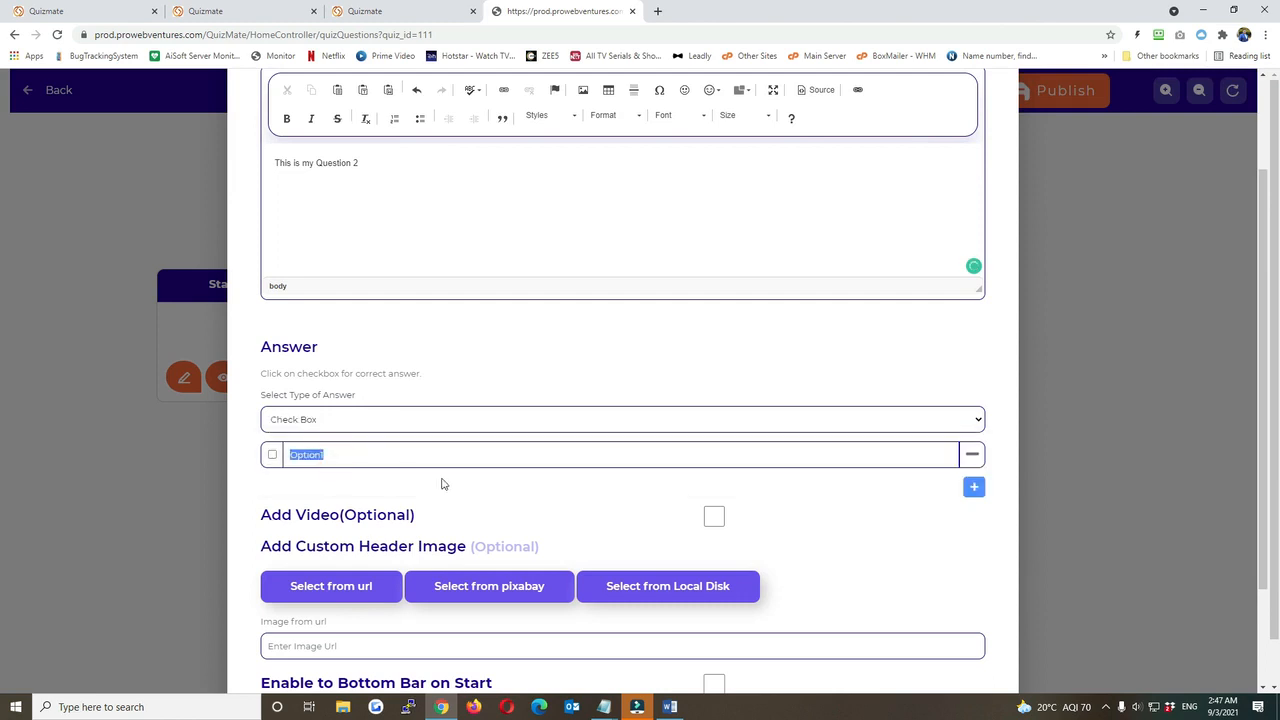
key(BackSpace)
key(shift+Return)
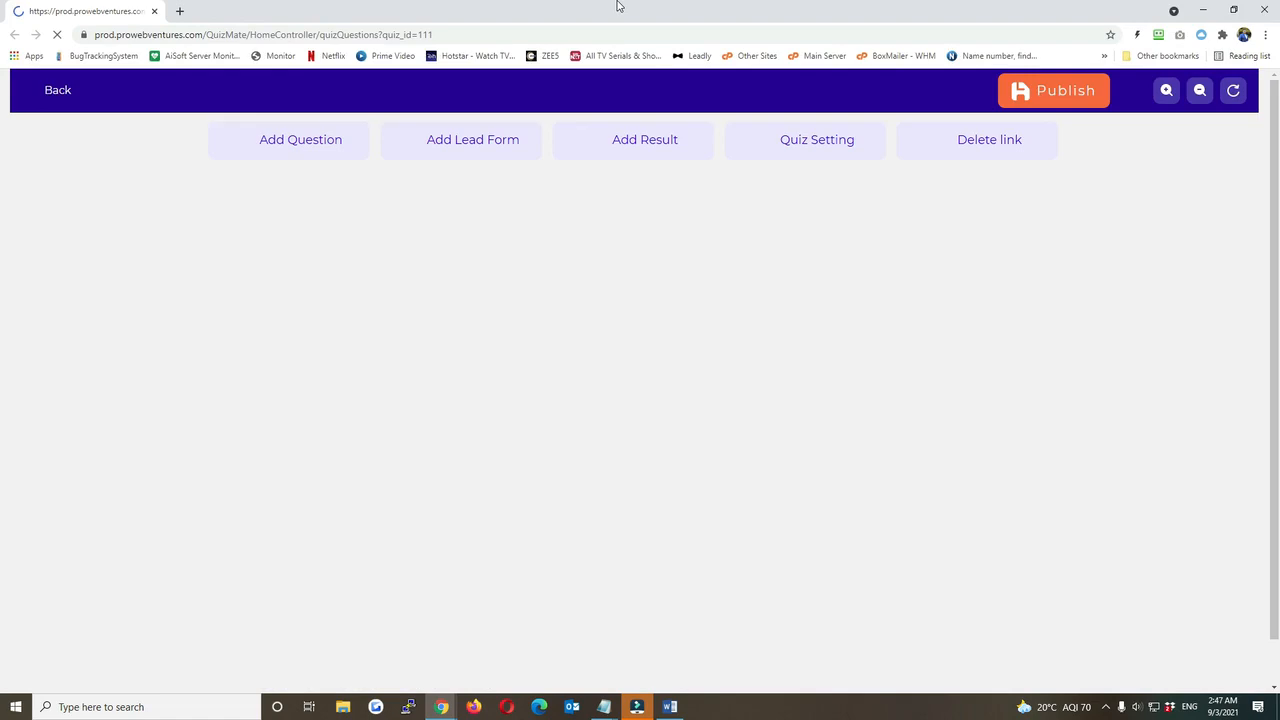
drag(617, 5, 350, 440)
click(968, 441)
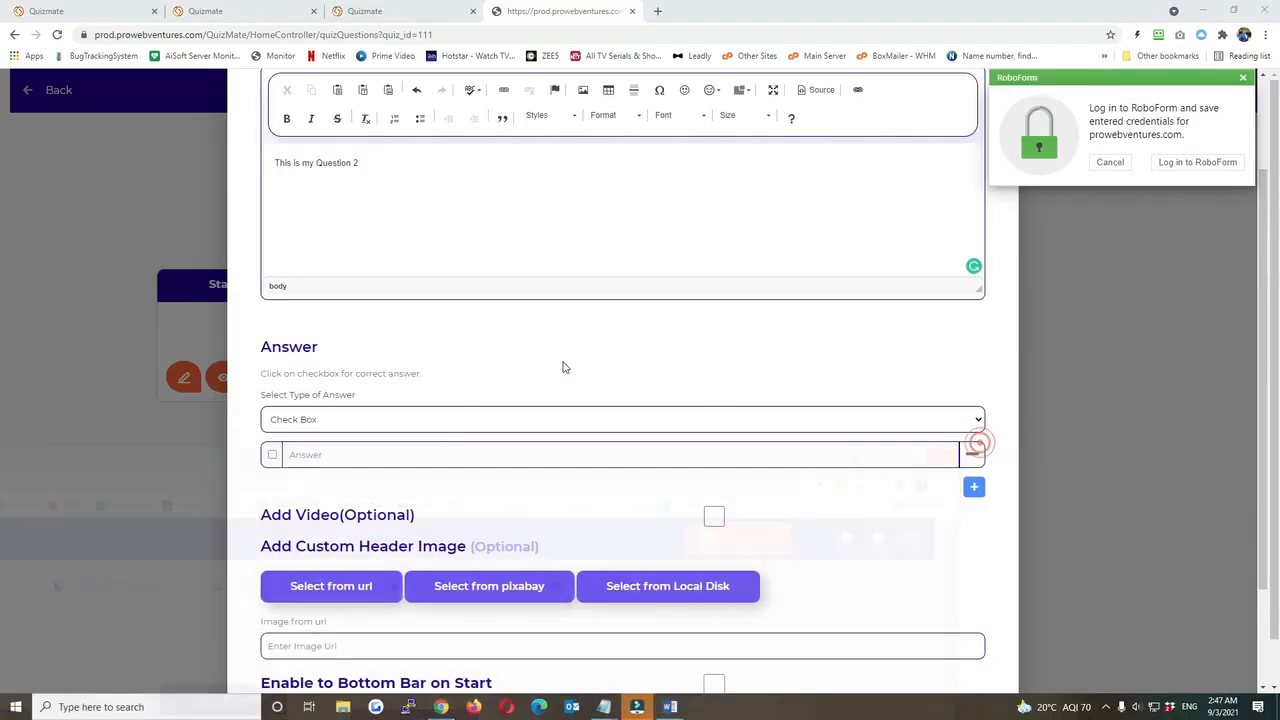
click(362, 453)
text(Check 1)
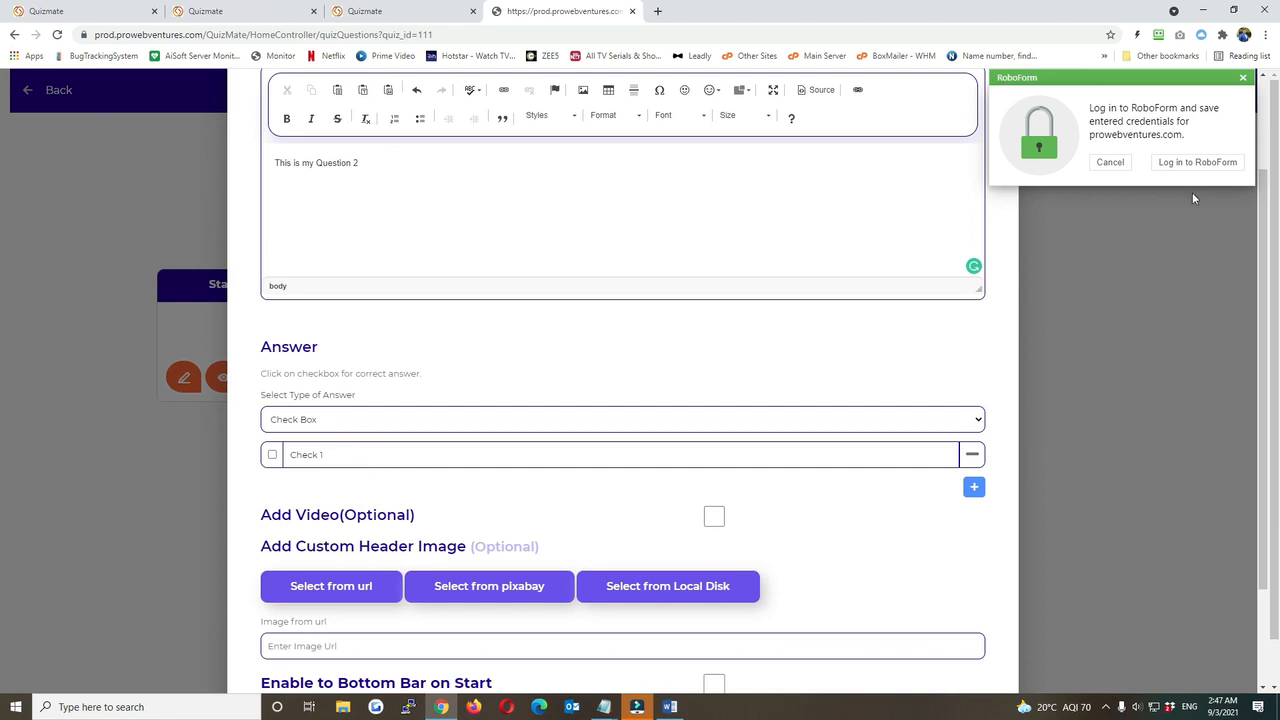
click(1110, 162)
Step: Add two more answer options to the second question, named "Check 2" and "Check 3"
click(973, 487)
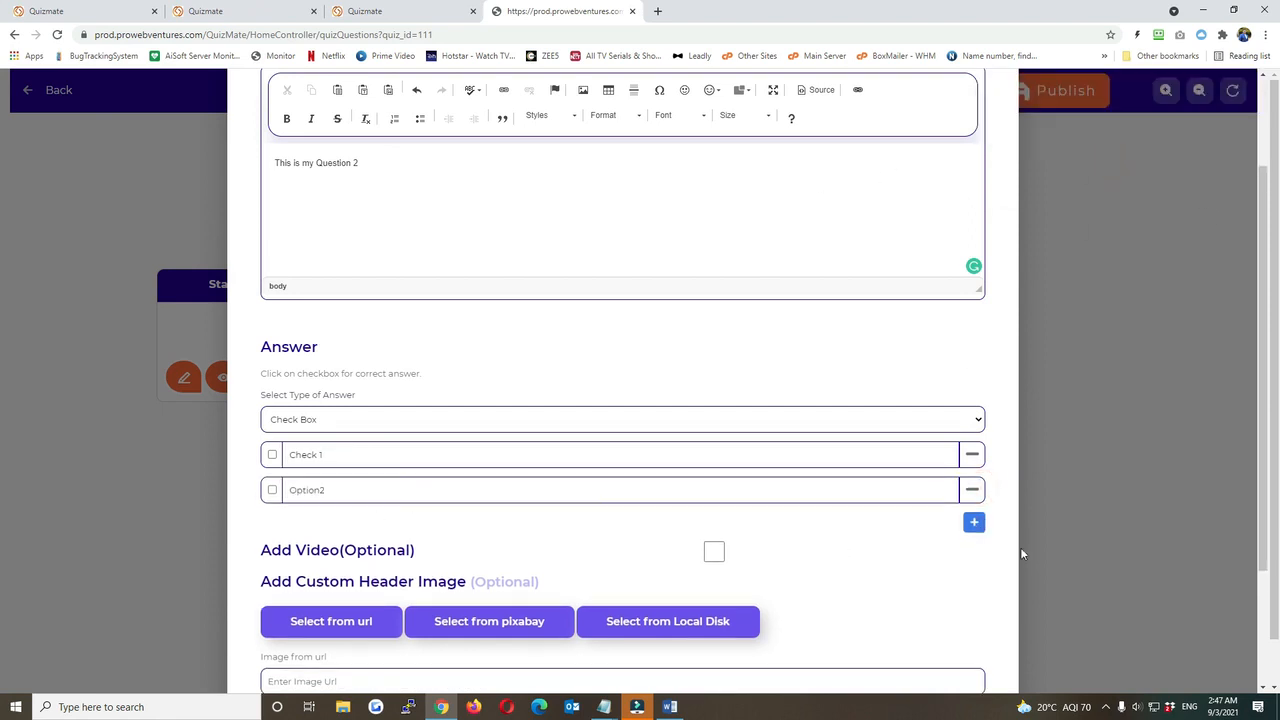
click(973, 522)
double_click(284, 490)
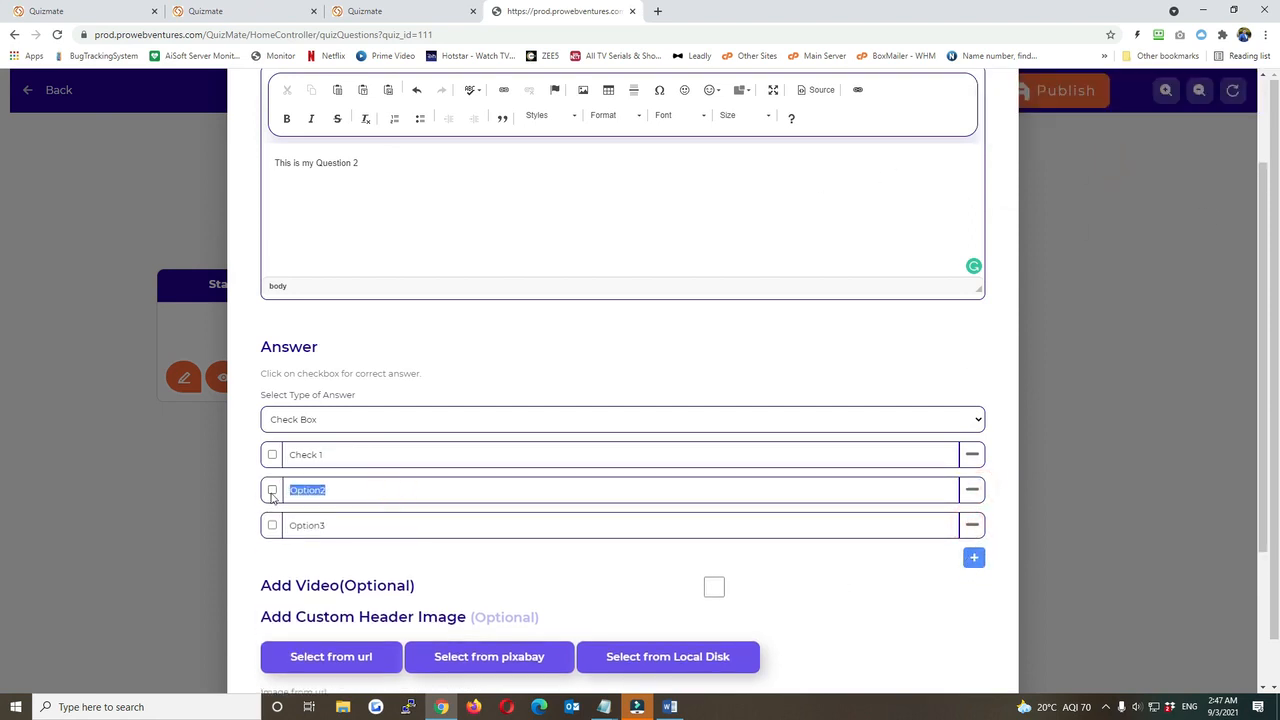
text(C)
double_click(334, 527)
text(Check)
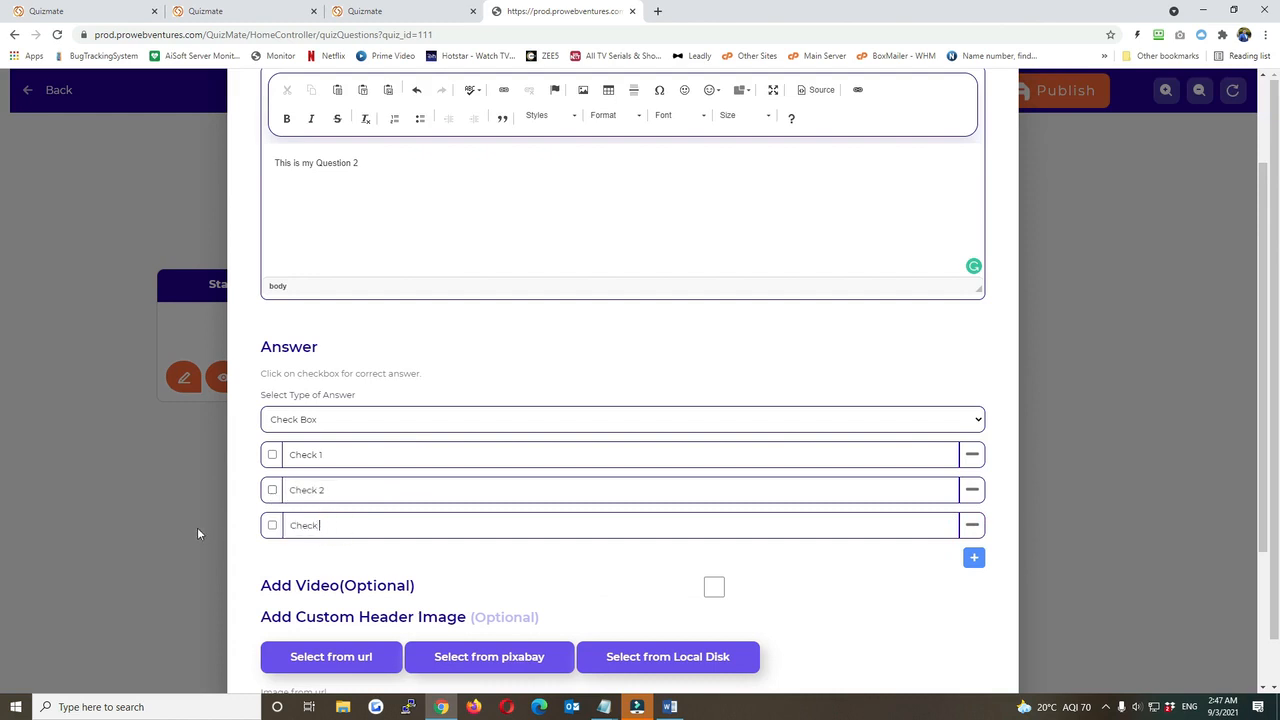
text( 3)
Step: Mark "Check 3" as the correct answer and save the second question
click(273, 527)
scroll(300, 560, down, 2)
click(568, 610)
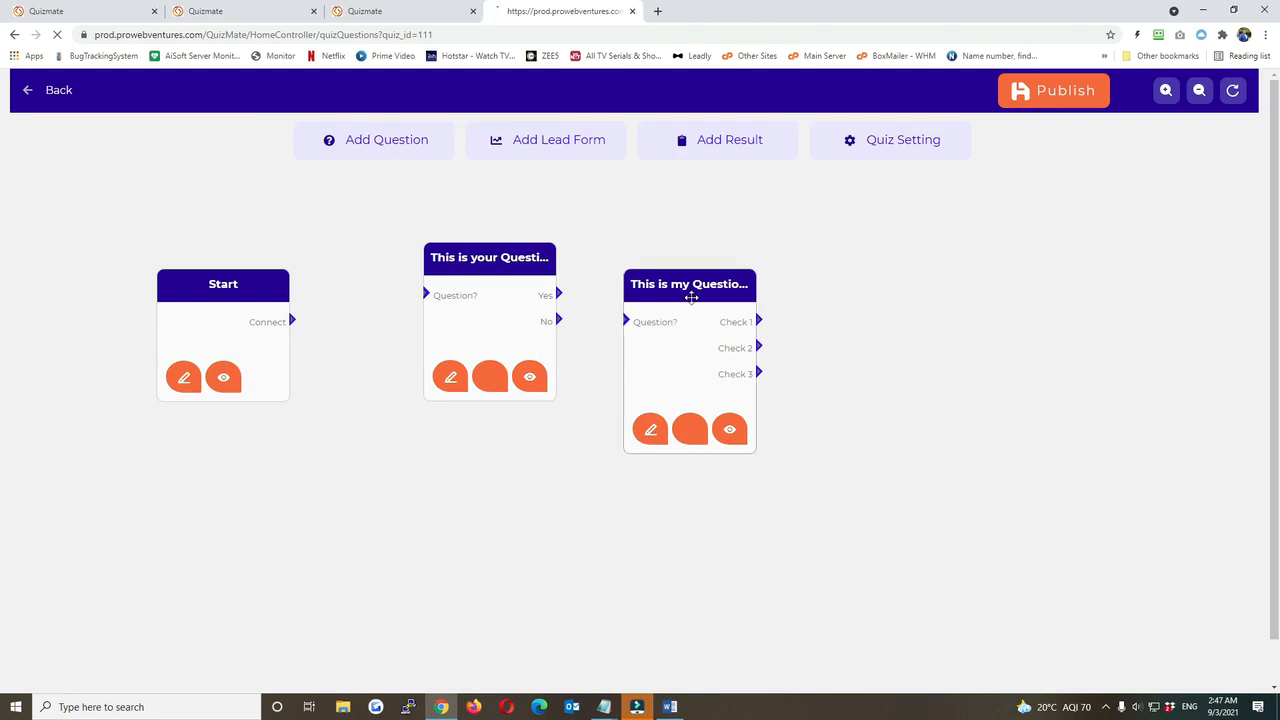
Step: Move the second question block farther from the first, then connect the first question's Yes answer to it and Start to the first question
drag(691, 297, 831, 237)
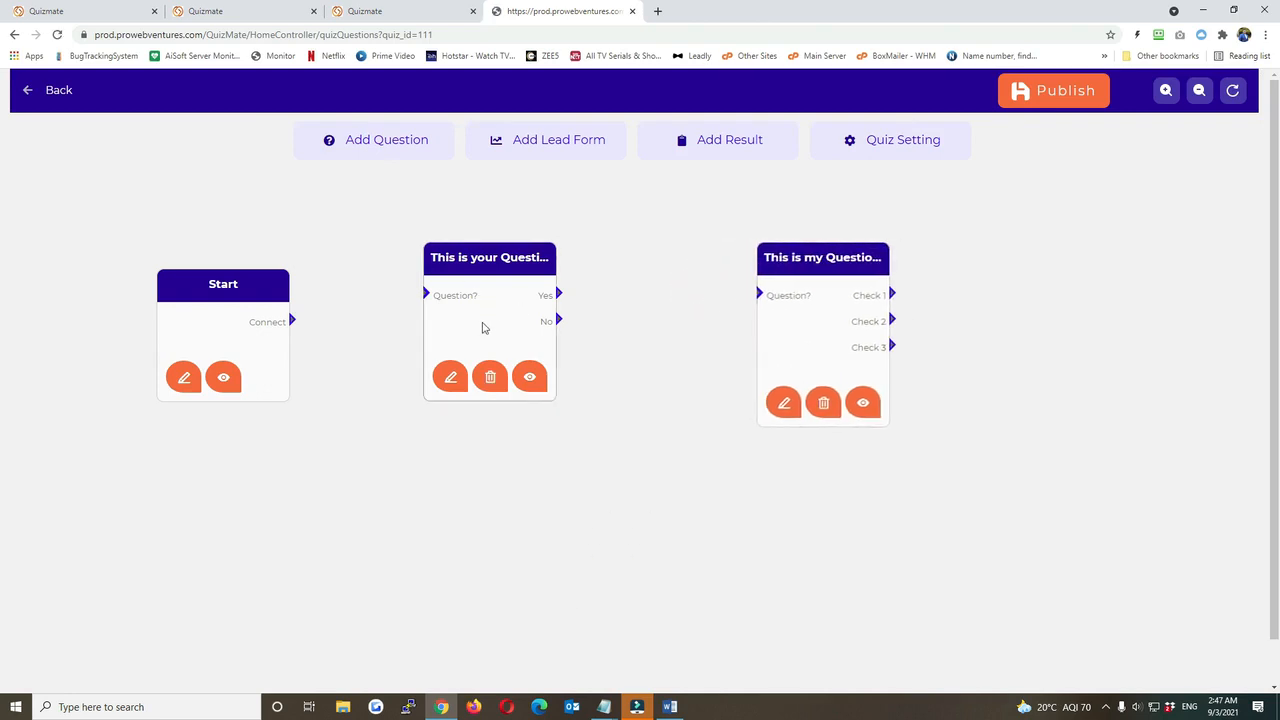
drag(559, 296, 759, 293)
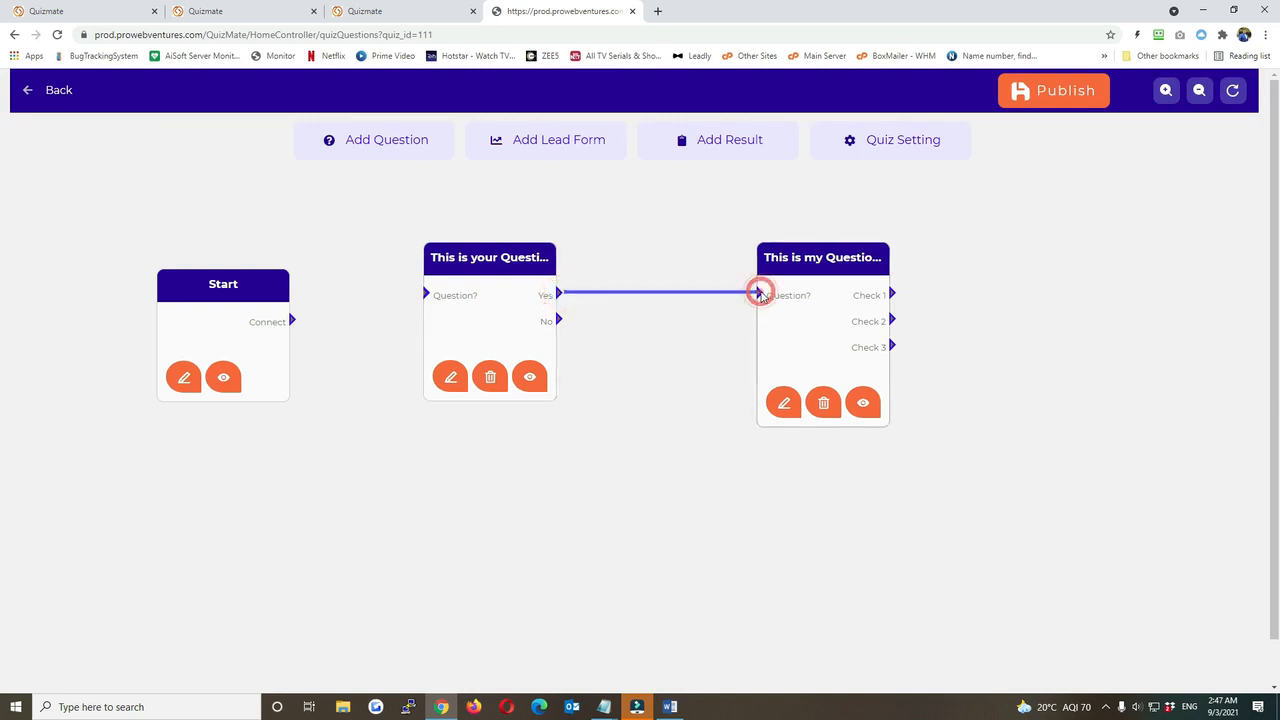
drag(292, 323, 430, 298)
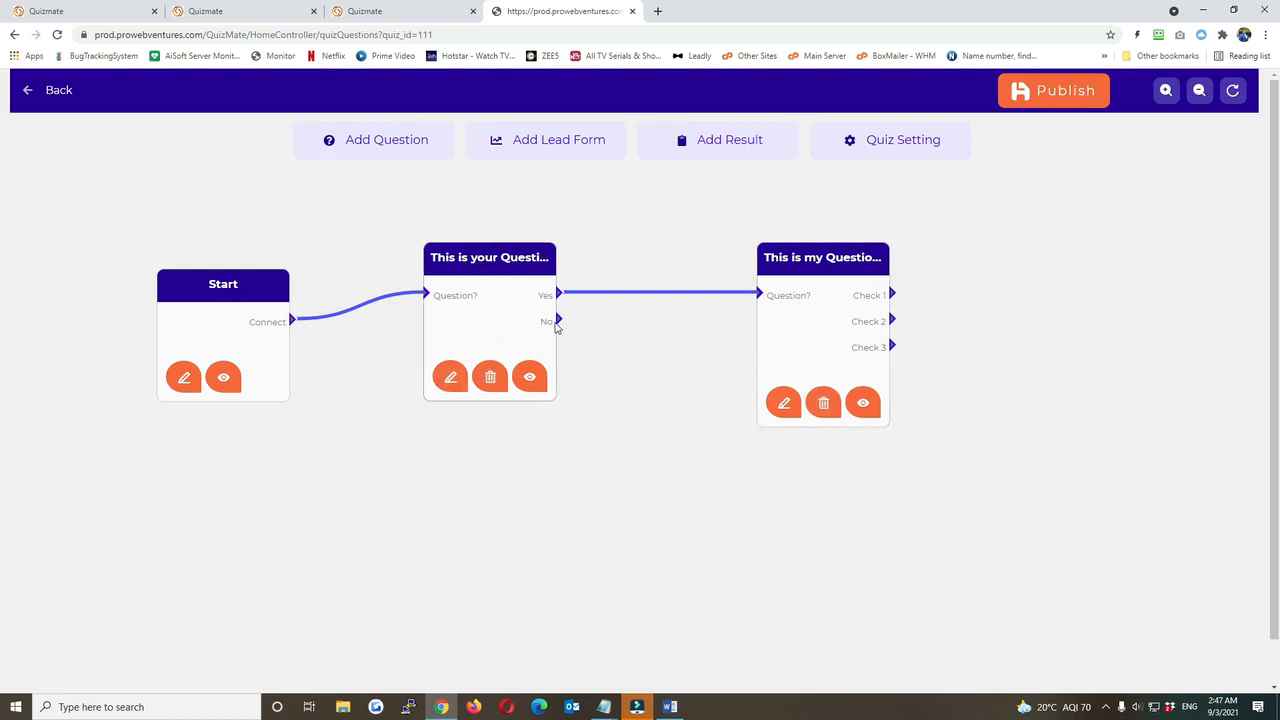
Step: Add a third question block below the second one and connect the first question's No answer to it
click(403, 155)
drag(531, 456, 744, 483)
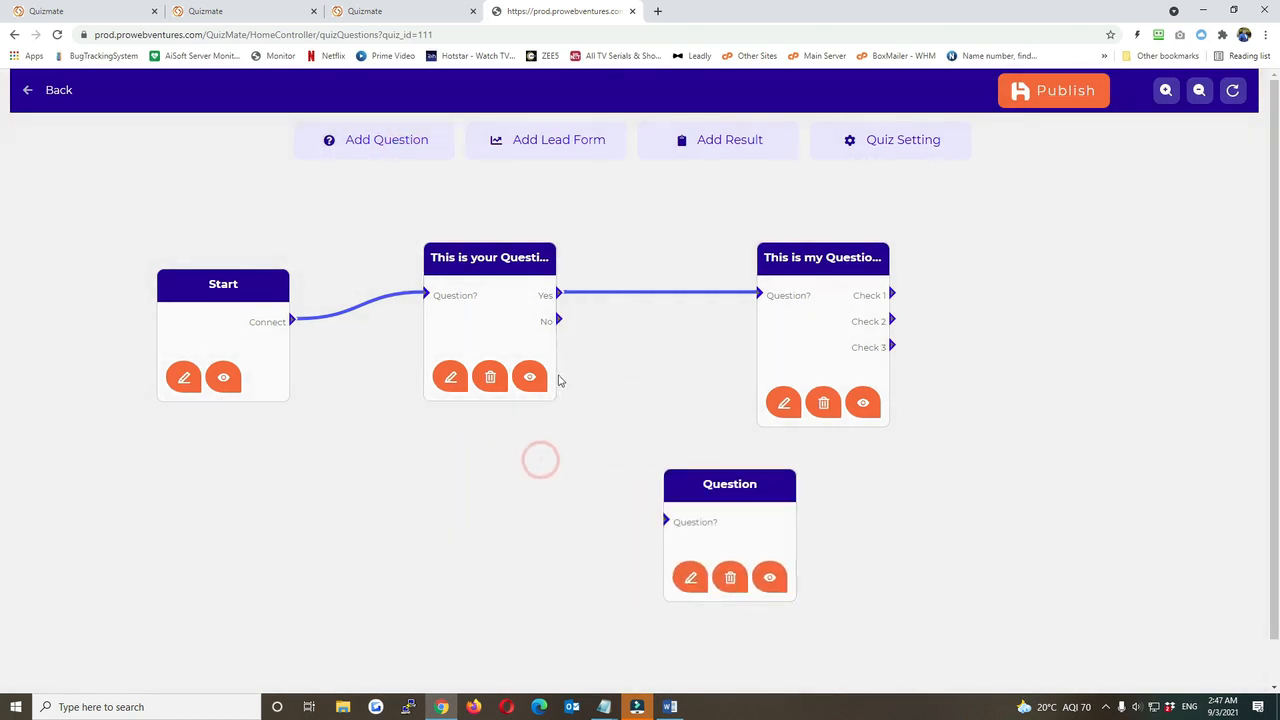
drag(556, 319, 669, 524)
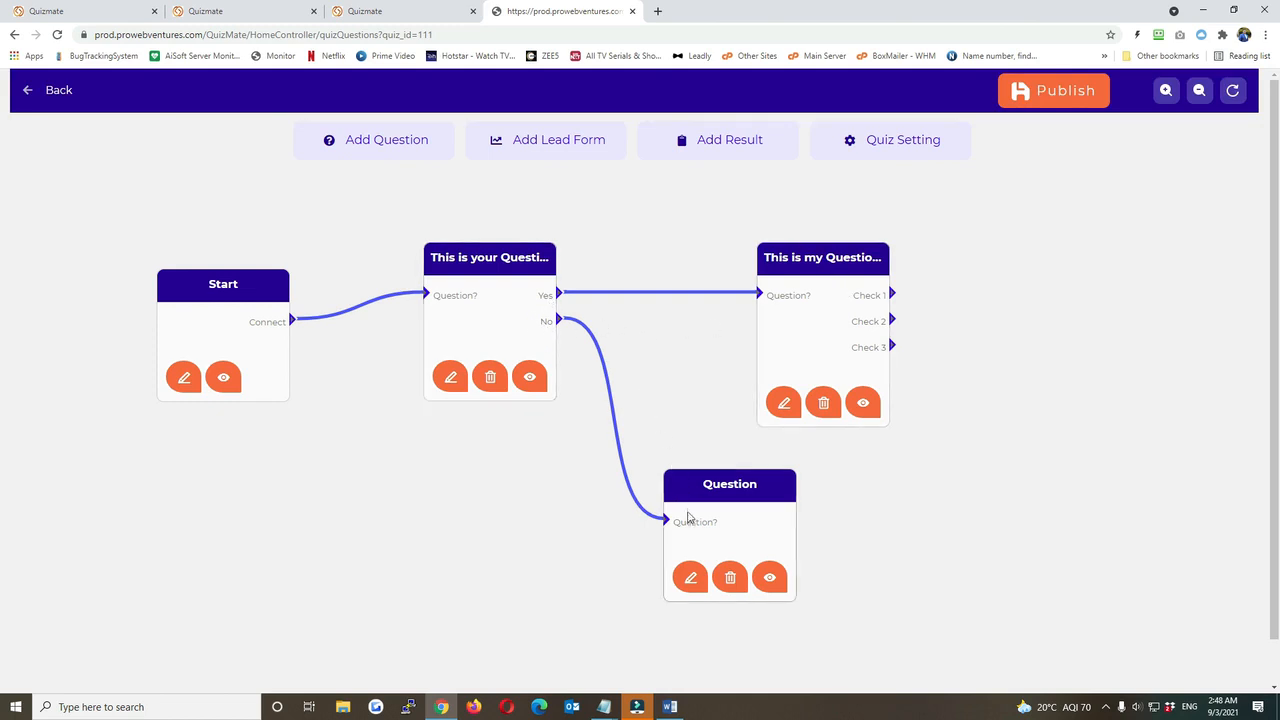
Step: Enter "Question 2" as the new block's question text, set its answer type to Textbox and save it
click(690, 577)
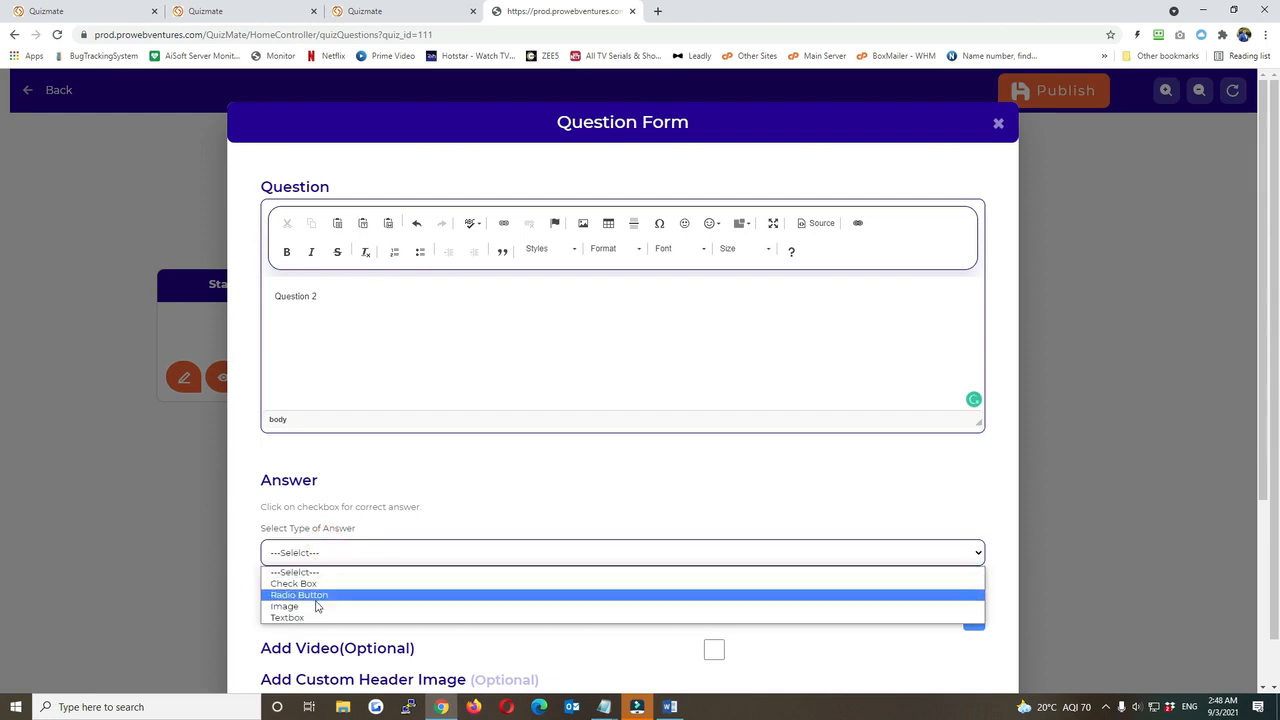
click(314, 614)
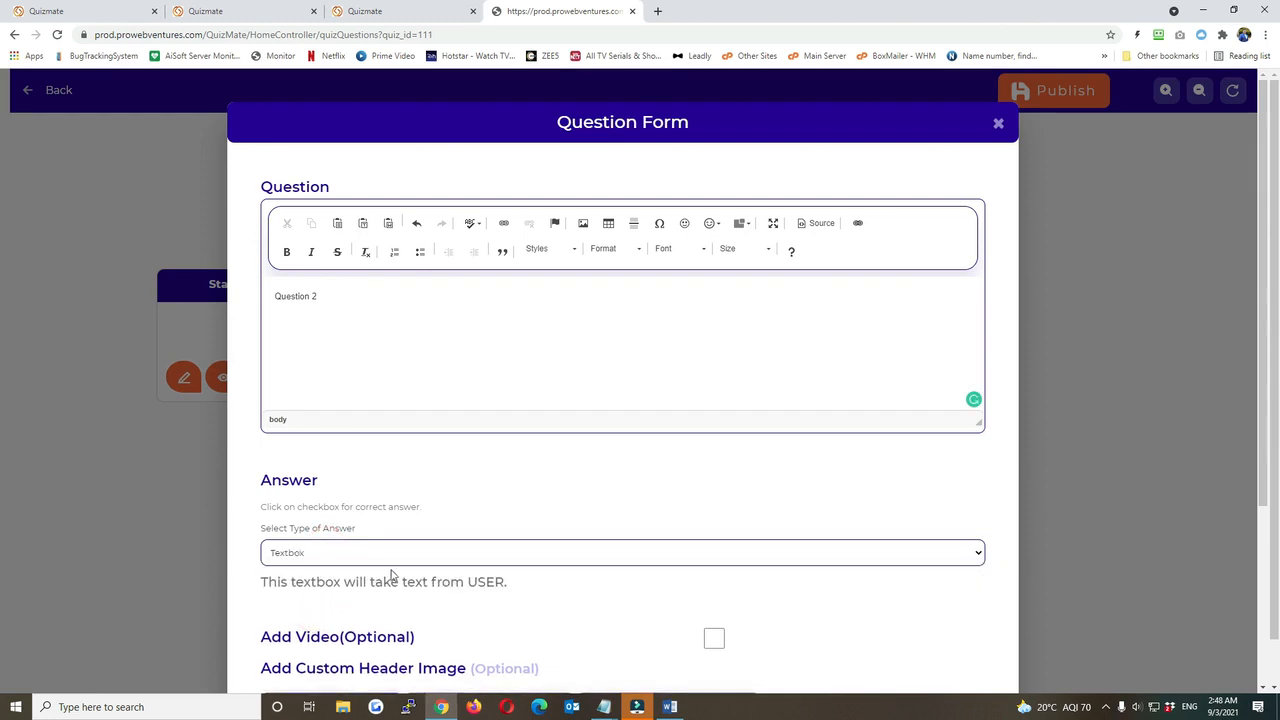
scroll(420, 550, down, 2)
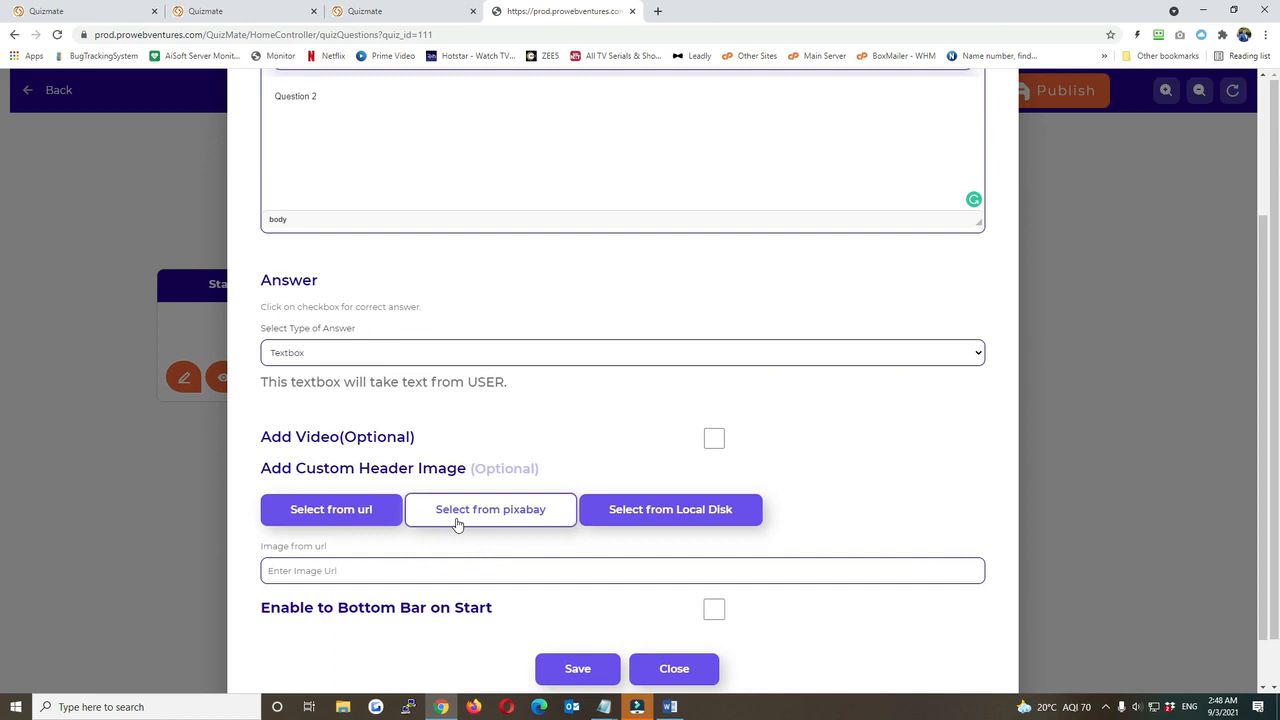
scroll(560, 555, down, 1)
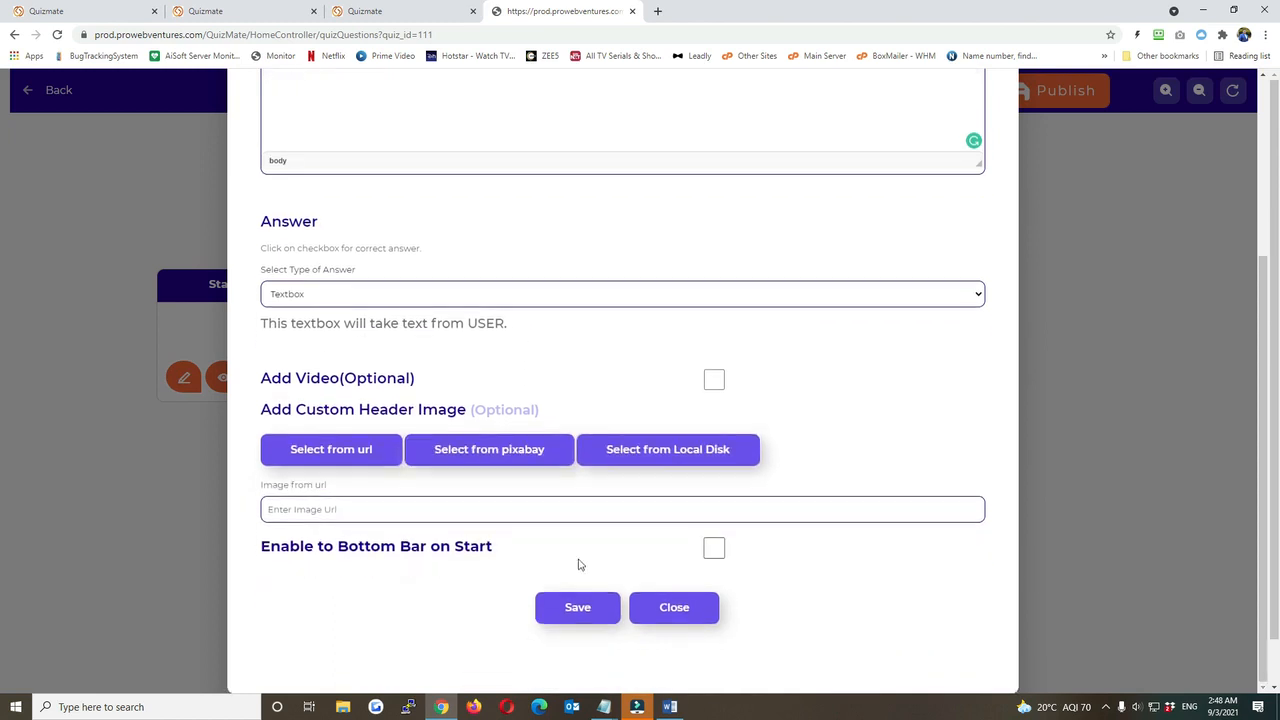
click(578, 609)
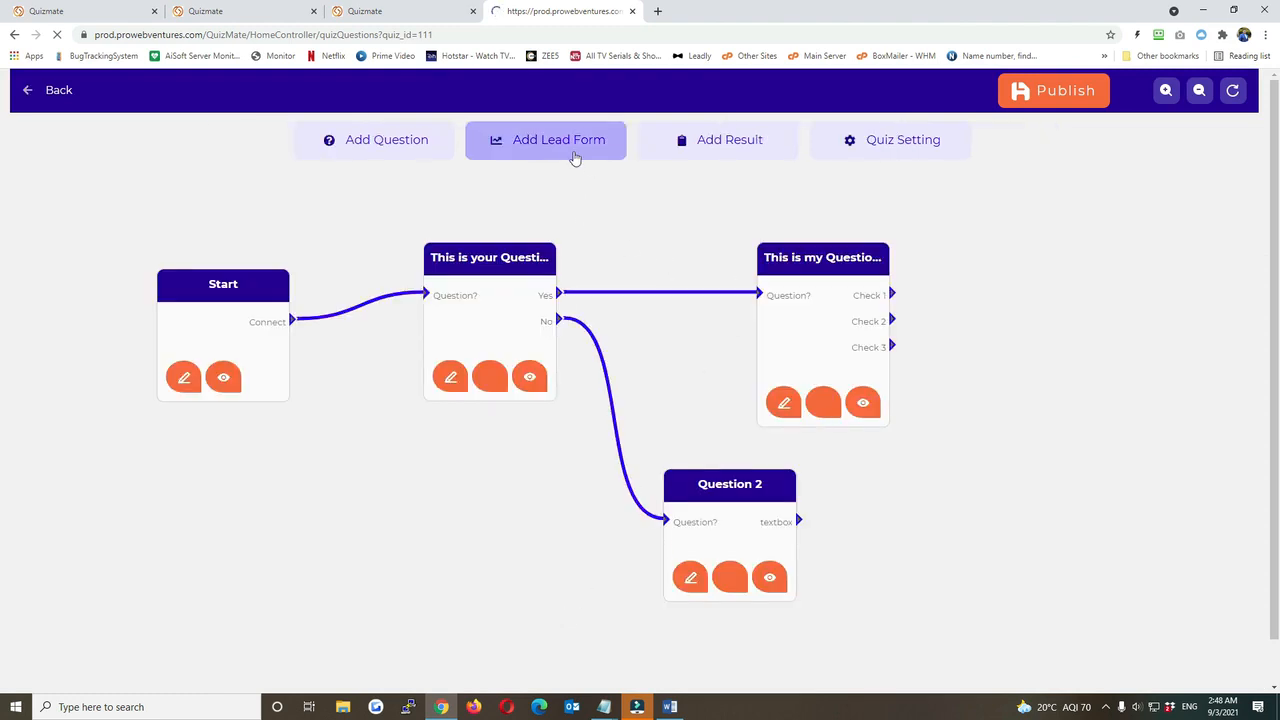
Step: Add a lead form block beyond the questions and connect Check 1, Check 2, Check 3 and Question 2's textbox output to it
click(566, 151)
drag(499, 460, 1076, 404)
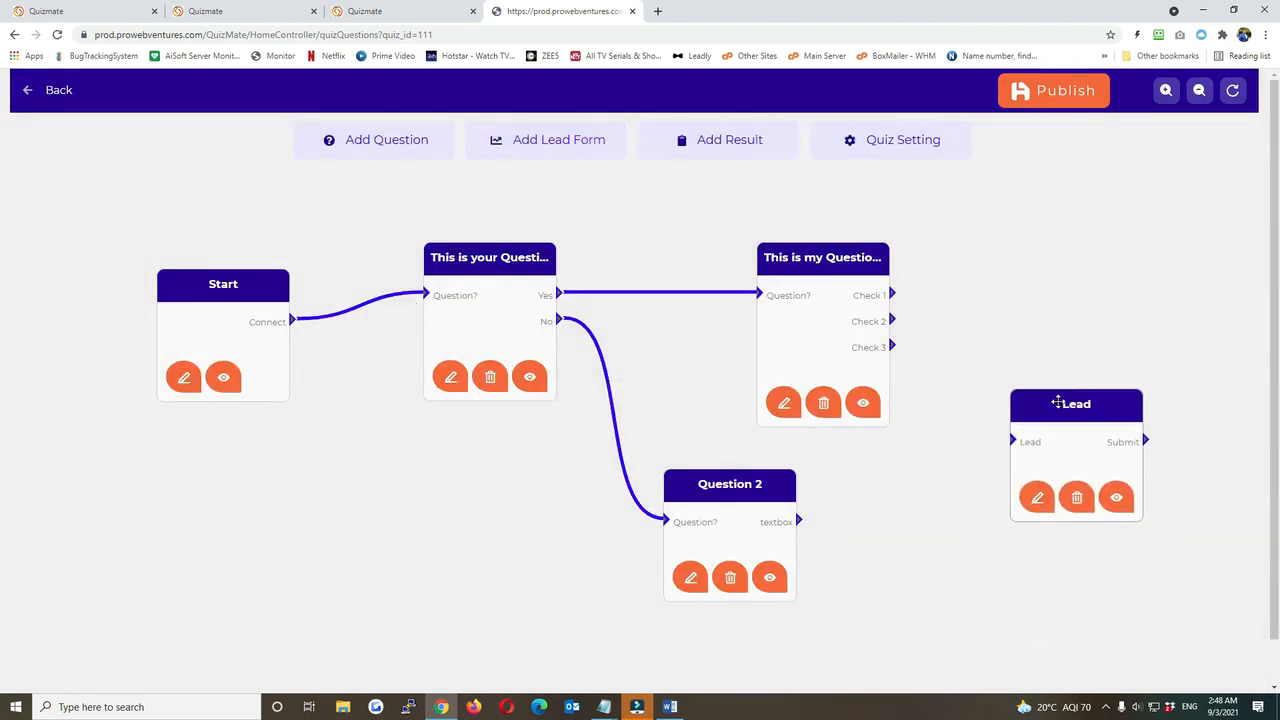
click(894, 297)
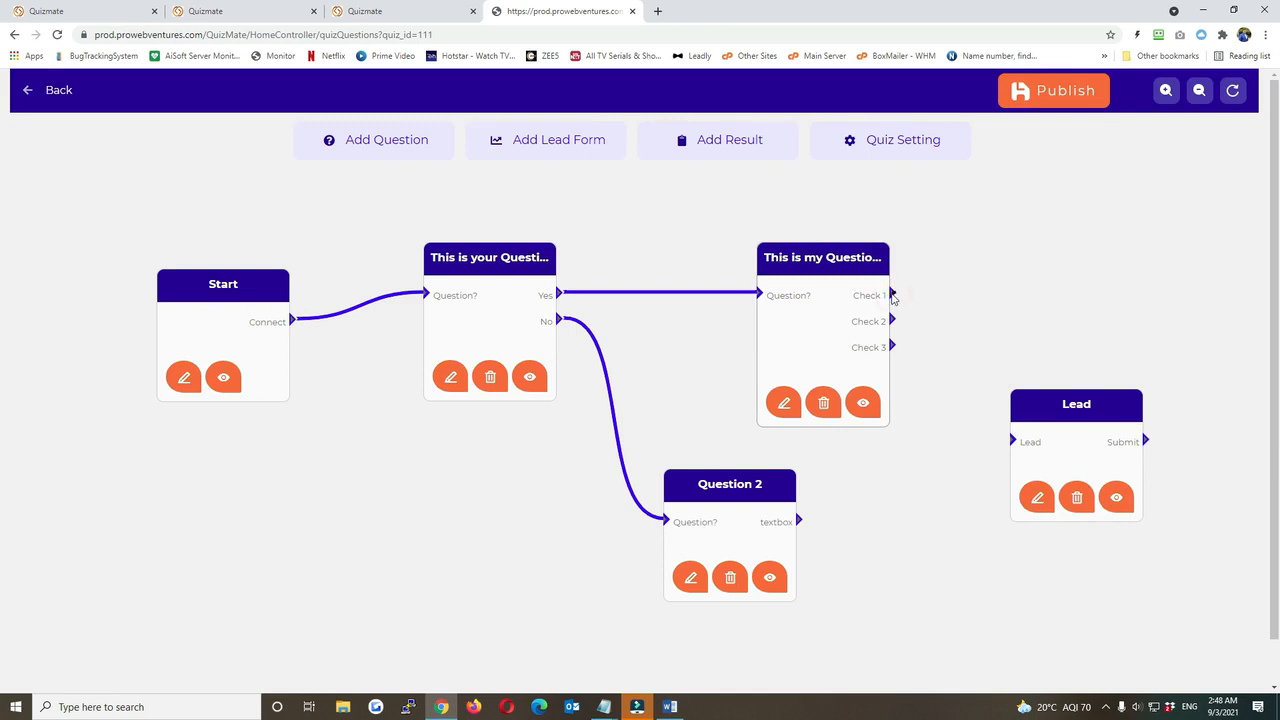
drag(893, 296, 1014, 441)
drag(893, 320, 1014, 441)
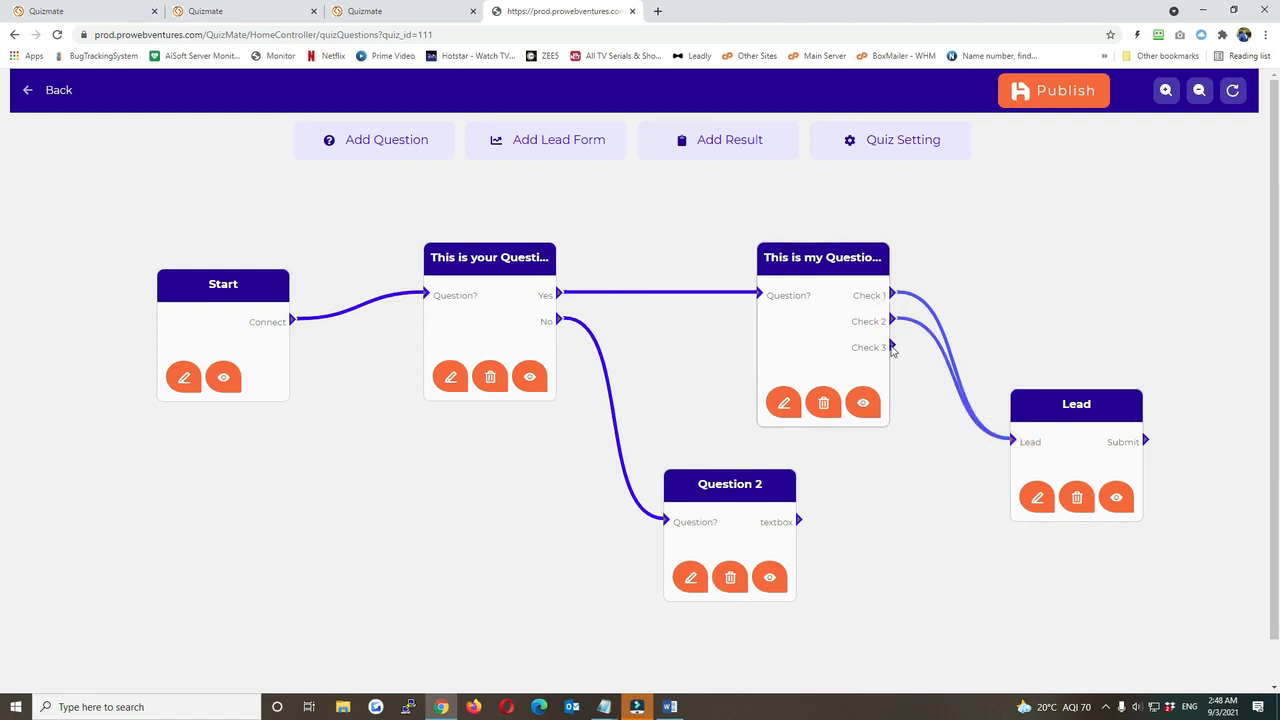
drag(892, 347, 1012, 440)
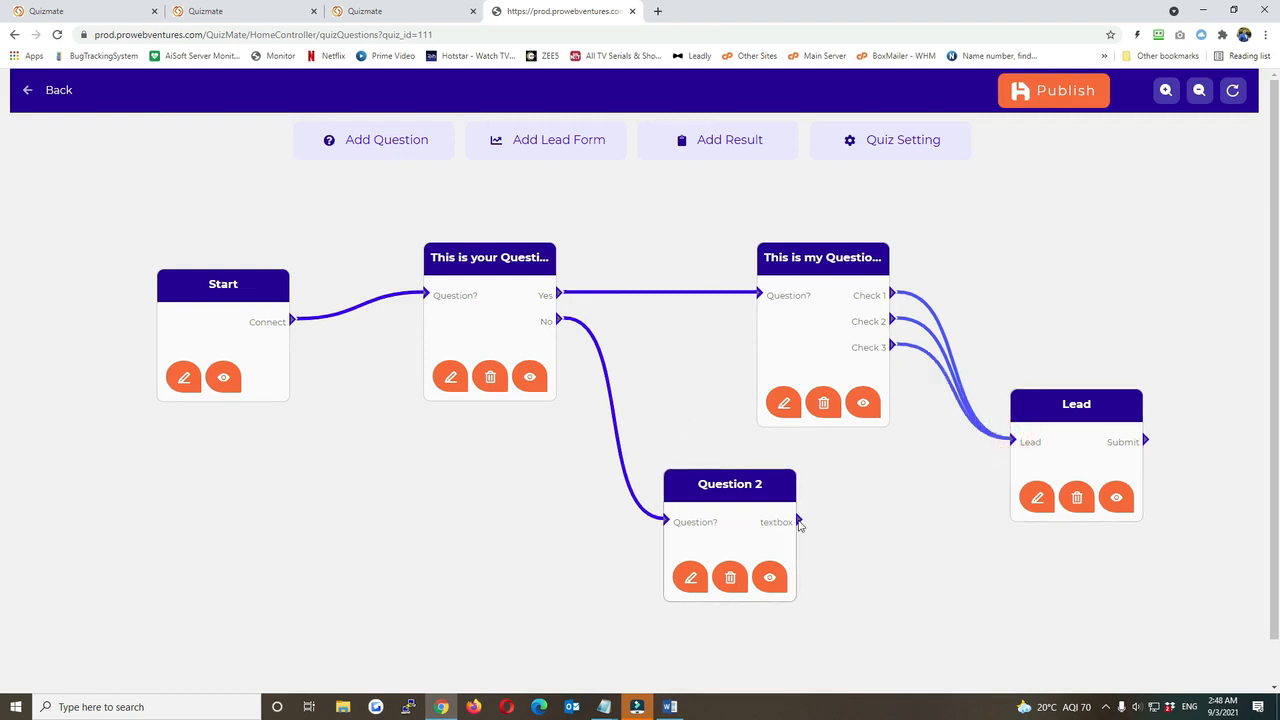
drag(799, 523, 1012, 440)
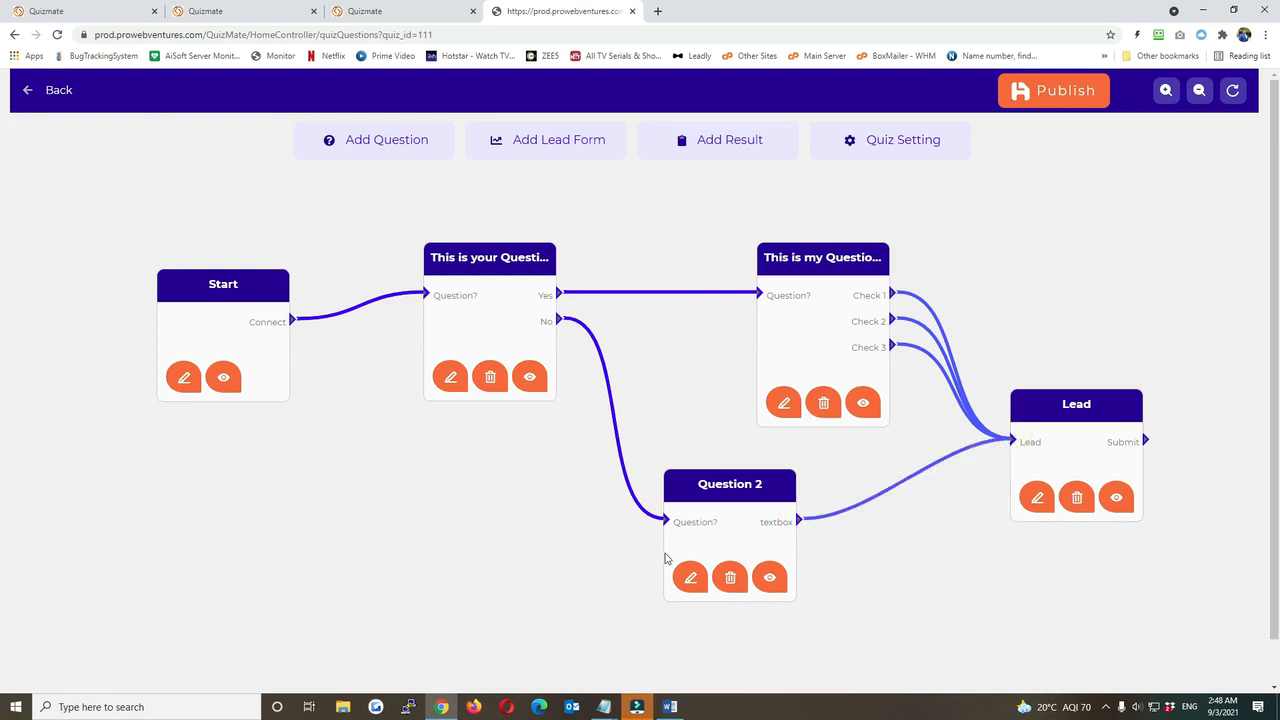
Step: Title the lead form "Thanks.. Please Enter the details below so we can contact you and give the support!", set its button text to "Submit" and save
click(1038, 500)
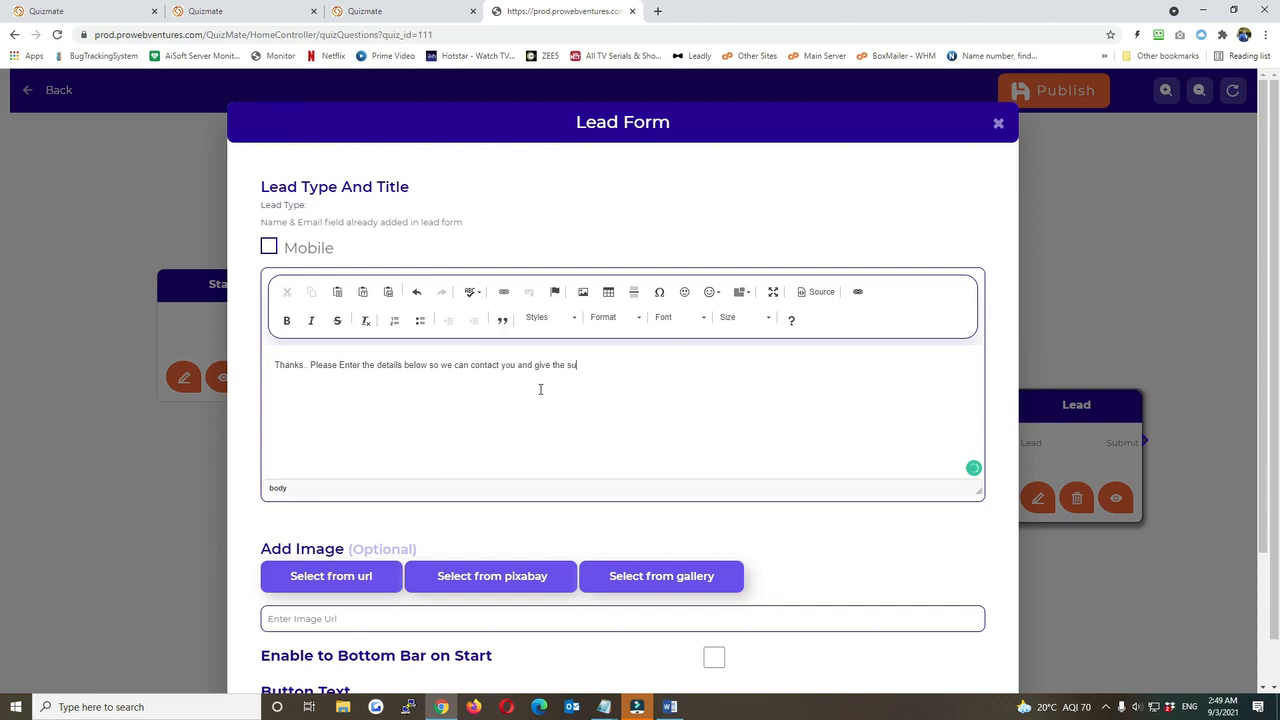
scroll(540, 389, down, 2)
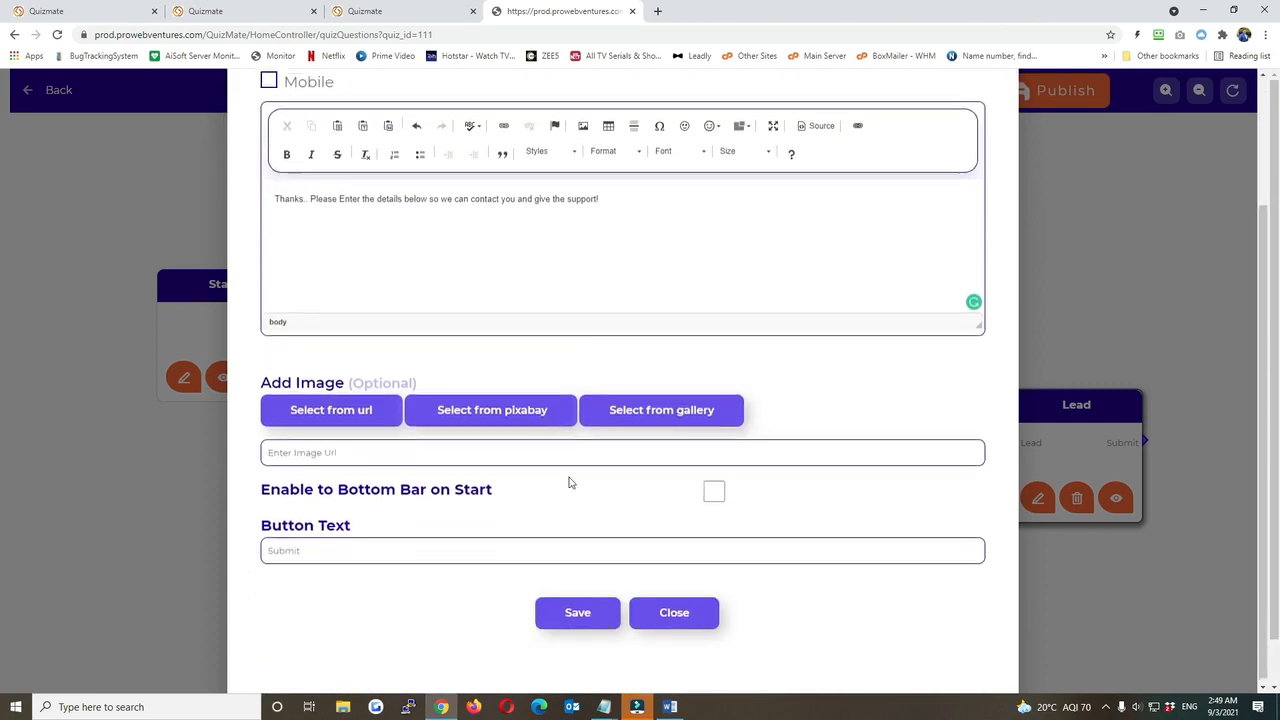
scroll(337, 231, up, 1)
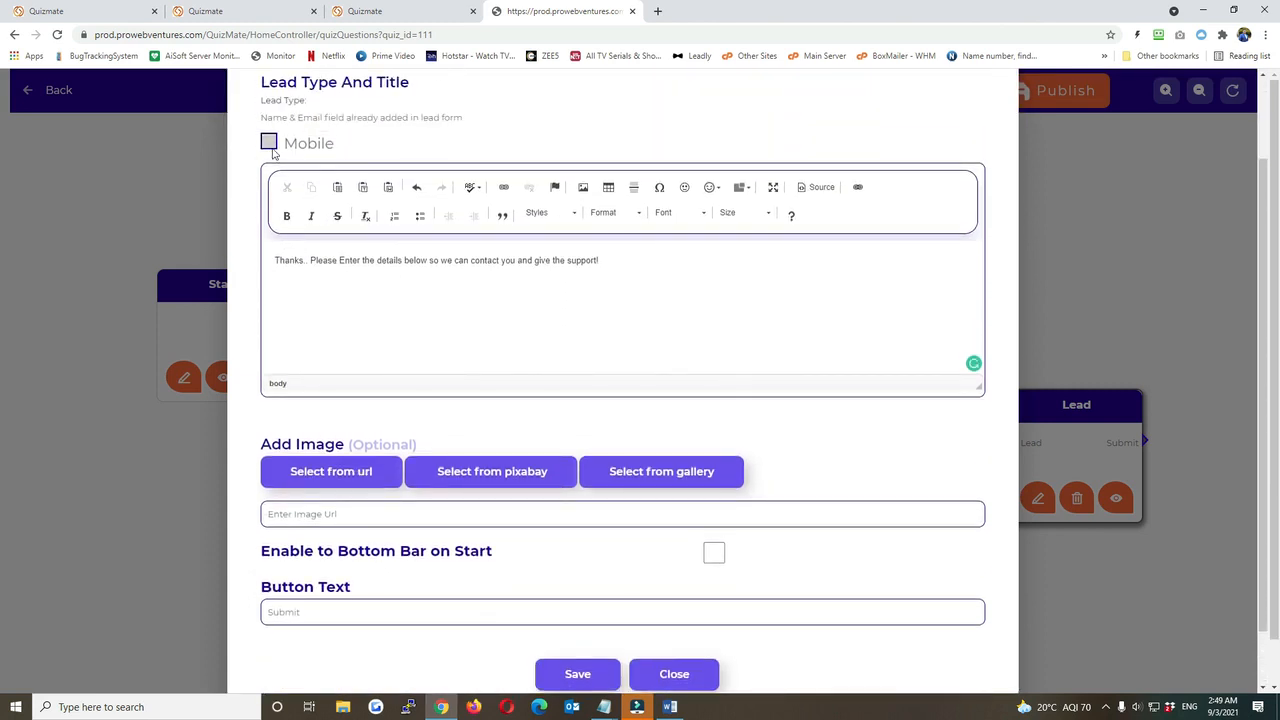
scroll(430, 527, down, 1)
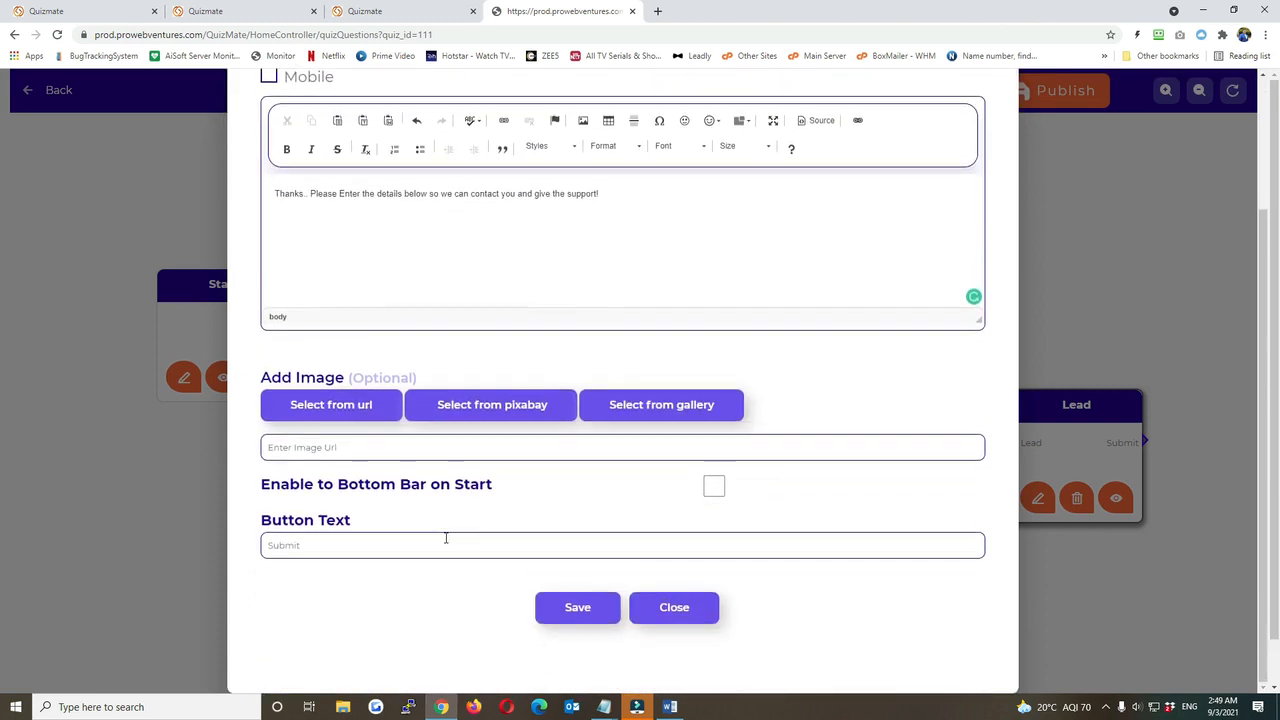
click(591, 619)
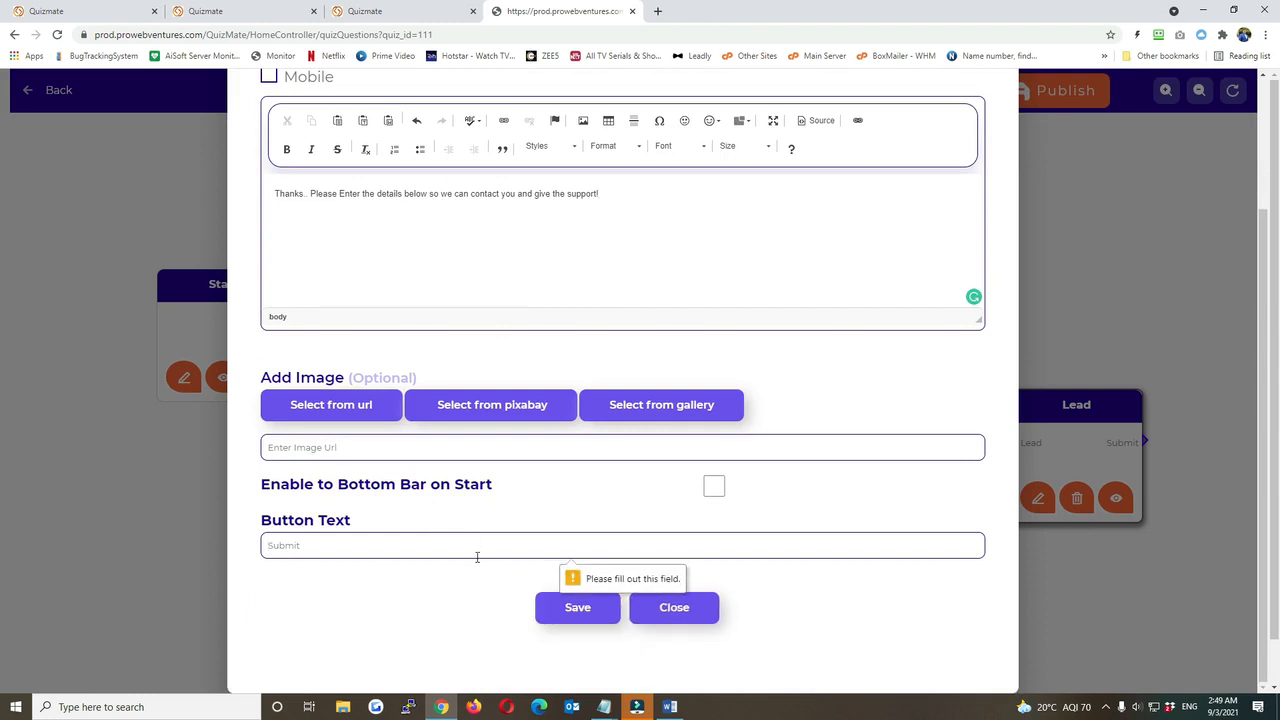
text(Submit)
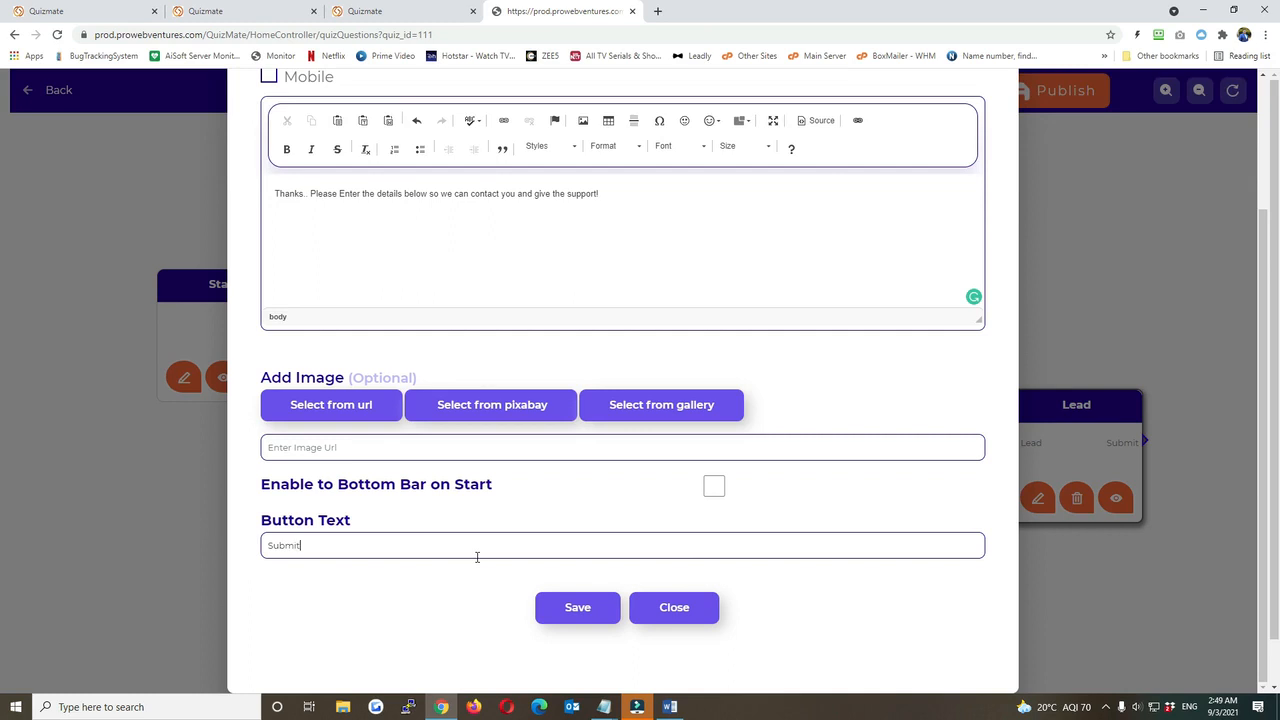
click(566, 618)
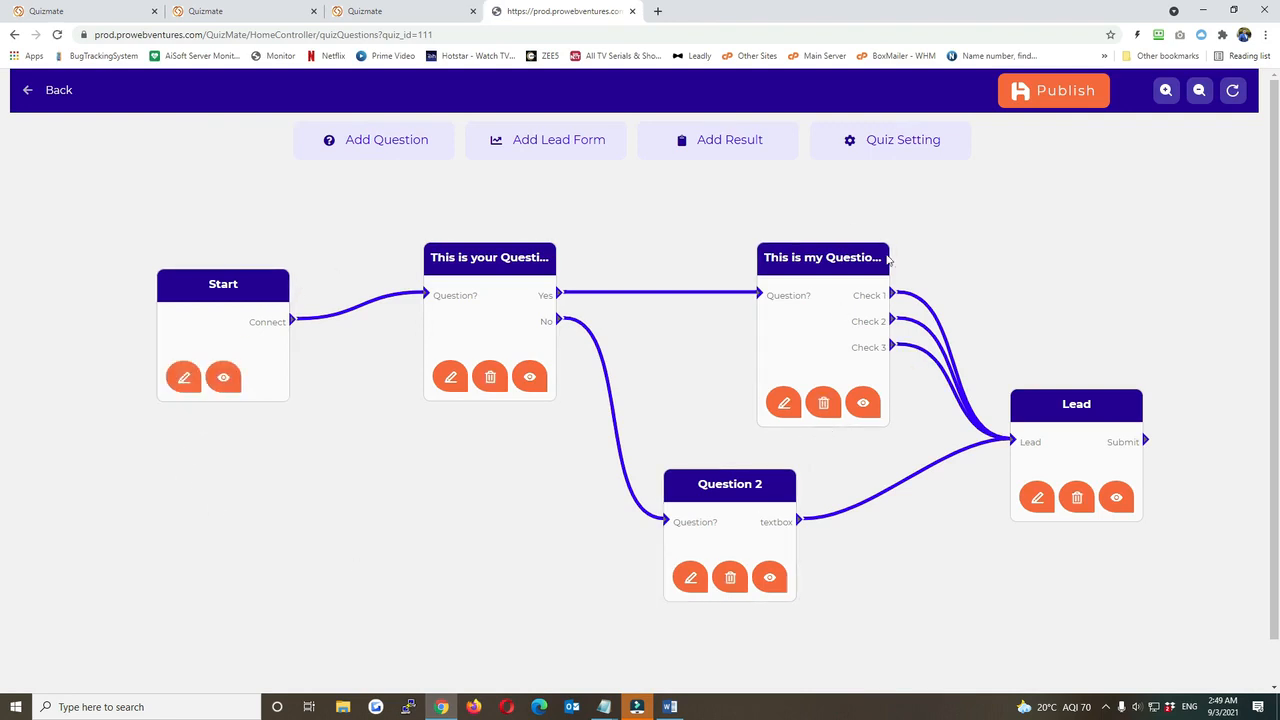
Step: Add a result block, arrange the Lead block beside Question 2 with Result after it, and connect Lead's Submit output to Result
click(733, 150)
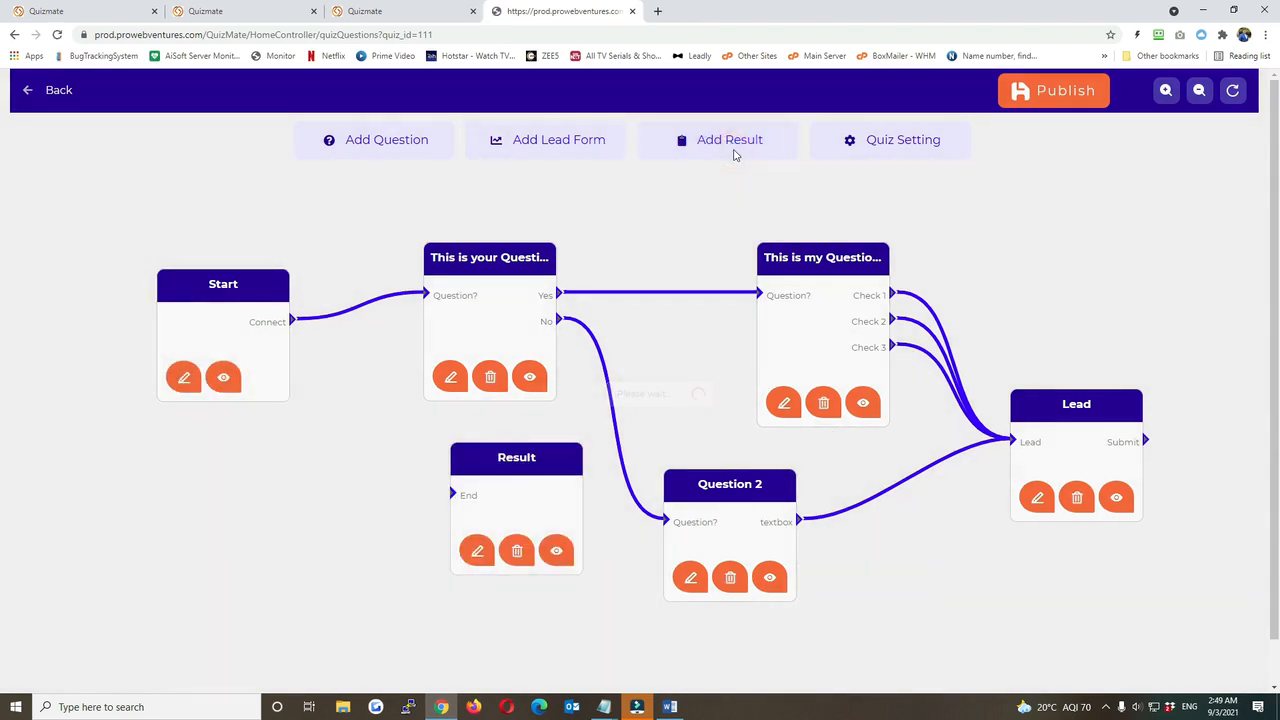
drag(522, 464, 1130, 578)
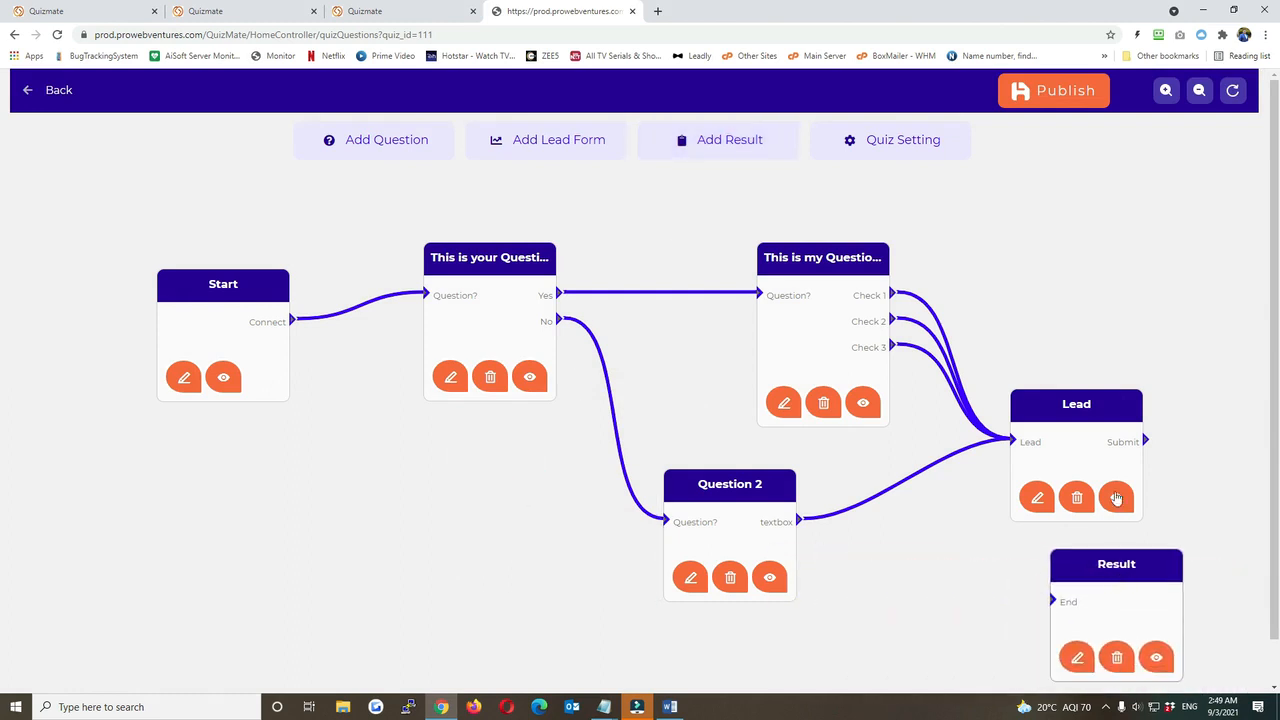
drag(1085, 405, 932, 484)
drag(1068, 564, 1080, 377)
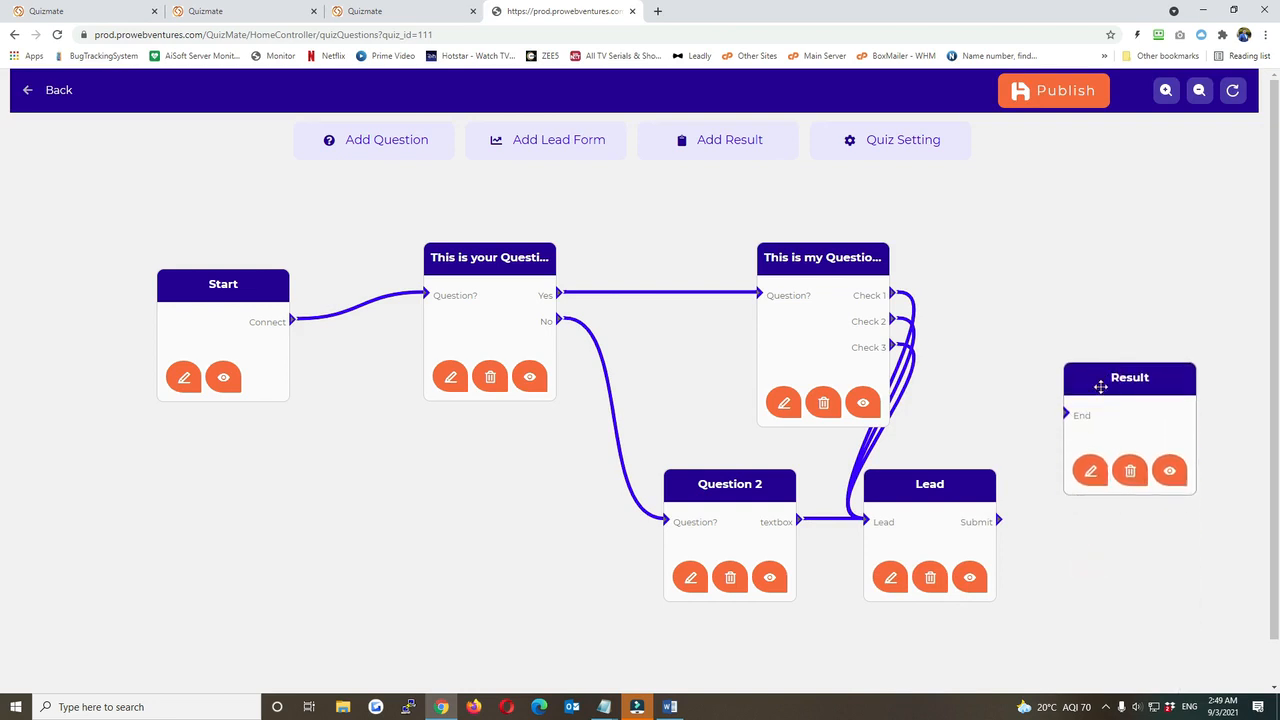
drag(1000, 521, 1066, 415)
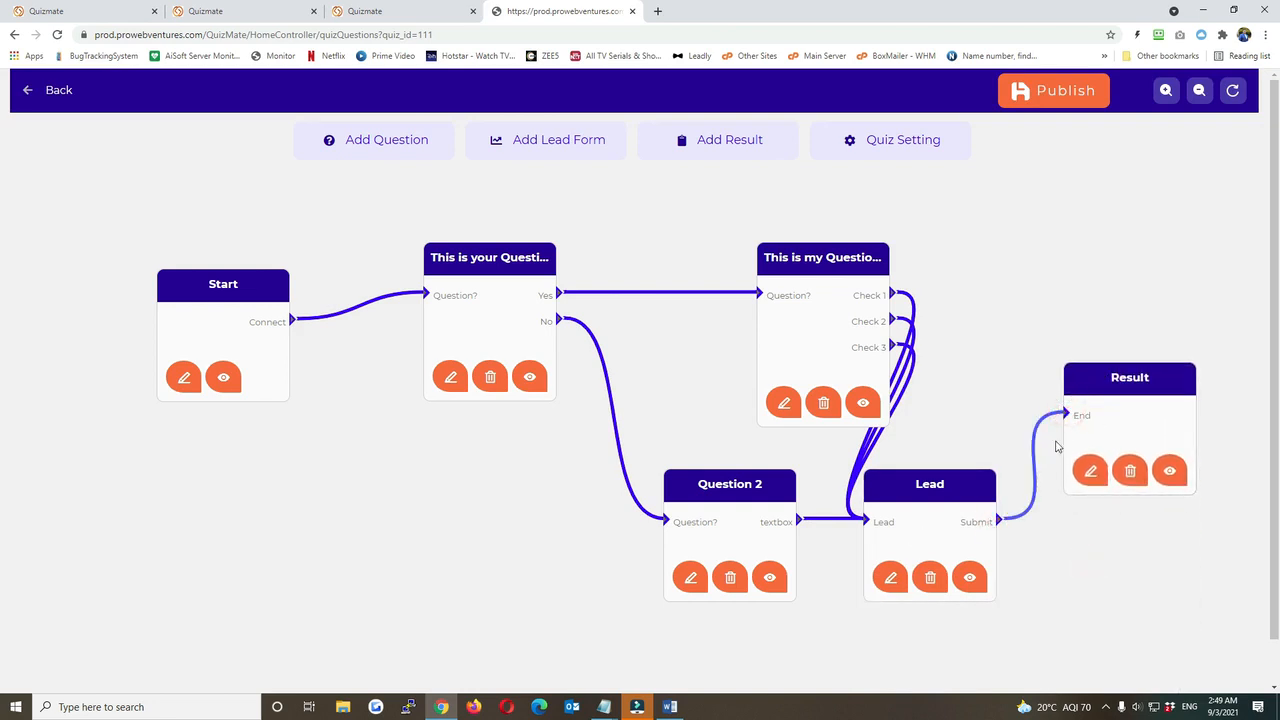
Step: Set the result heading to "Thanks for your inputs. We will get back to you soon!" and the button text to "Exit", and save
click(1088, 470)
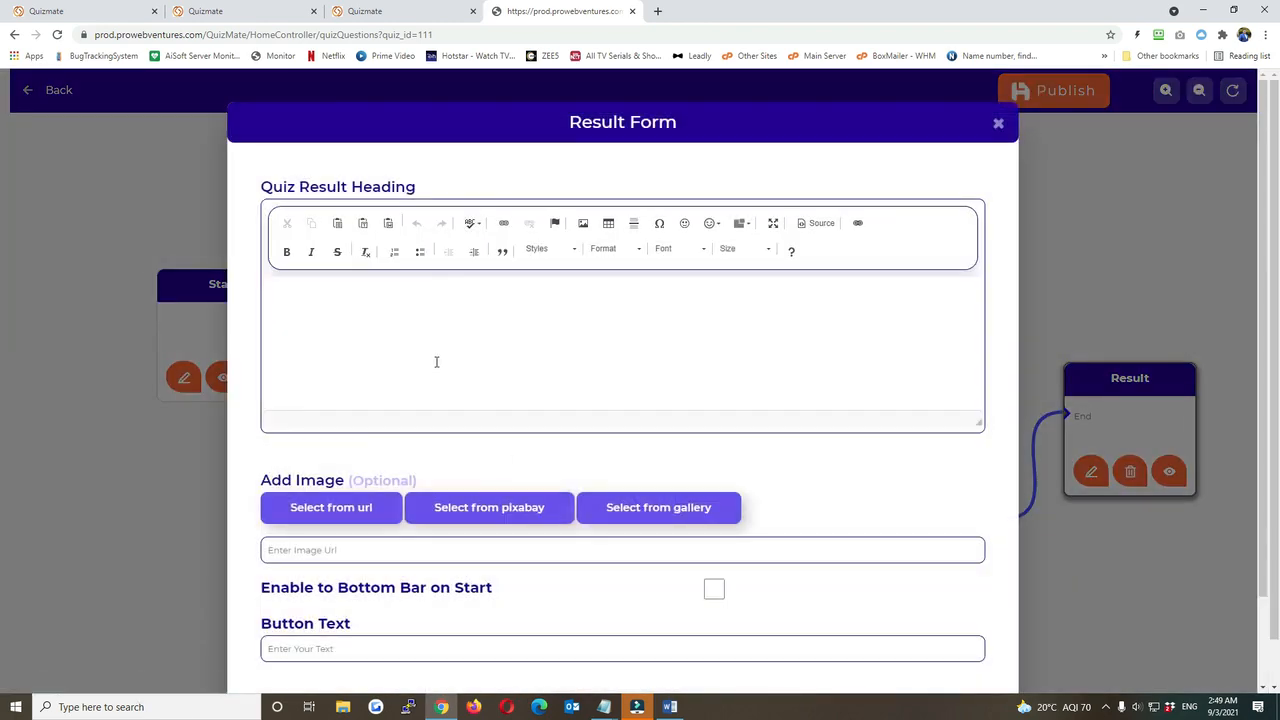
click(436, 361)
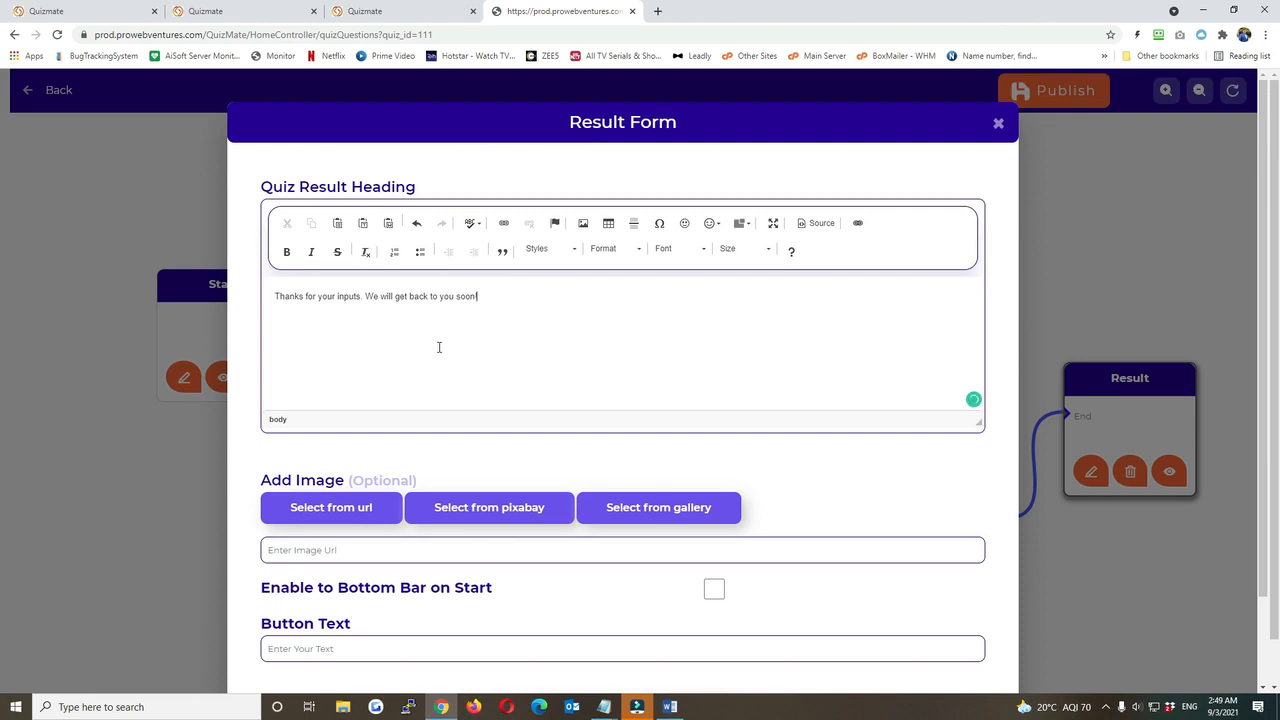
scroll(438, 347, down, 2)
click(565, 610)
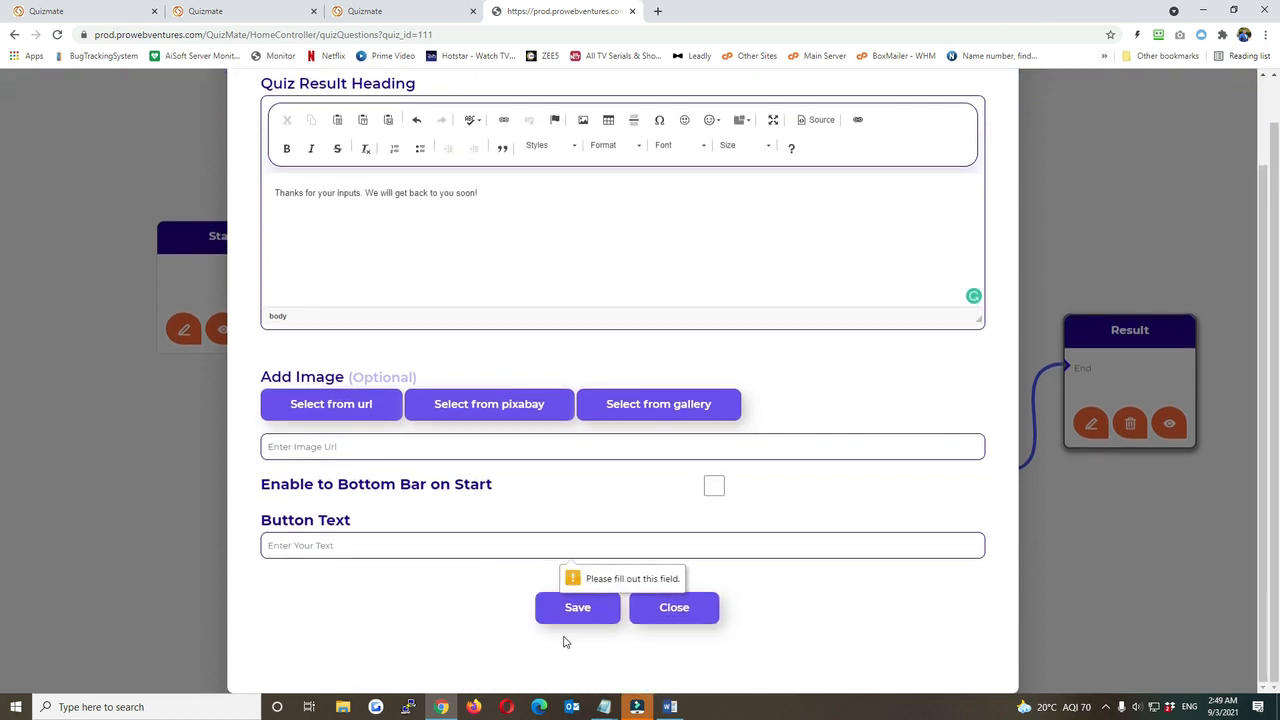
click(471, 540)
text(Exit)
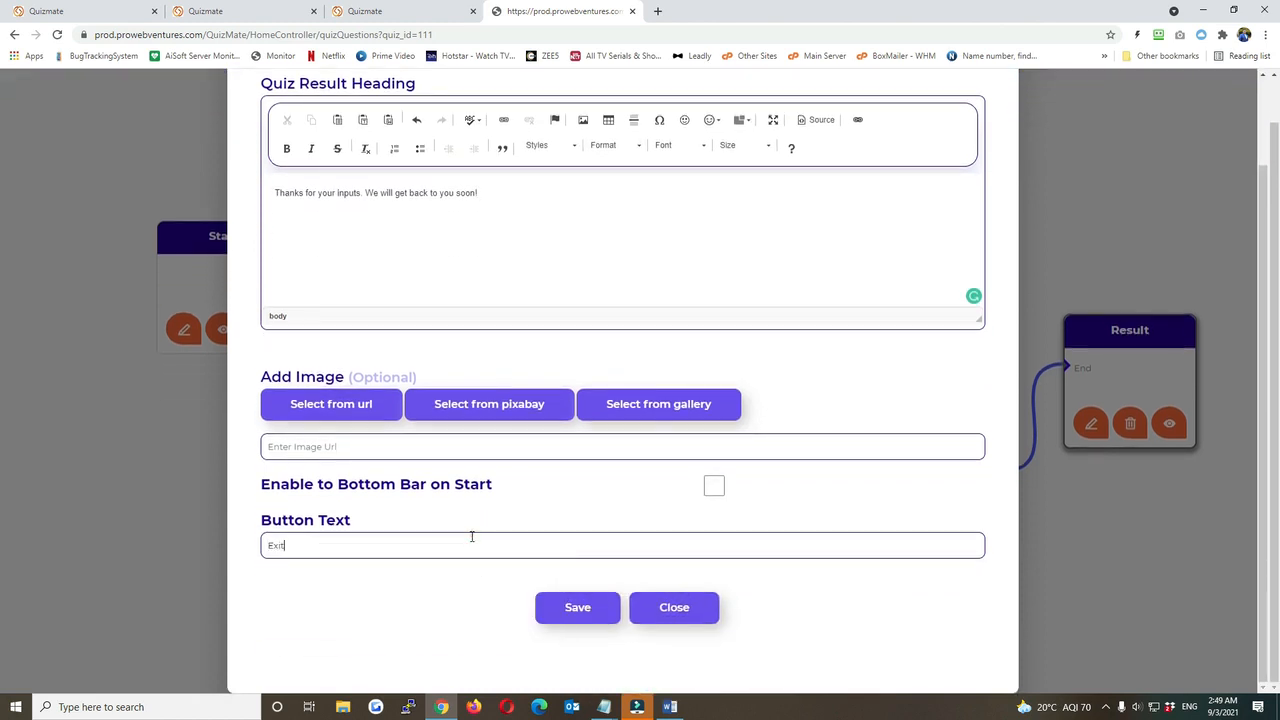
click(563, 609)
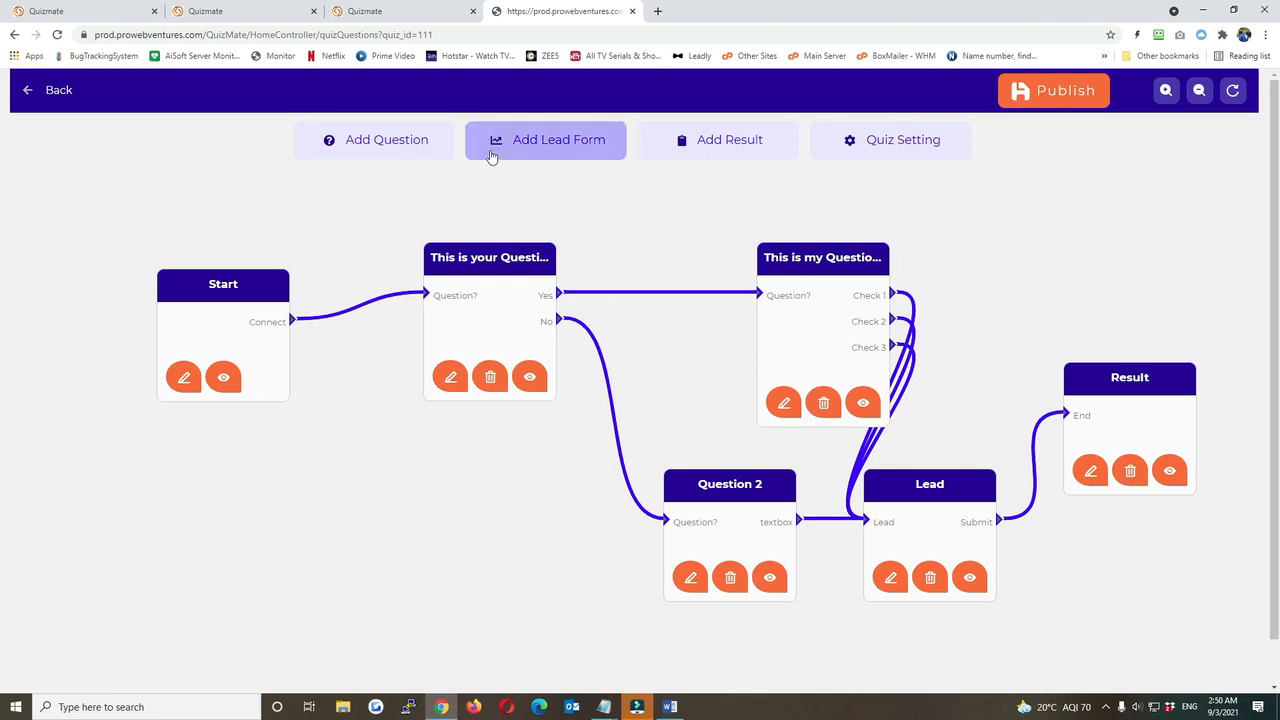
Step: In the quiz settings, choose send_pulse App as the autoresponder and select its New List 2
click(916, 142)
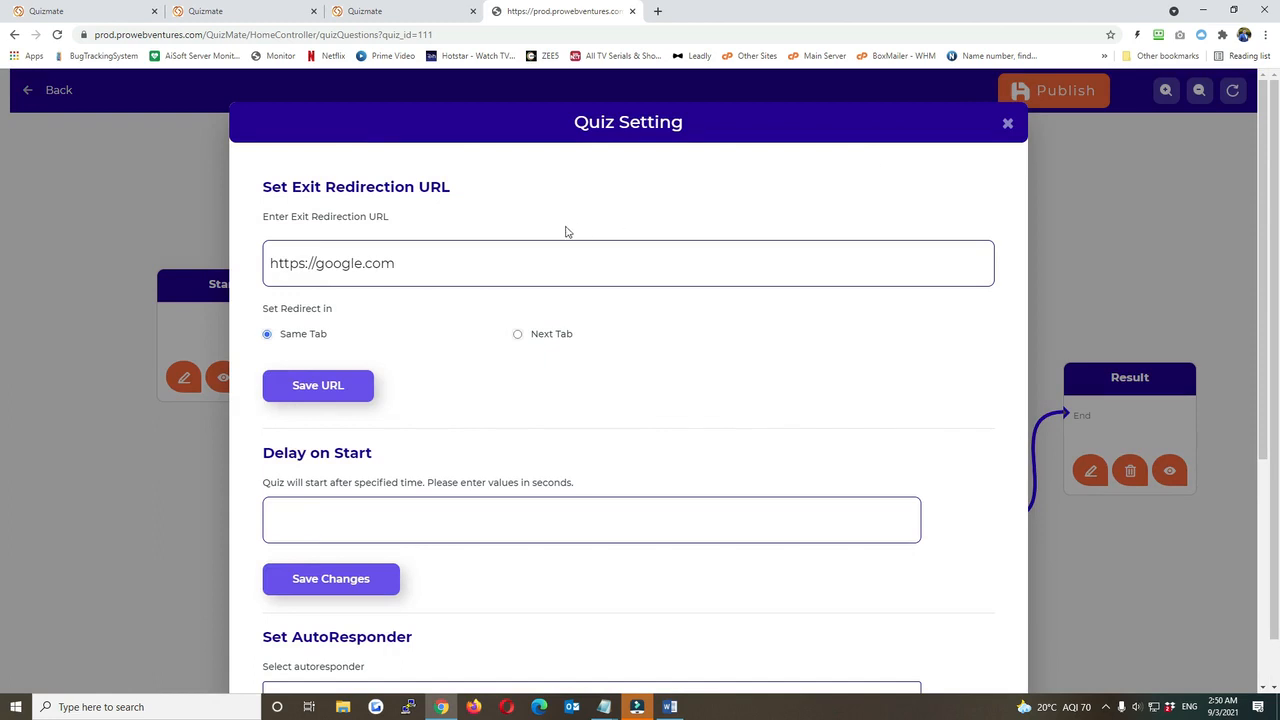
scroll(466, 274, down, 4)
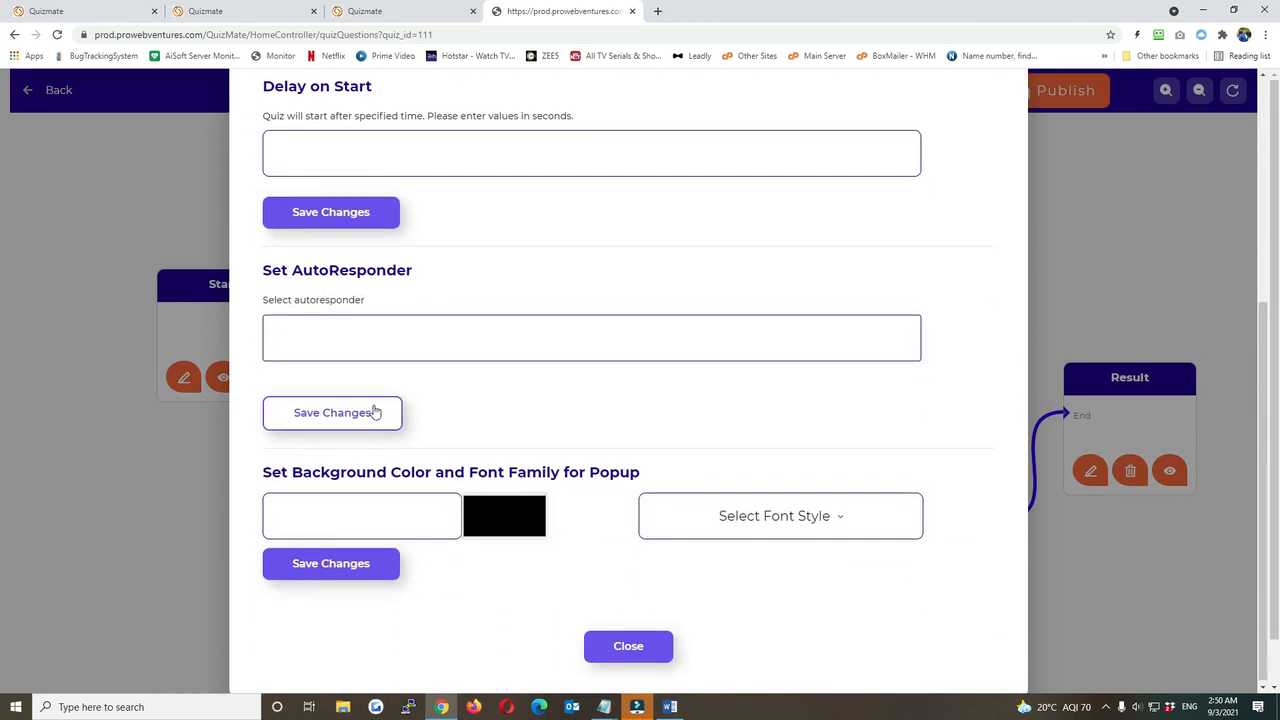
click(353, 344)
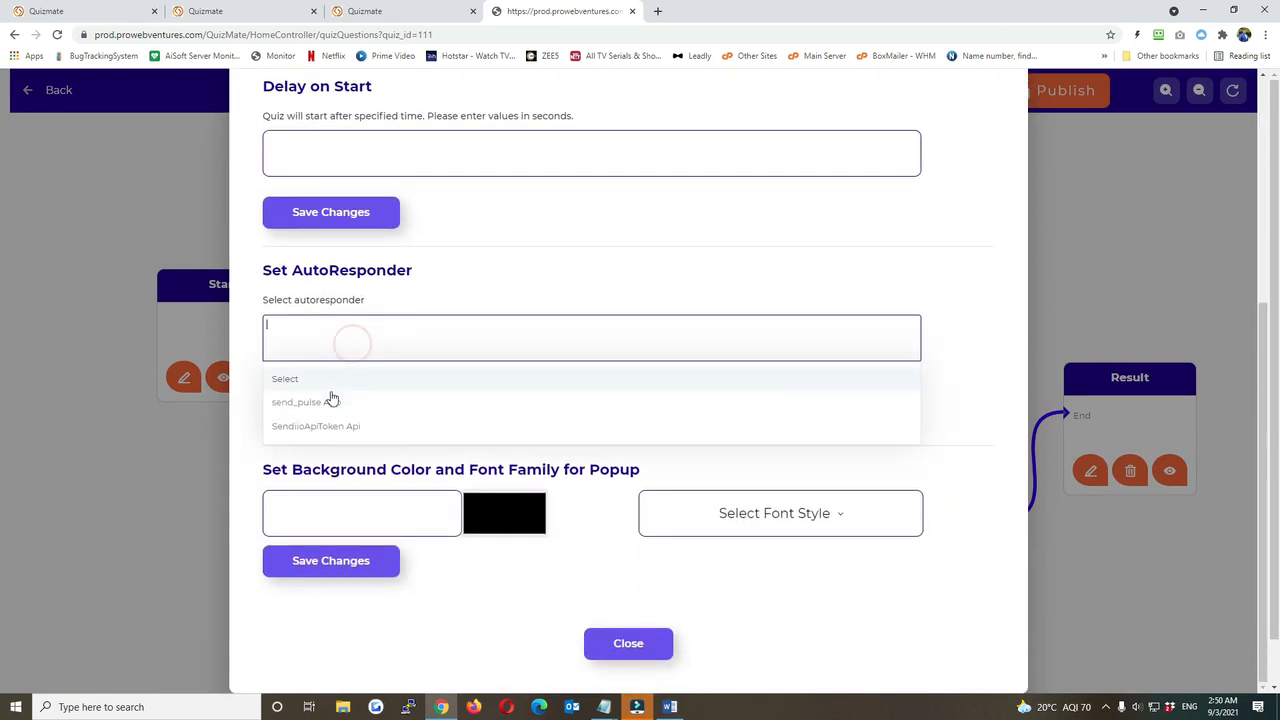
click(331, 401)
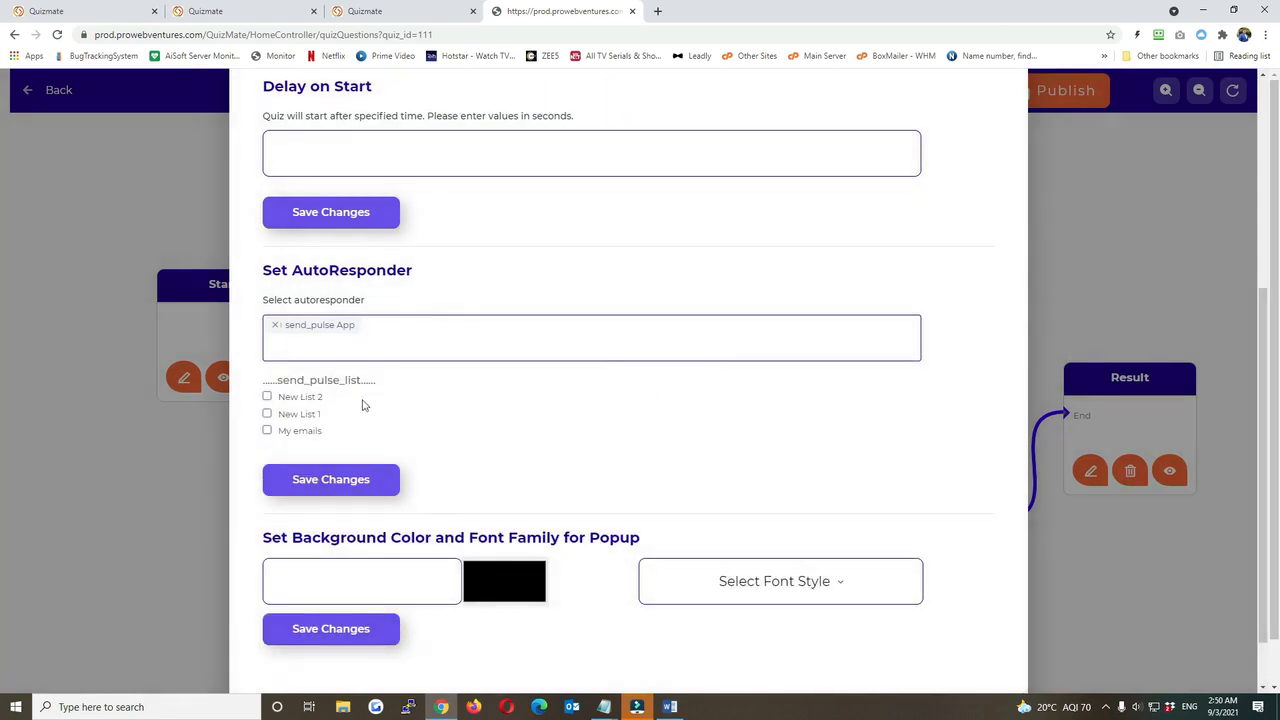
click(266, 397)
scroll(475, 440, up, 2)
scroll(472, 453, up, 1)
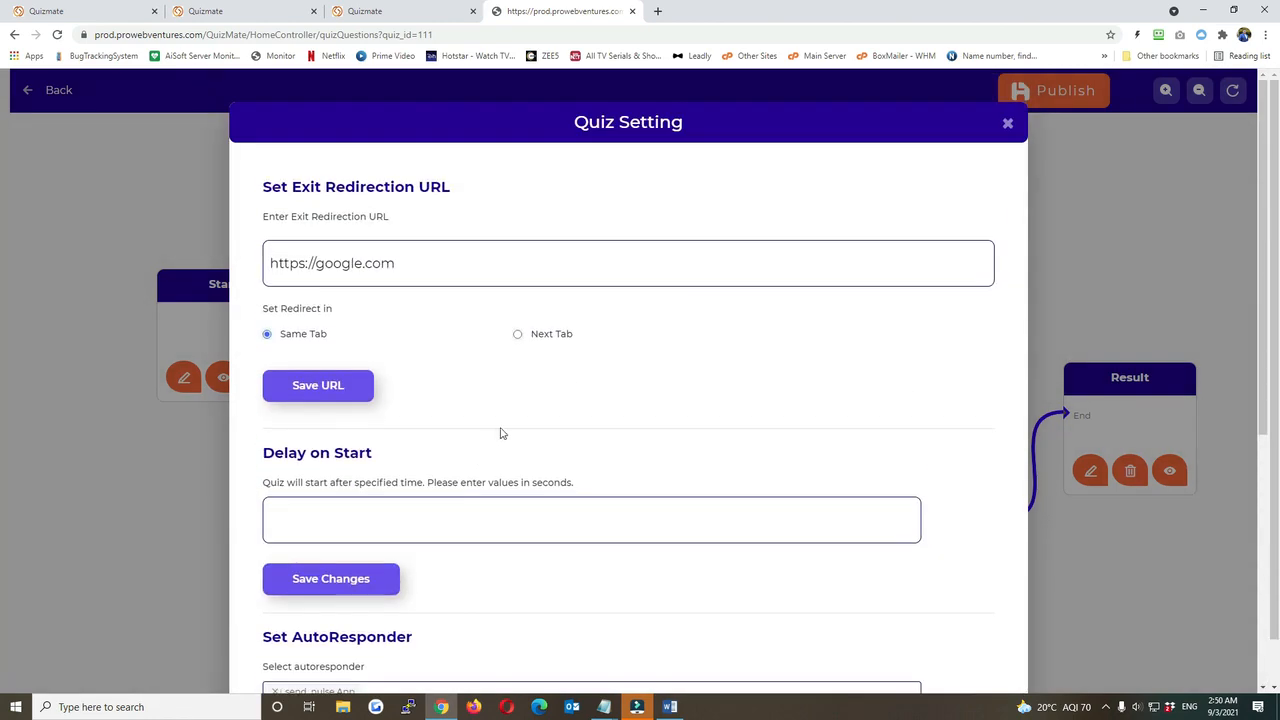
Step: Enter a start delay of 5 seconds for the quiz
scroll(605, 416, down, 4)
scroll(569, 500, up, 3)
scroll(510, 345, down, 2)
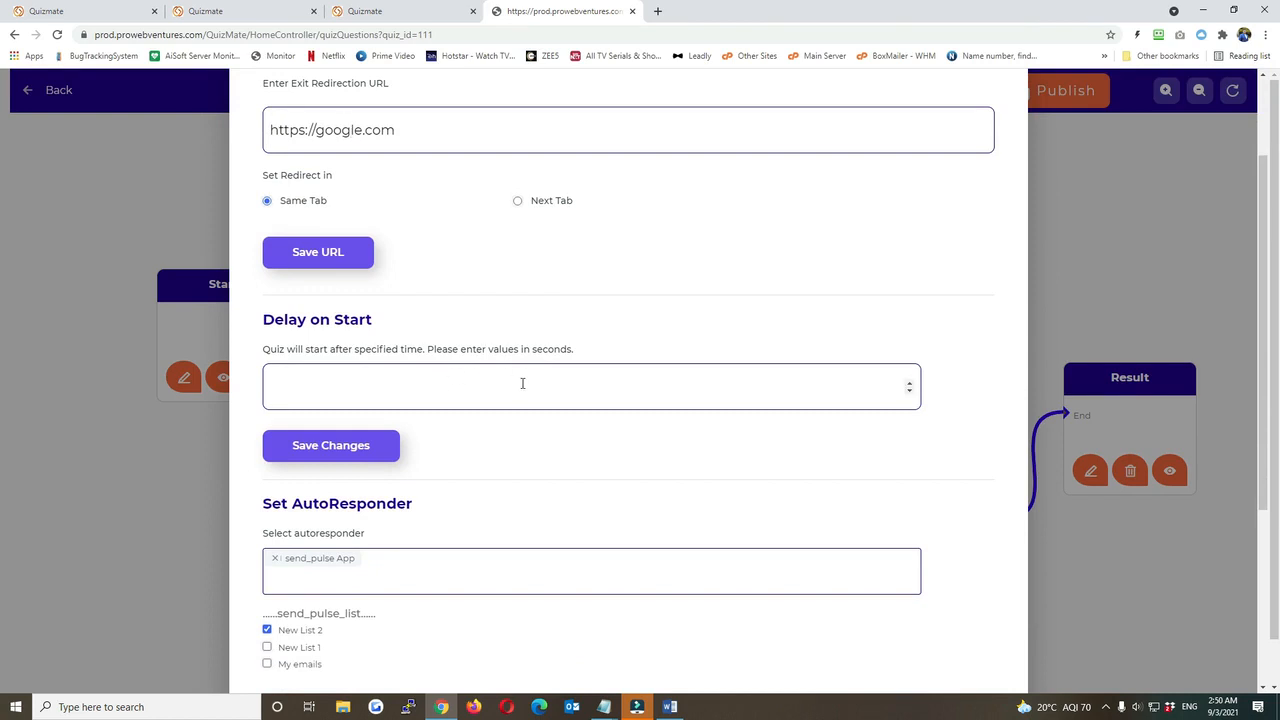
click(726, 395)
scroll(677, 473, down, 1)
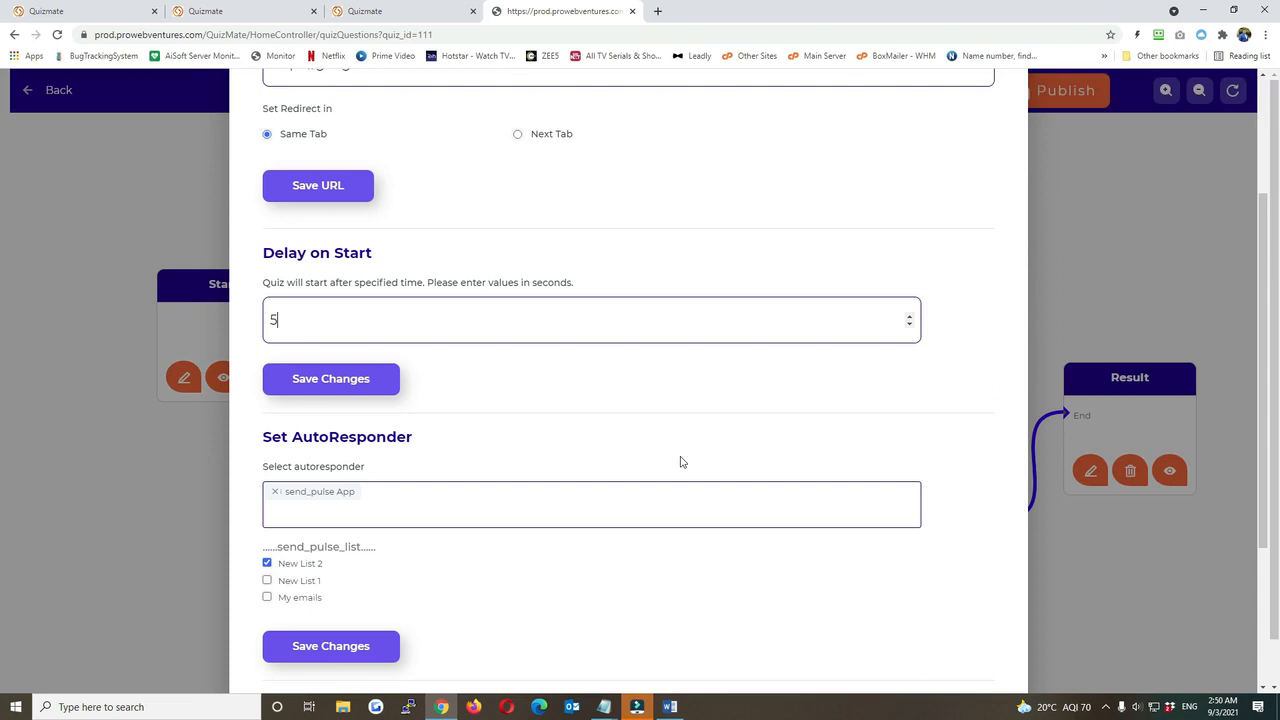
Step: Close the quiz settings and publish the quiz
scroll(680, 462, down, 3)
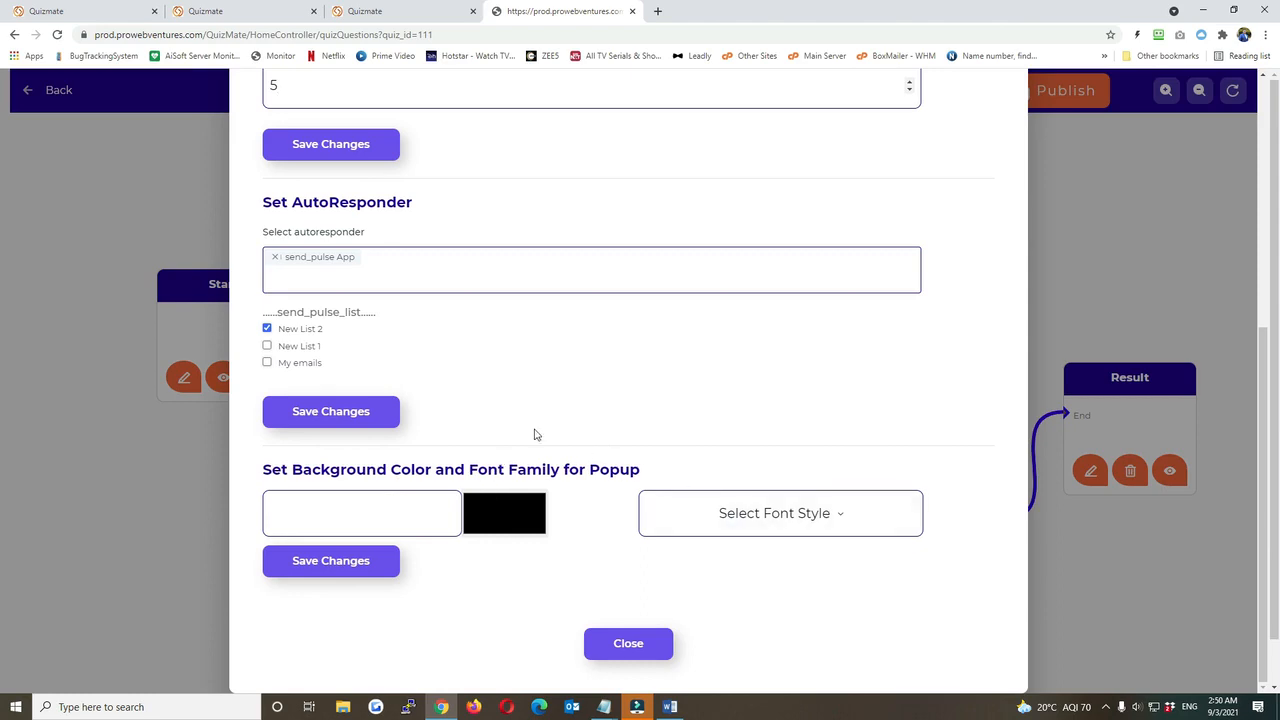
scroll(500, 400, up, 5)
scroll(610, 480, down, 6)
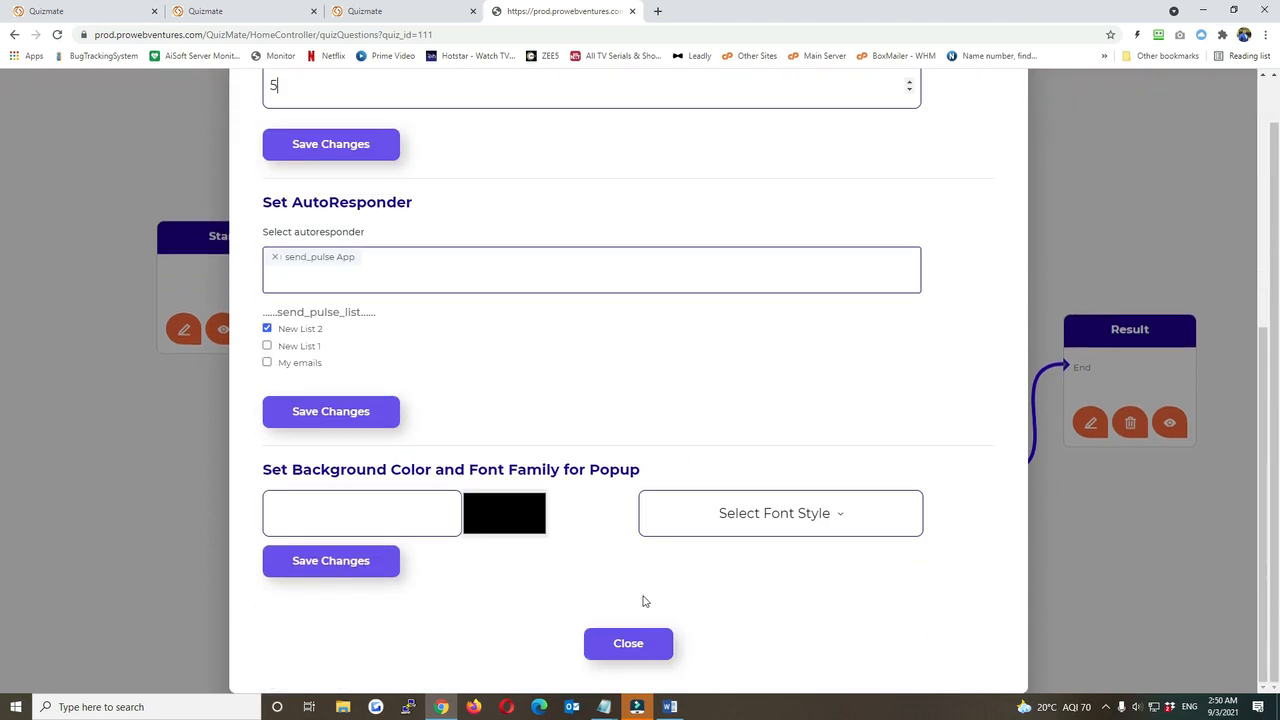
click(640, 647)
scroll(1000, 200, up, 1)
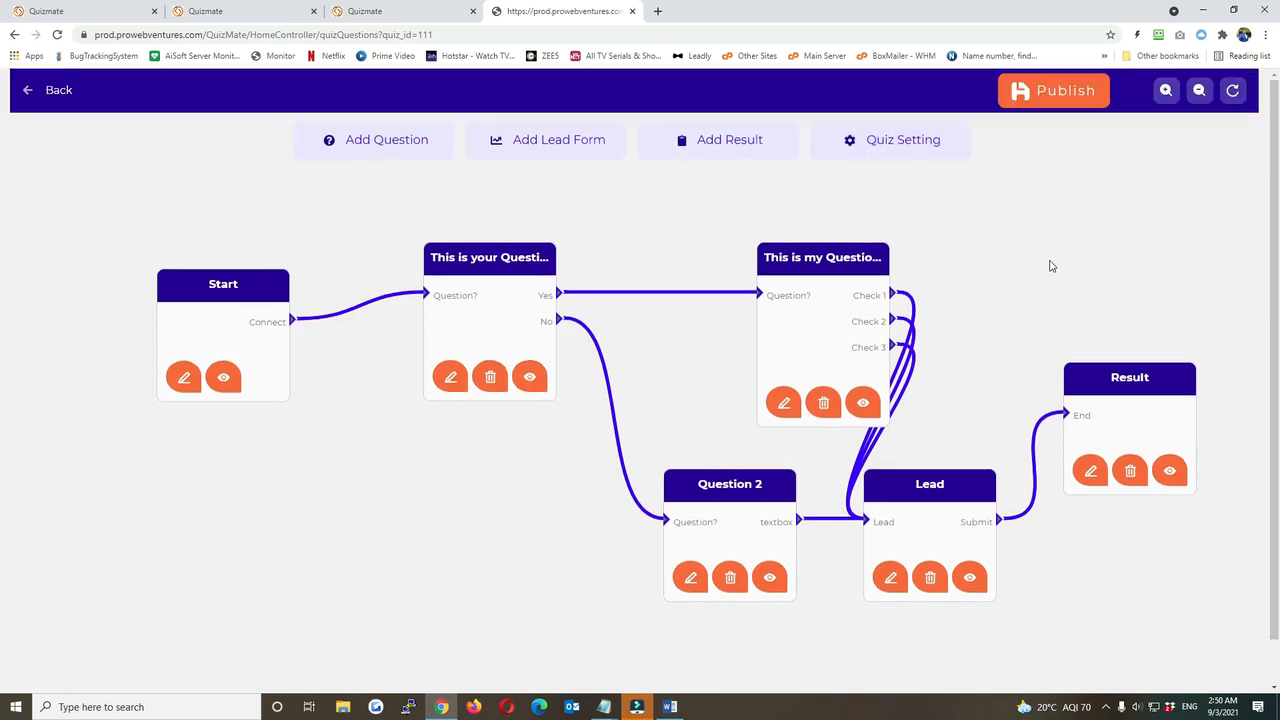
click(1066, 107)
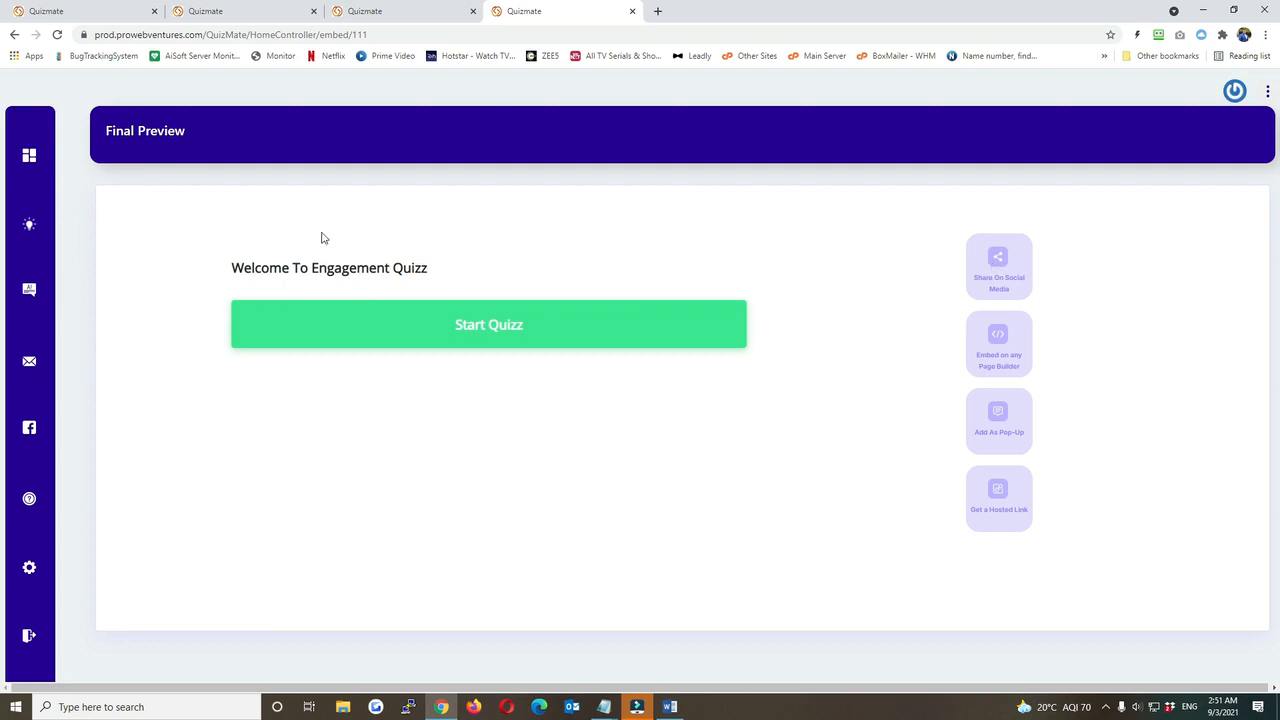
Step: Start creating another quiz and name it "Test DQ12"
click(75, 224)
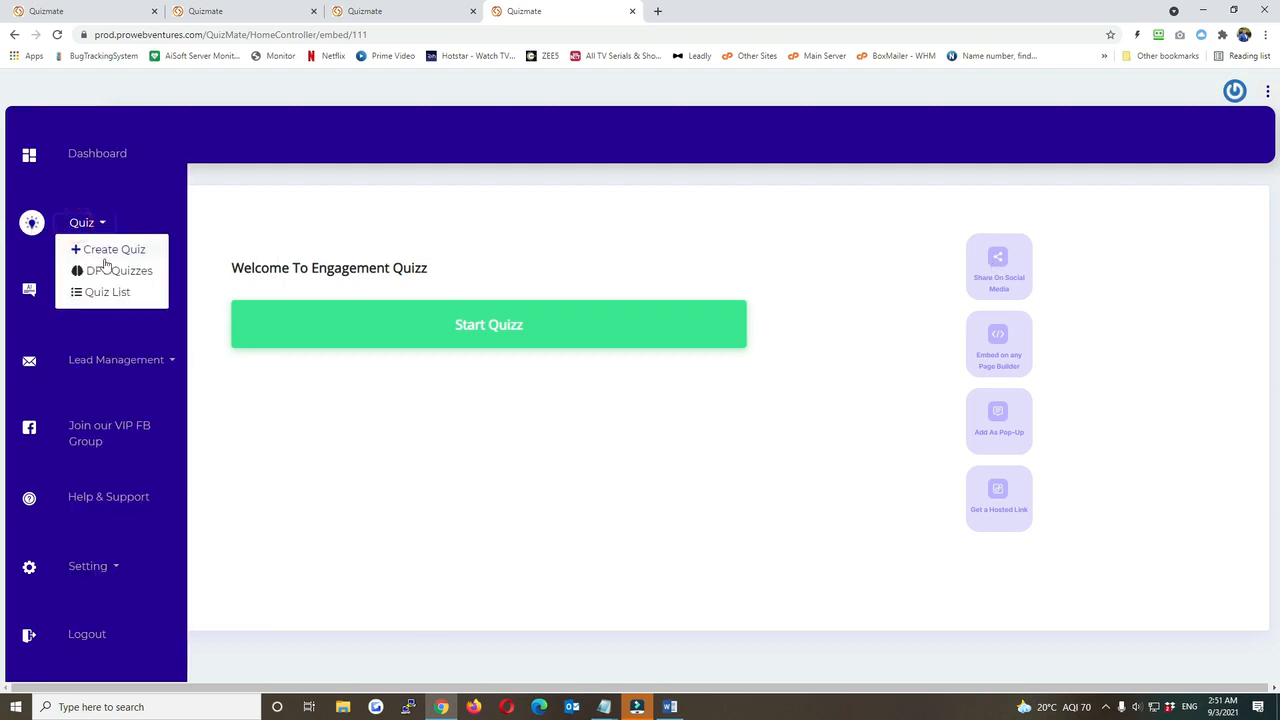
click(108, 250)
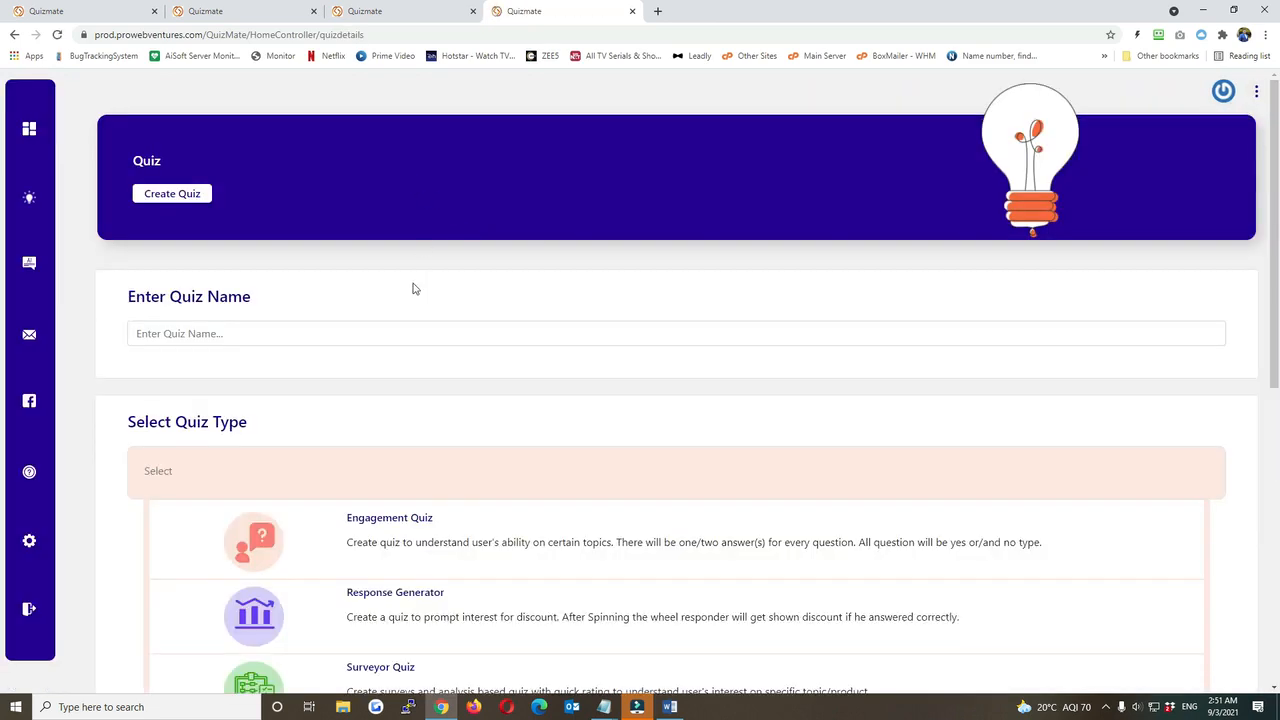
scroll(417, 366, down, 2)
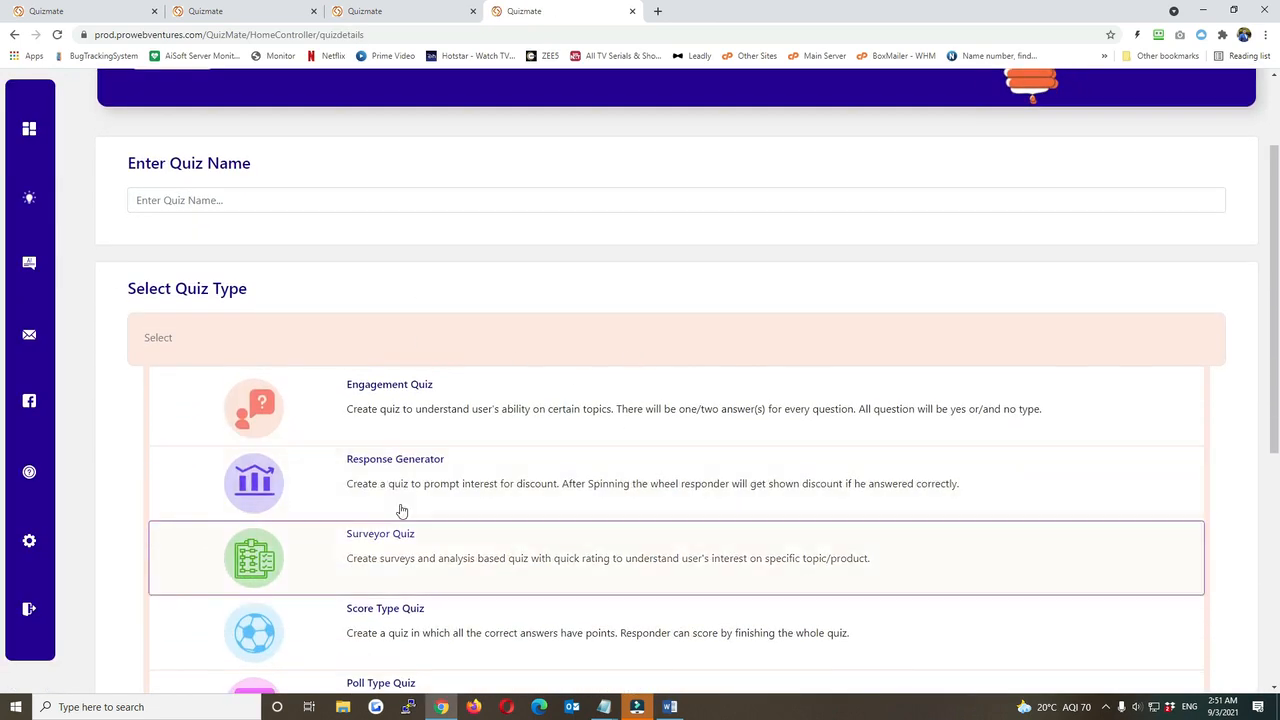
click(308, 204)
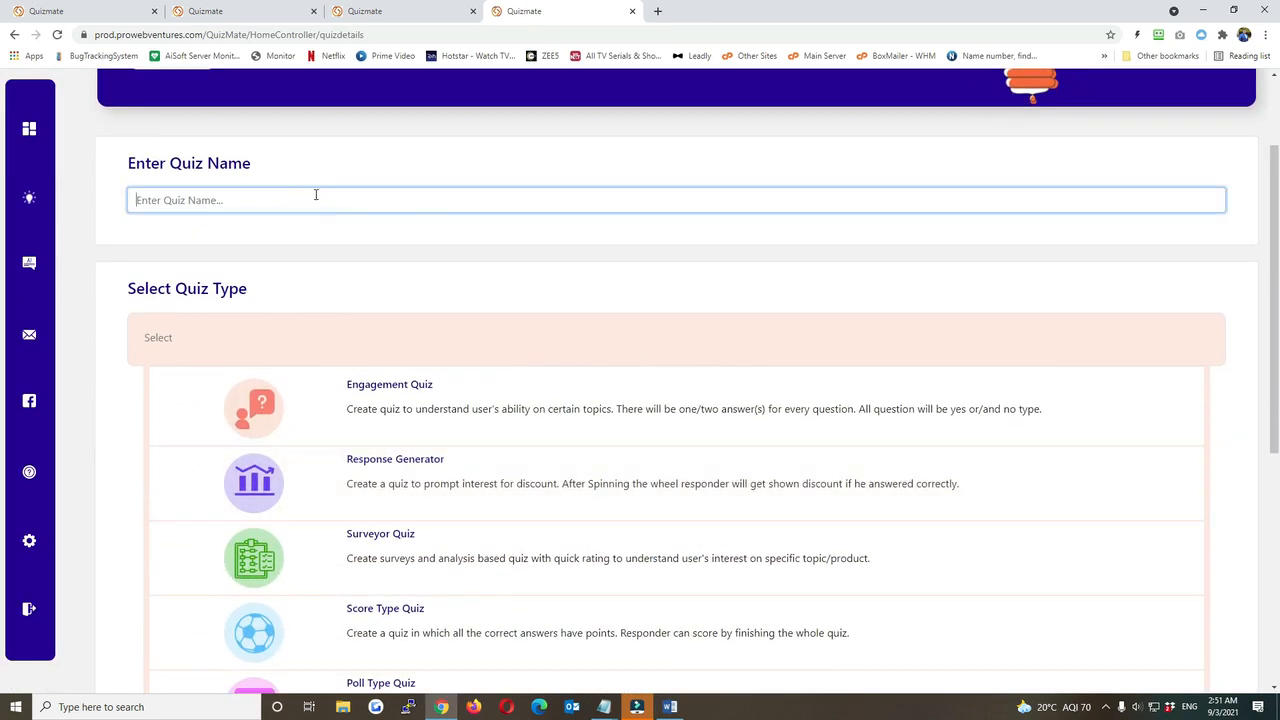
text(Test DQ)
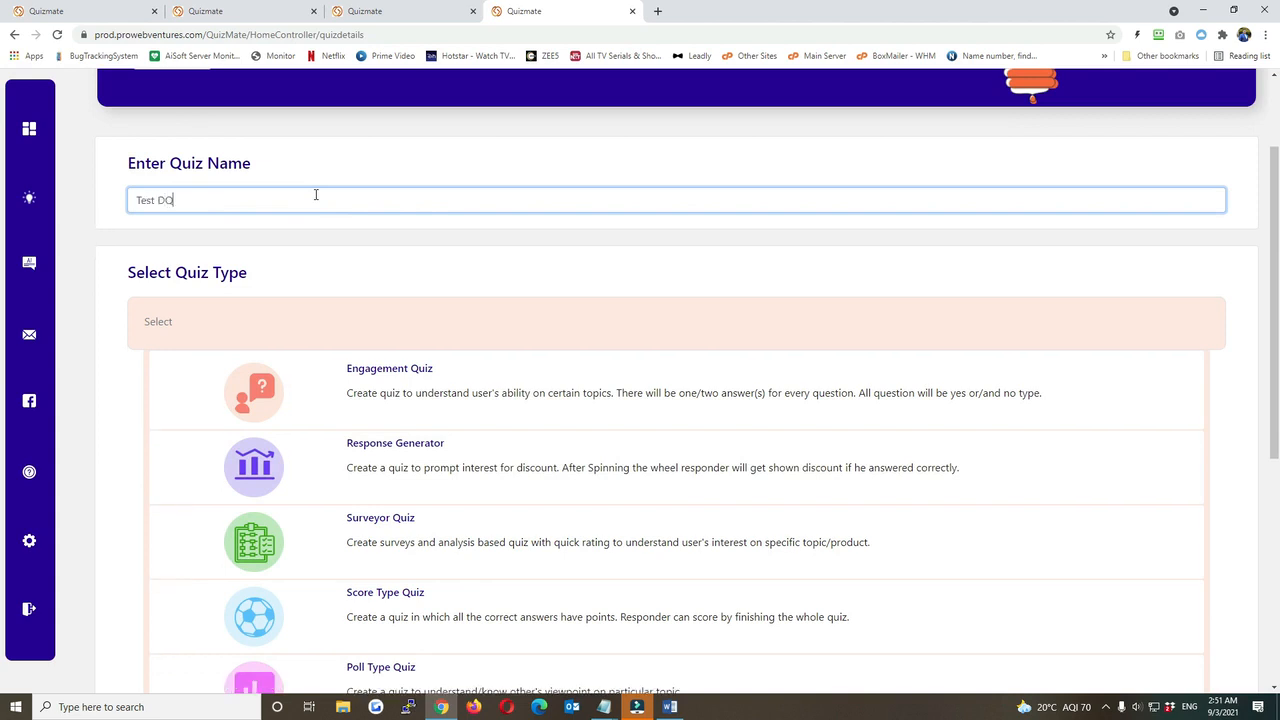
text(12)
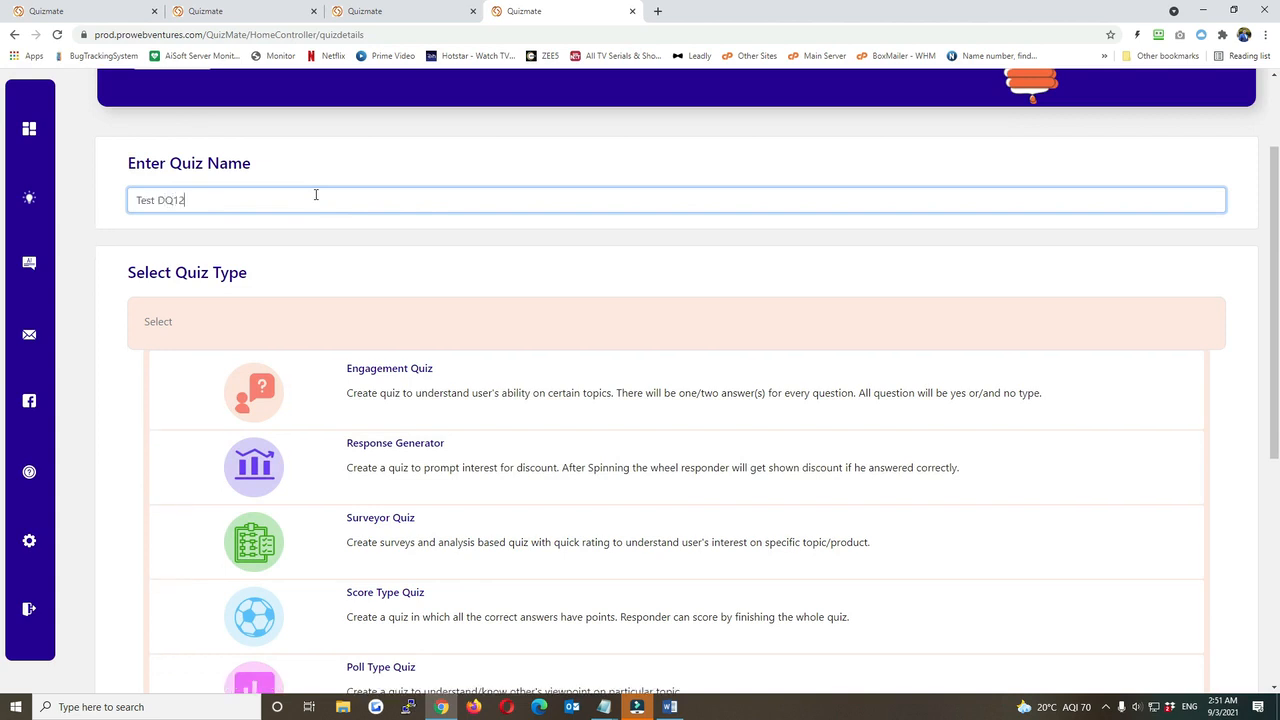
Step: Choose Response Generator as the quiz type and proceed to the quiz builder
click(479, 473)
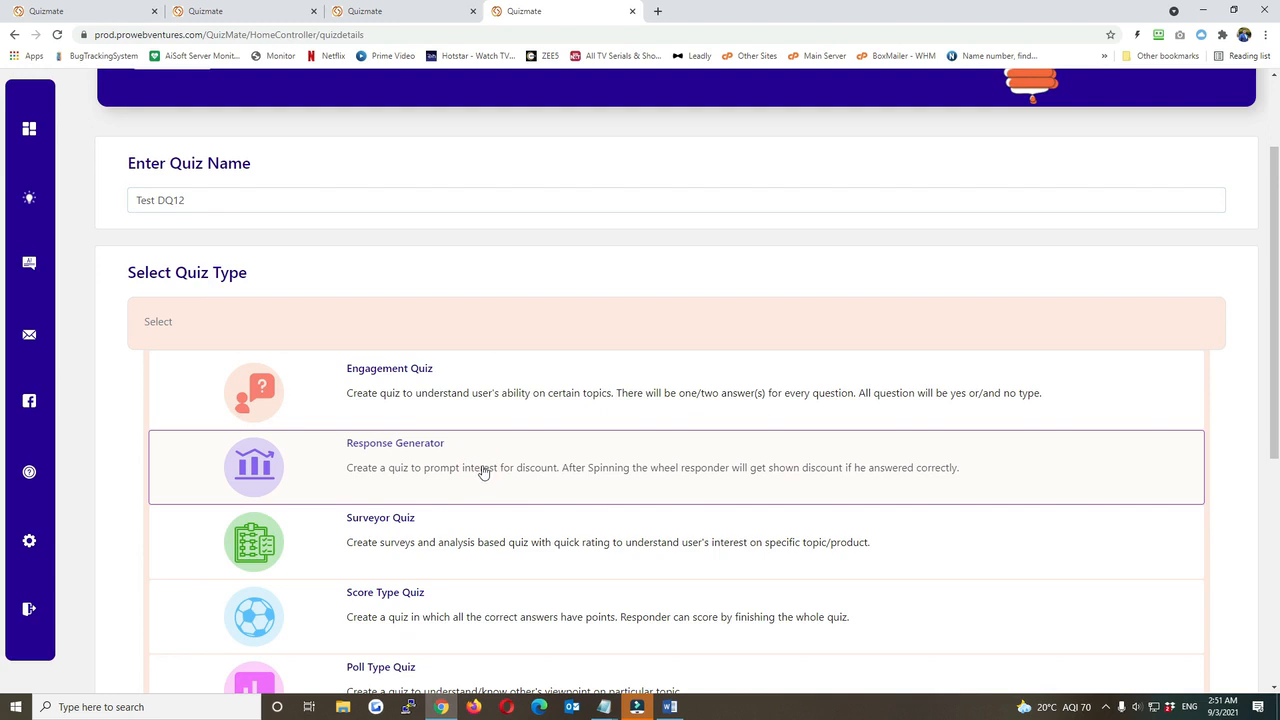
scroll(470, 445, down, 2)
scroll(458, 418, down, 3)
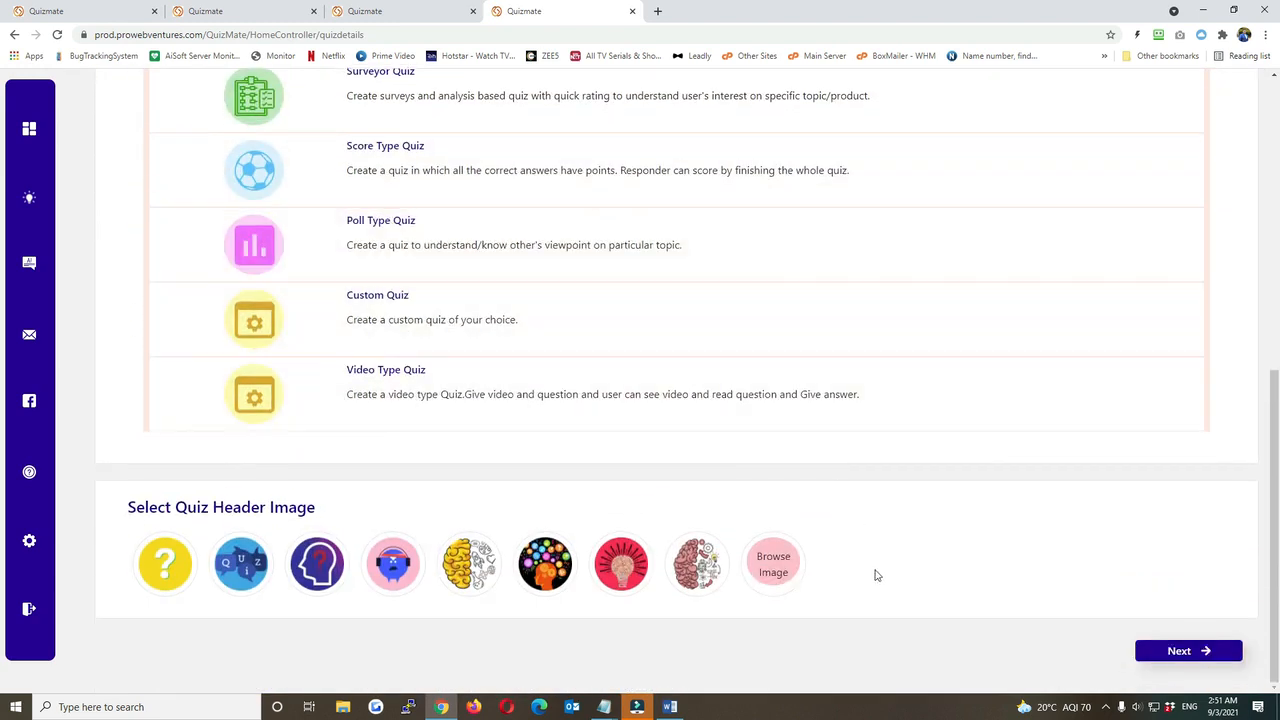
click(1182, 651)
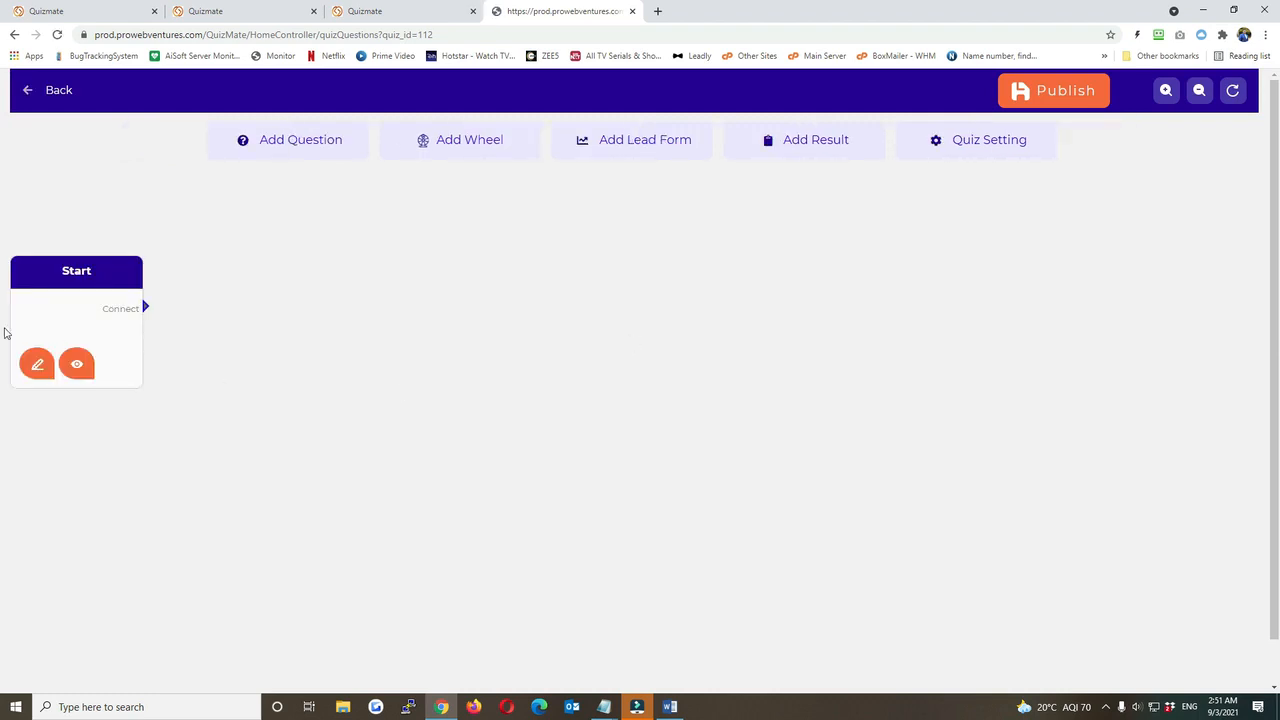
Step: Add a question block and enter "Some Question" as its question text
click(297, 150)
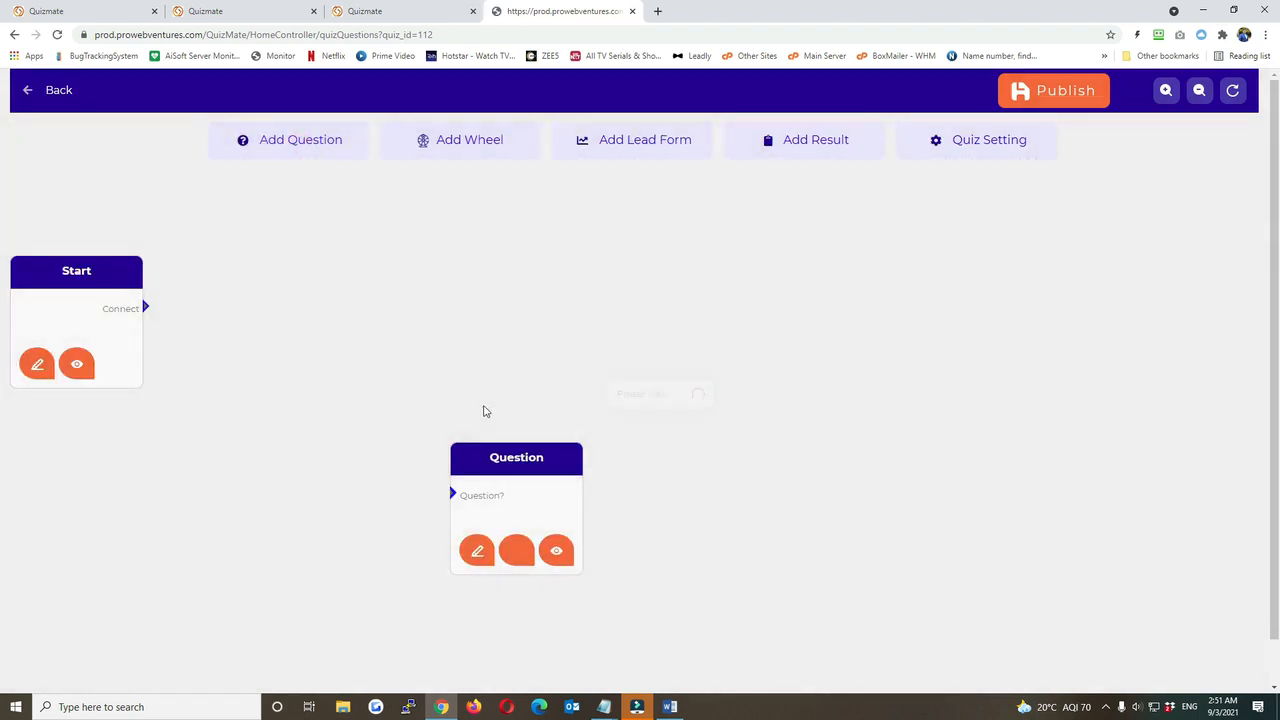
click(475, 549)
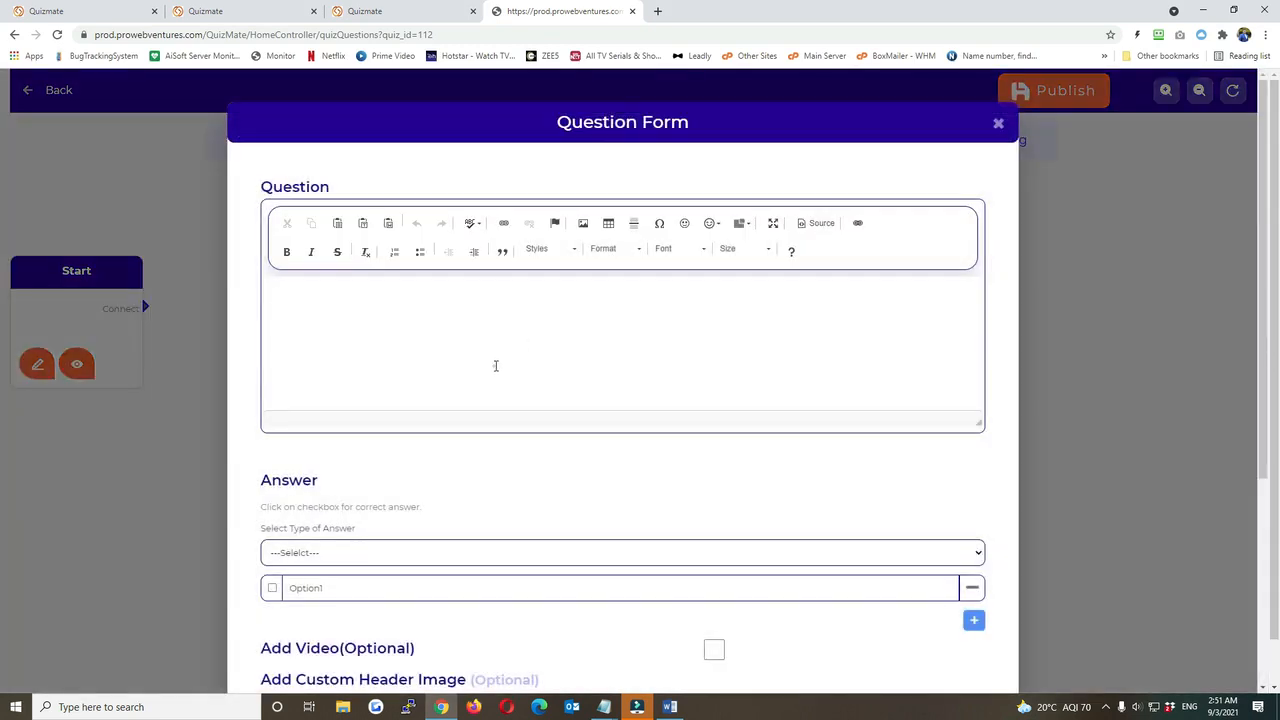
click(500, 366)
text(Some Question)
scroll(510, 370, down, 2)
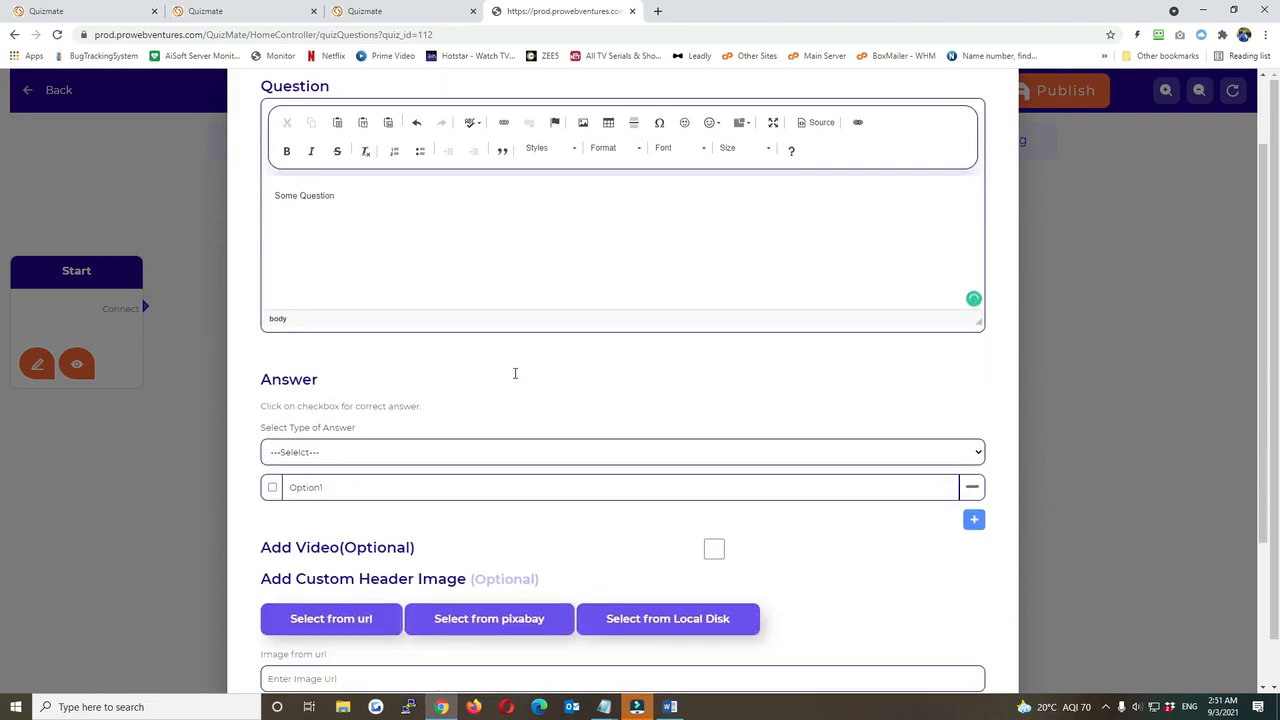
Step: Set the question's answer type to Check Box
click(417, 412)
click(383, 474)
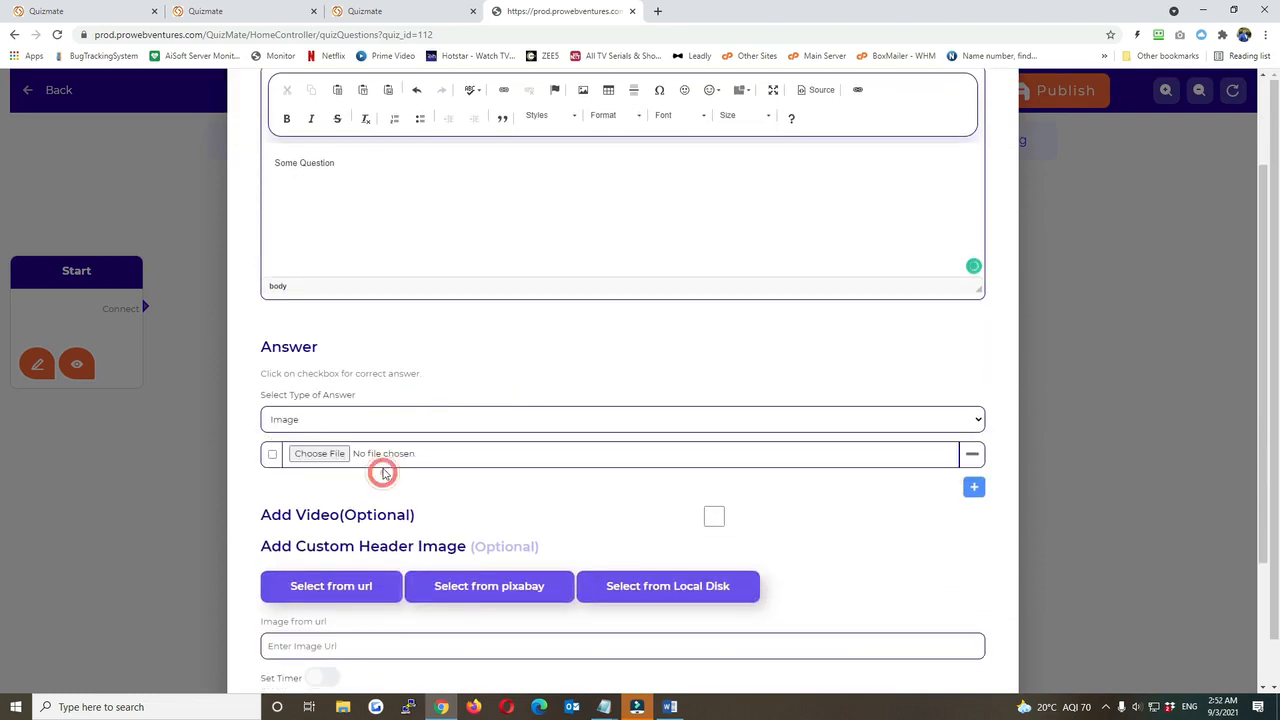
click(396, 420)
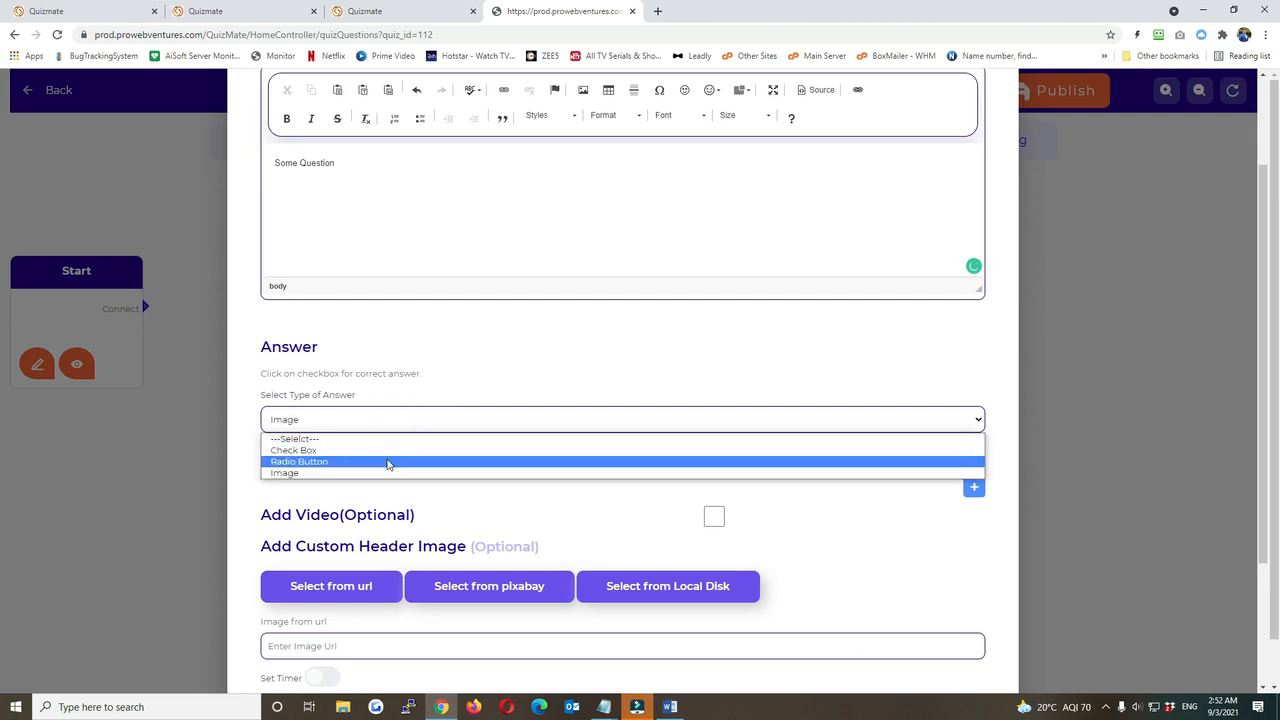
click(386, 451)
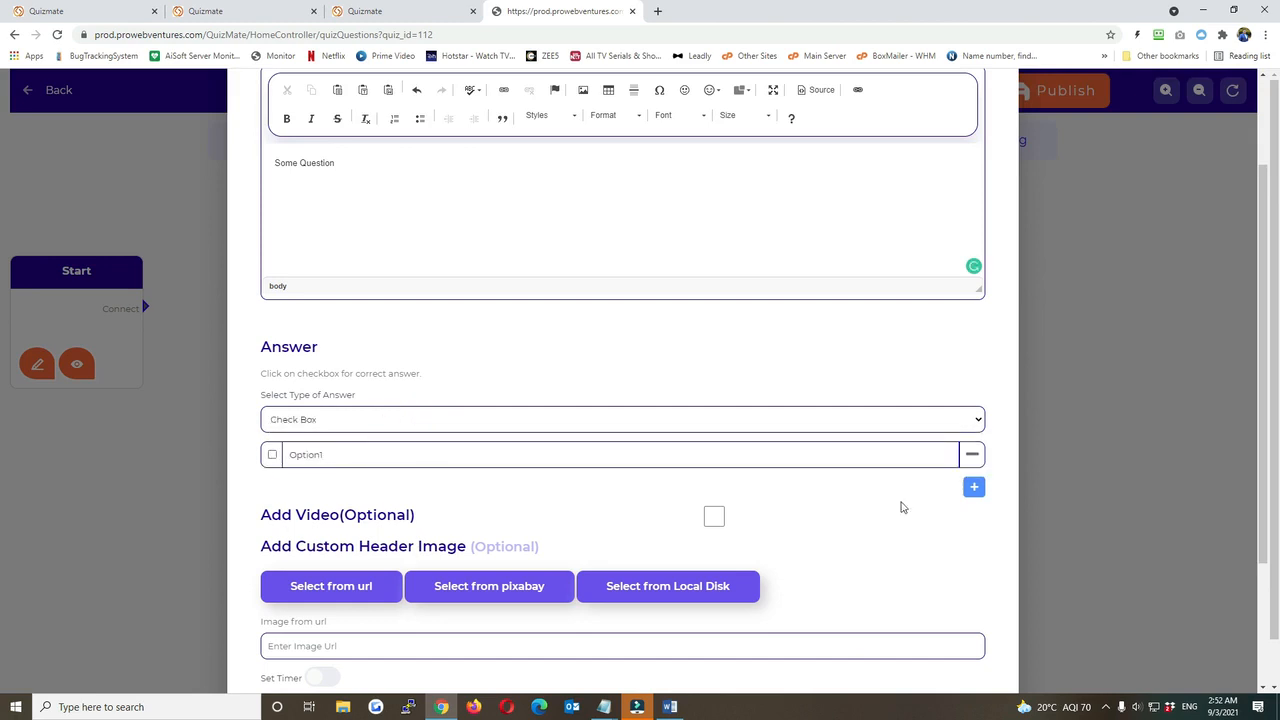
Step: Add a second answer option, name the two options "Yes" and "No", and save the question
click(974, 487)
click(377, 458)
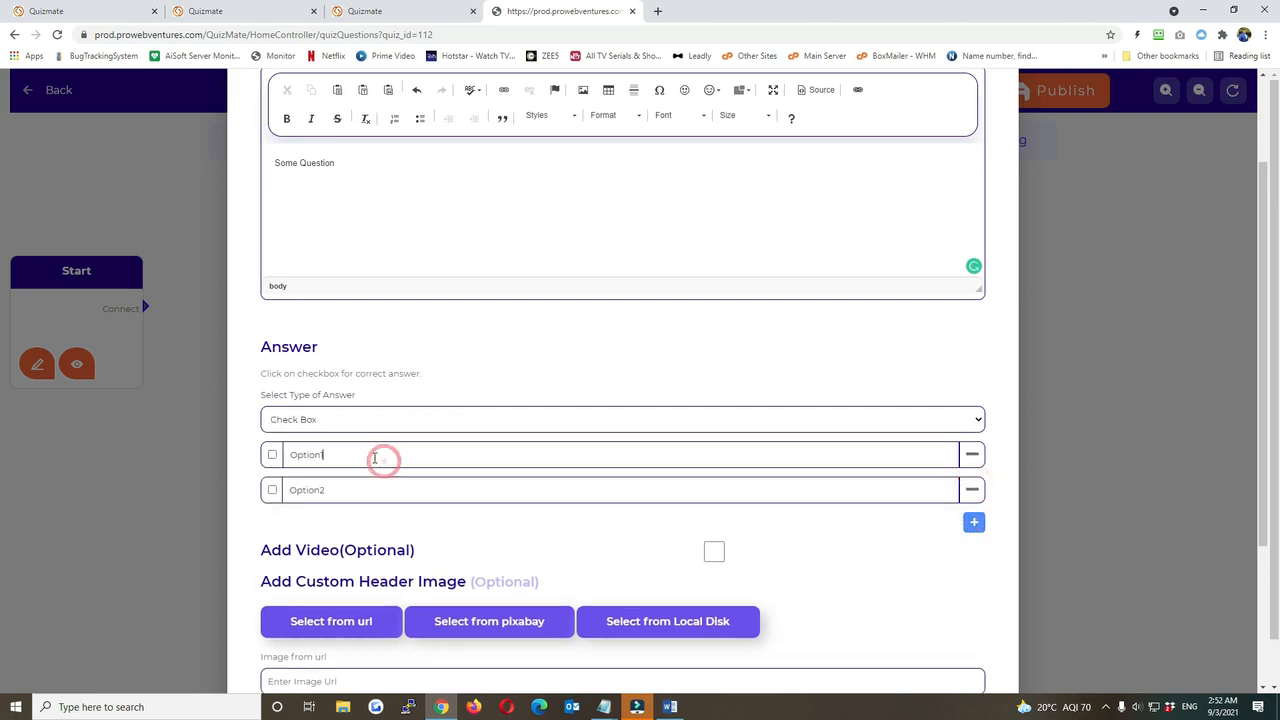
double_click(375, 458)
key(BackSpace)
click(329, 449)
text(Yes)
double_click(343, 489)
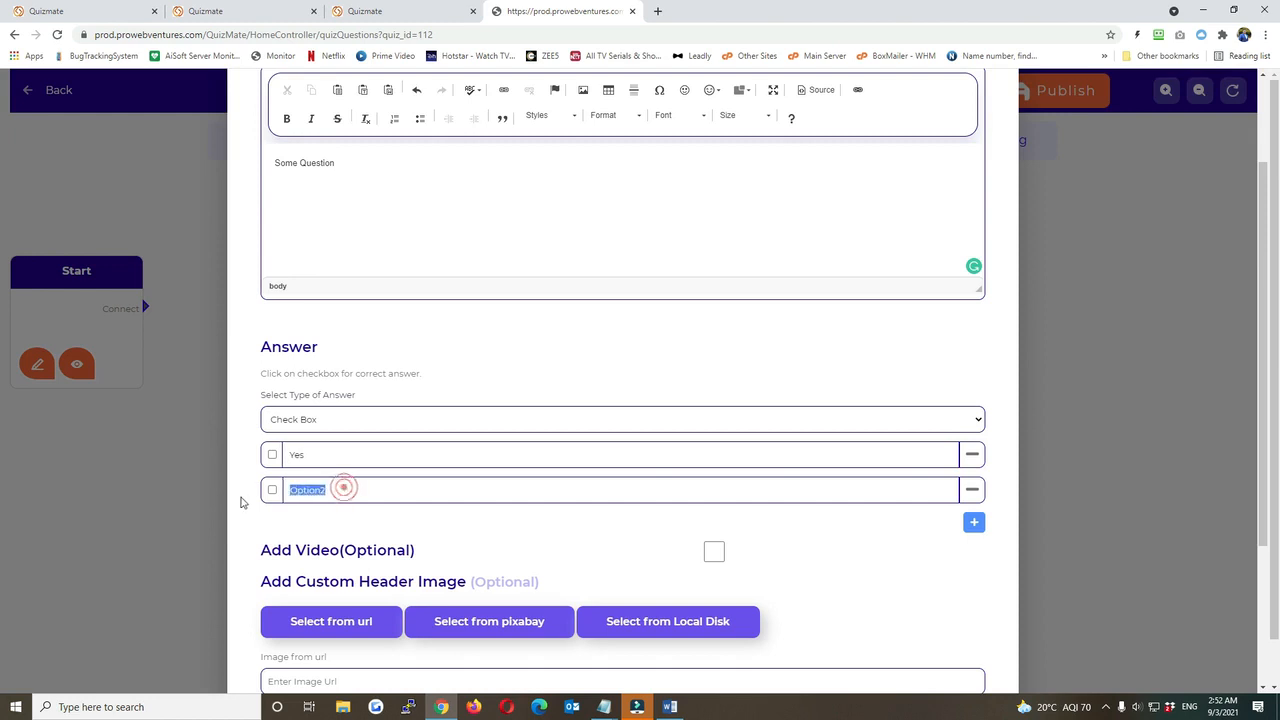
text(No)
scroll(233, 498, down, 3)
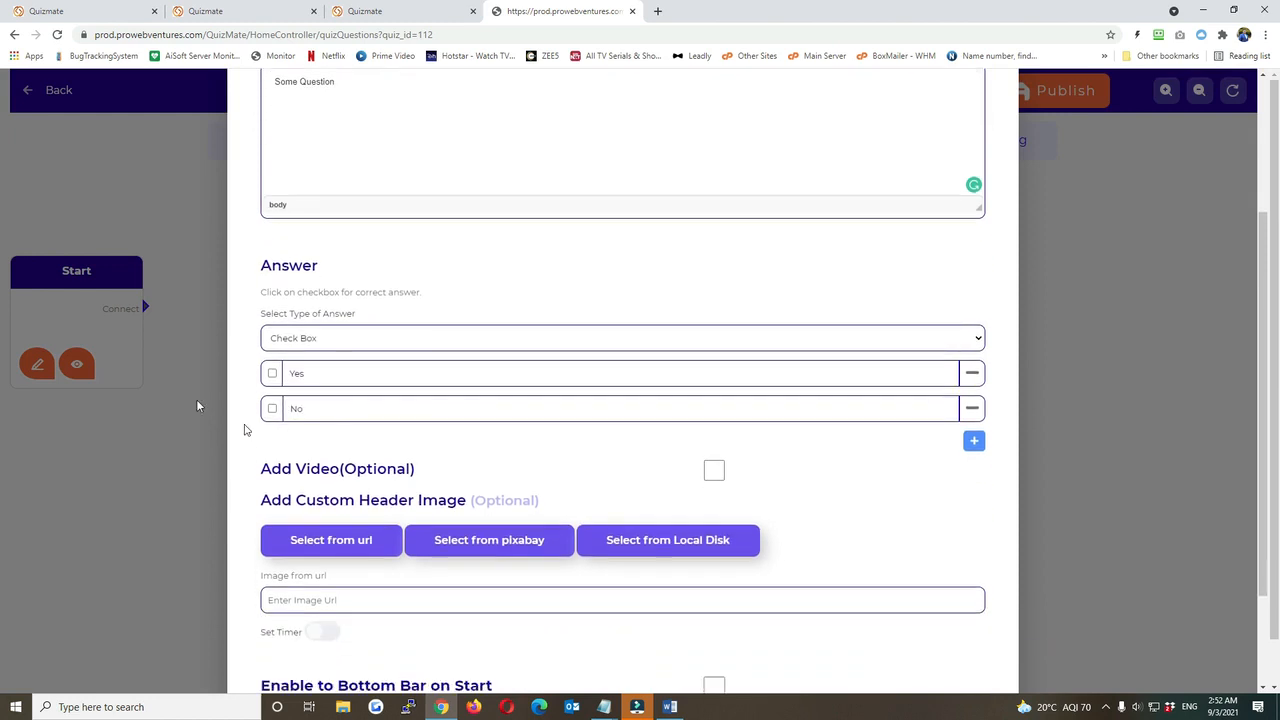
click(563, 609)
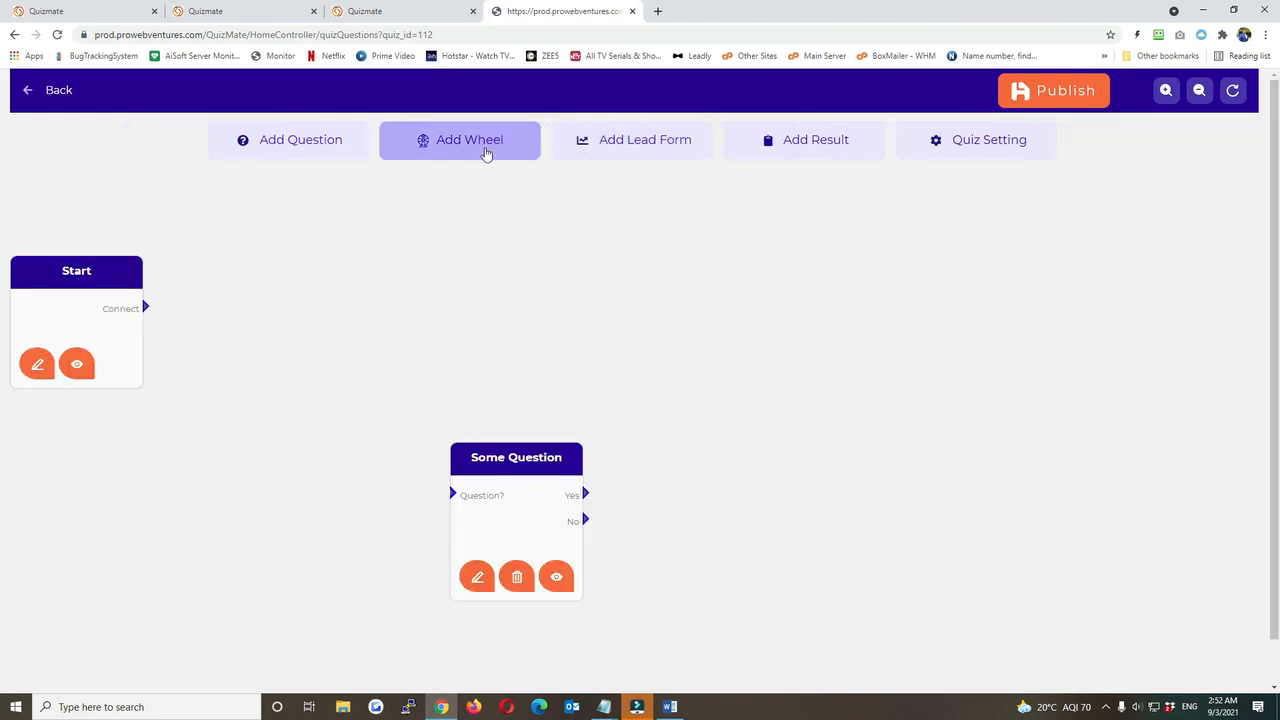
Step: Add a wheel block, place it above and beyond Some Question, and enter the heading "Try your luck here for the discount percentage!"
click(486, 152)
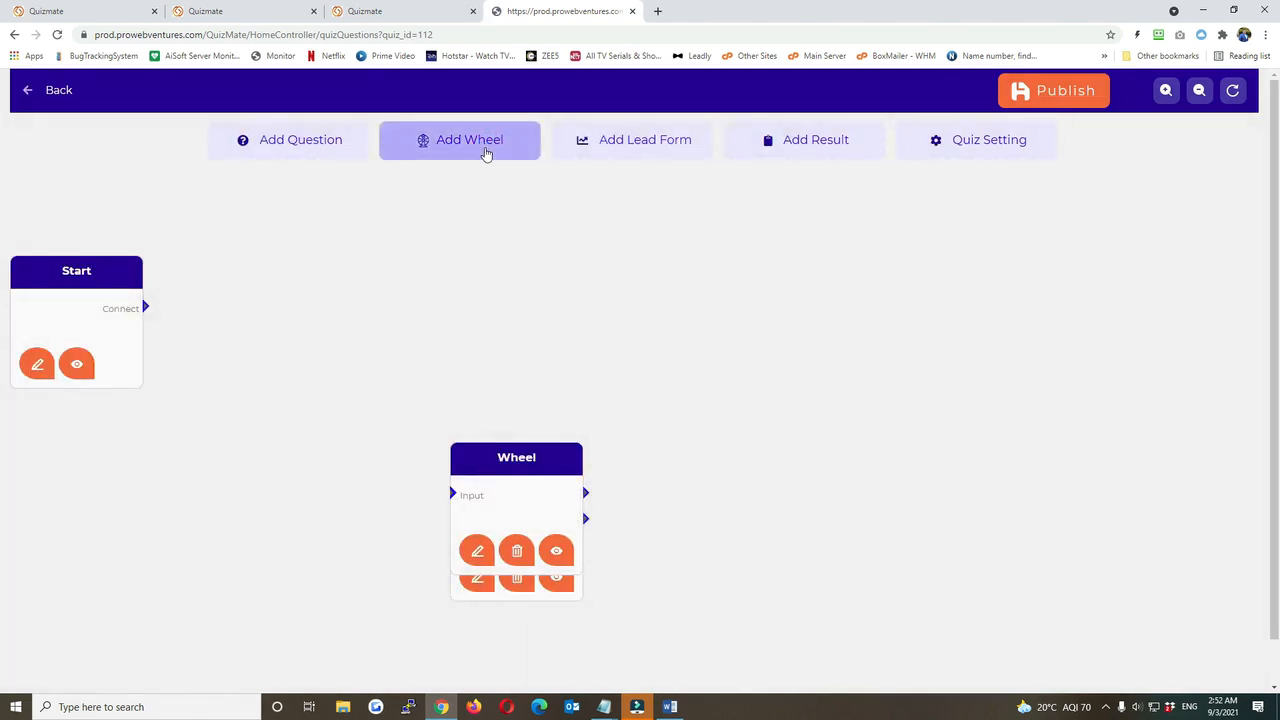
drag(557, 457, 797, 258)
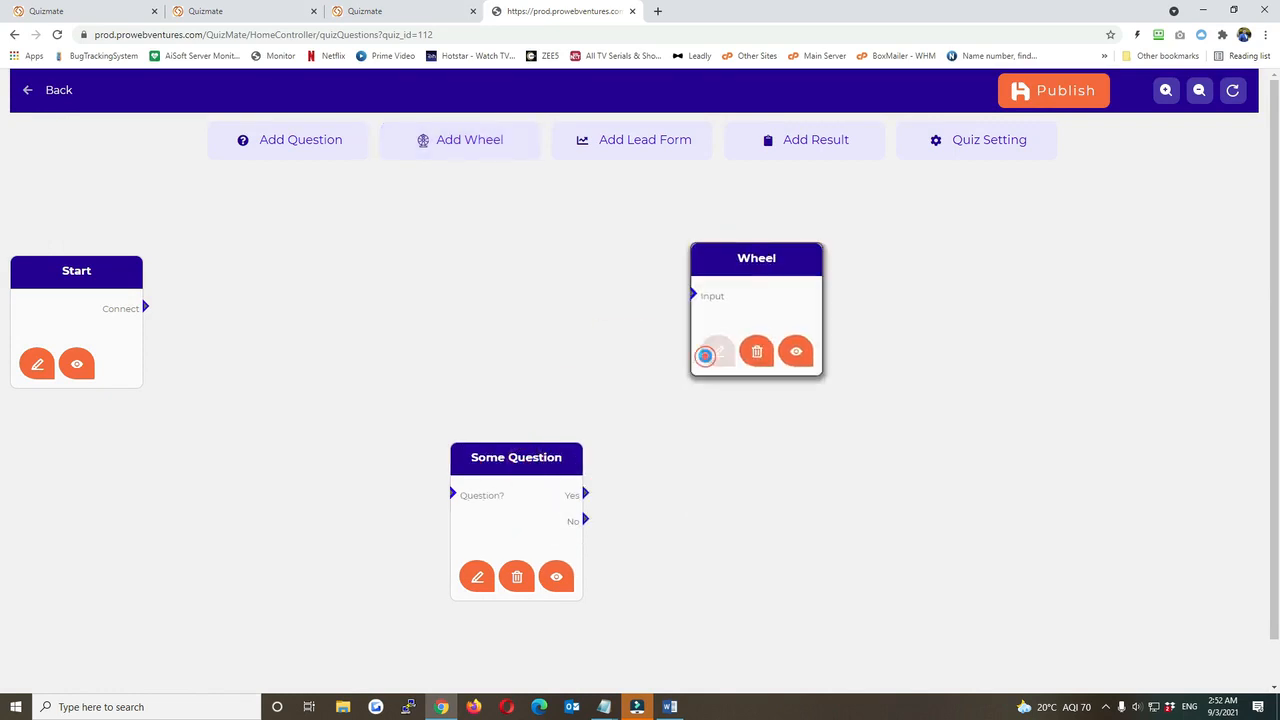
click(705, 355)
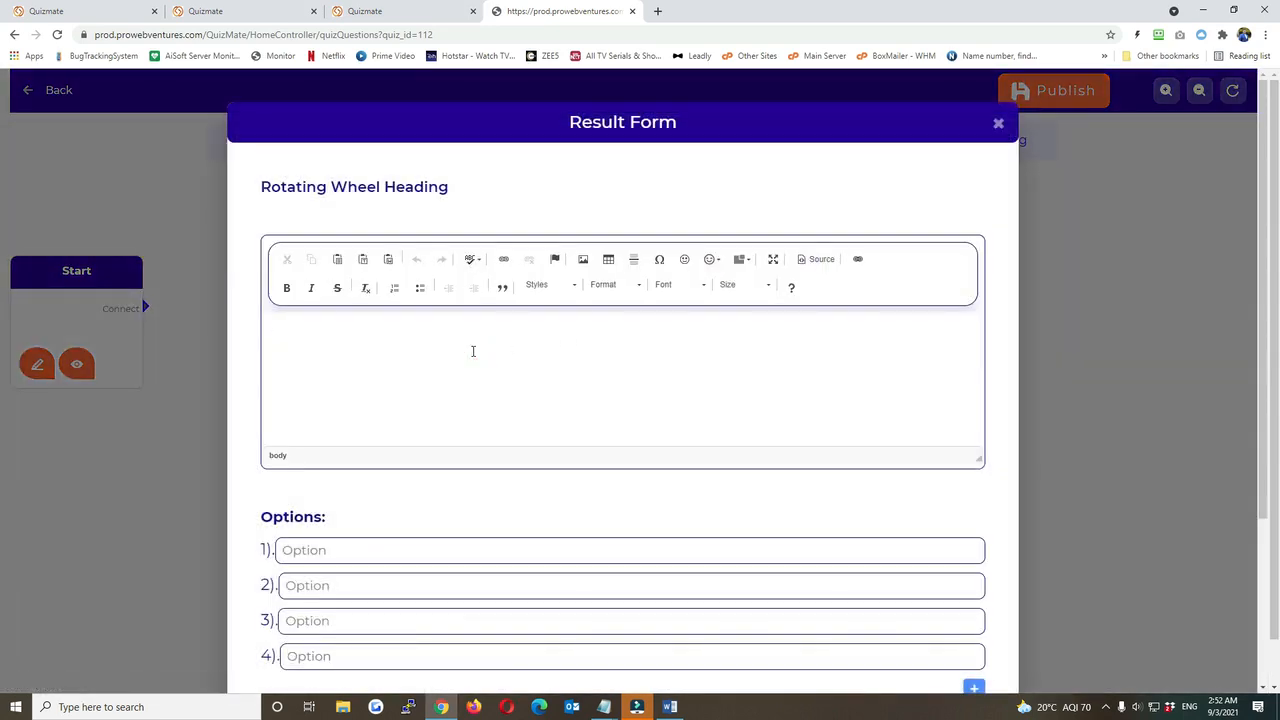
text(Try your luck here for the disco)
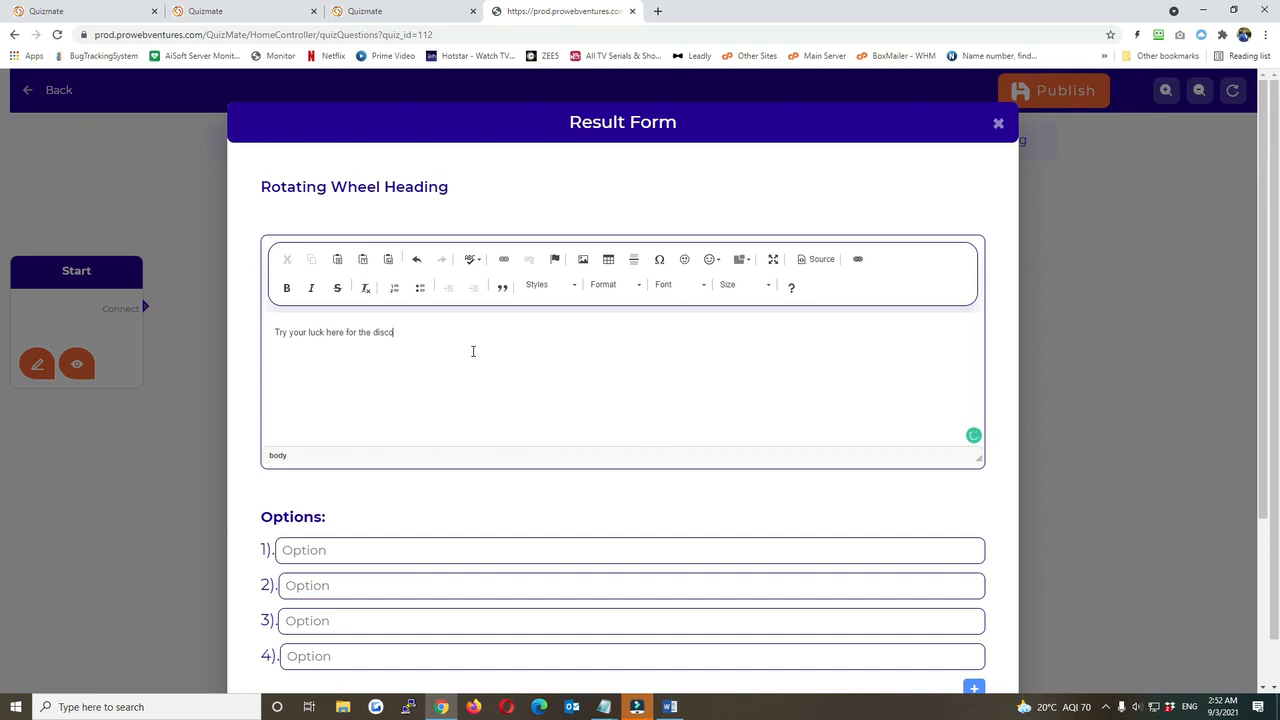
text(unt percentage!)
Step: Fill in the wheel's four options with the values 20, 30, 40 and 50
scroll(343, 508, down, 1)
click(343, 482)
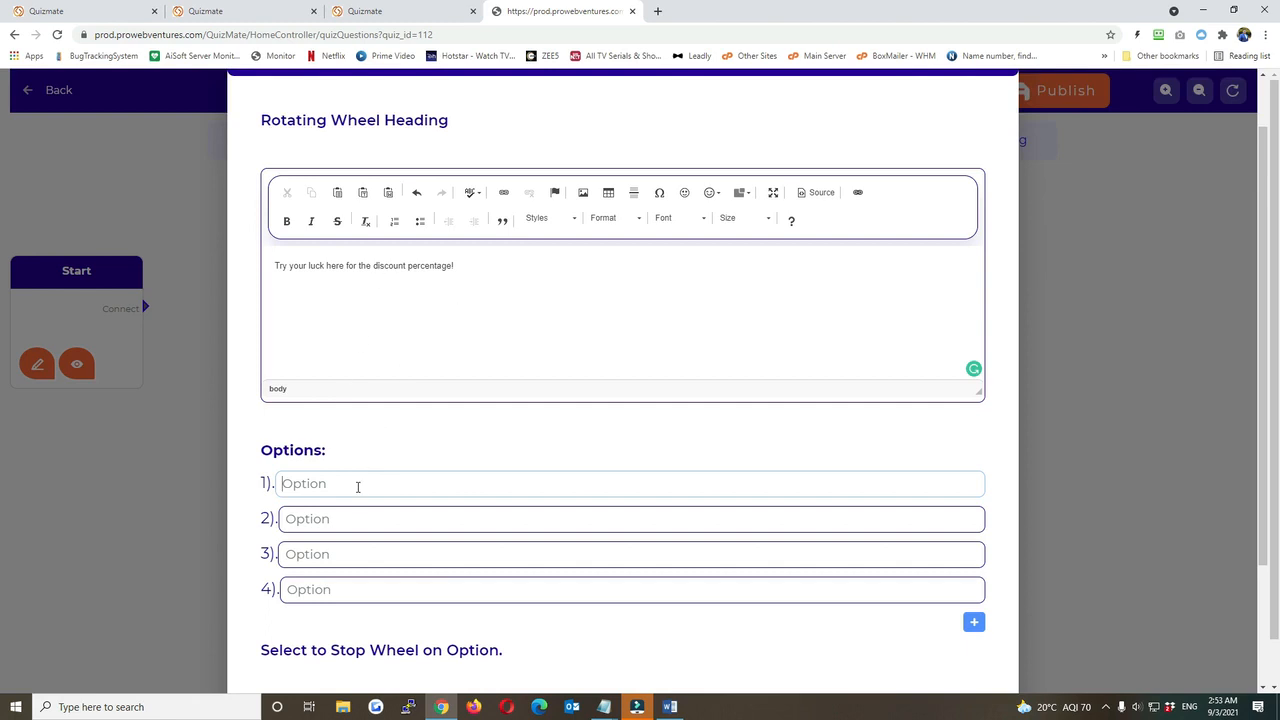
text(20)
key(Tab)
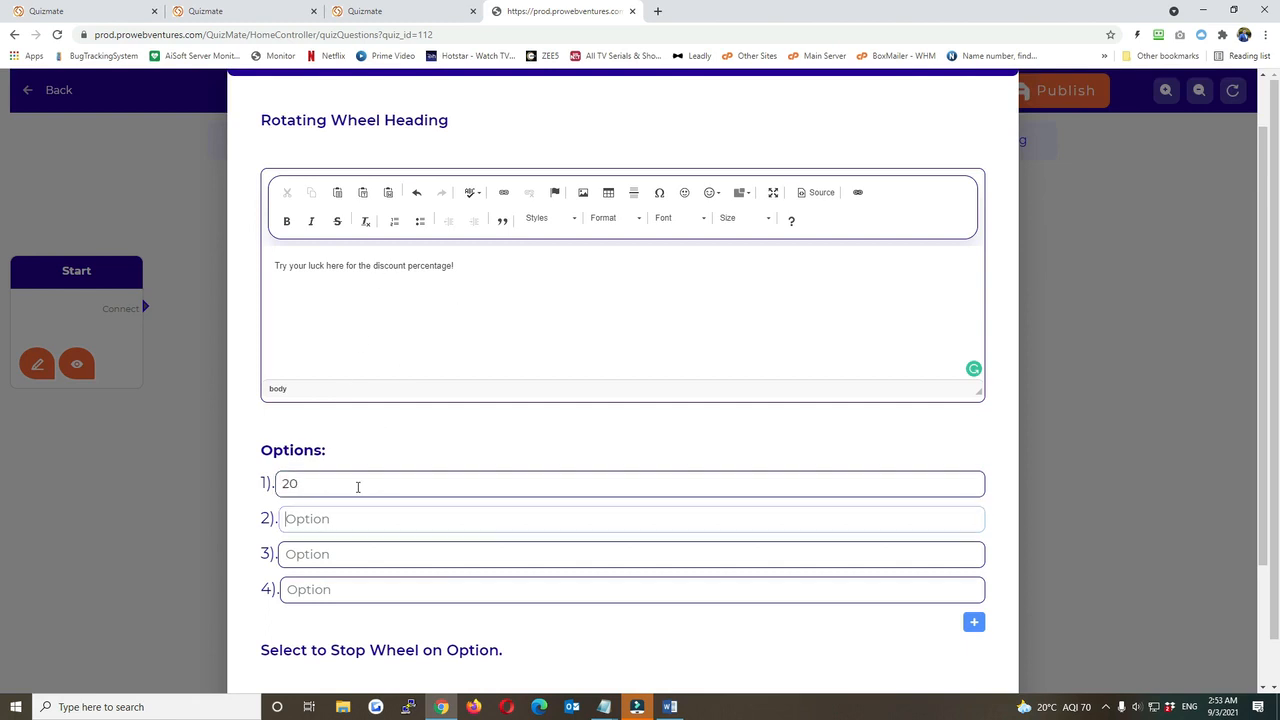
text(30)
key(Tab)
text(40)
key(Tab)
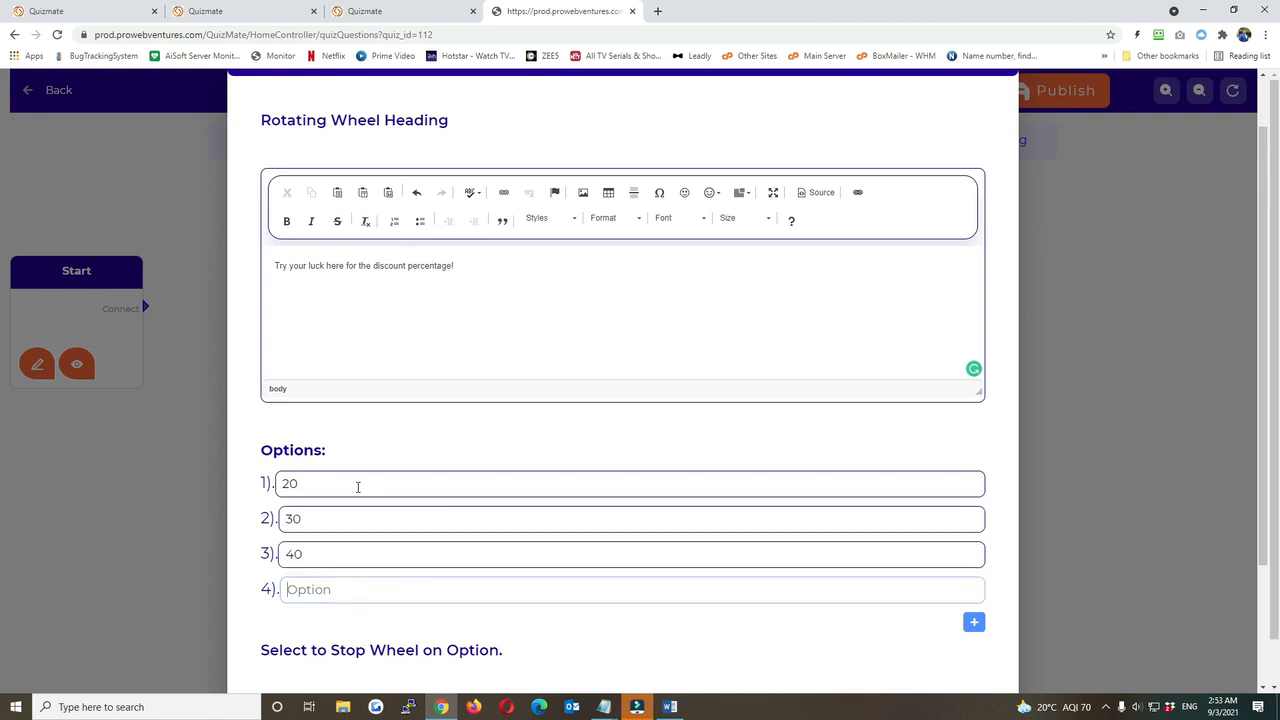
text(50)
Step: Set the wheel to stop on option 2 and save the wheel form
scroll(366, 457, down, 2)
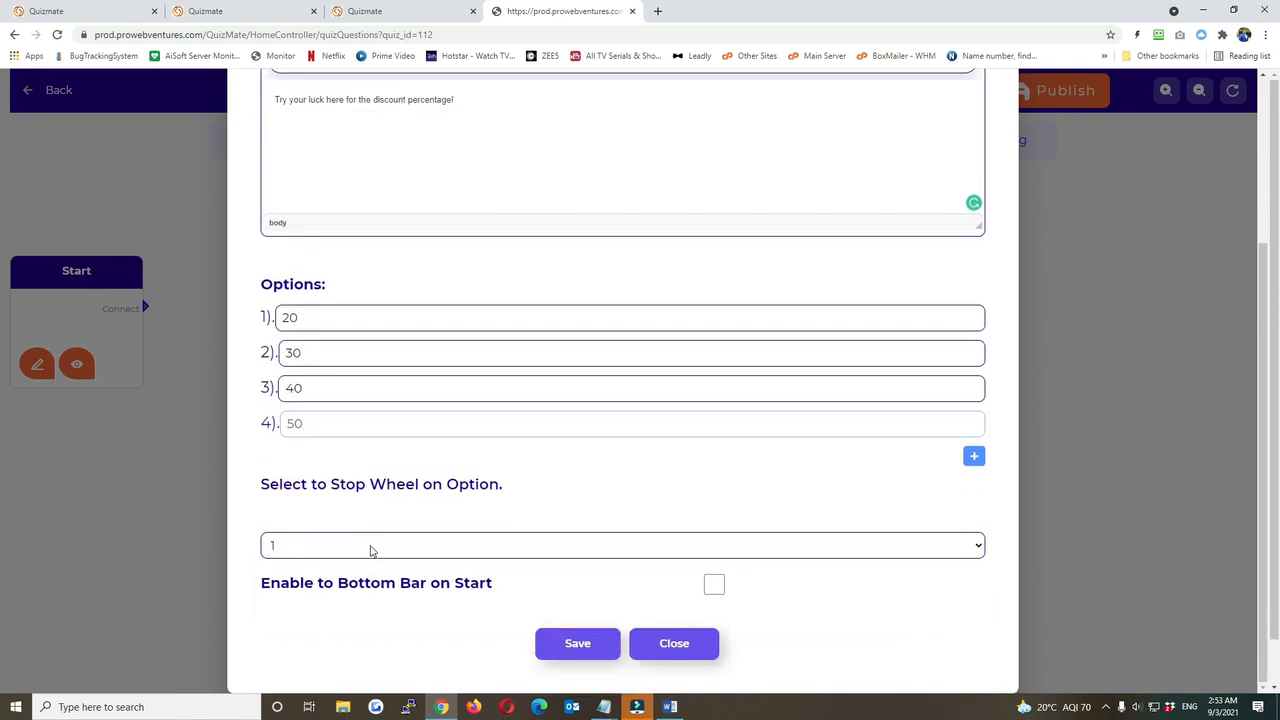
click(370, 549)
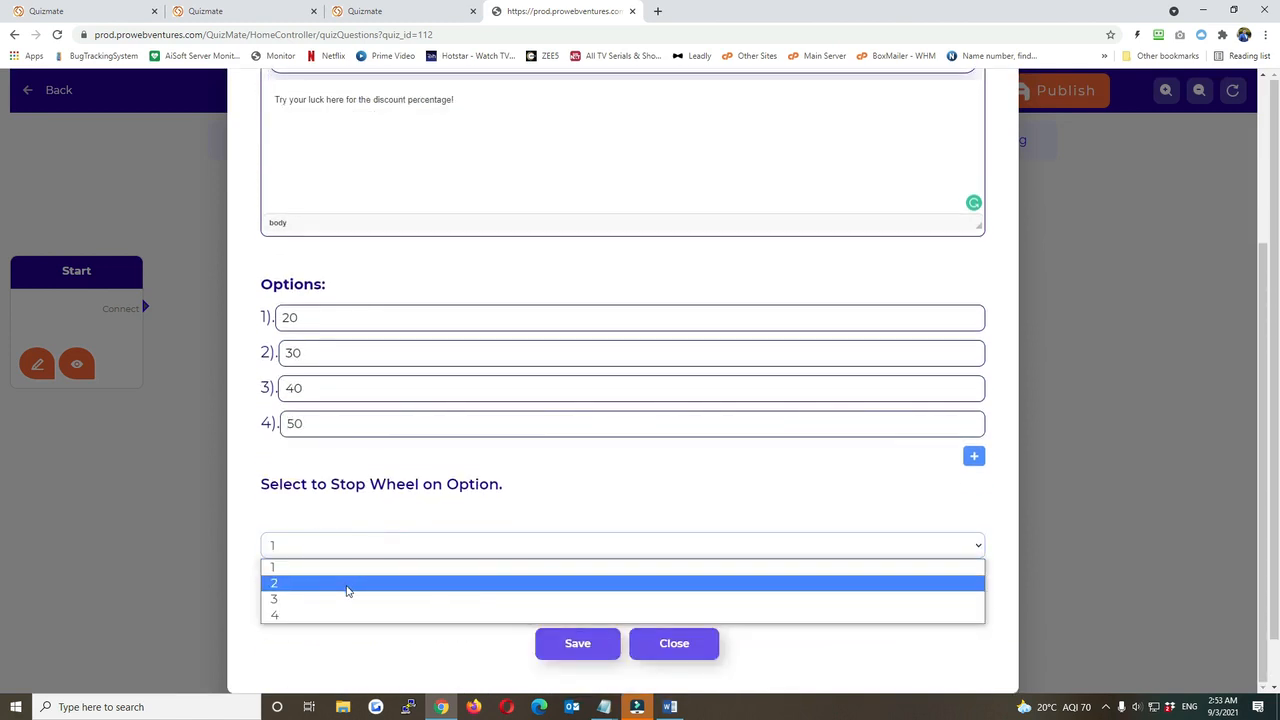
click(347, 584)
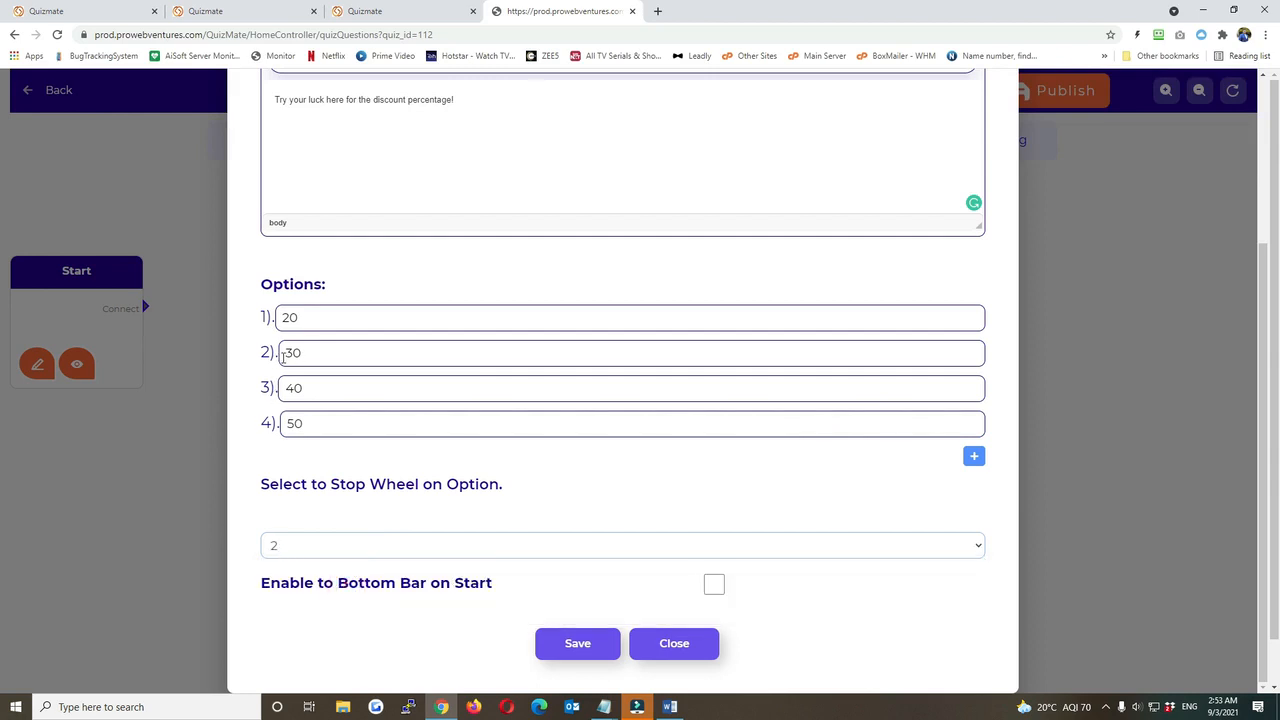
click(552, 645)
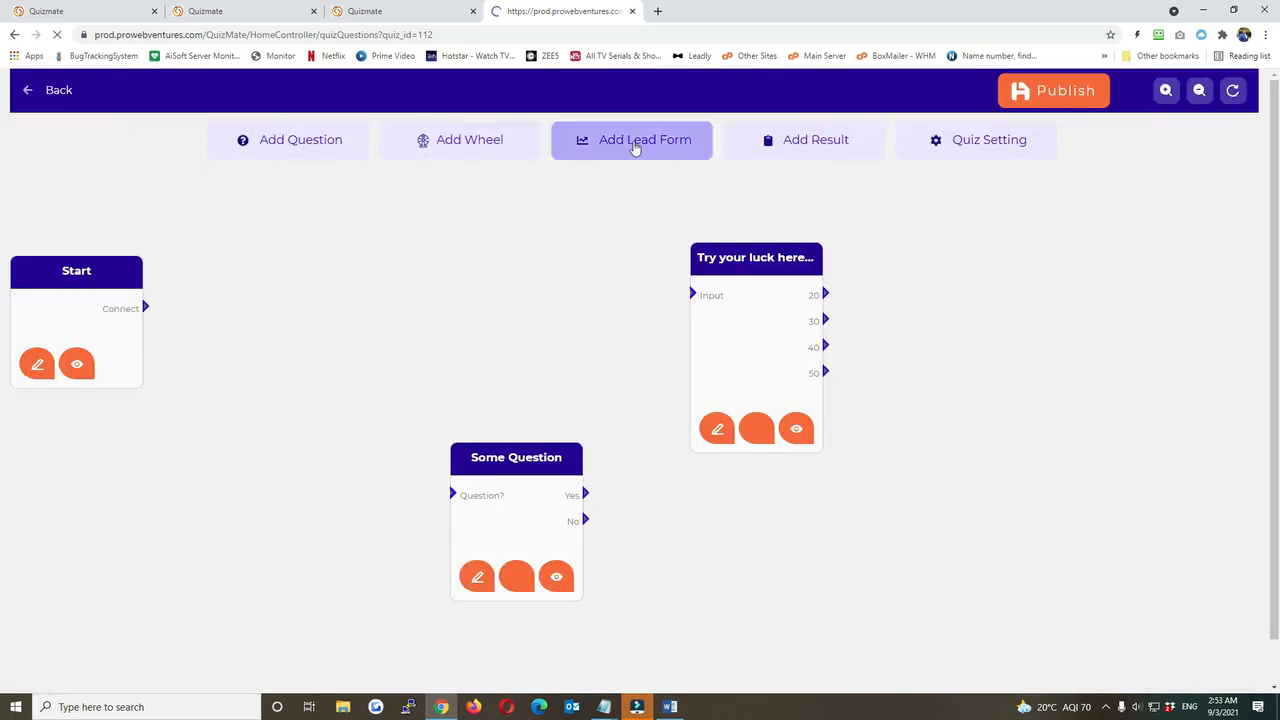
Step: Add a lead form block, place it beyond the wheel block, and enter the title "Enter your email to receive your discount code"
click(631, 146)
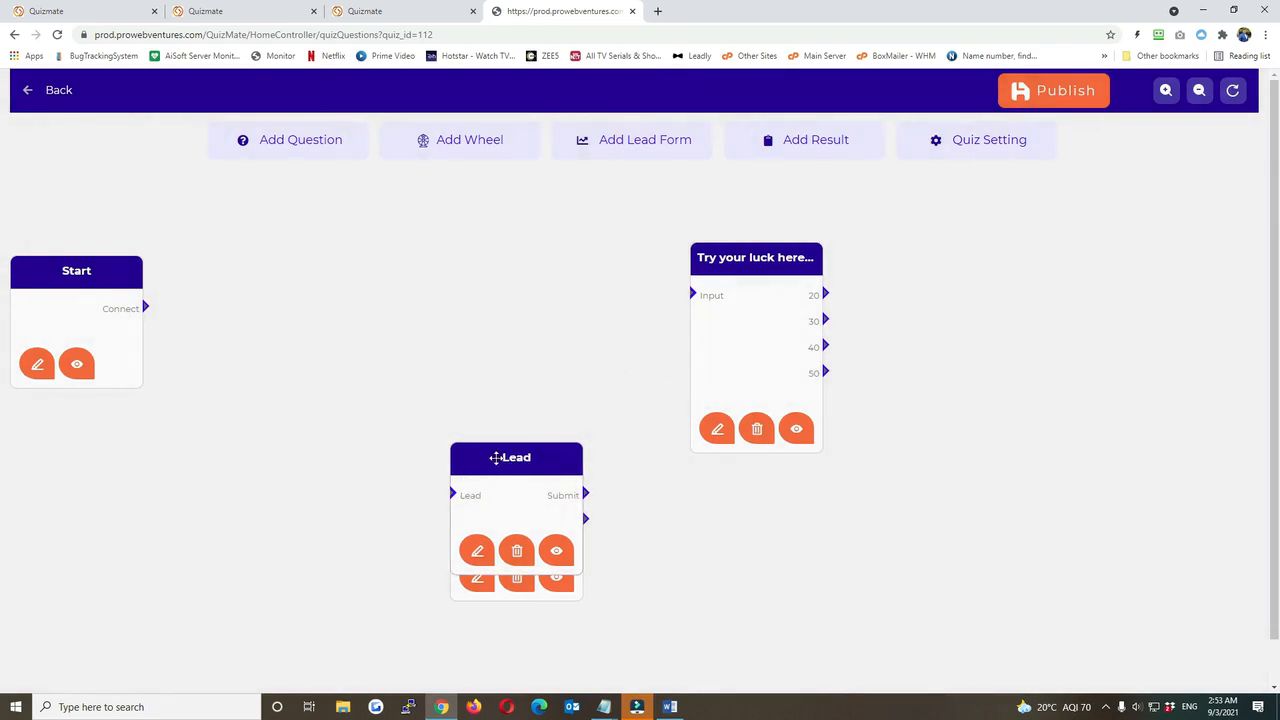
drag(496, 458, 990, 447)
click(981, 548)
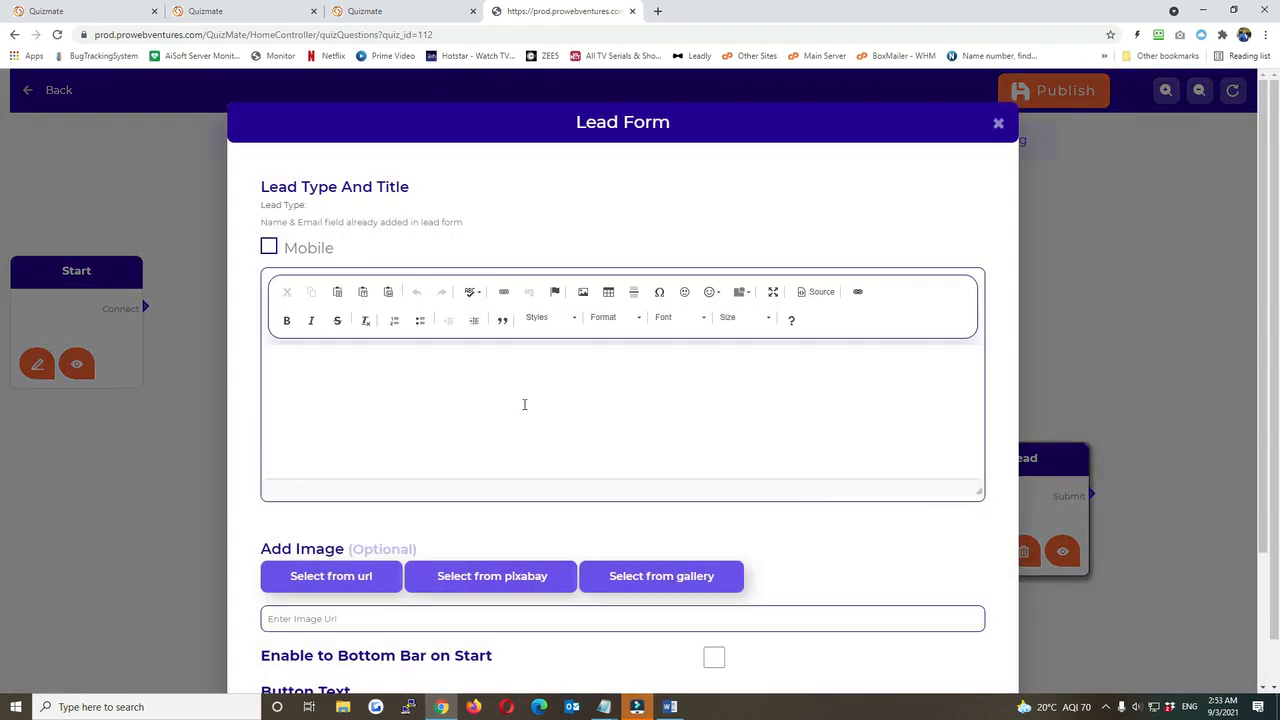
click(524, 404)
text(Enter your emai)
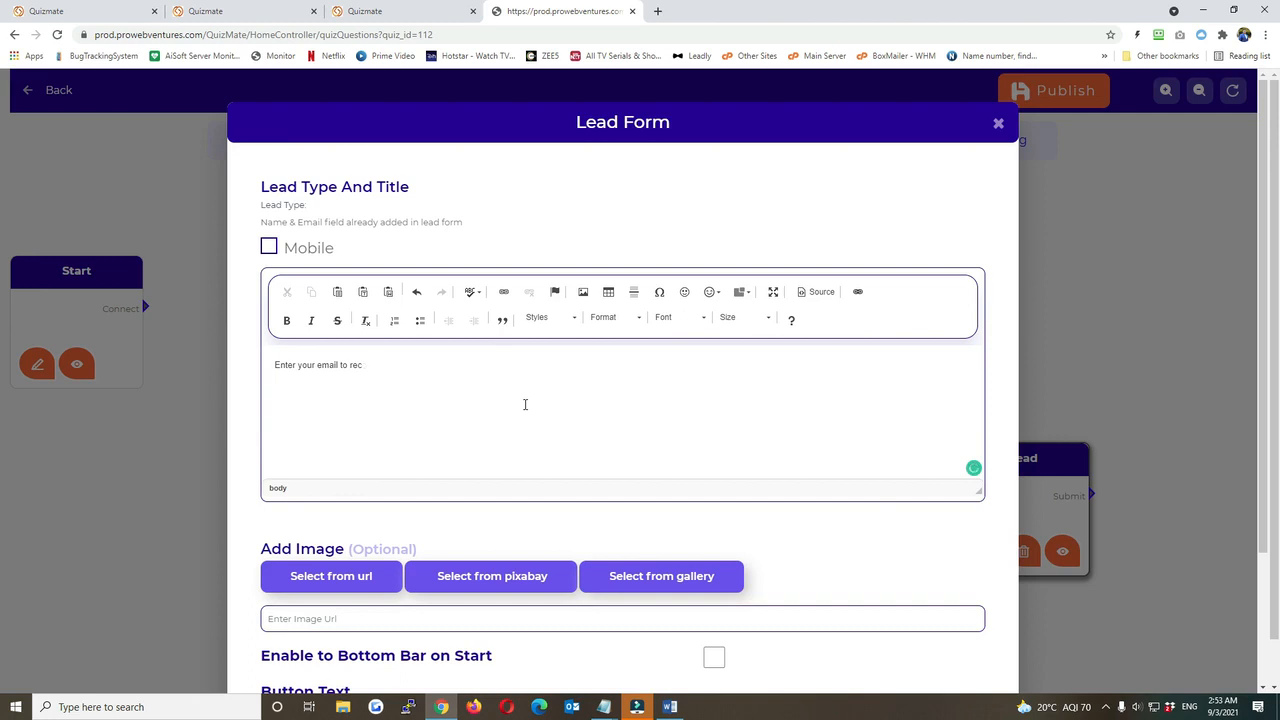
text(l to receive your discount code)
Step: Set the lead form's button text to "Submit" and save the form
scroll(403, 571, down, 2)
click(403, 546)
text(Sub)
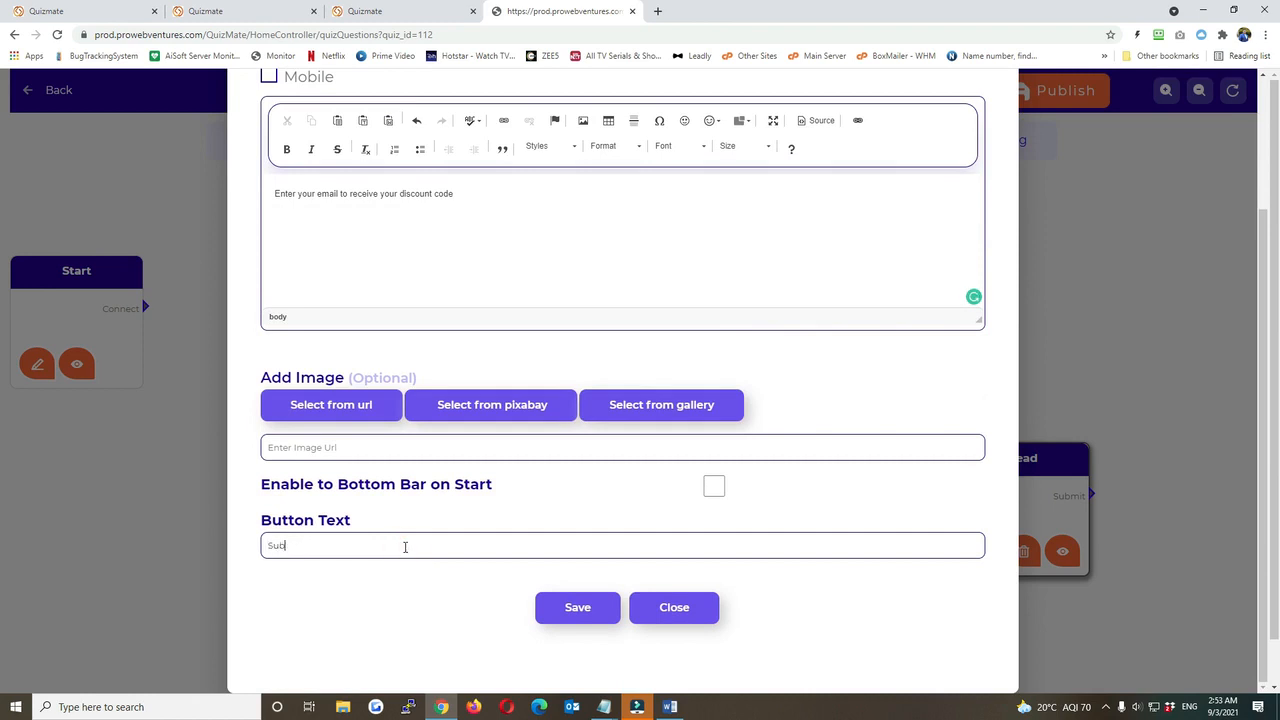
text(mit)
click(548, 608)
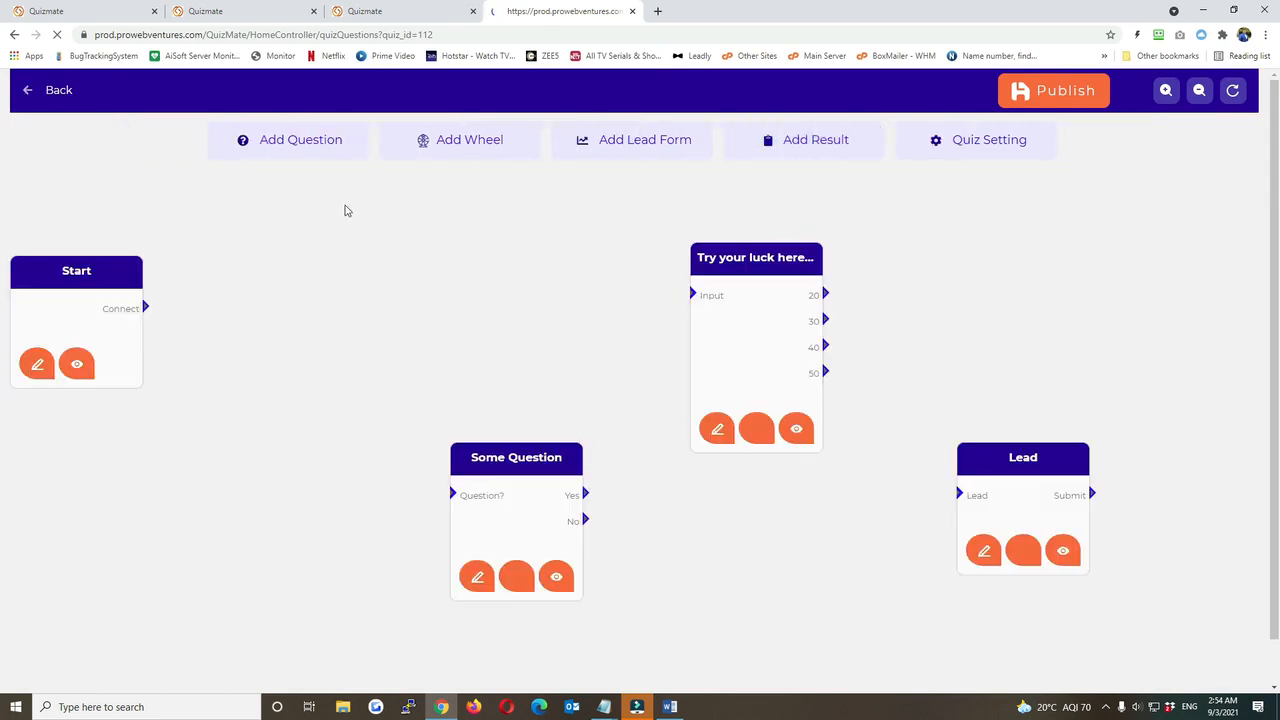
Step: Connect Start to Some Question, bring that block beside Start, and link its Yes and No answers to the wheel's input
drag(145, 306, 449, 495)
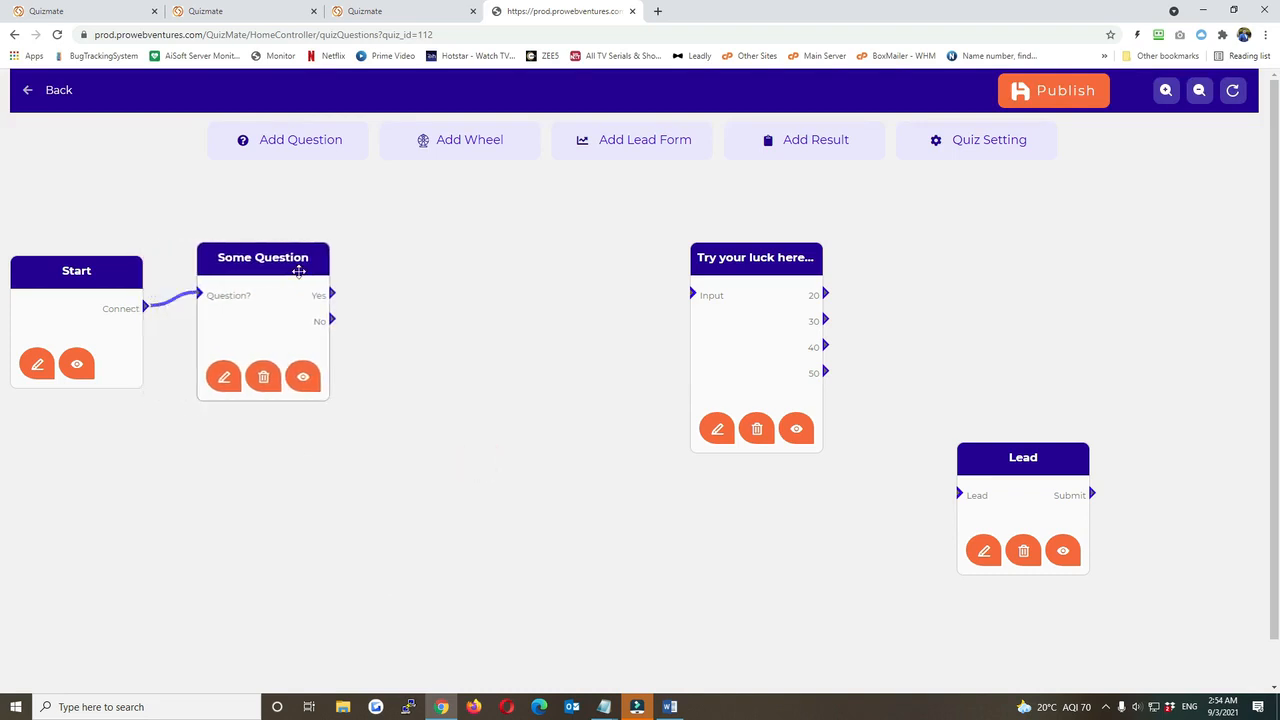
drag(398, 308, 692, 293)
drag(398, 334, 692, 294)
Step: Move the Lead block beside the wheel and connect the wheel outputs 20, 30, 40 and 50 to the Lead input
drag(1020, 457, 962, 276)
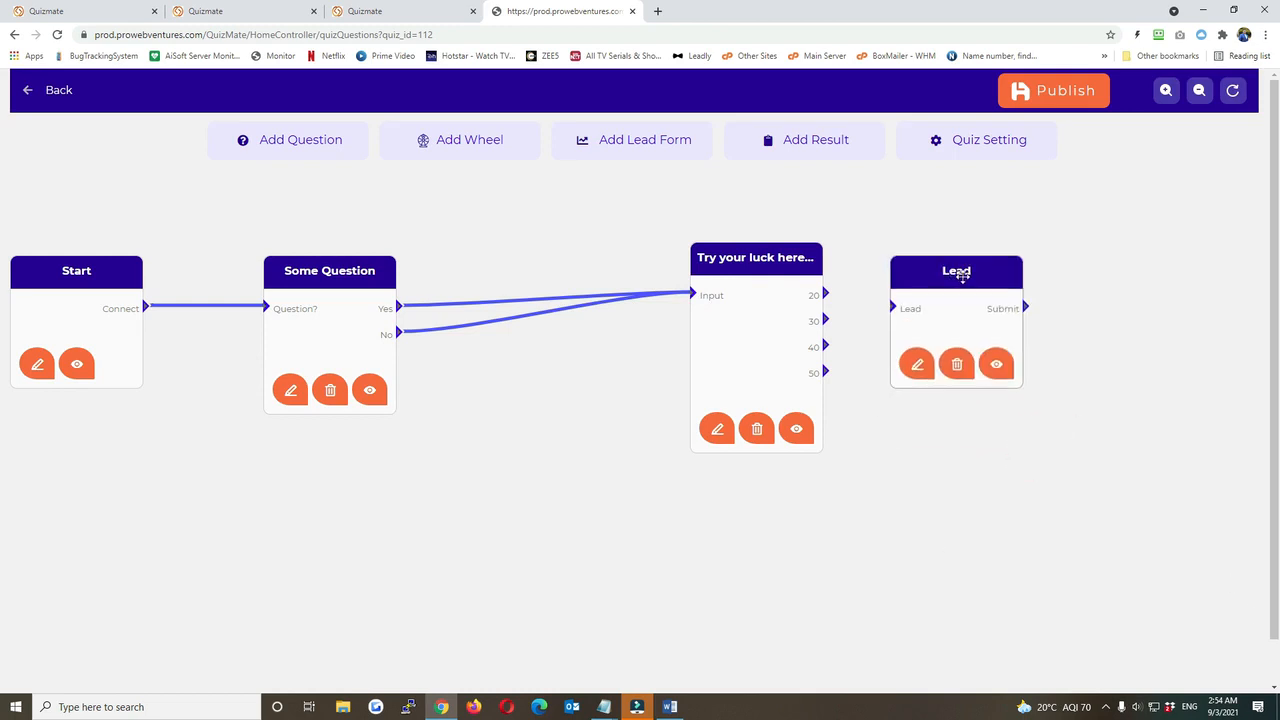
drag(826, 294, 894, 308)
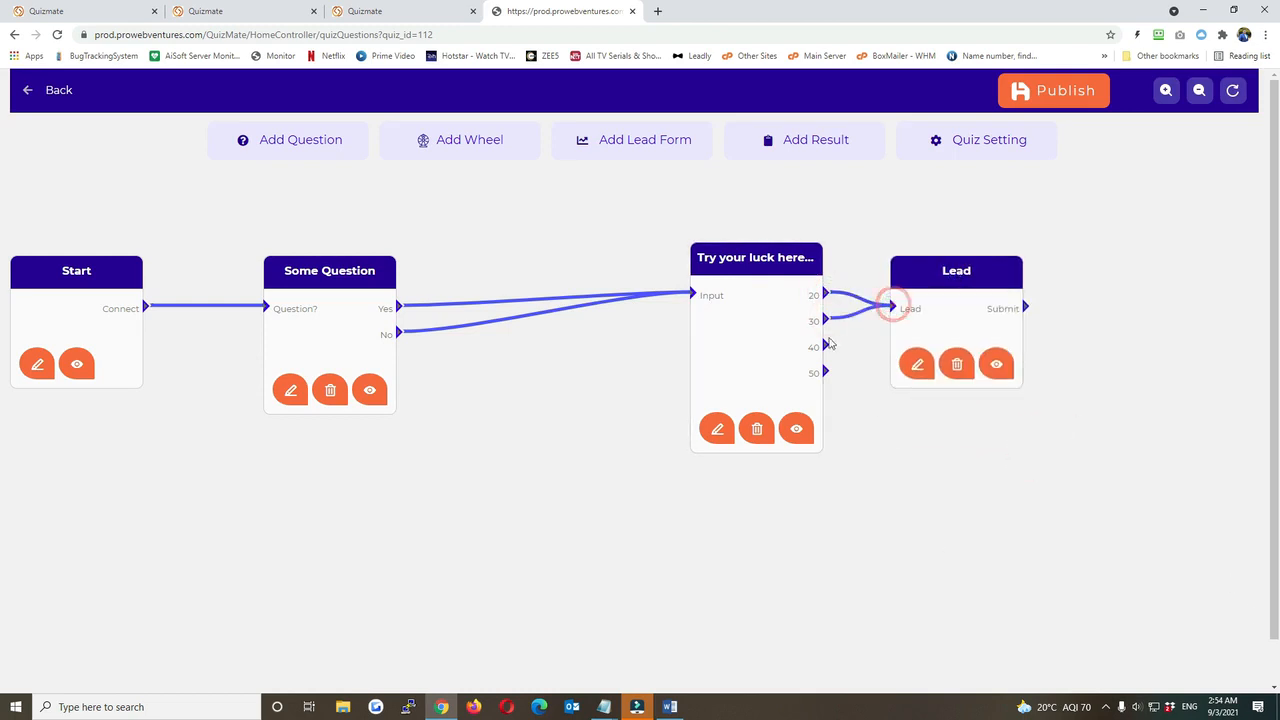
drag(826, 346, 893, 308)
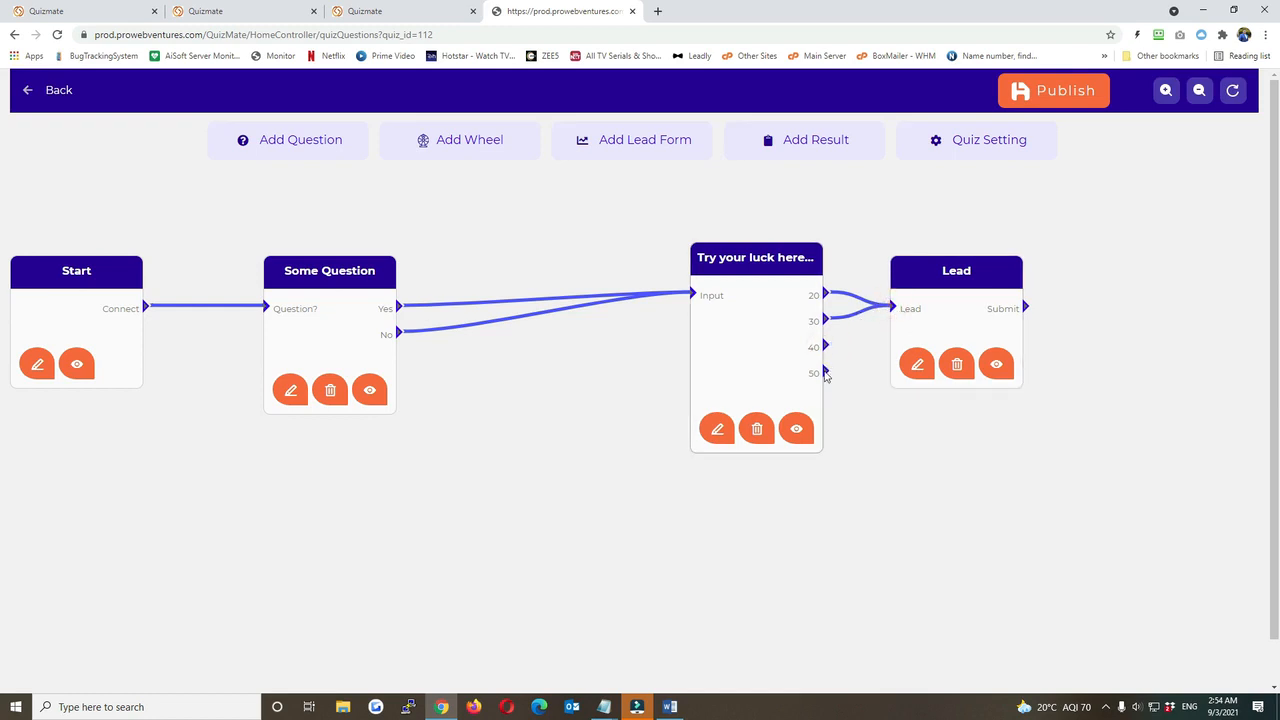
drag(826, 372, 893, 308)
drag(826, 346, 894, 307)
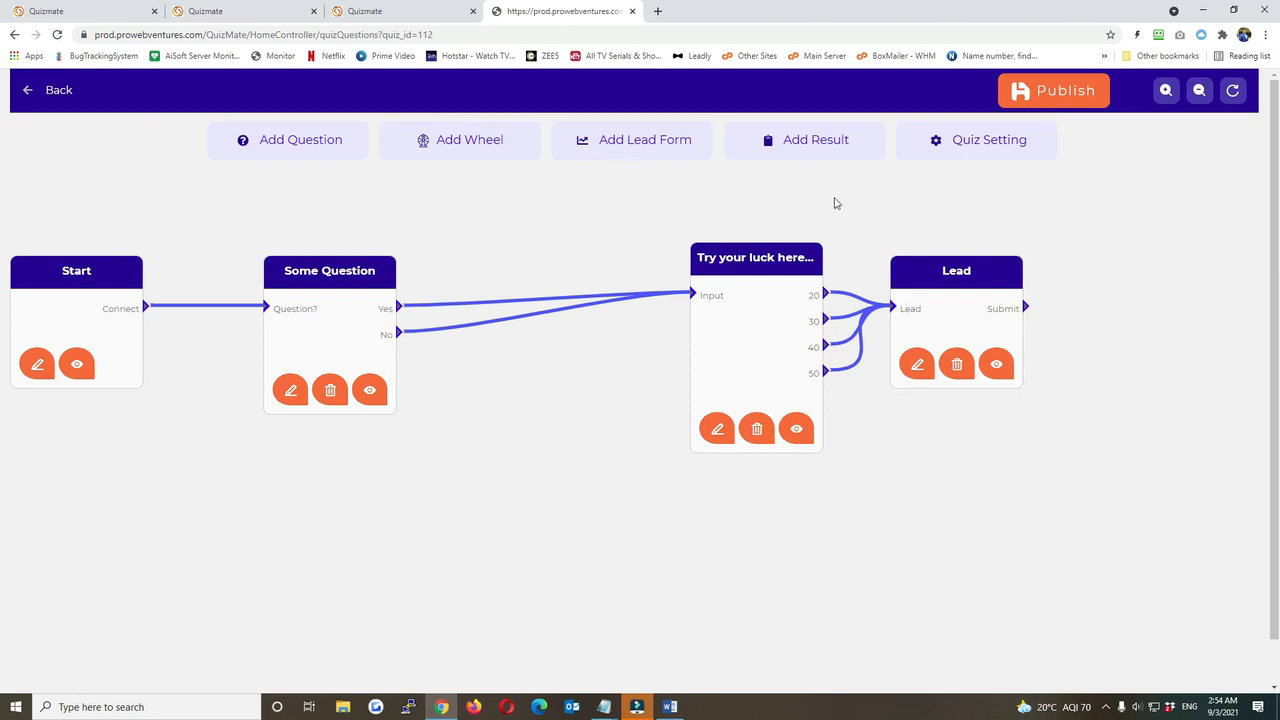
Step: Add a result block and enter the heading "Thanks for your Input! We have sent an email. Please check your mailbox"
click(829, 148)
click(475, 549)
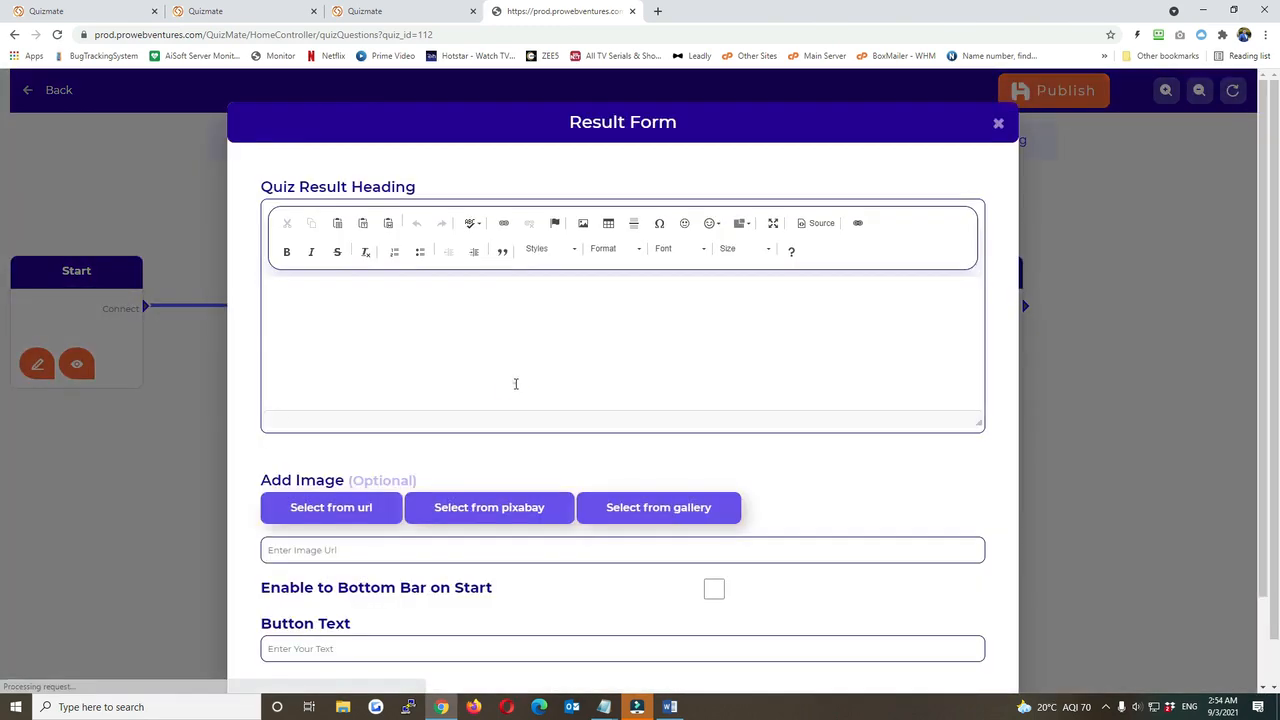
text(Thanks for)
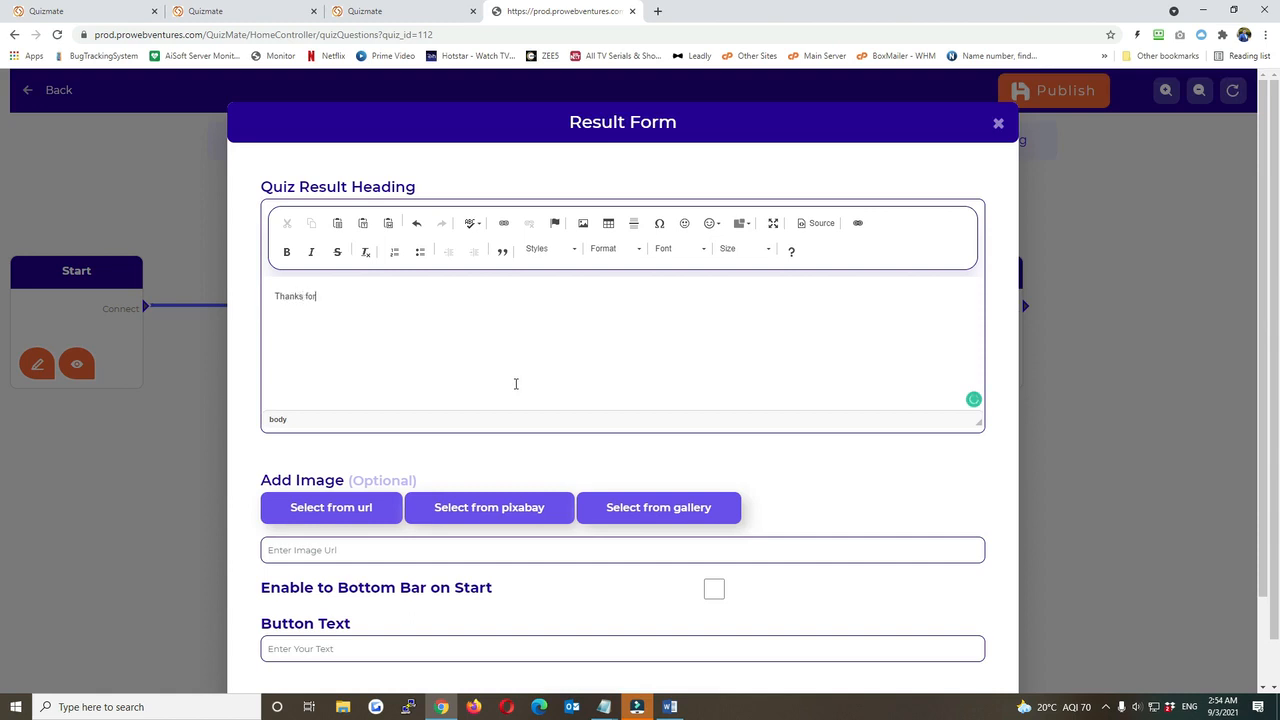
text( your Input! We have sent an email. Please check your mailbox)
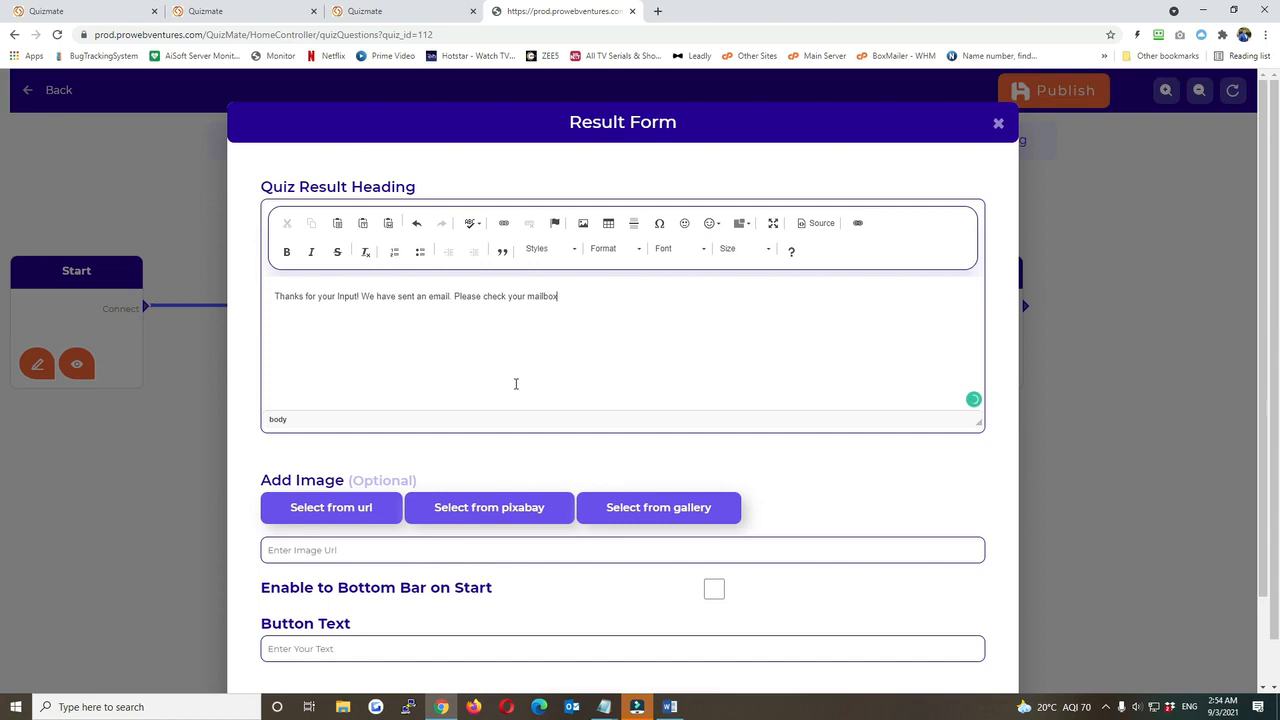
Step: Set the result form's button text to "Exit Quiz!" and save the form
scroll(419, 505, down, 1)
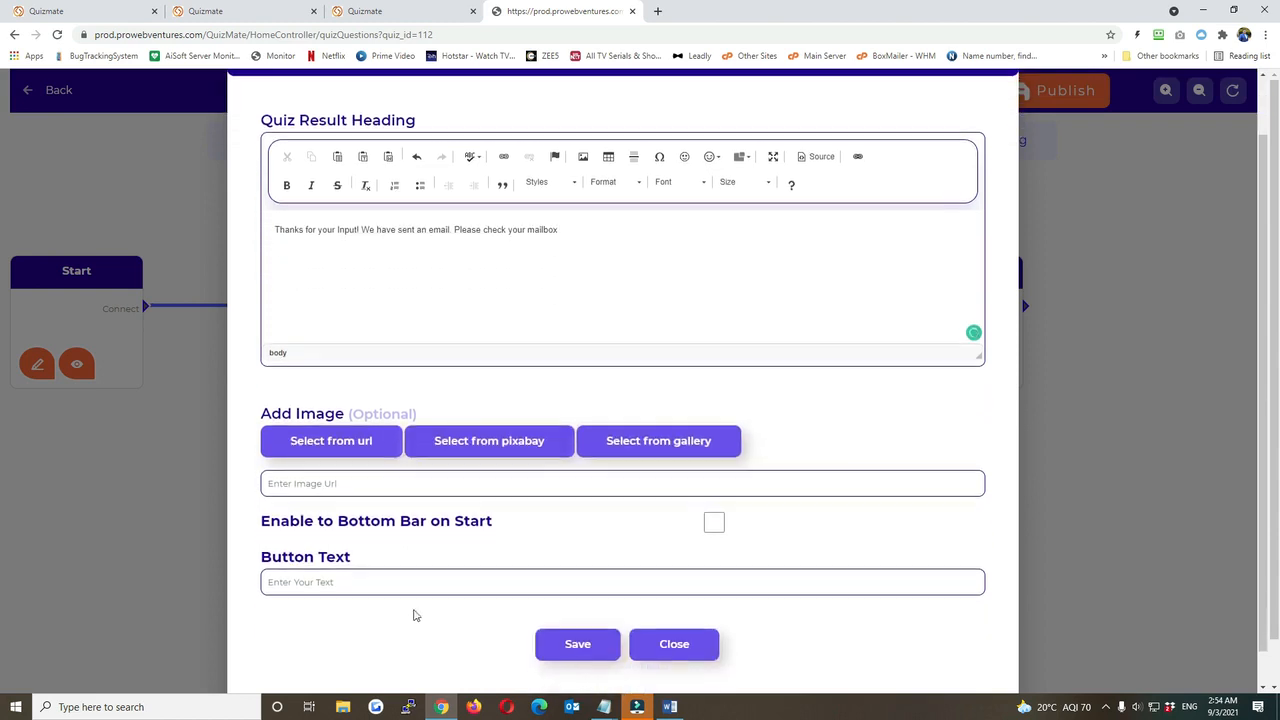
click(420, 578)
text(Exit Quiz!)
click(566, 646)
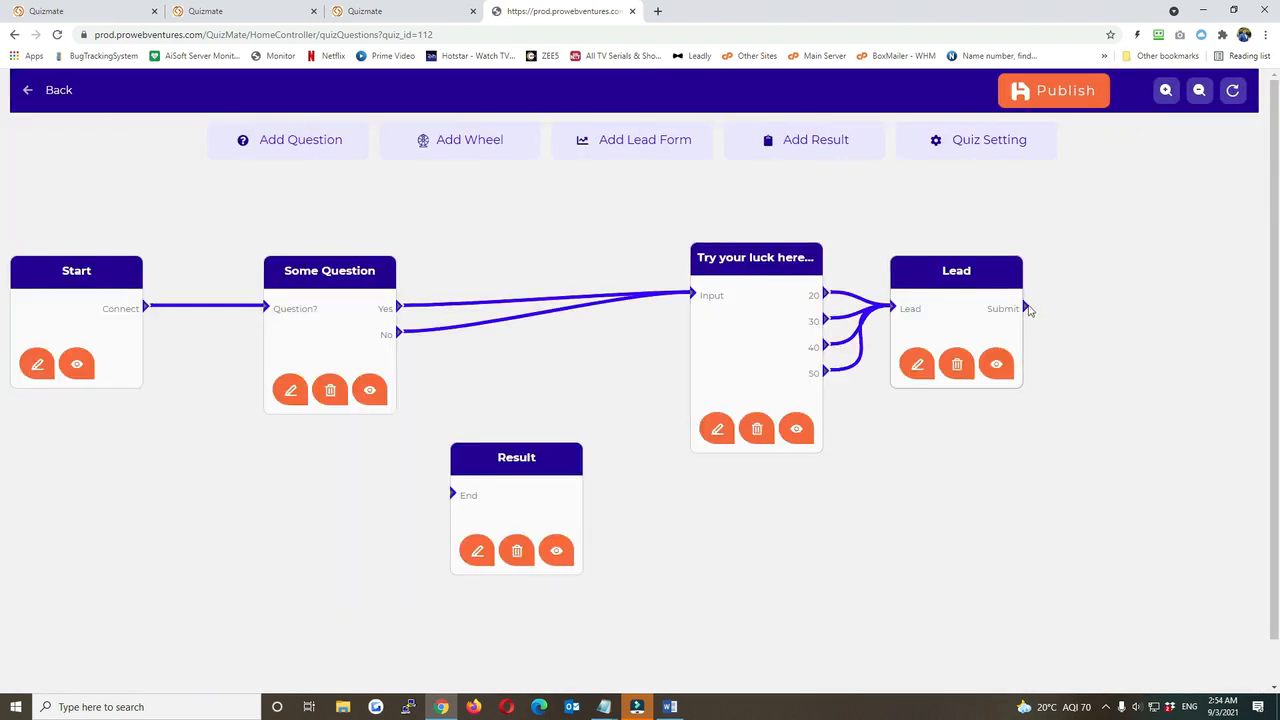
Step: Connect Lead's Submit output to the Result block and arrange the wheel, Lead and Result blocks in a row after Some Question
drag(1025, 307, 450, 492)
drag(789, 264, 563, 258)
drag(780, 265, 774, 262)
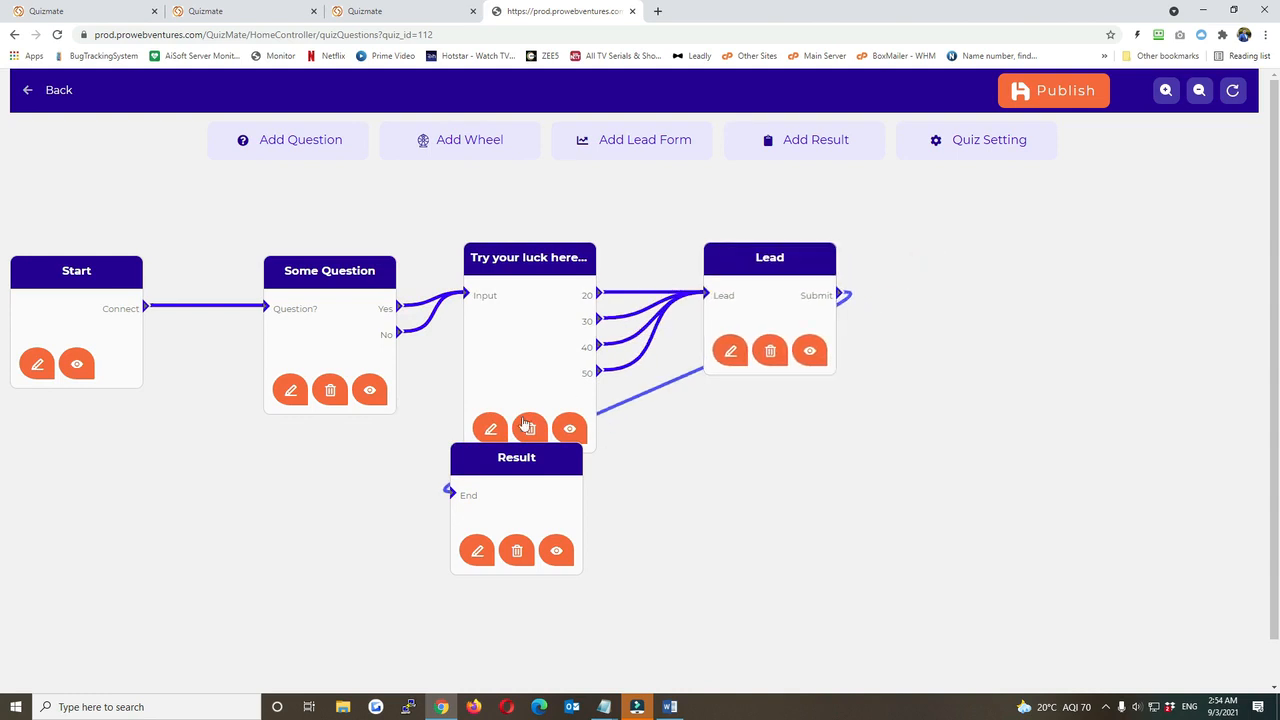
drag(509, 463, 988, 262)
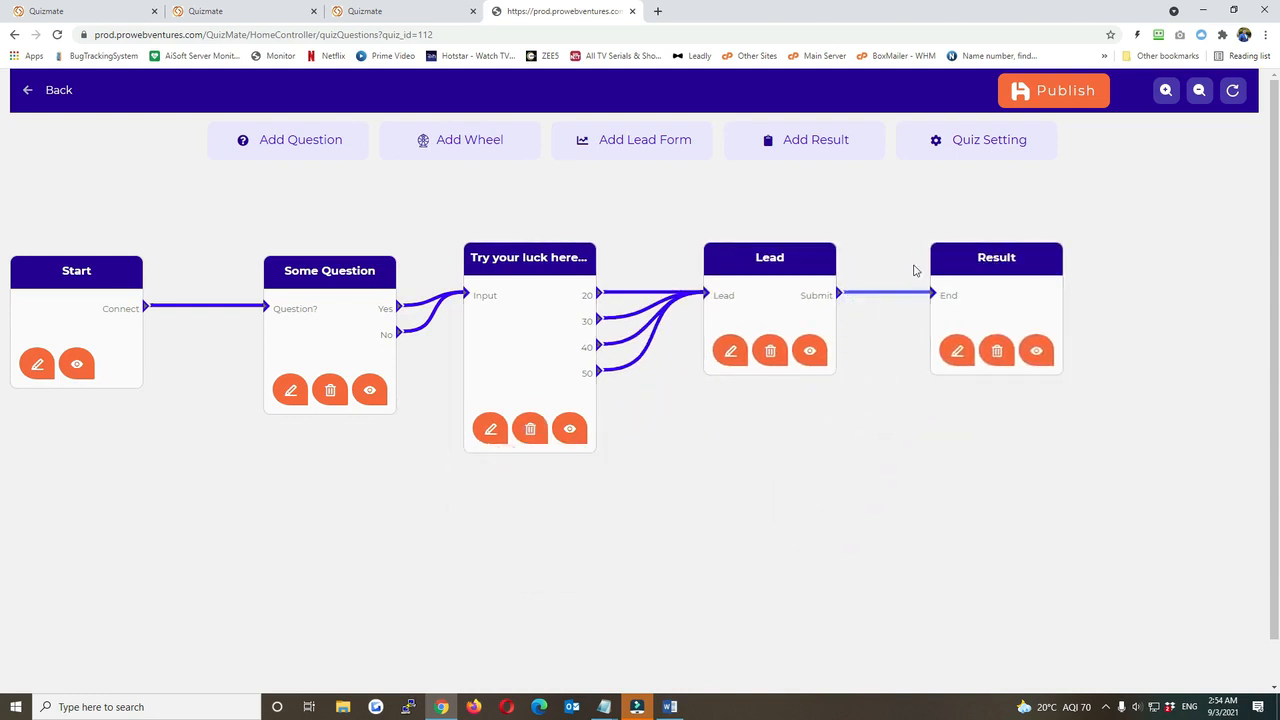
Step: Try to publish the quiz and dismiss the message
click(1059, 87)
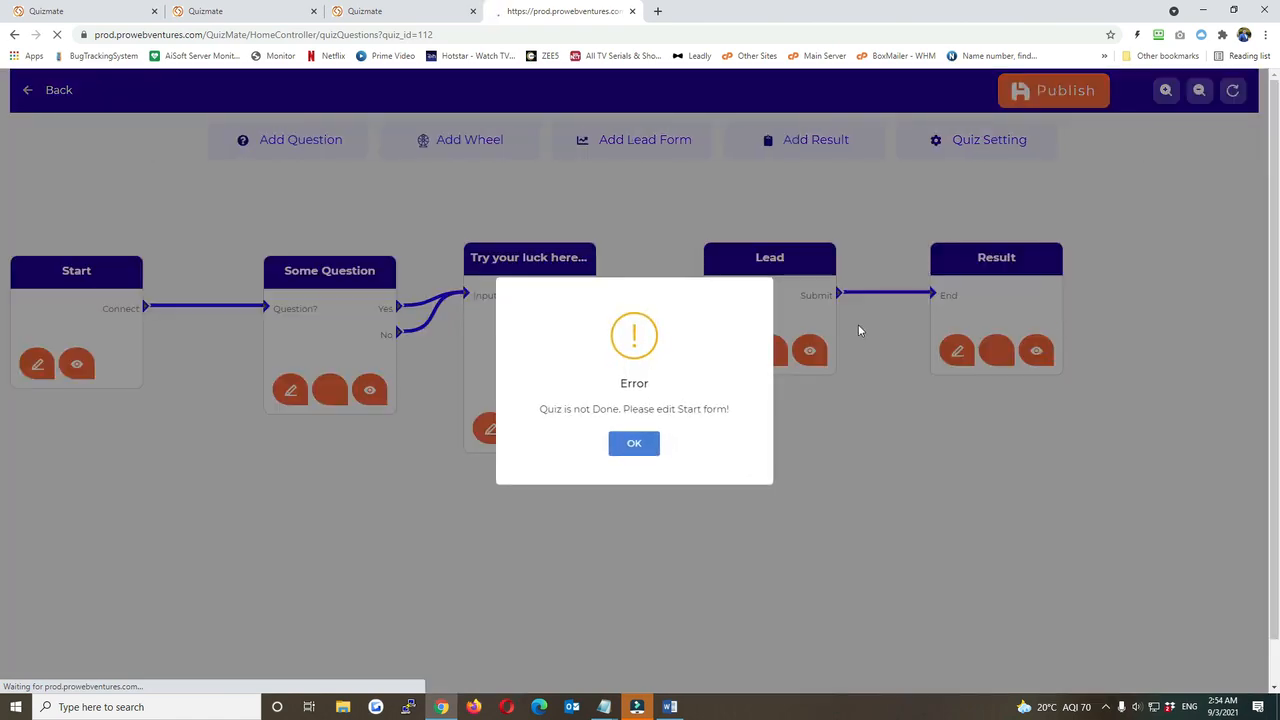
click(649, 444)
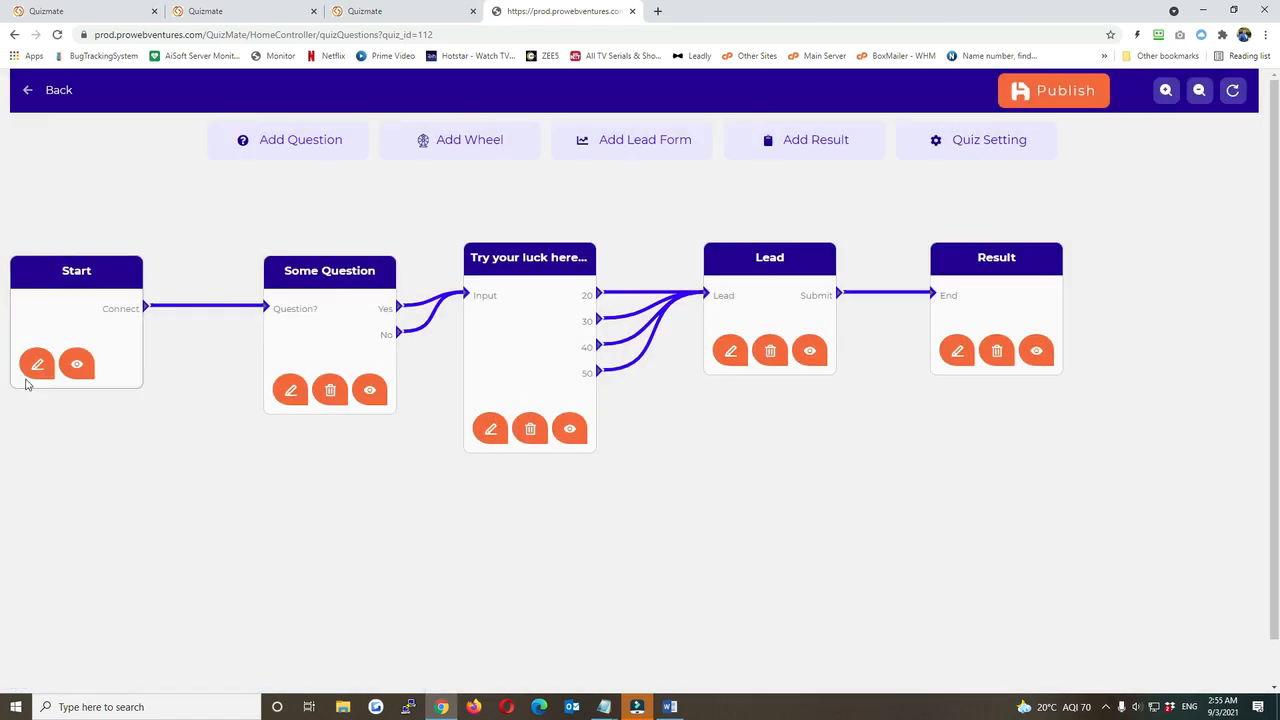
Step: Give the Start form the heading "Hi" and the button text "Next", save it, and publish the quiz
click(37, 364)
click(343, 317)
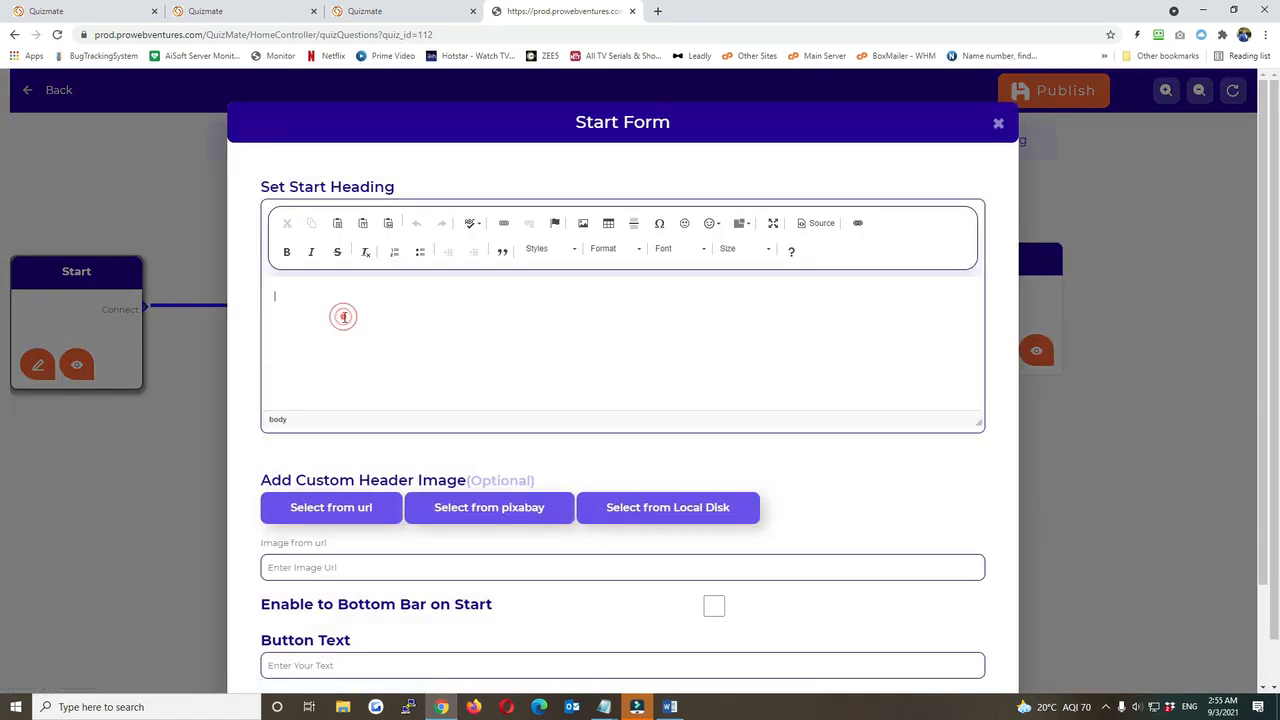
scroll(586, 354, down, 2)
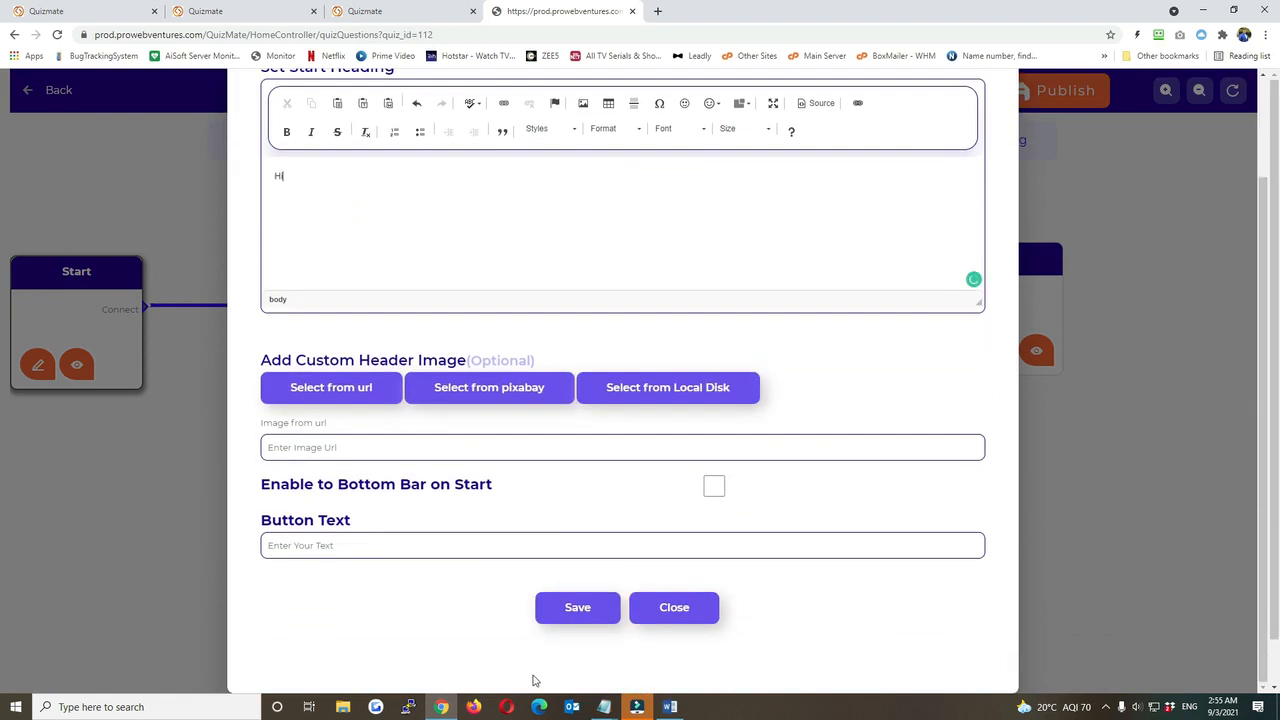
click(524, 546)
text(Next)
click(590, 608)
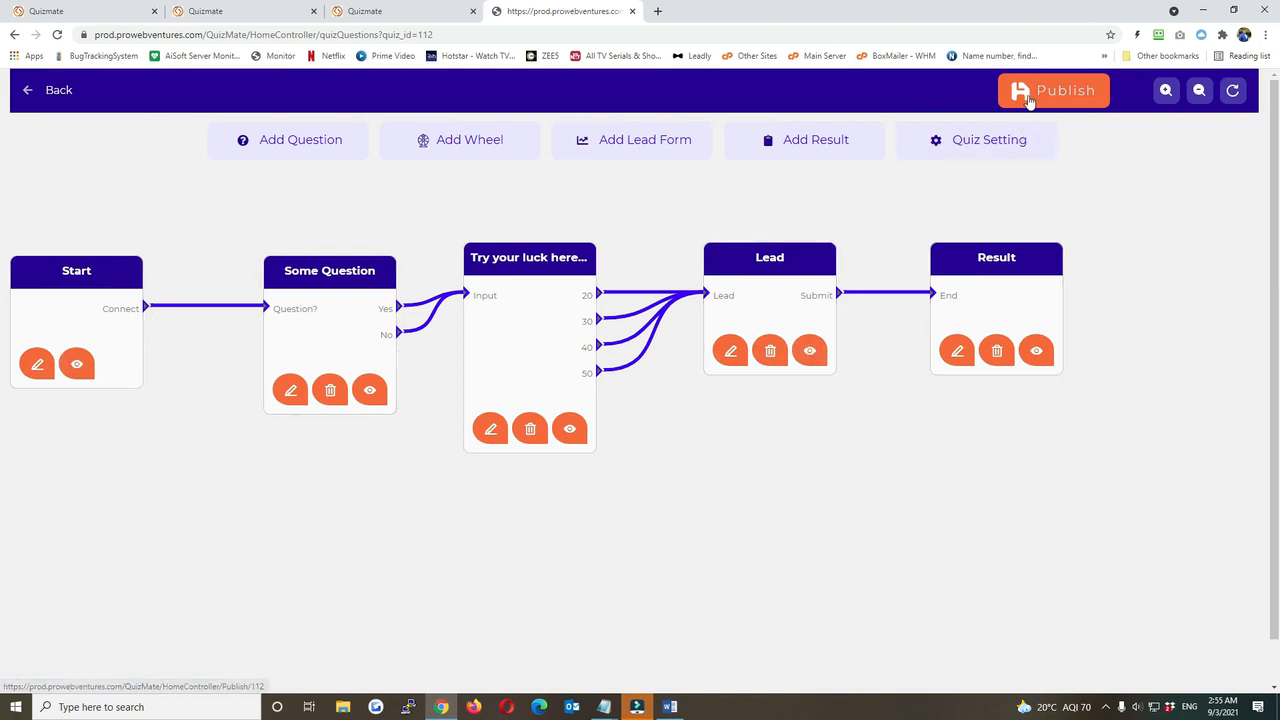
click(1028, 100)
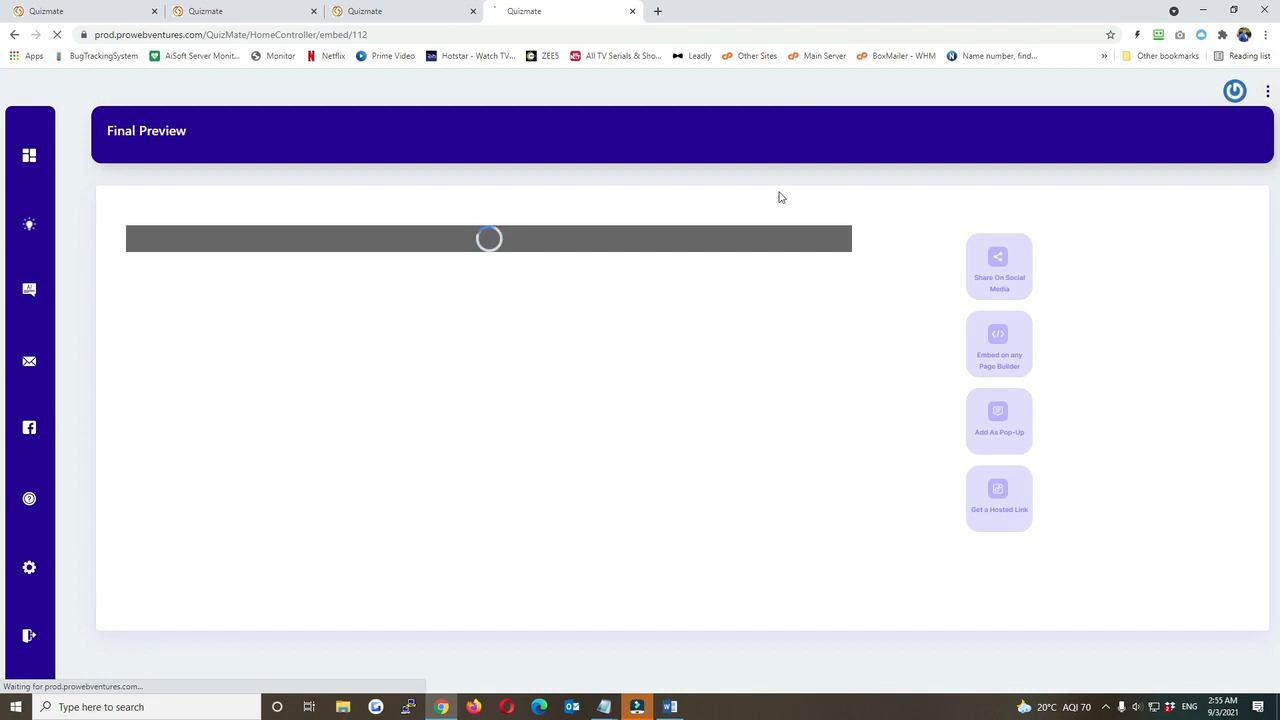
Step: Start creating another quiz, choose the Surveyor Quiz type, and name it "Test Survey 1"
click(70, 222)
click(88, 251)
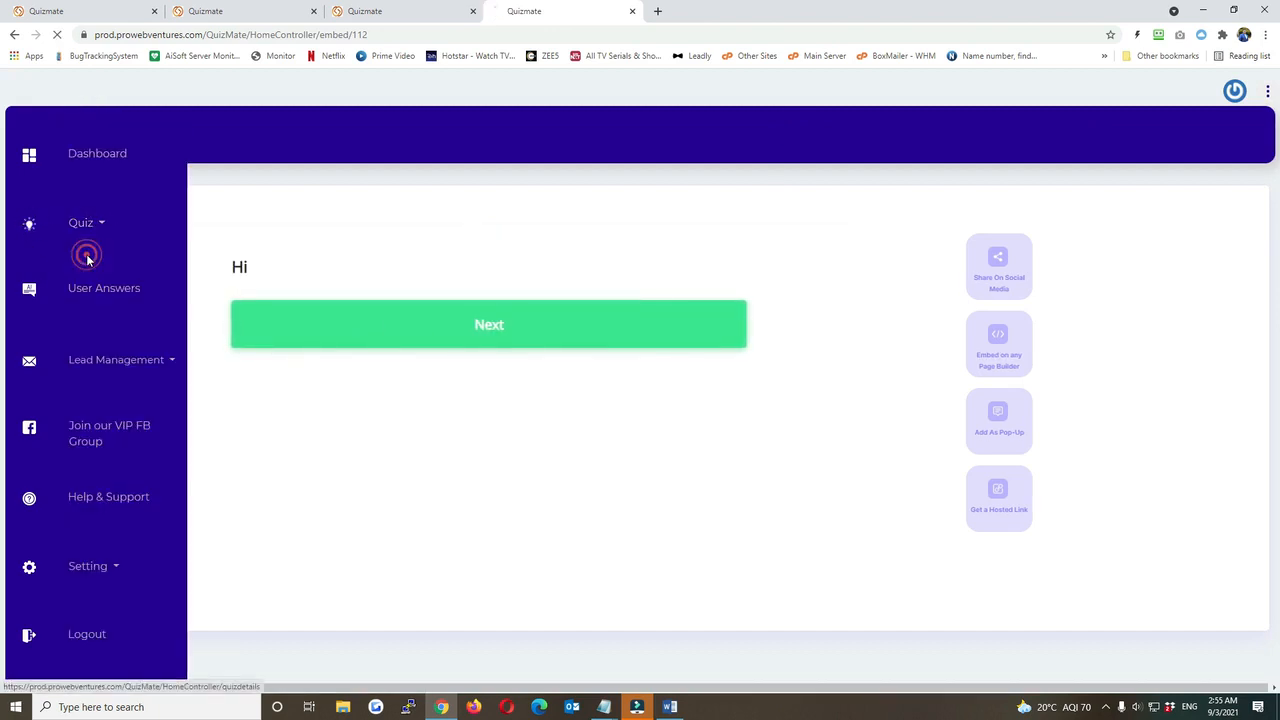
scroll(494, 294, down, 3)
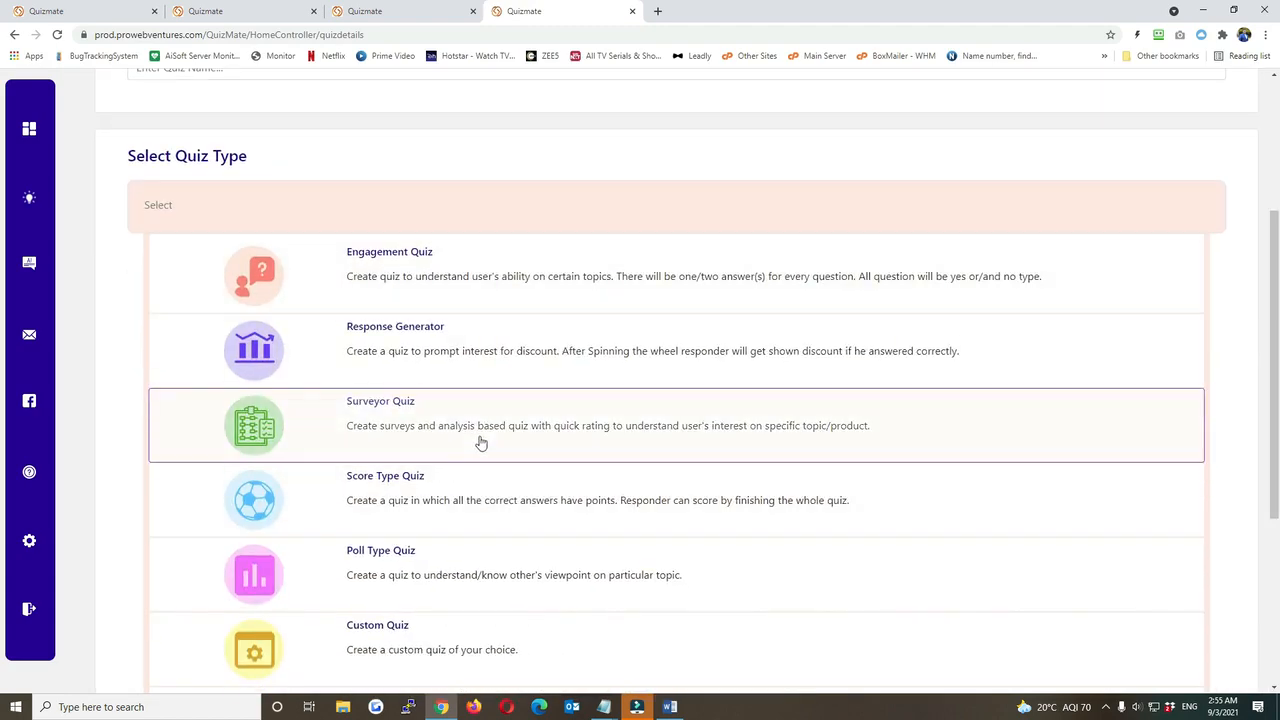
scroll(771, 411, down, 4)
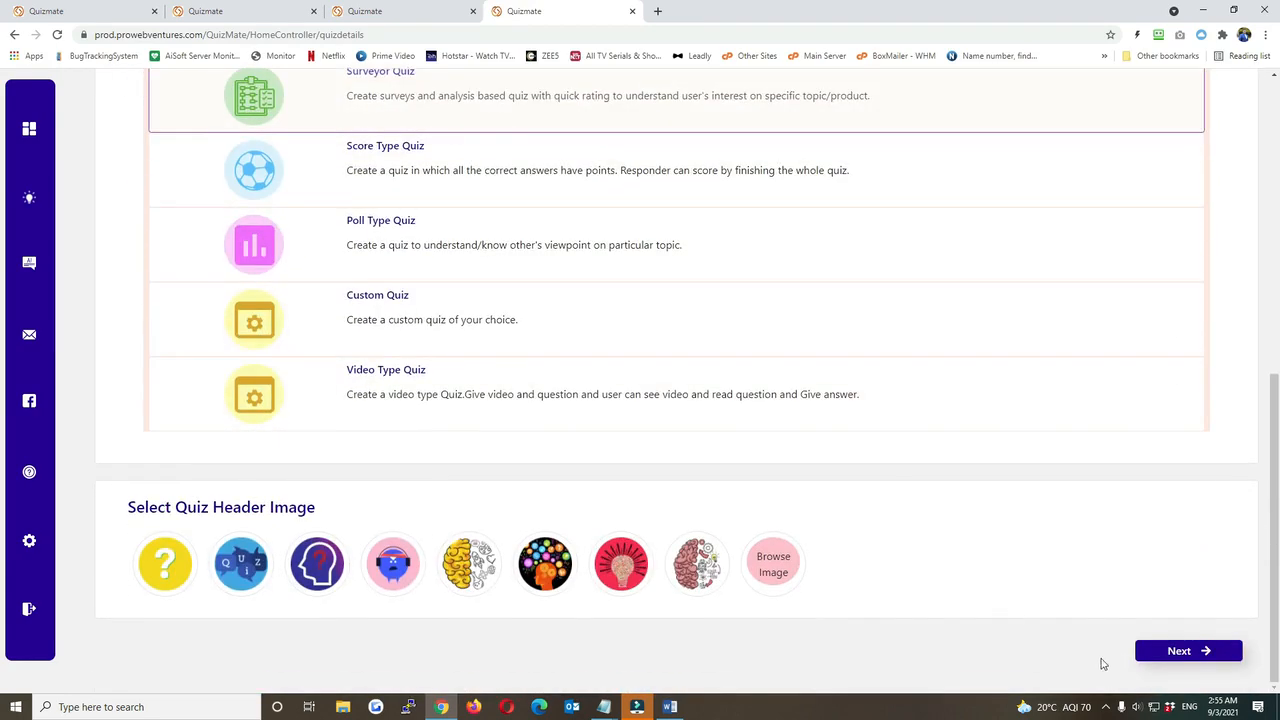
click(1157, 654)
click(375, 336)
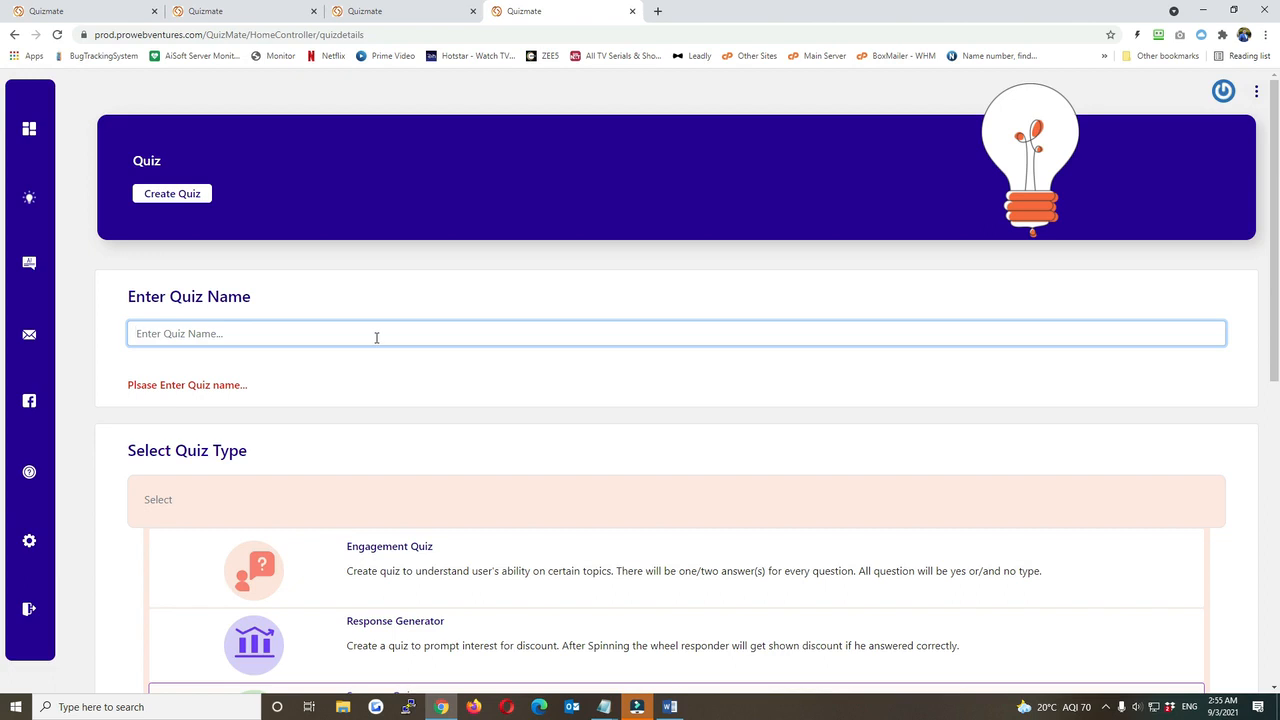
text(Test Survey 1)
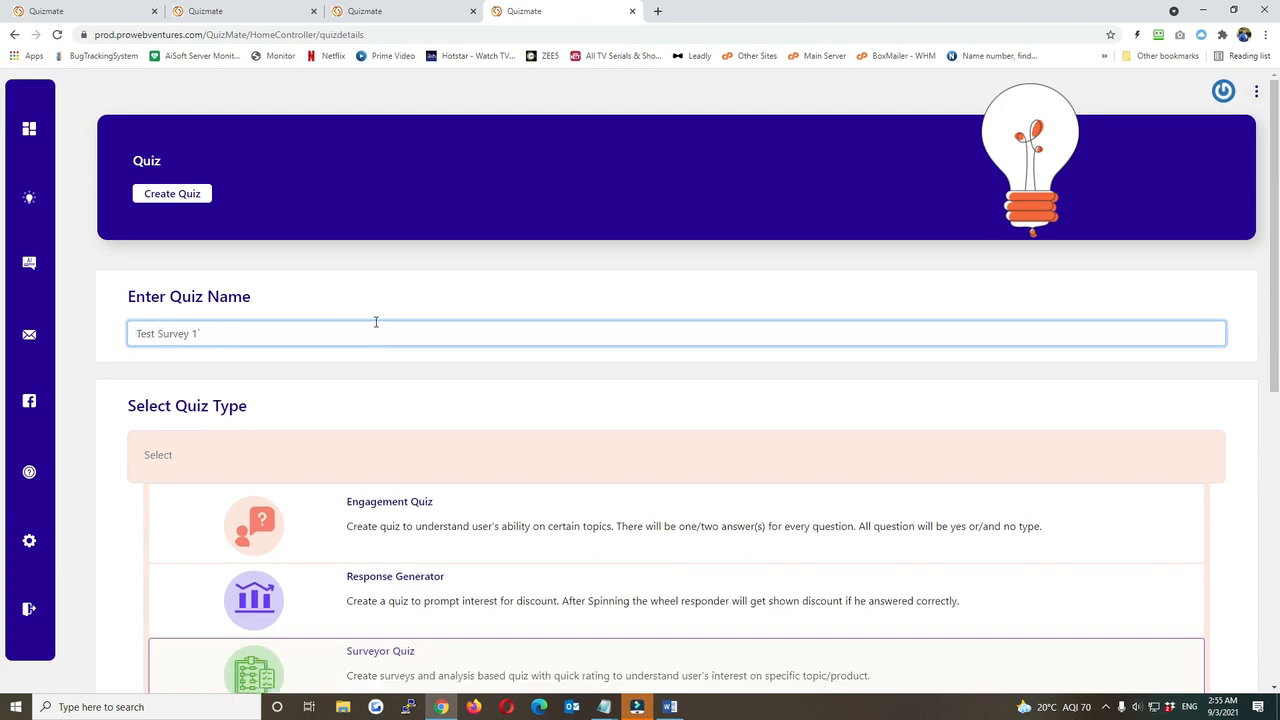
Step: Proceed to the quiz editor and save the Start form with the heading "Welcome to Customer Feedback Survey!" and the button text "Start"
scroll(837, 431, down, 5)
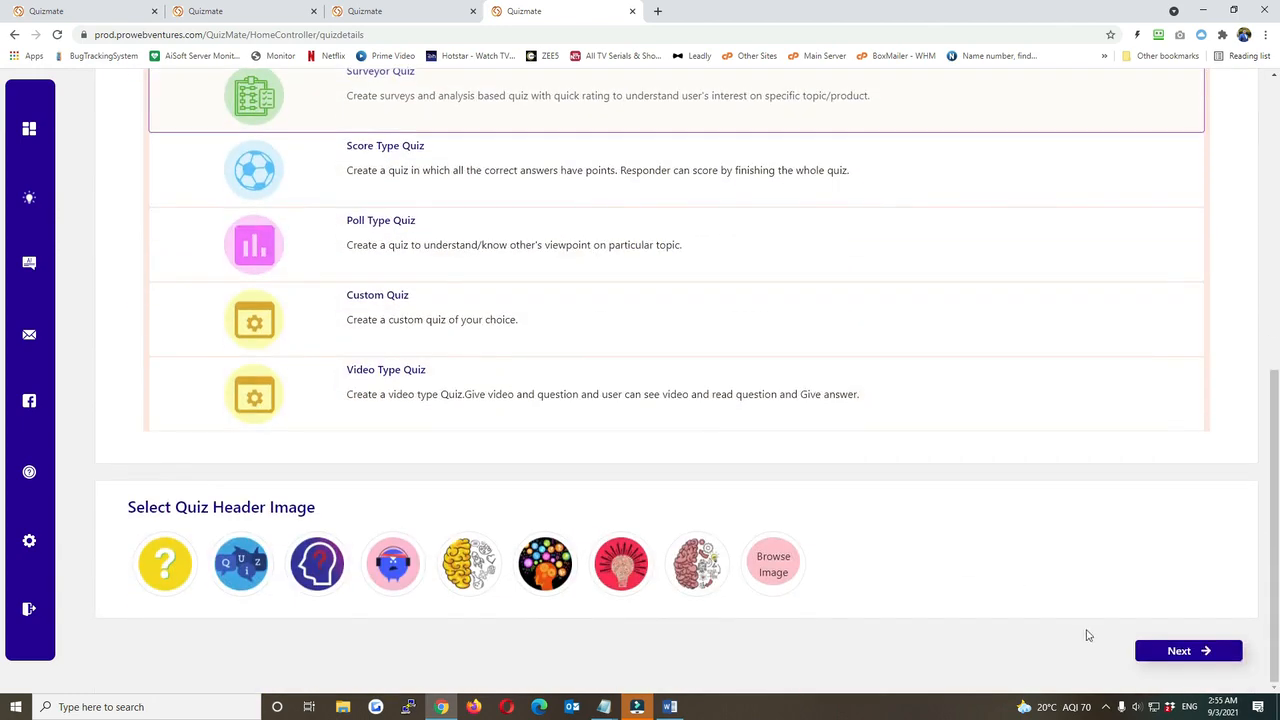
click(1182, 652)
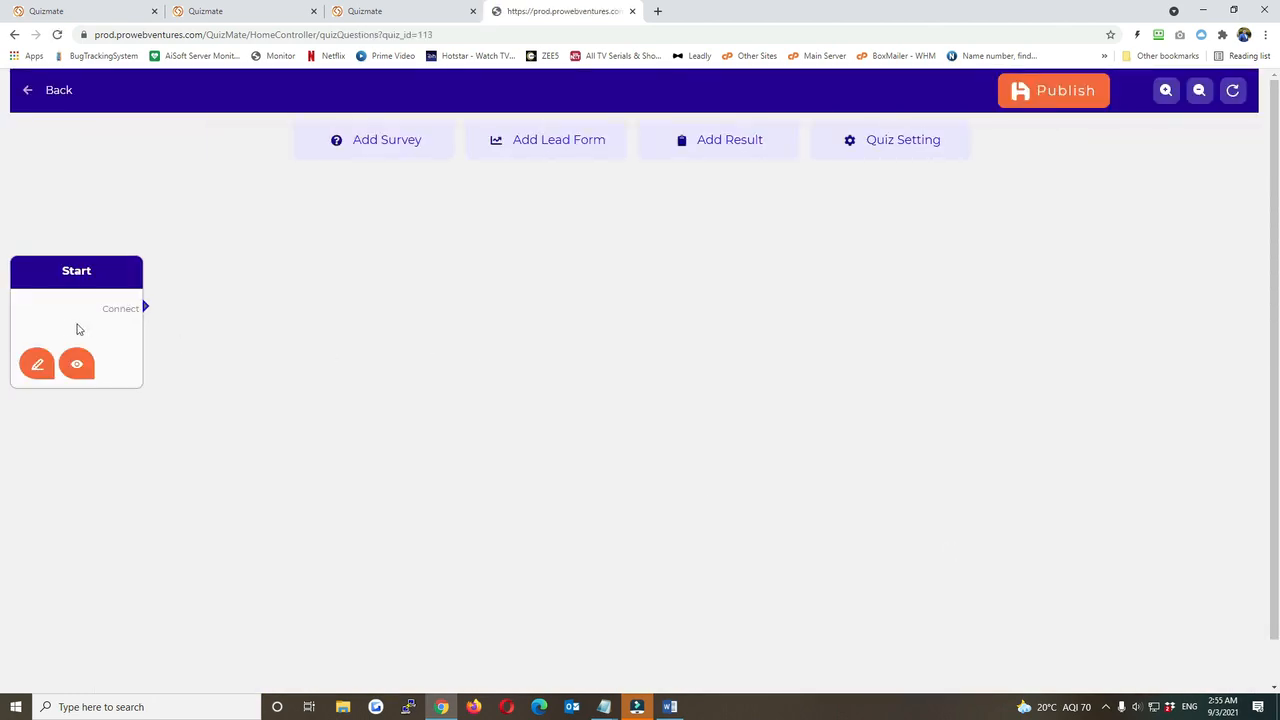
click(38, 360)
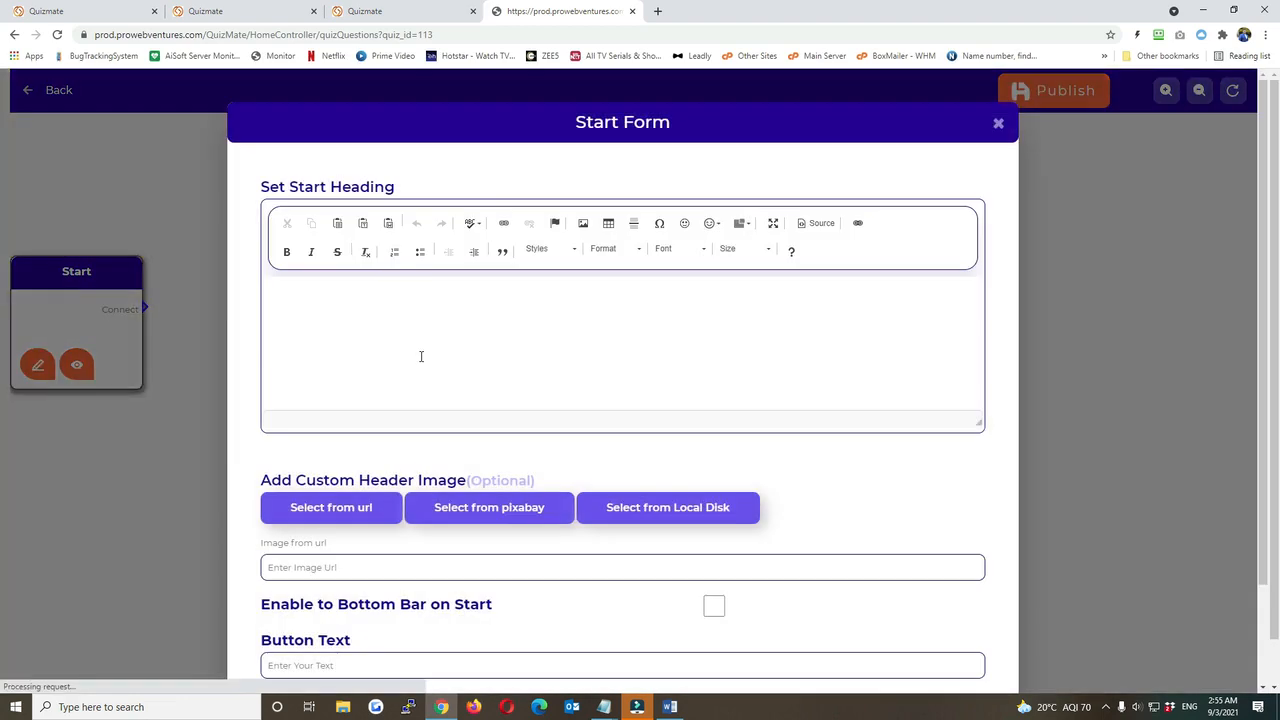
click(421, 352)
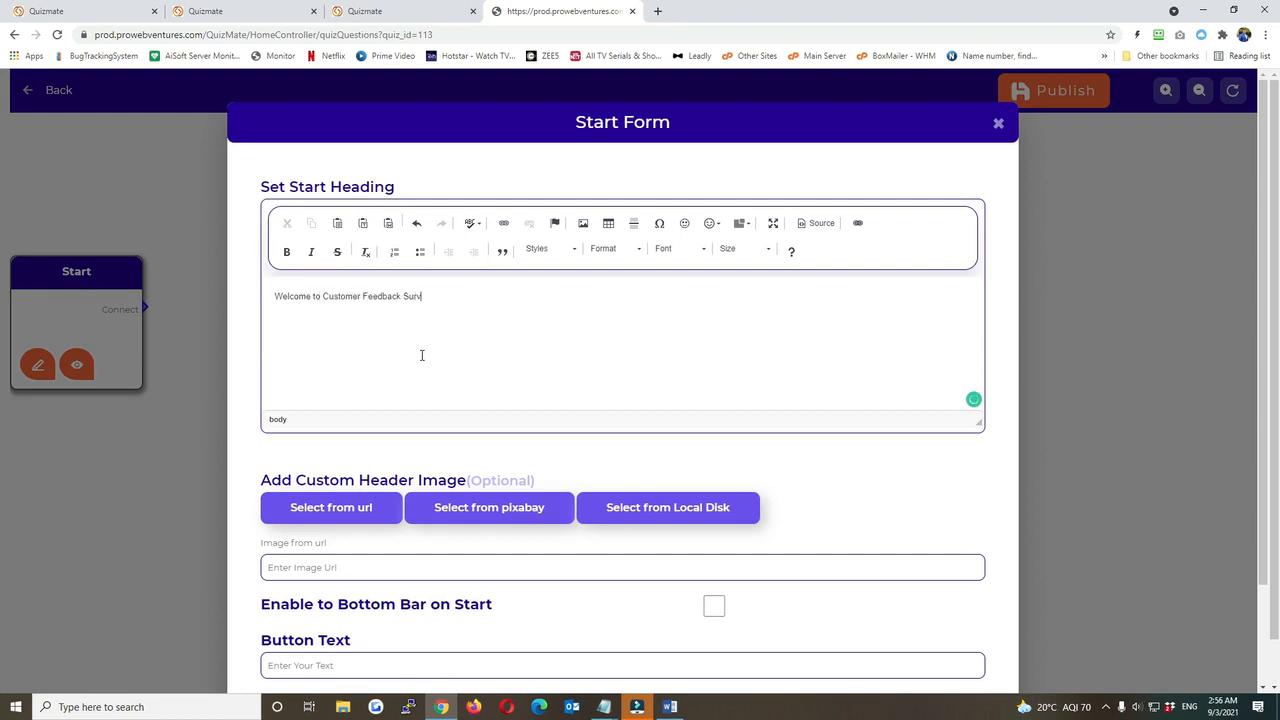
scroll(635, 393, down, 1)
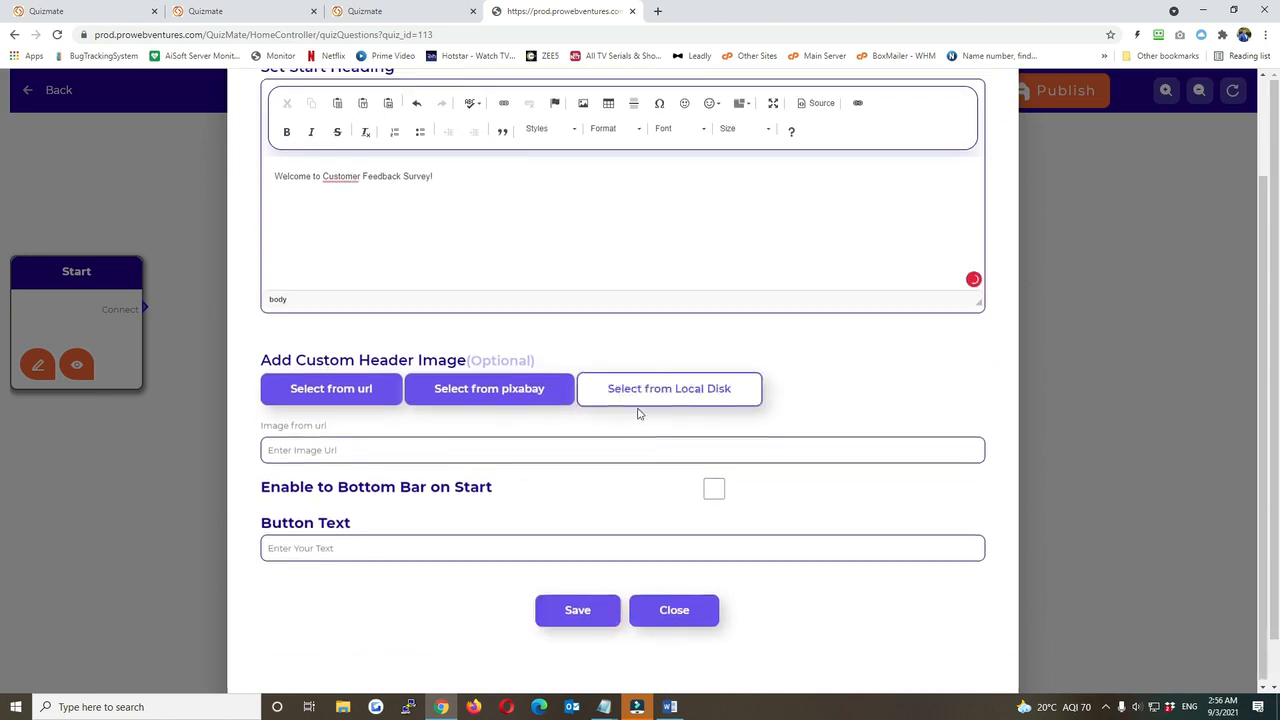
click(370, 552)
text(Start)
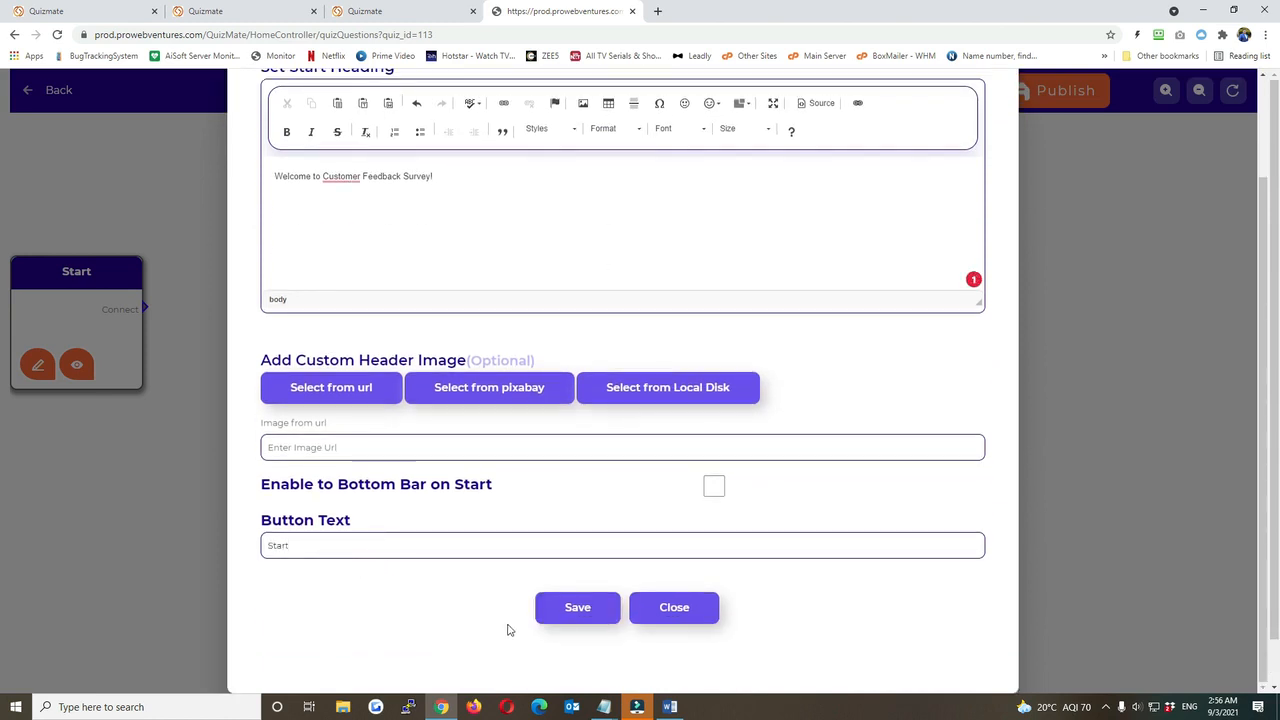
click(575, 605)
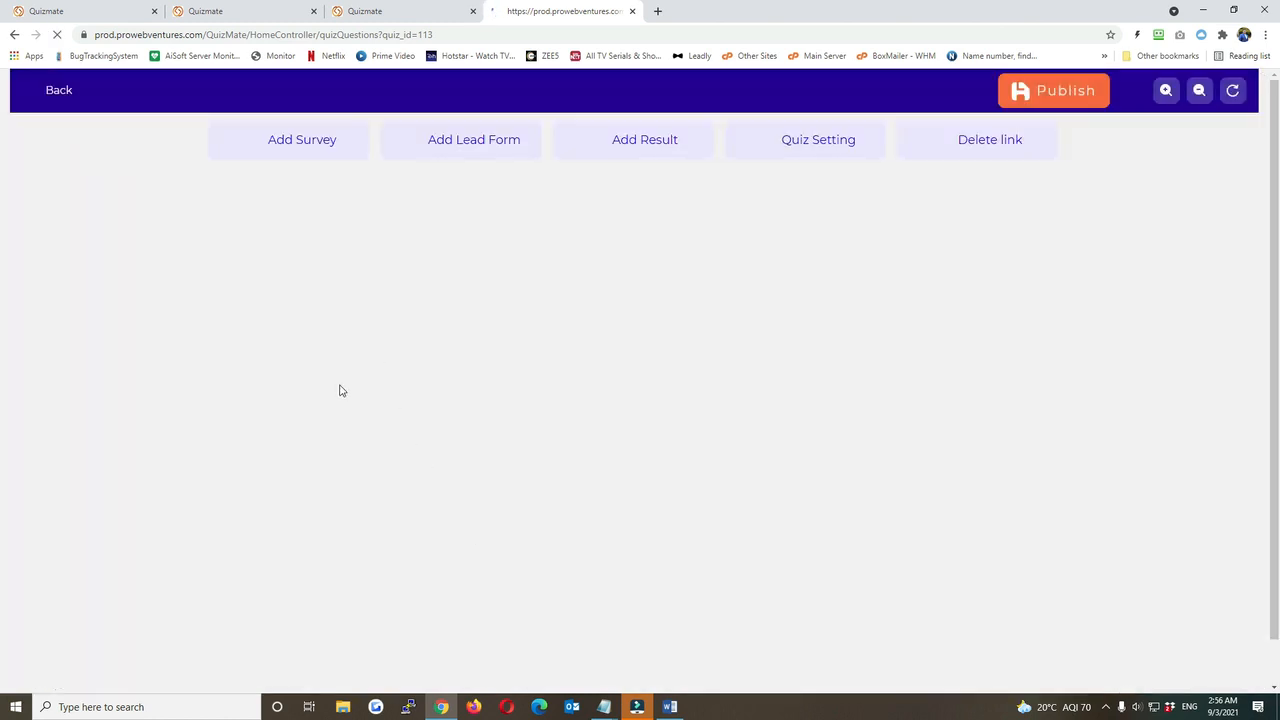
Step: Add a survey question connected to Start and title it "How would you like to rate our Support Executive's Feedback?"
click(360, 140)
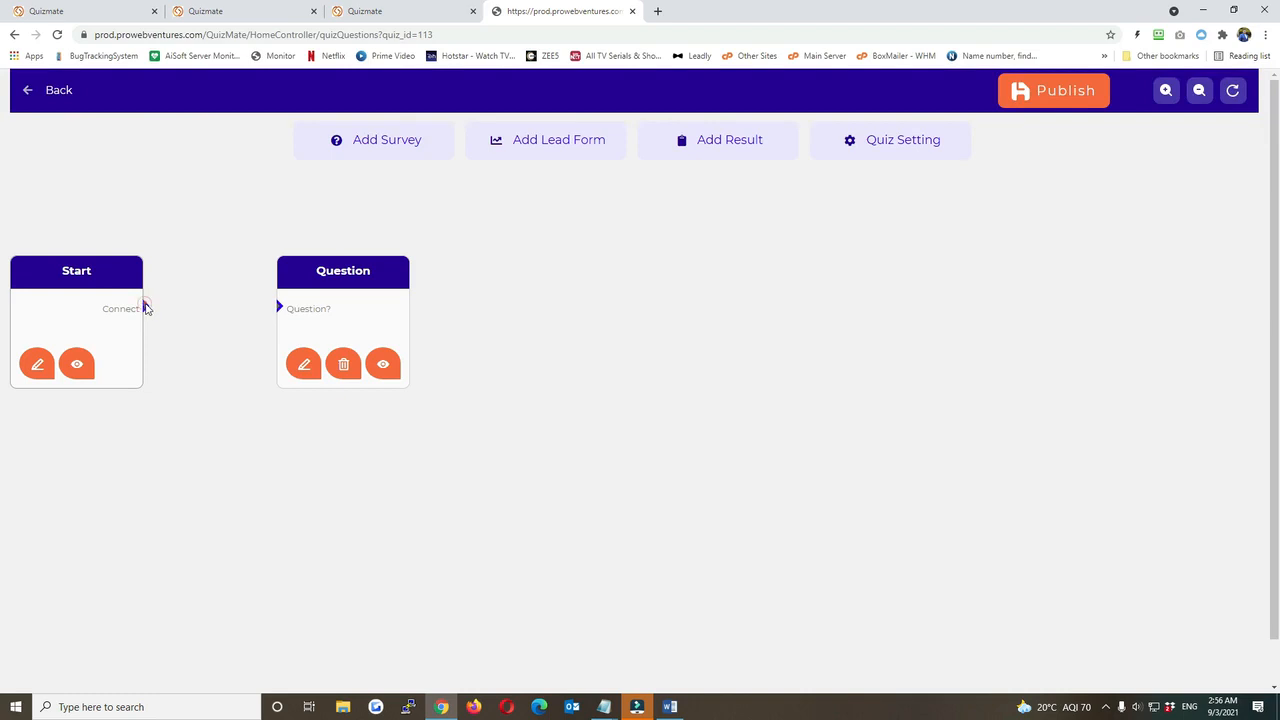
drag(145, 308, 279, 305)
click(296, 355)
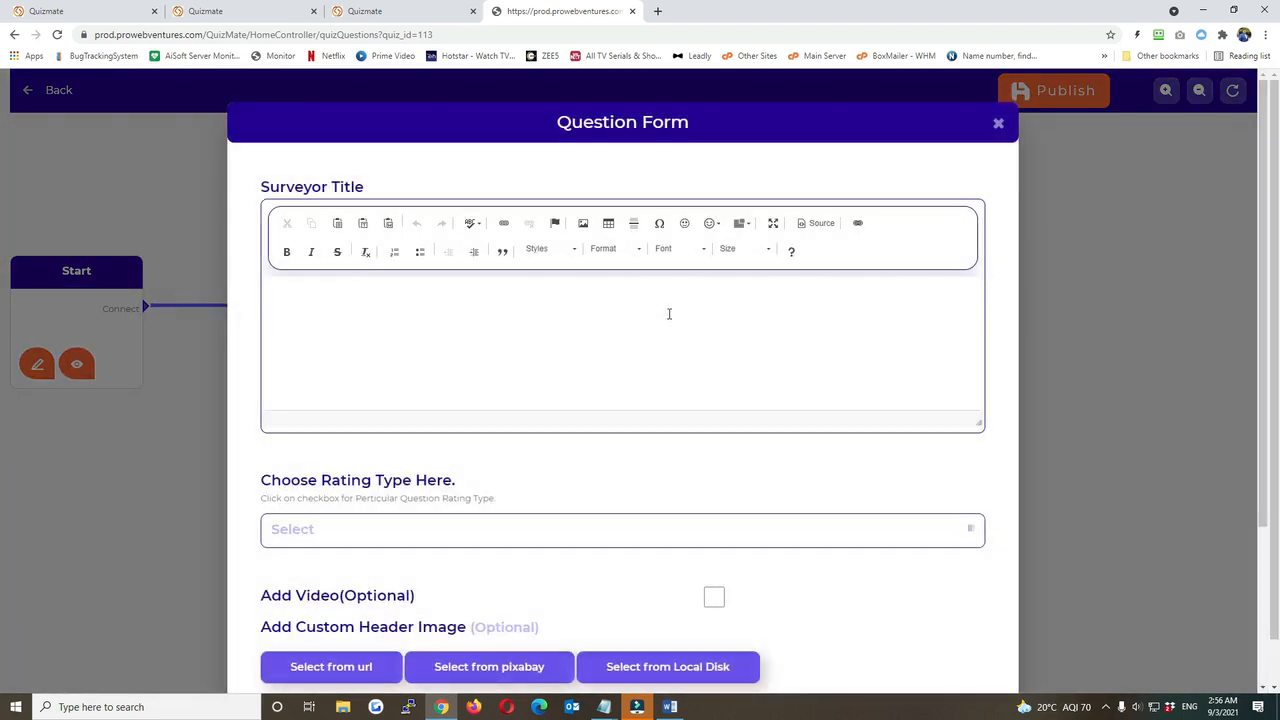
click(612, 379)
key(alt+Tab)
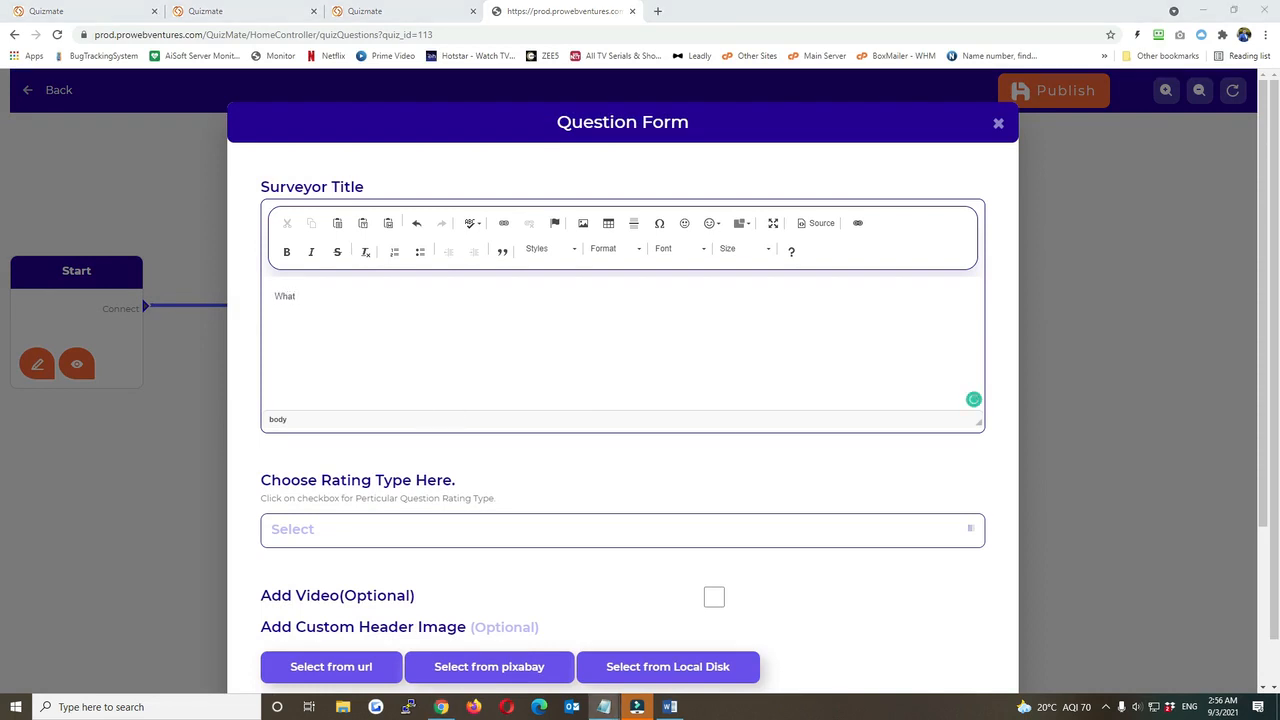
double_click(324, 297)
text(How would you like to rate our Support Executive's Feedback?)
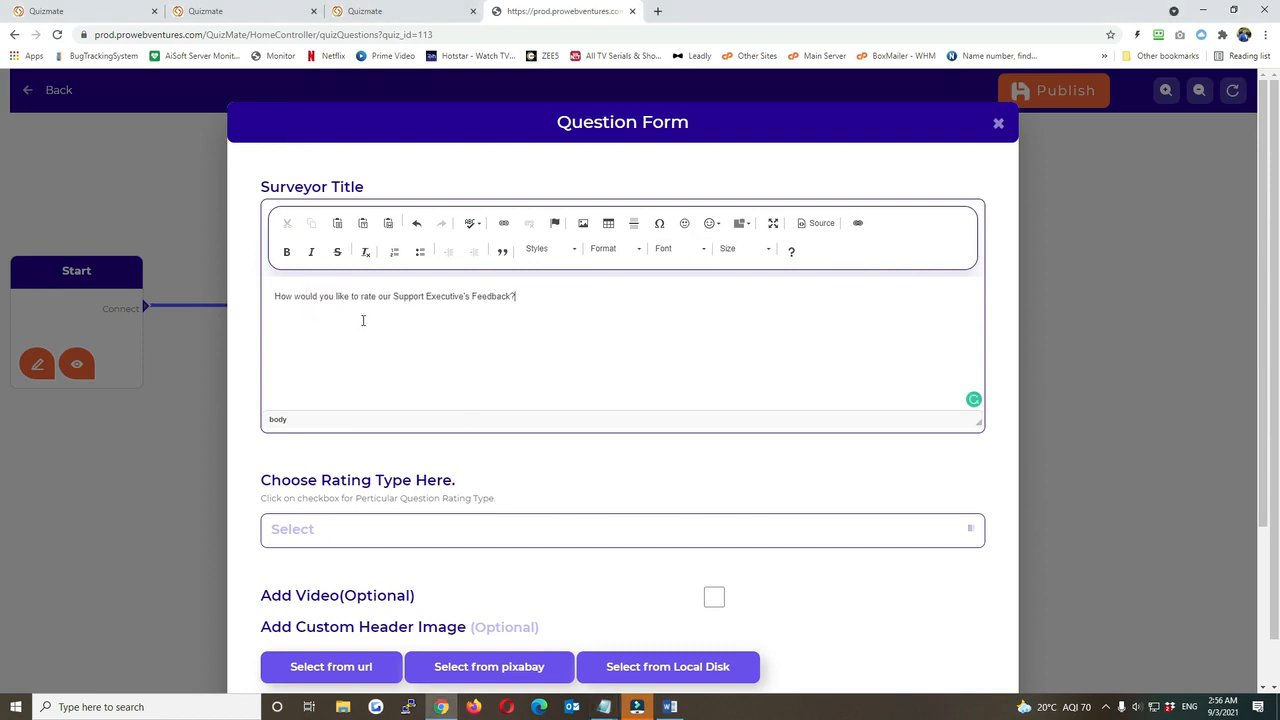
Step: Set the Support Executive question's rating type to Star Rating and save the question form
scroll(426, 300, down, 2)
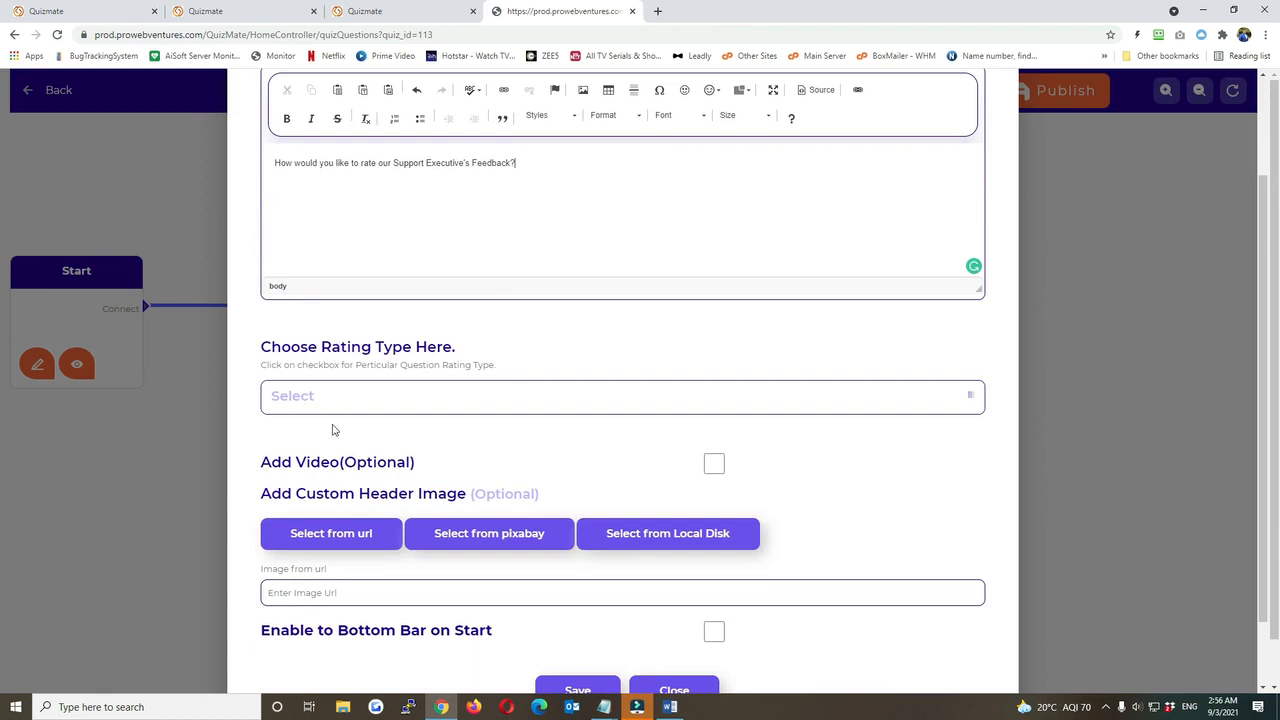
click(354, 400)
scroll(378, 600, down, 1)
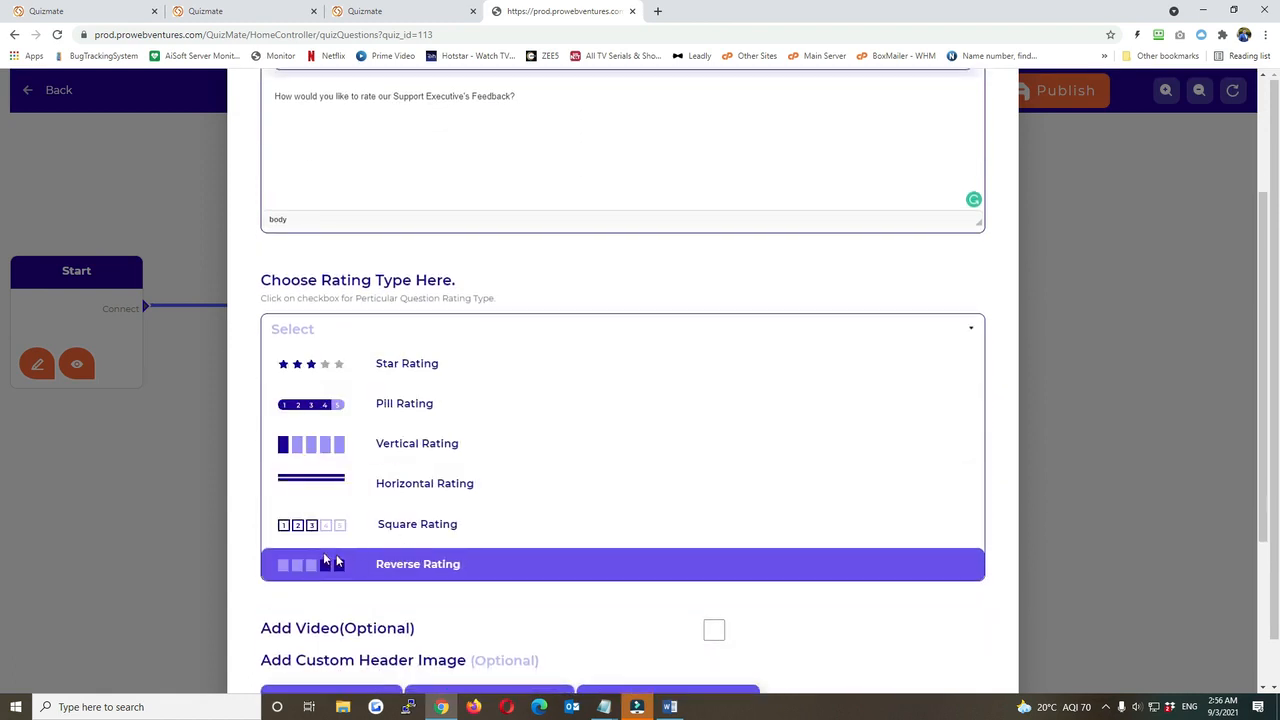
click(338, 364)
scroll(560, 530, down, 1)
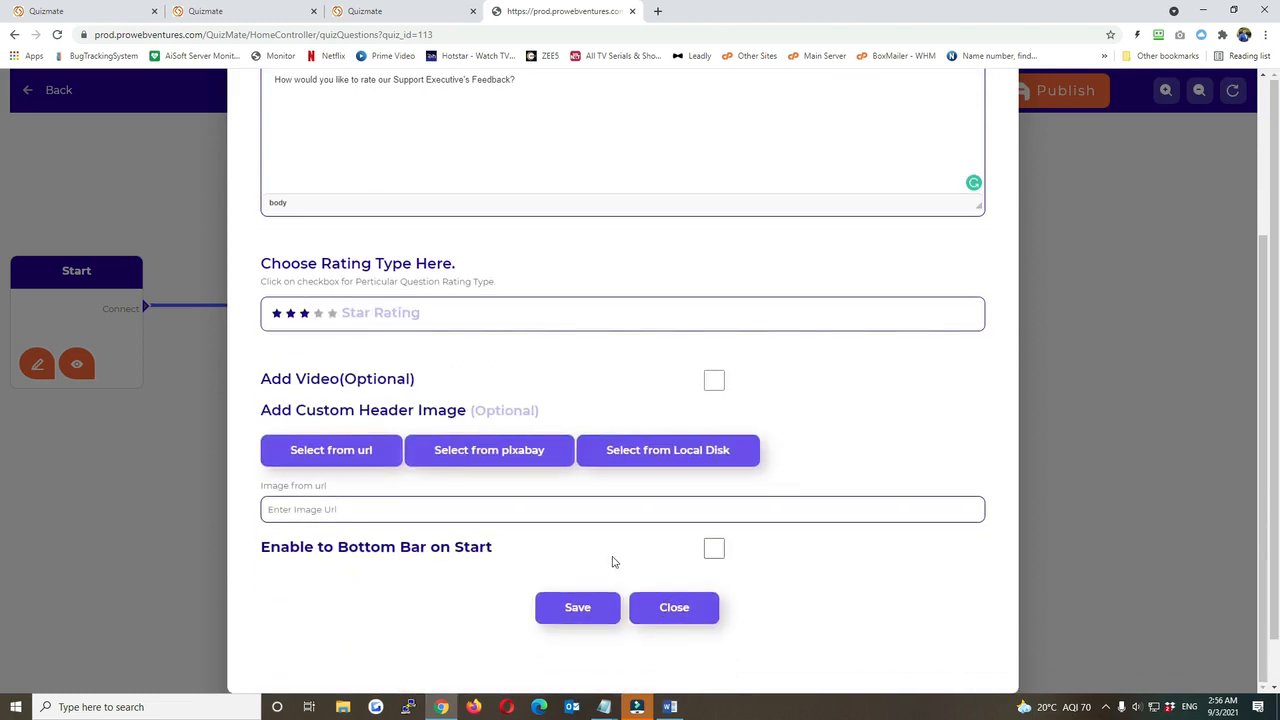
click(575, 617)
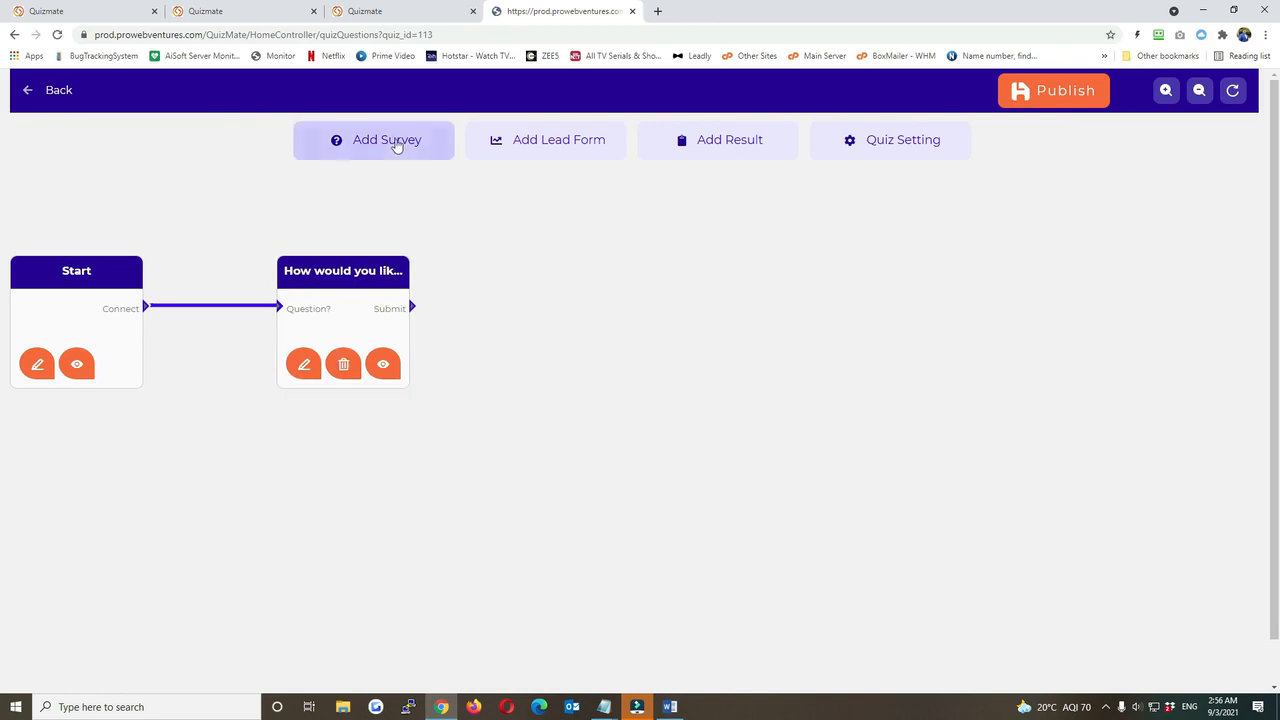
Step: Add a second survey question connected to the first and title it "How would you like to rate our turn around time for your problem?"
click(394, 139)
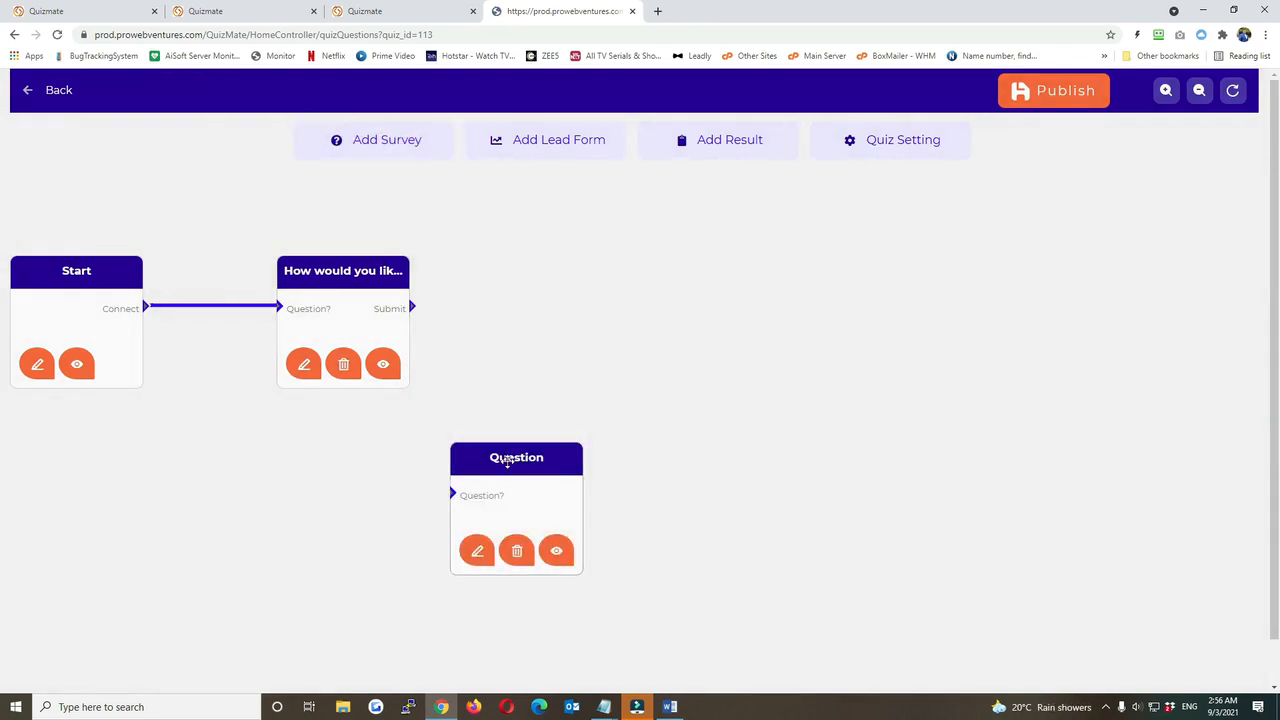
drag(411, 307, 481, 364)
click(503, 416)
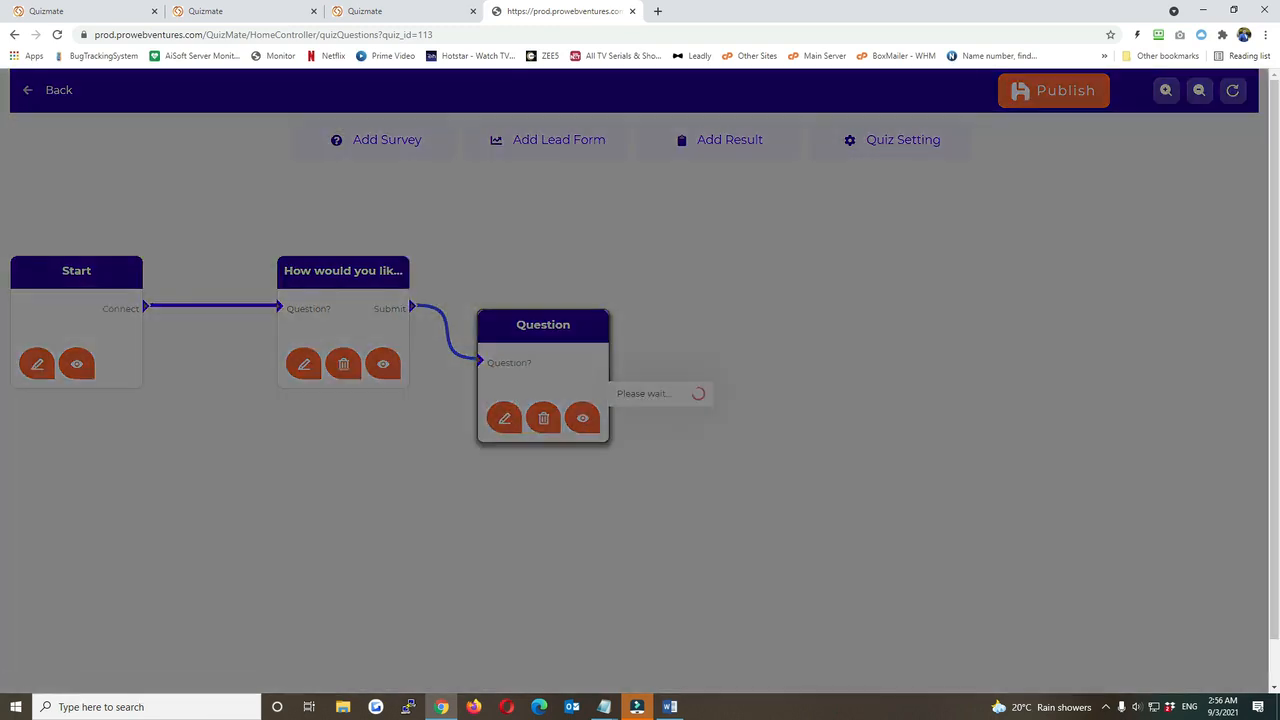
key(alt+Tab)
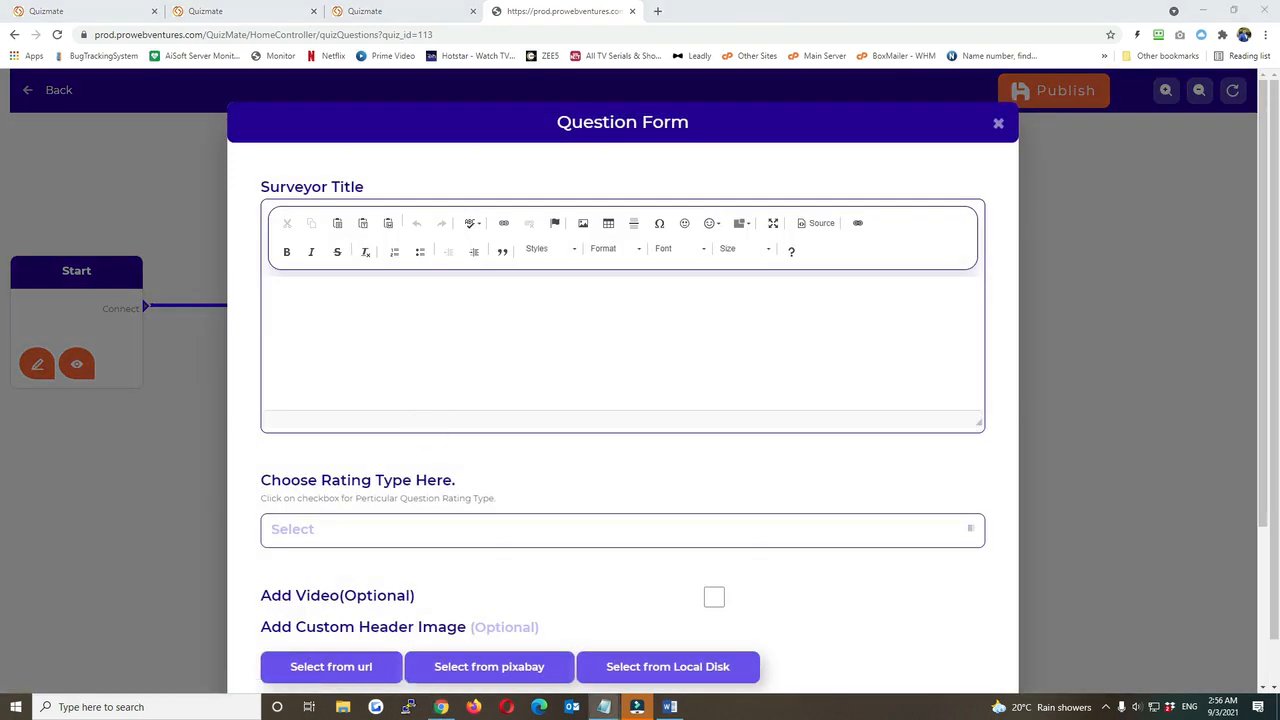
click(567, 351)
text(How would you like to rate our turn around time for your problem?)
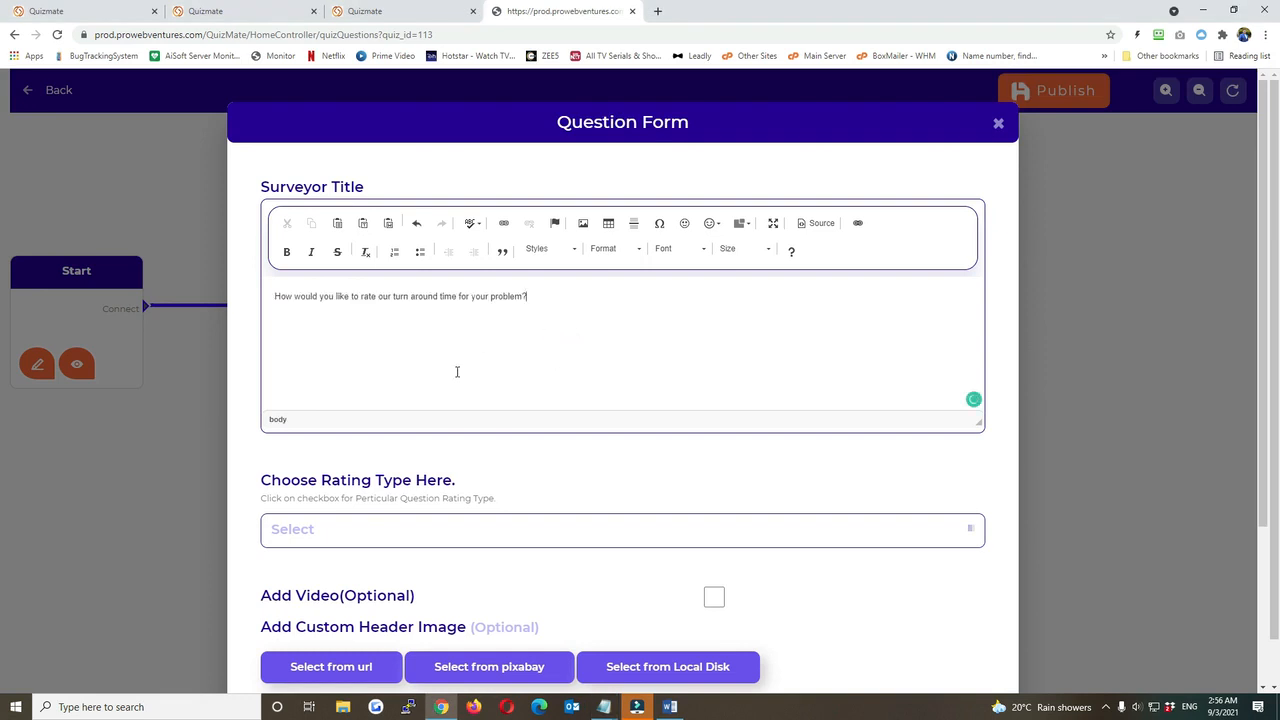
Step: Set the turn around time question's rating type to Pill Rating and save the question form
scroll(456, 362, down, 2)
click(430, 338)
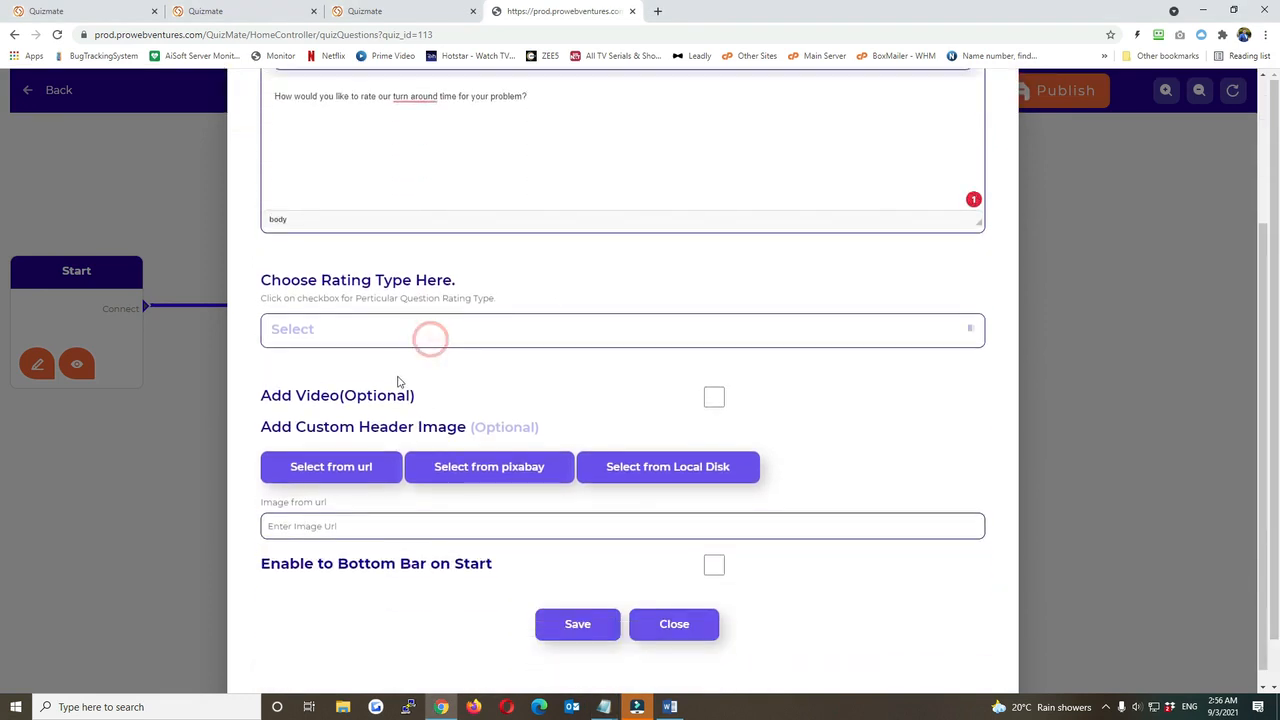
click(336, 334)
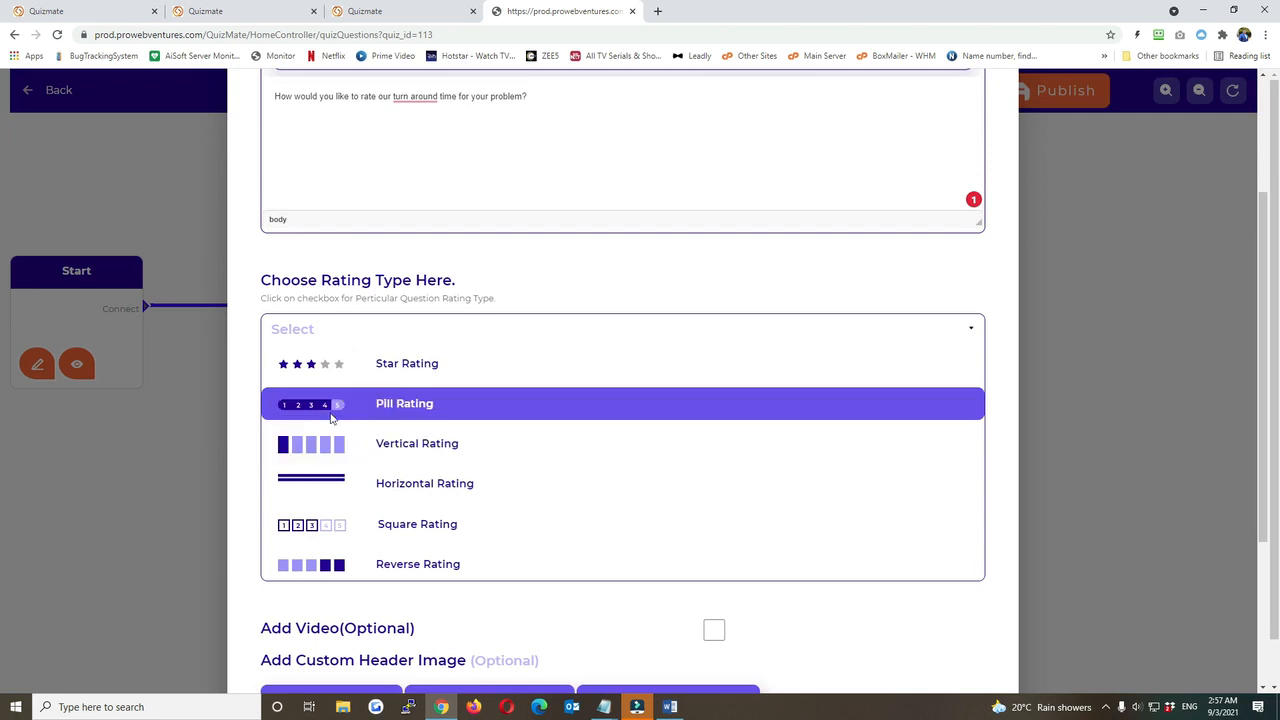
click(338, 402)
click(583, 628)
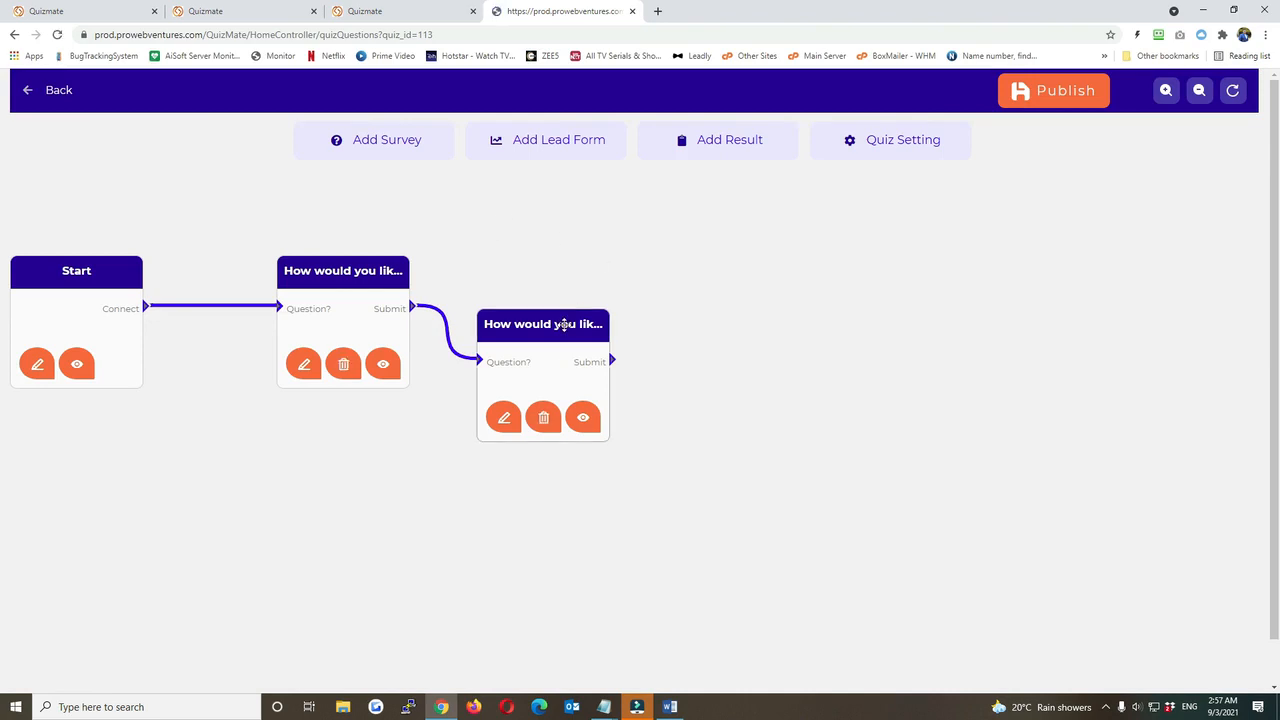
Step: Move the second question block slightly up, then add a Lead block and connect the question's Submit output to it
drag(565, 325, 565, 312)
click(577, 150)
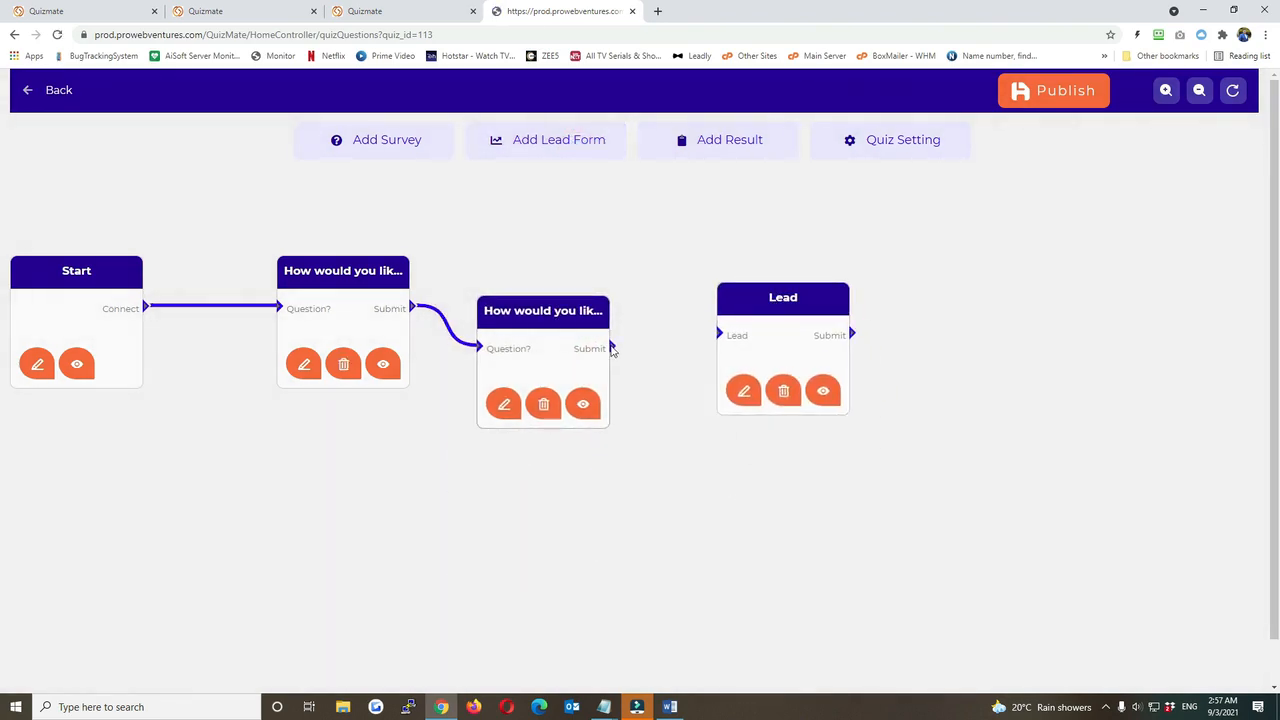
drag(612, 348, 719, 335)
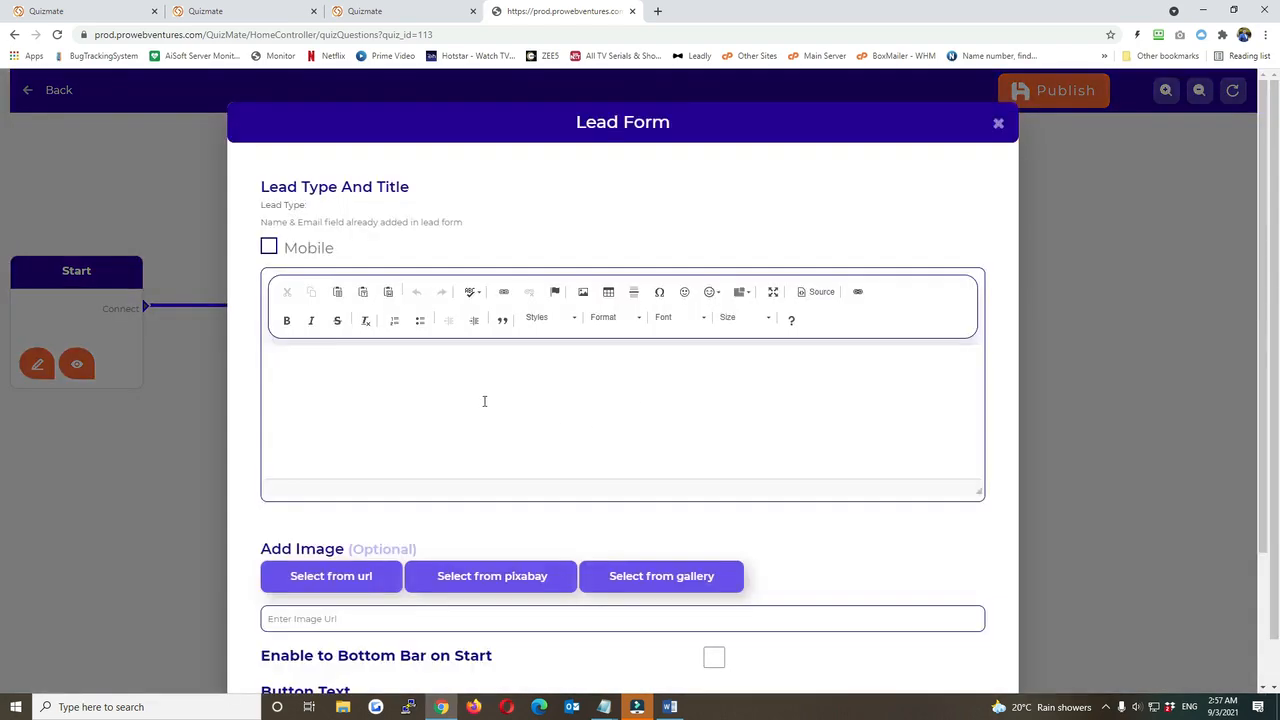
Step: Set the Lead form's title to "Thanks for your inputs. Please share your email ID so we can get back to you ASAP", add button text, and save
click(483, 400)
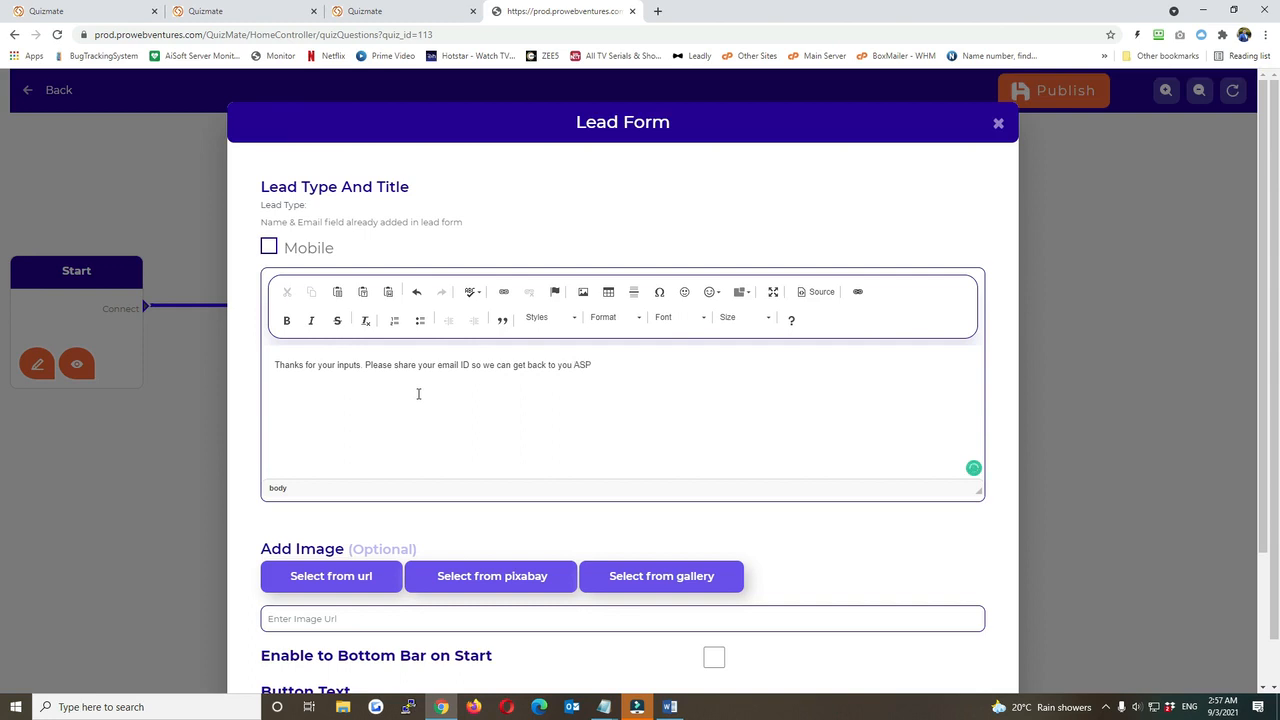
scroll(418, 394, down, 2)
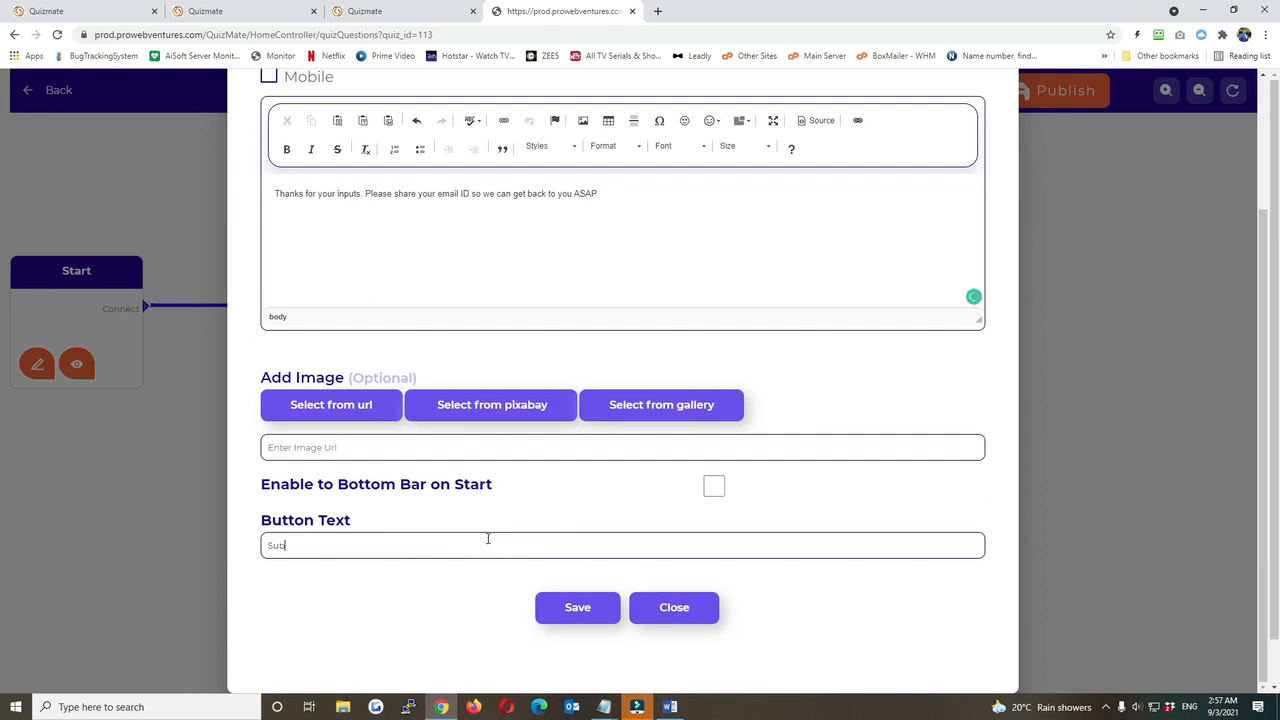
click(581, 609)
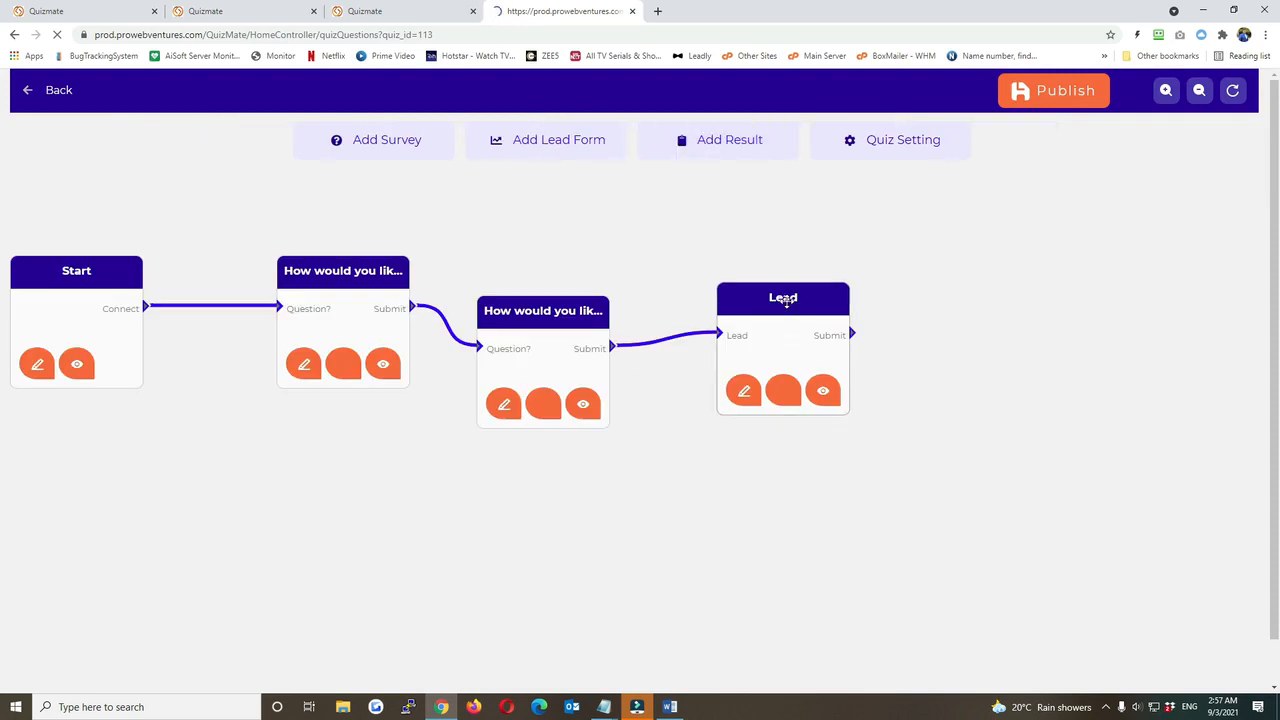
Step: Add a Result block fed by Lead's Submit output, with the heading "Thanks! We will get back to you ASAP!" and button text "Exit", and save
click(736, 147)
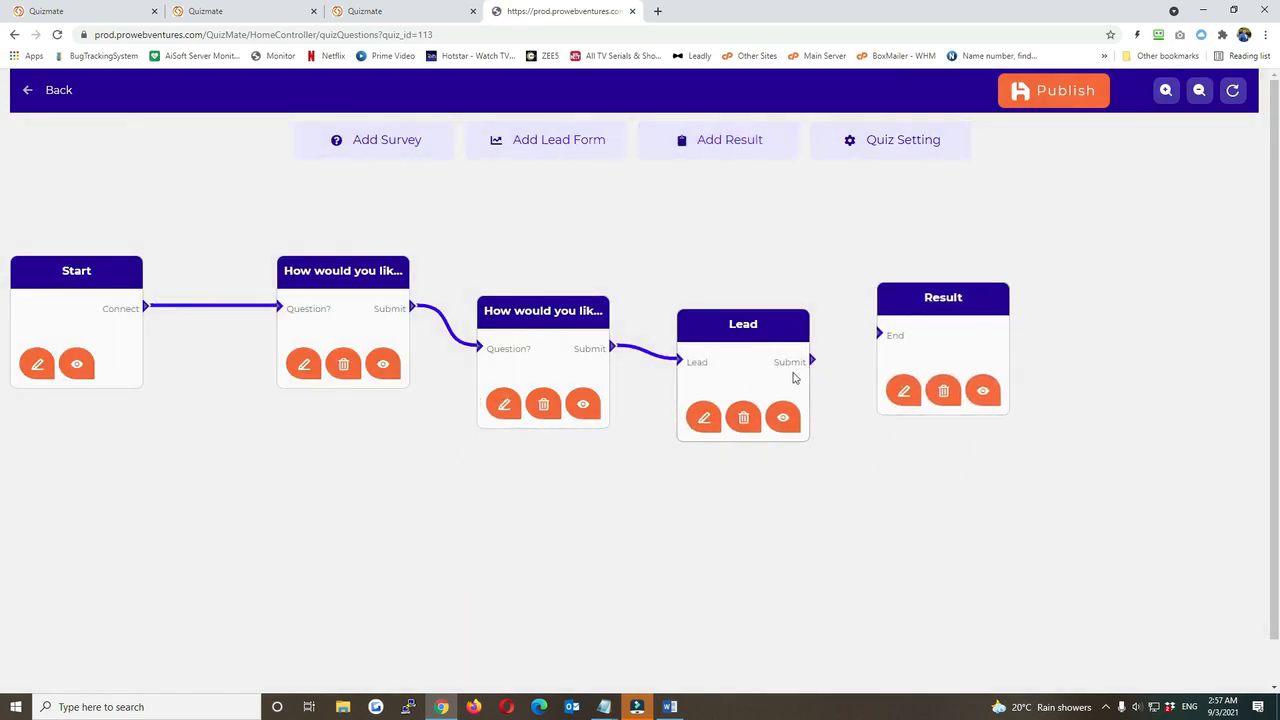
drag(813, 362, 880, 336)
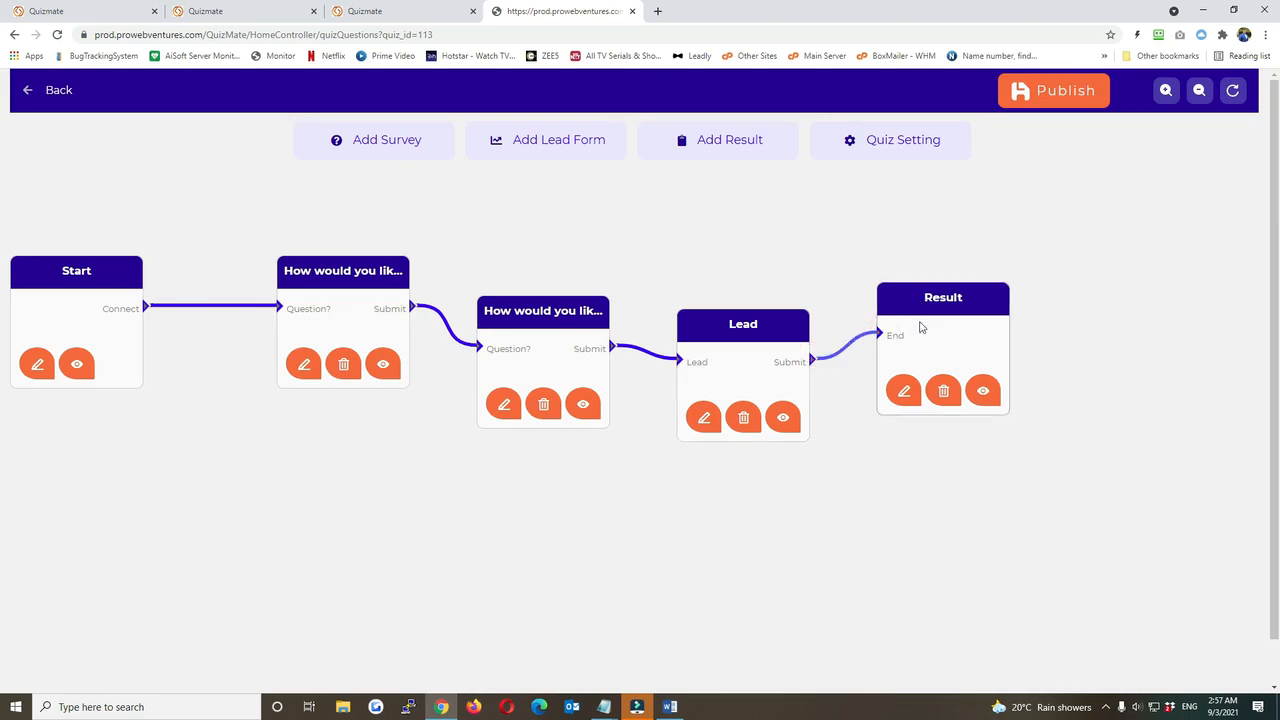
click(900, 392)
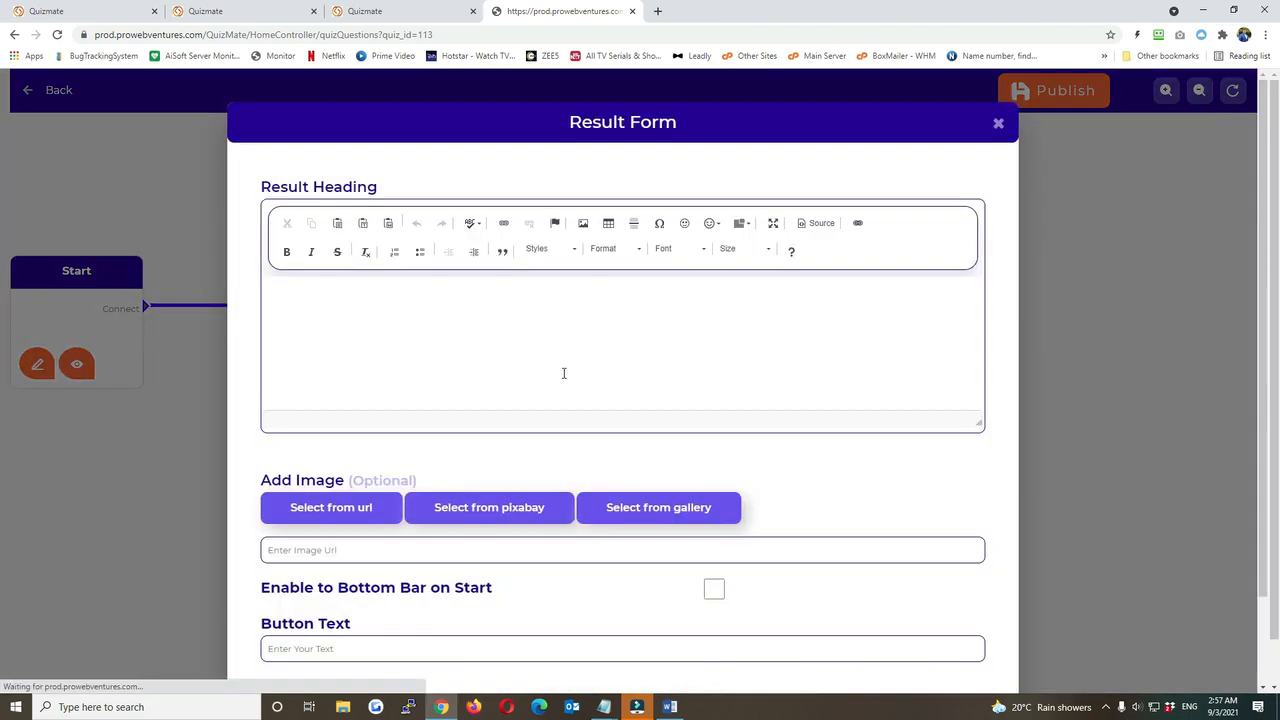
text(Thanks)
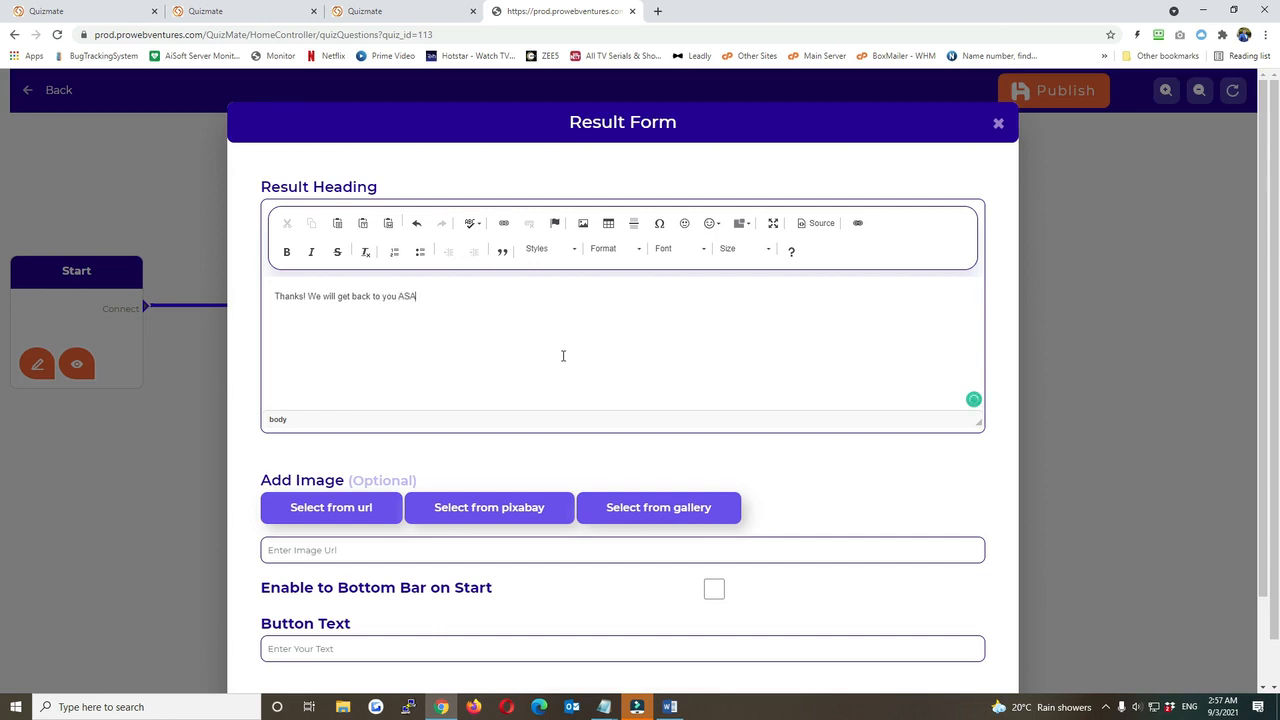
scroll(650, 420, down, 2)
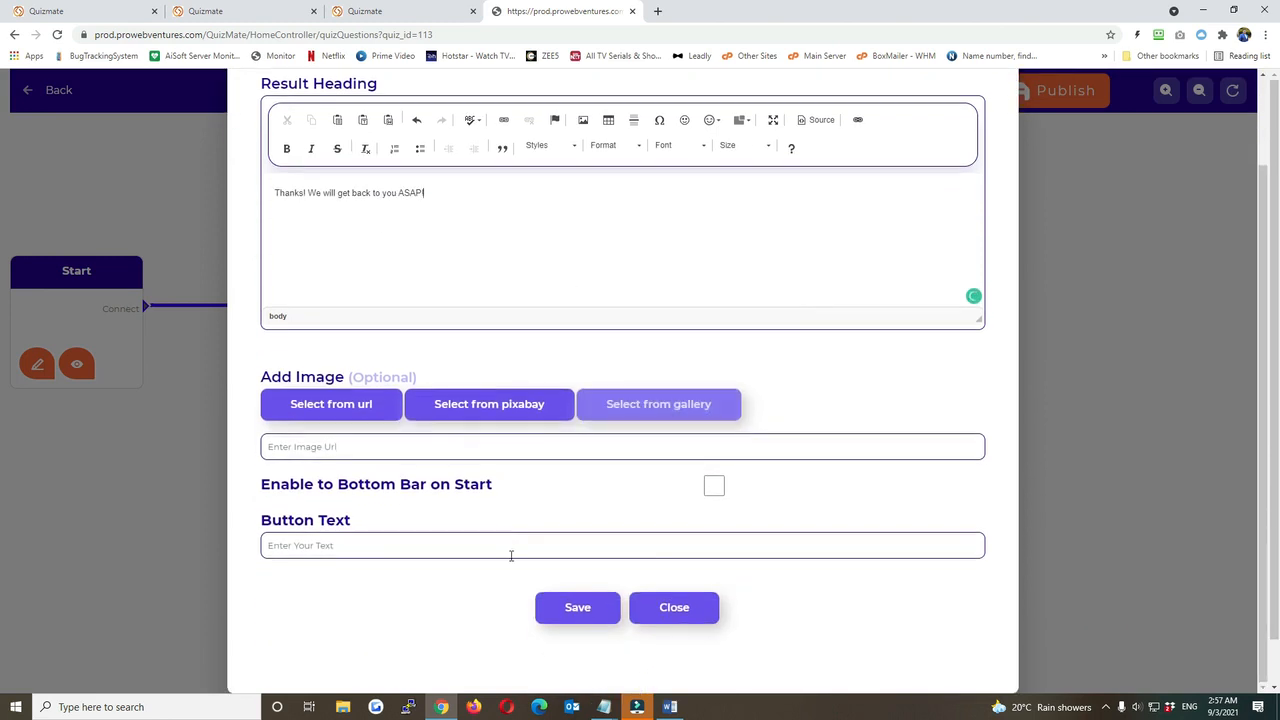
click(565, 605)
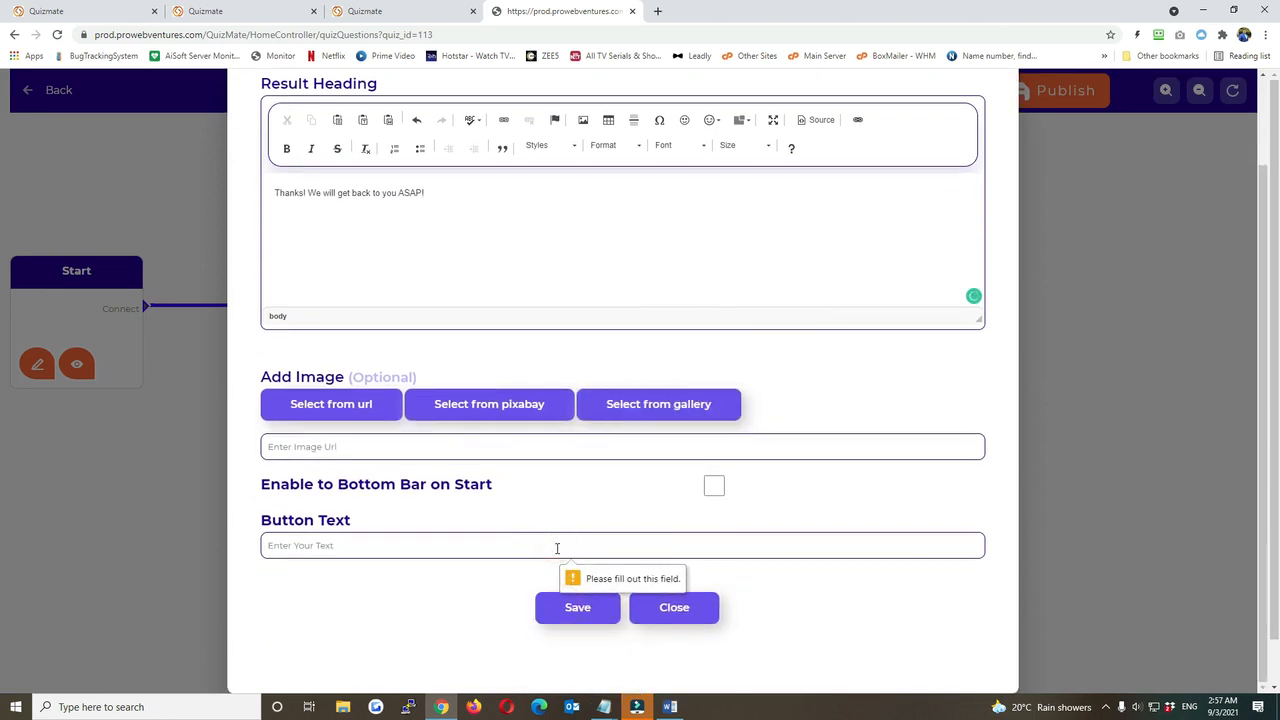
text(Exit)
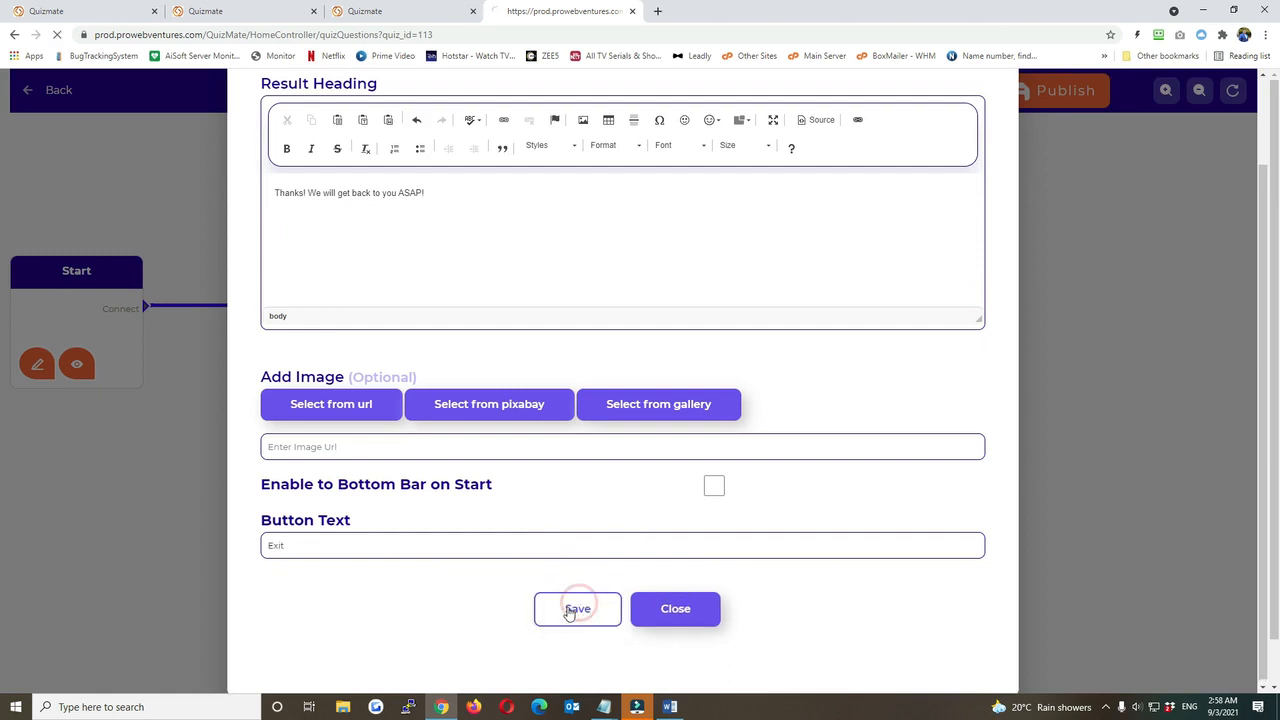
click(572, 610)
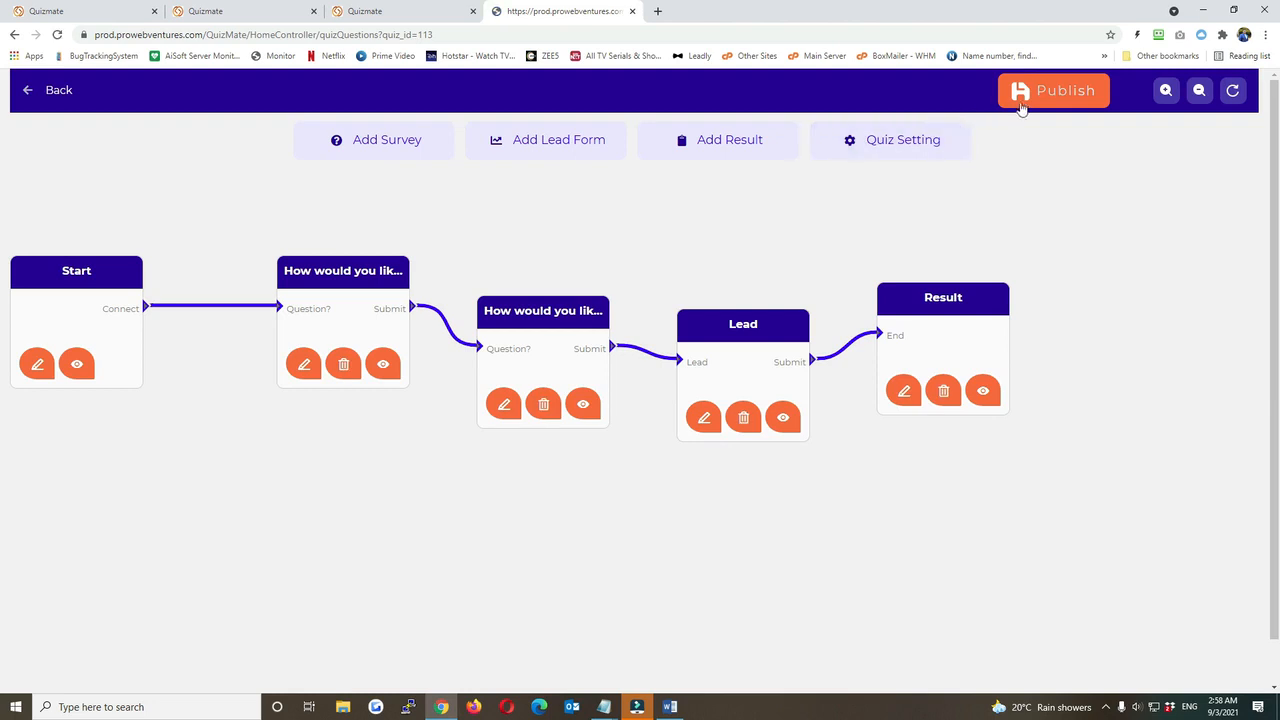
Step: Publish the survey and, in its preview, rate the Support Executive's feedback 2 stars and the turn around time 3
click(1020, 105)
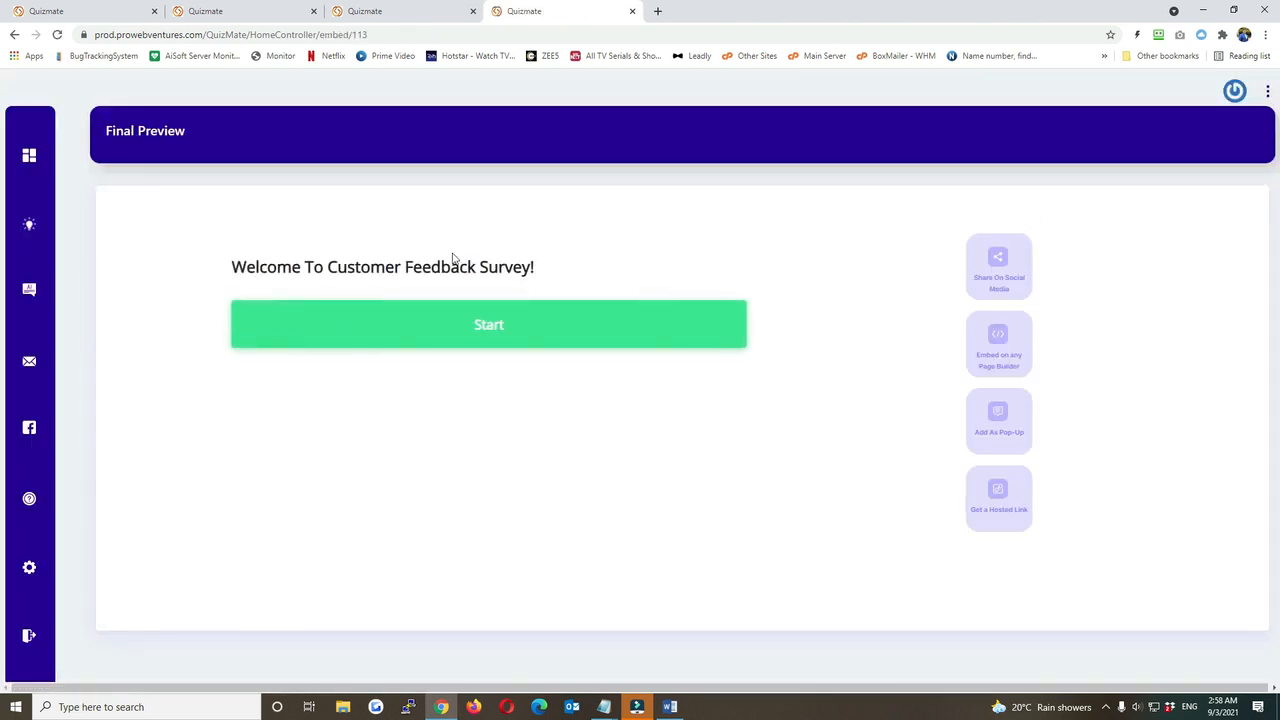
click(474, 328)
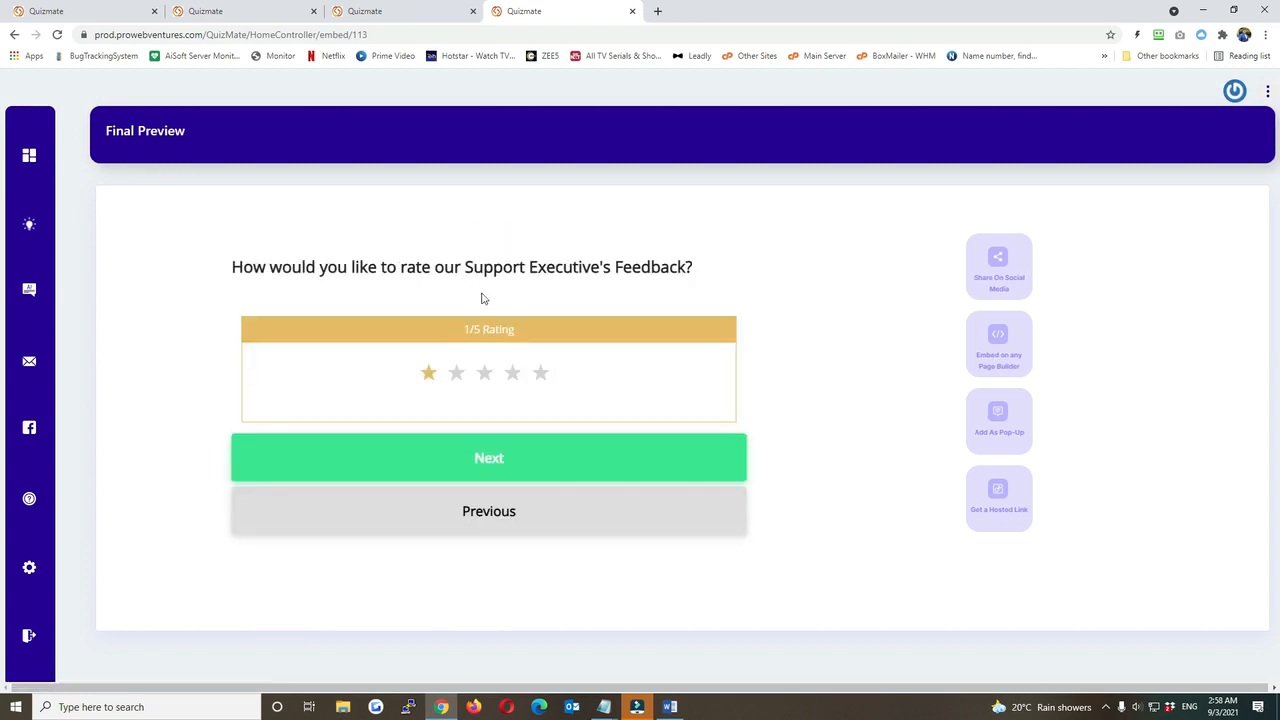
click(462, 378)
click(486, 457)
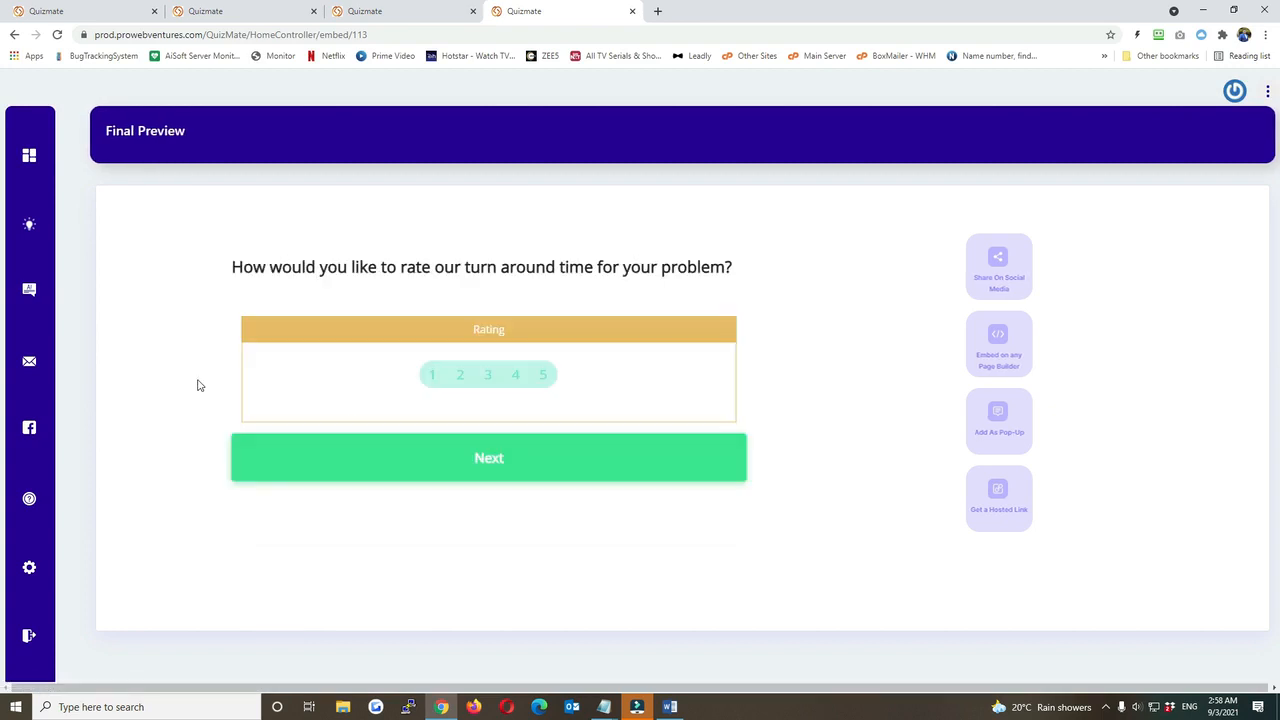
click(490, 380)
click(770, 110)
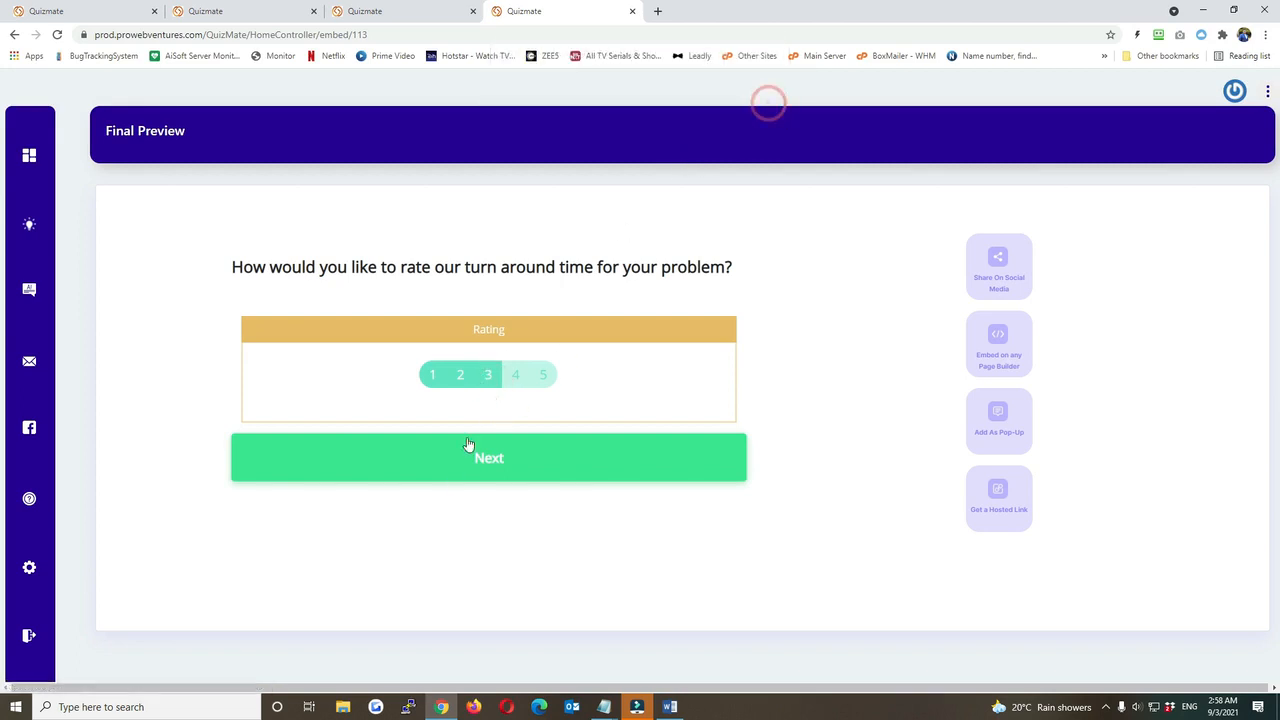
click(429, 465)
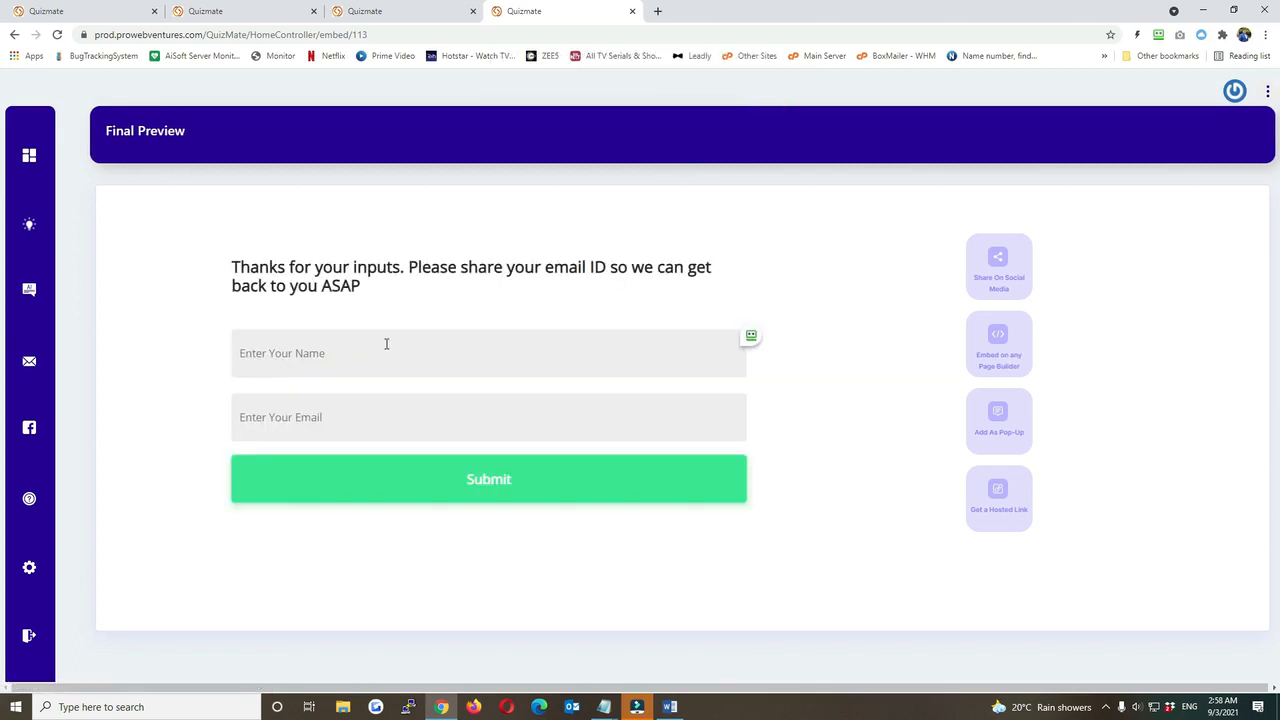
Step: Submit the preview's lead form with the name "test" and a test email address
click(387, 344)
text(test)
click(345, 413)
text(tes)
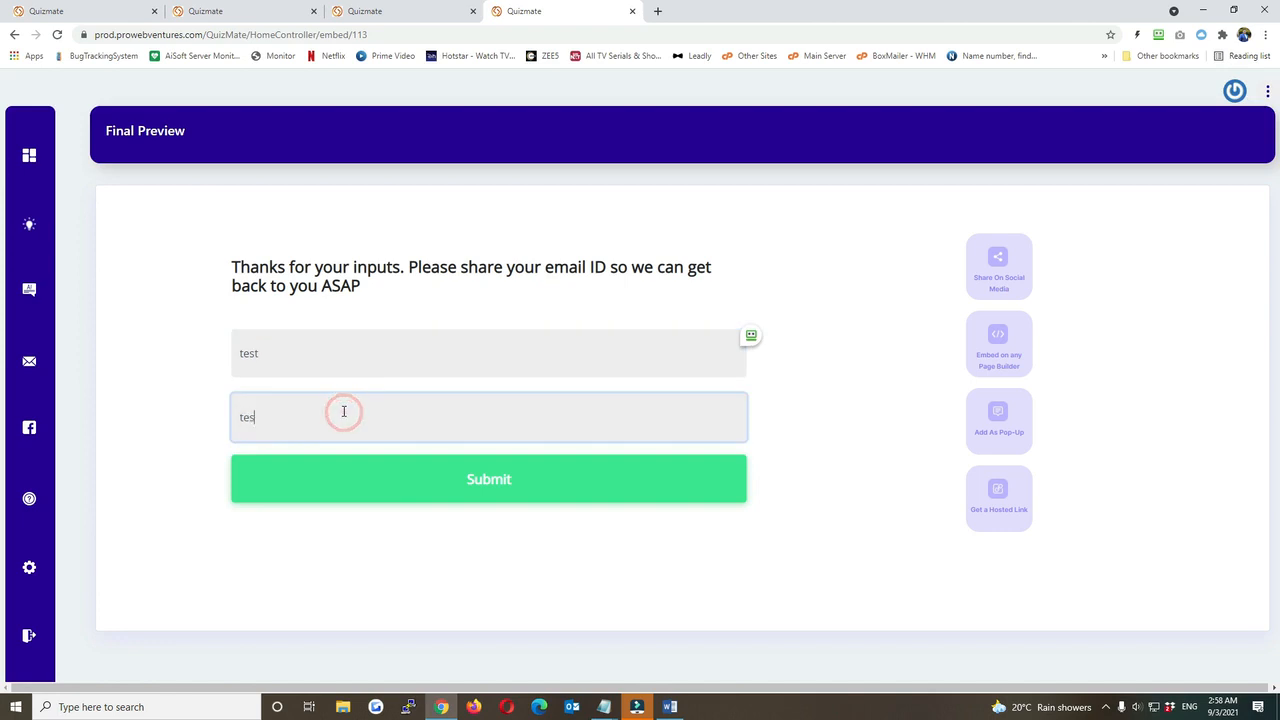
text(@test.com)
click(457, 487)
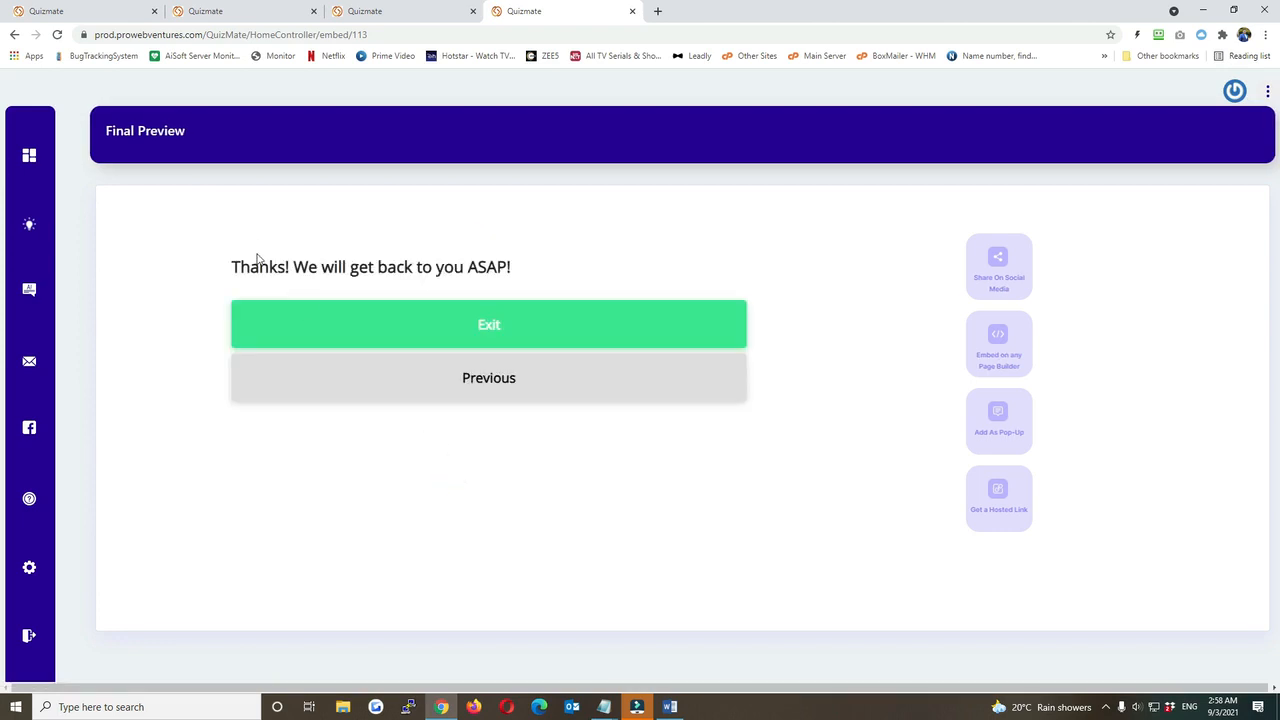
Step: Start creating a new quiz and choose Poll Type Quiz as its type
mouse_move(40, 240)
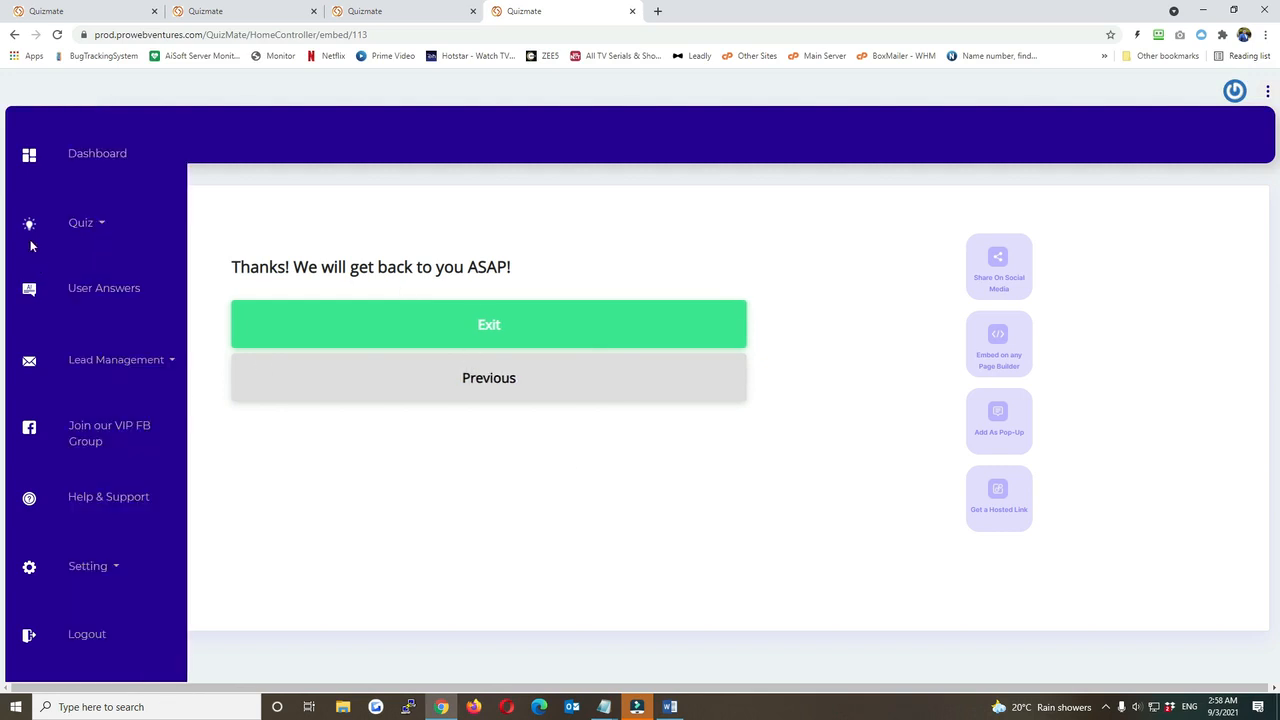
click(100, 226)
click(106, 250)
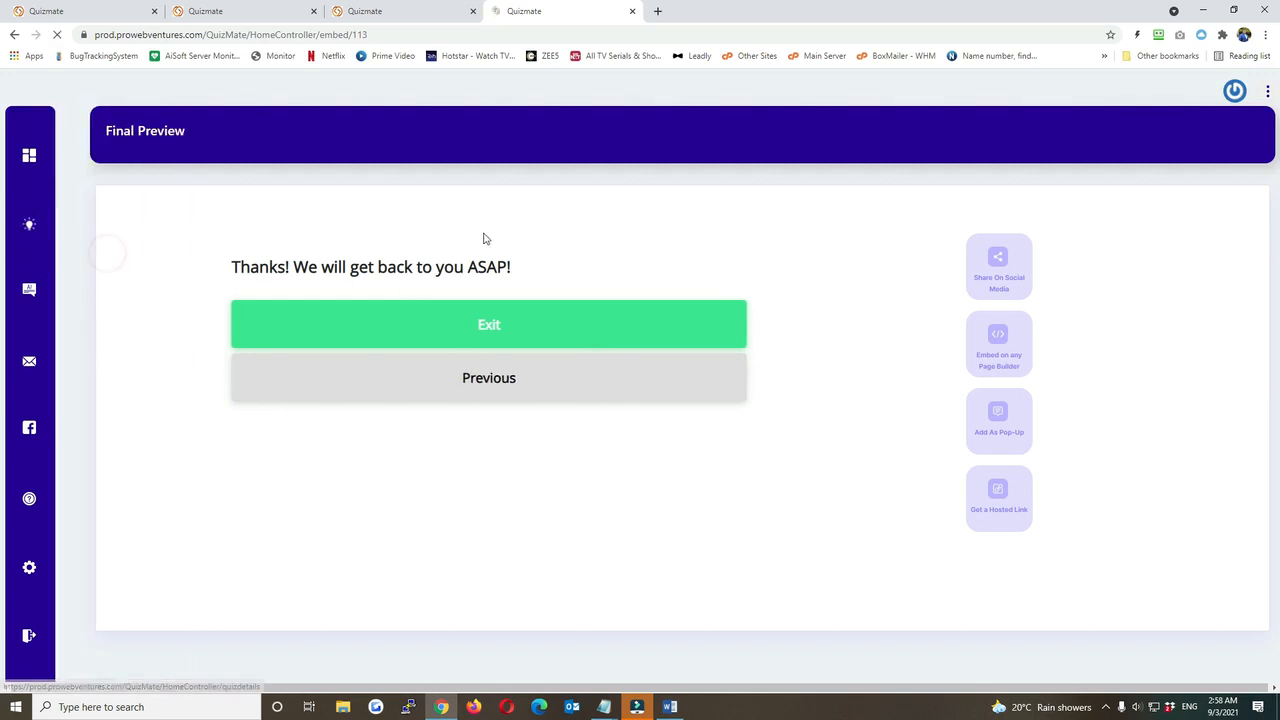
scroll(514, 283, down, 3)
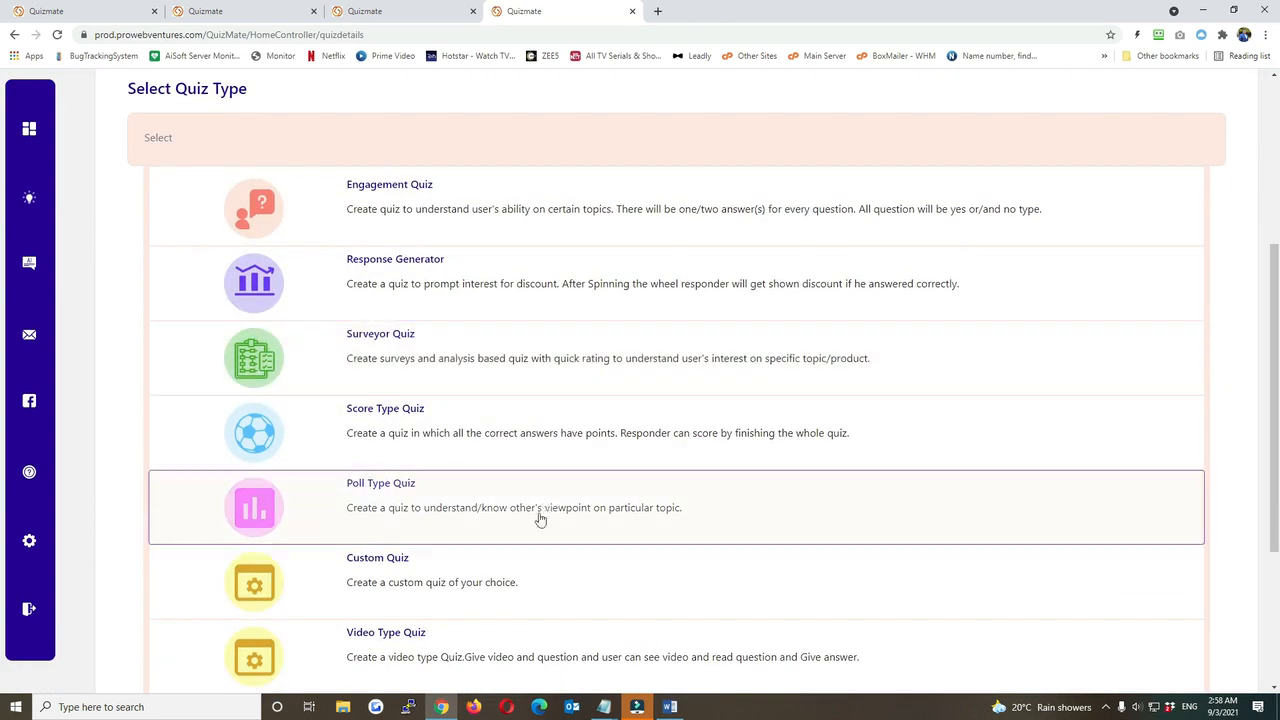
scroll(462, 383, down, 1)
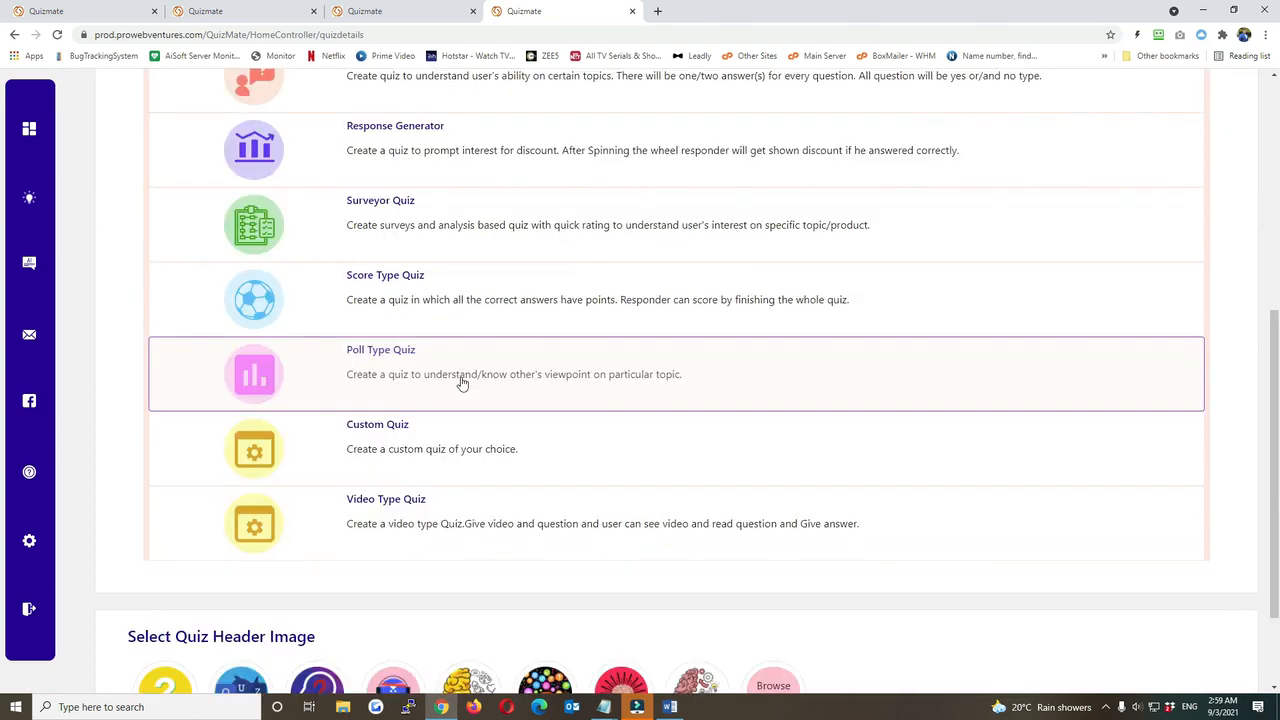
drag(464, 364, 460, 363)
Step: Name the new quiz "Poll Test 1" and continue to its question flow
scroll(400, 340, up, 2)
click(330, 129)
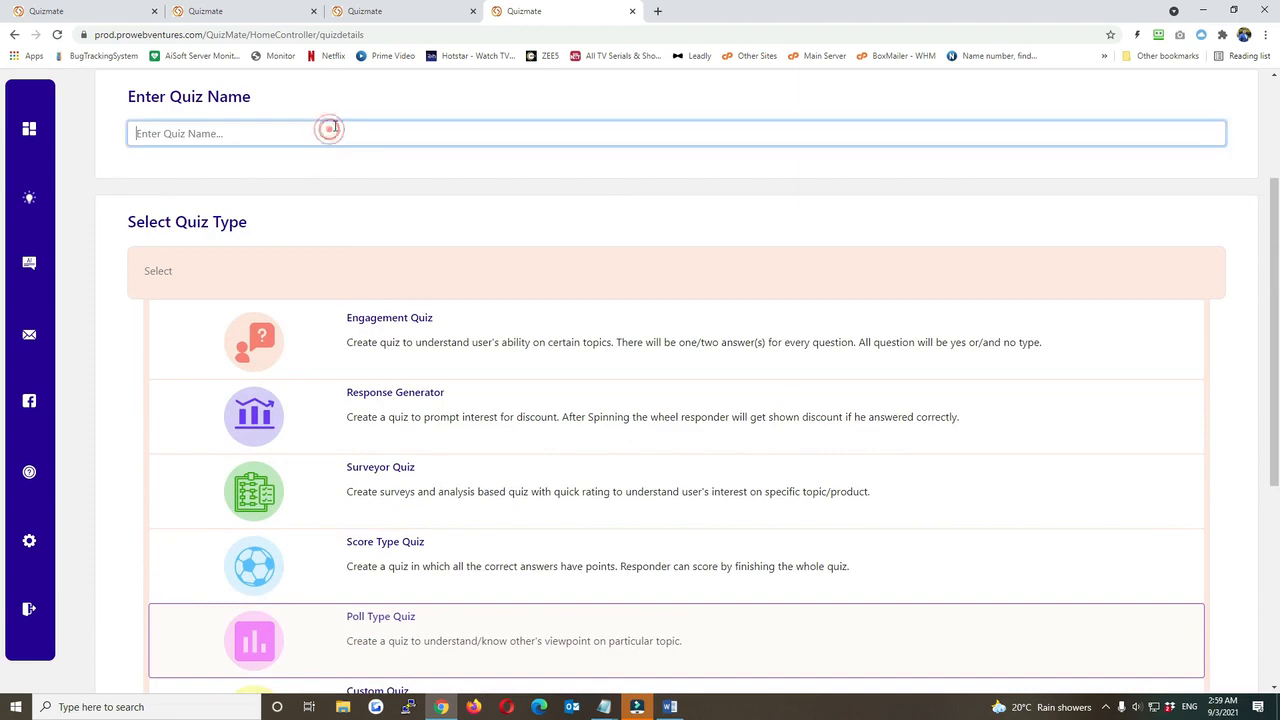
text(Poll Test 1)
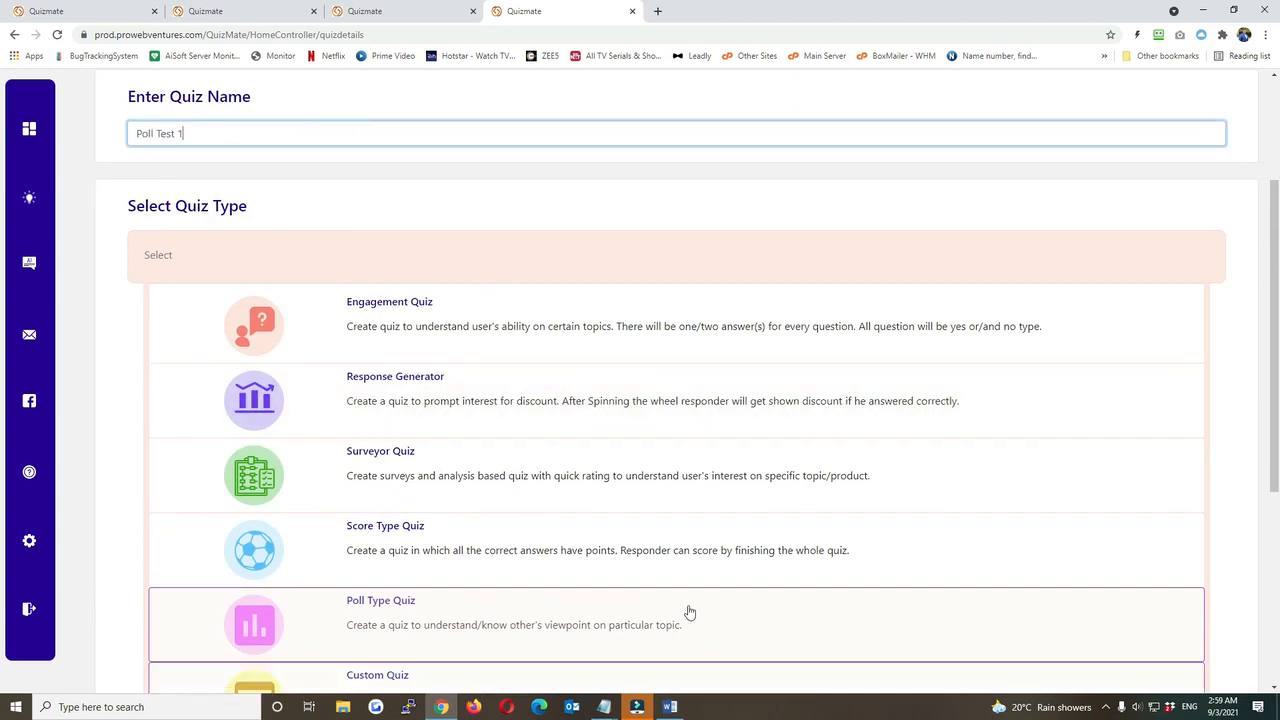
scroll(894, 471, down, 4)
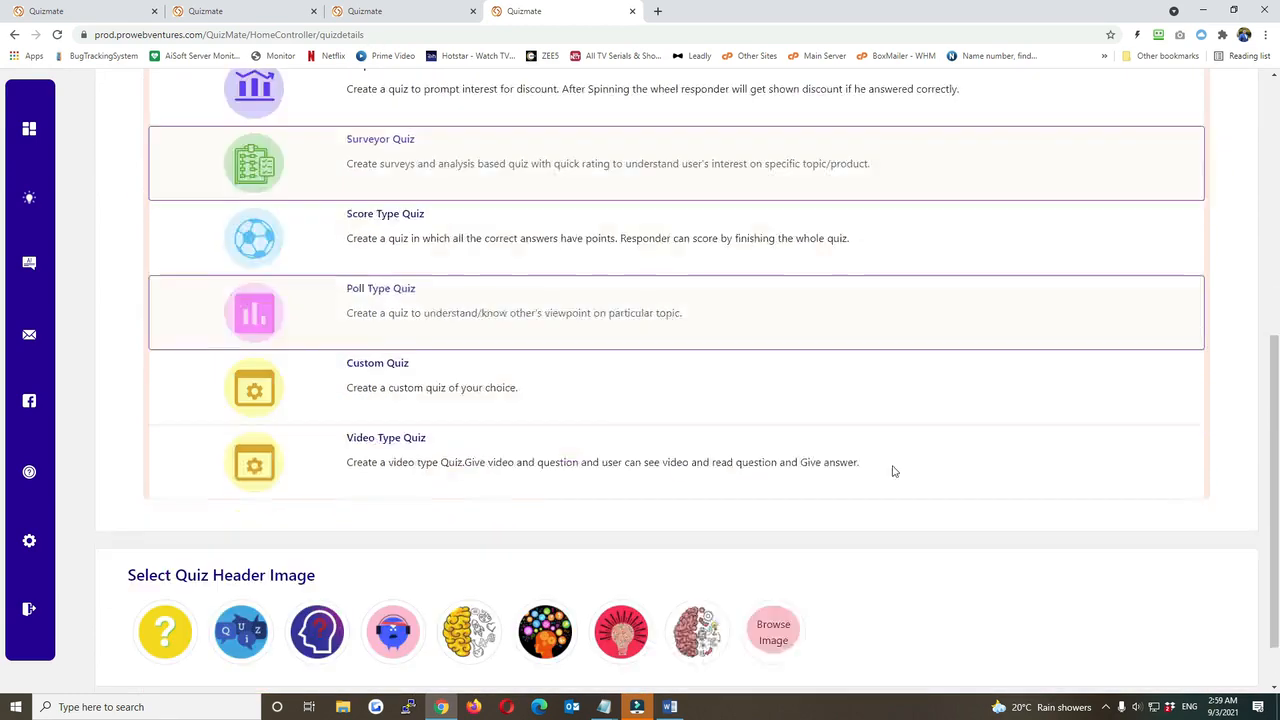
click(1222, 651)
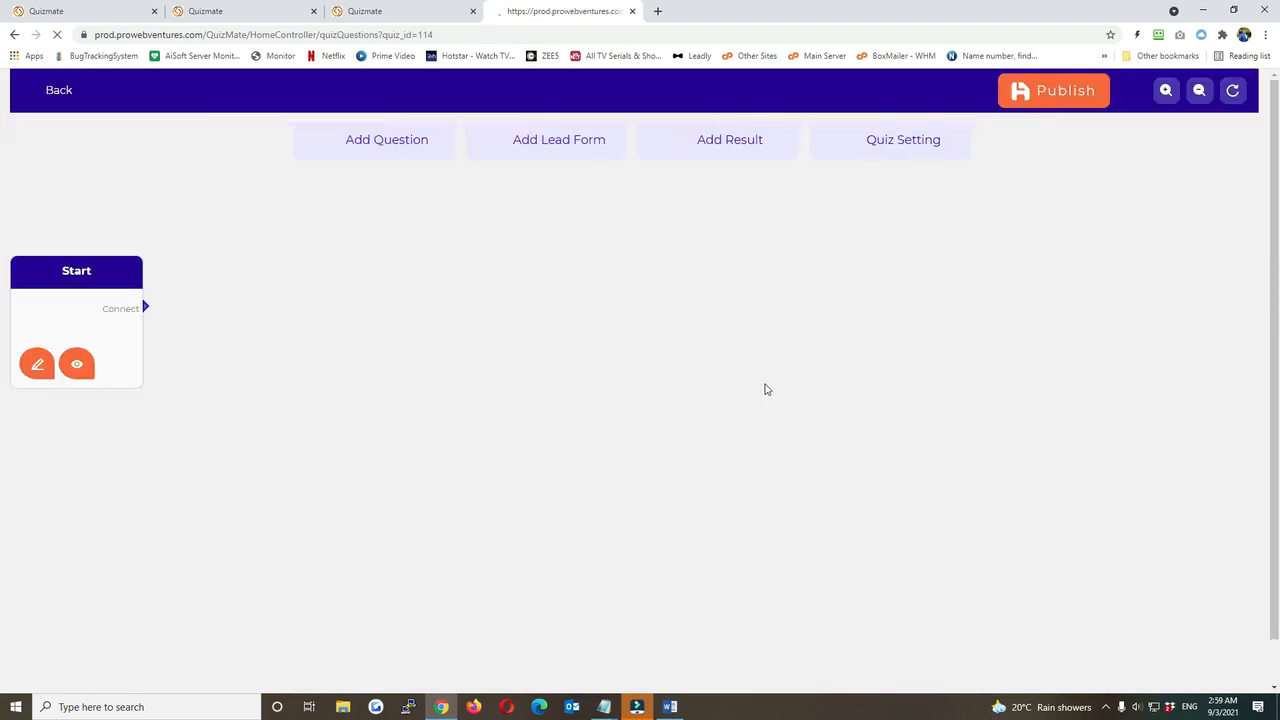
Step: Move the Start block slightly to the right, add a Question block and open its form
drag(127, 272, 221, 259)
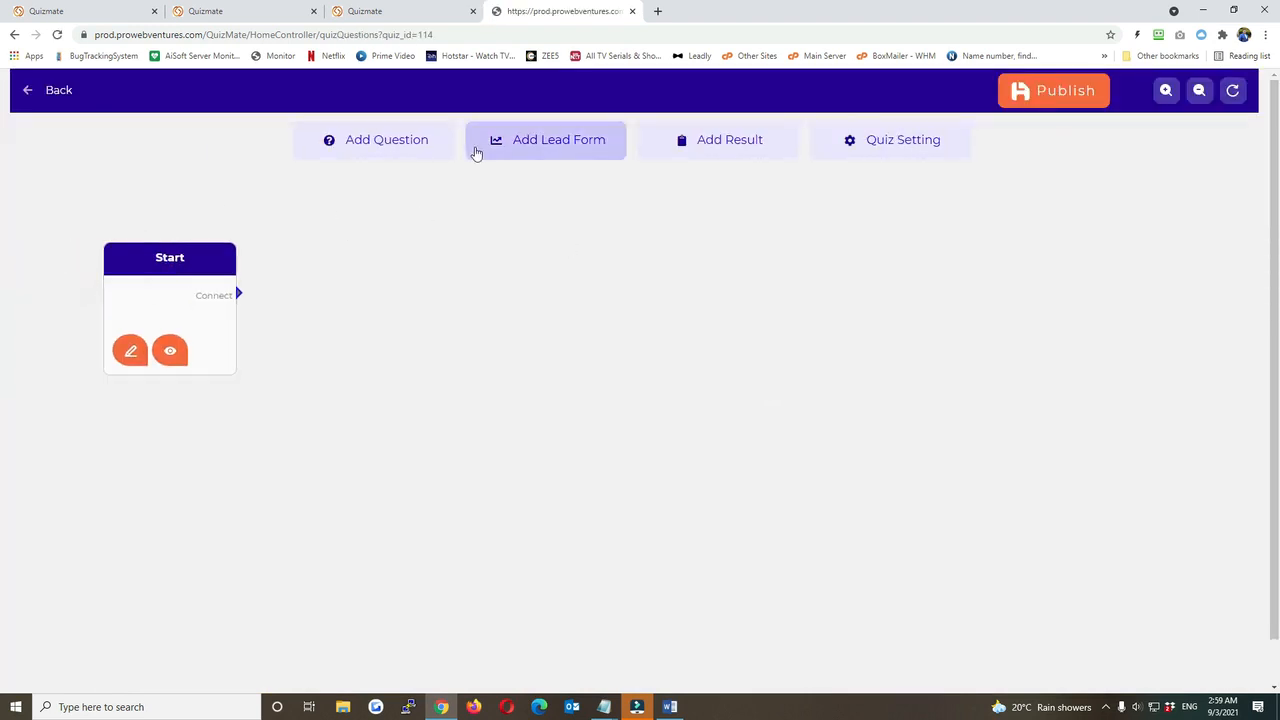
click(331, 139)
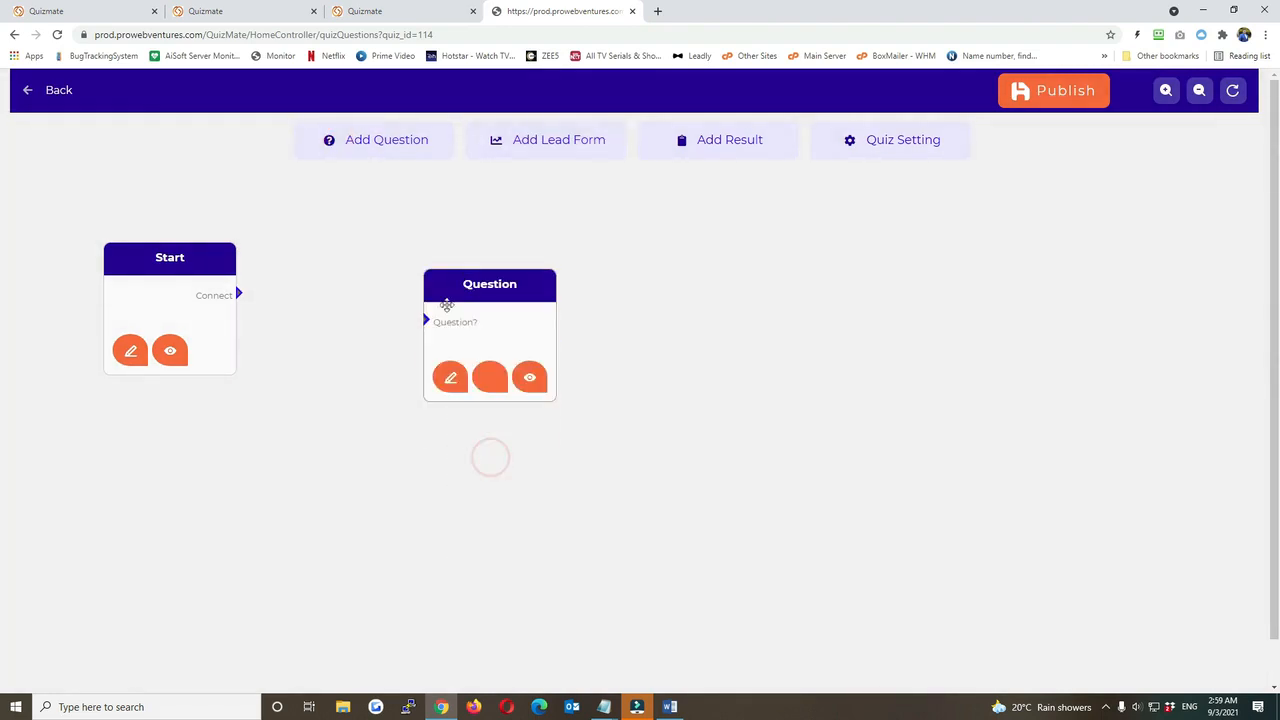
click(450, 378)
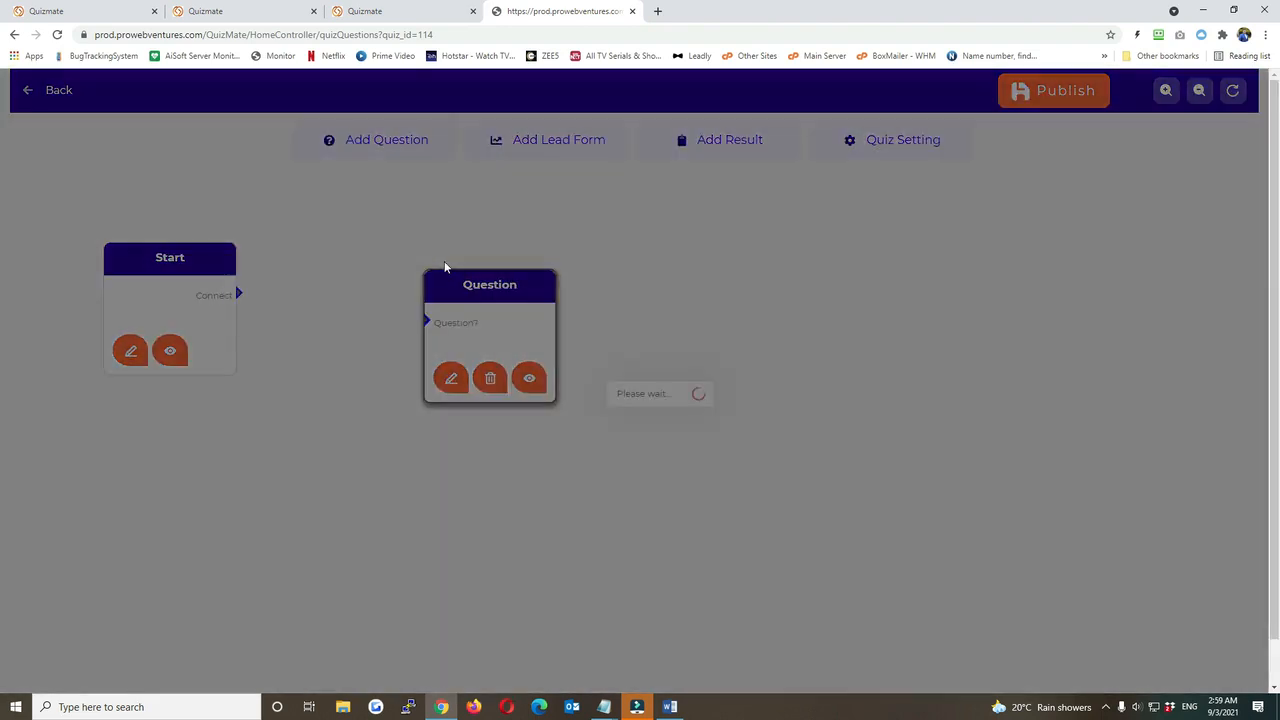
Step: Add two more candidate entries and set the poll name to "Who is the Most Honest Person"
scroll(446, 377, down, 3)
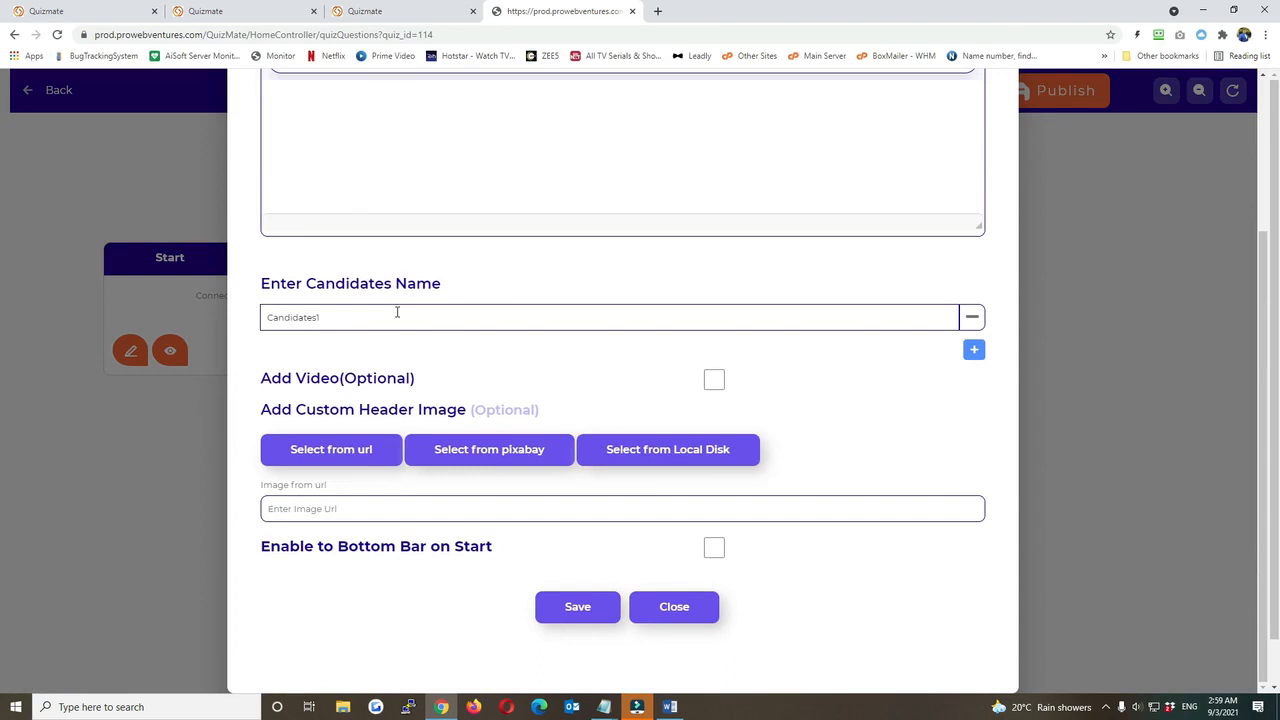
click(974, 349)
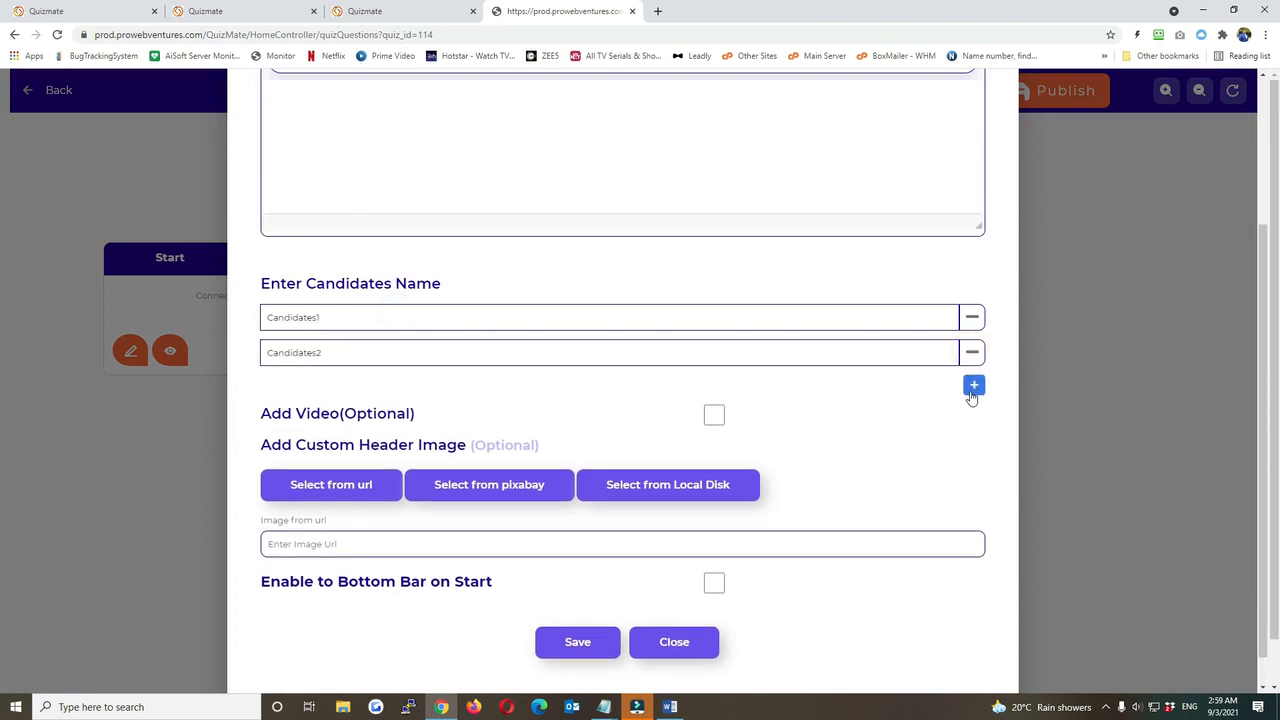
click(973, 388)
scroll(470, 320, up, 2)
click(491, 290)
text(Who is the Most Honest Person)
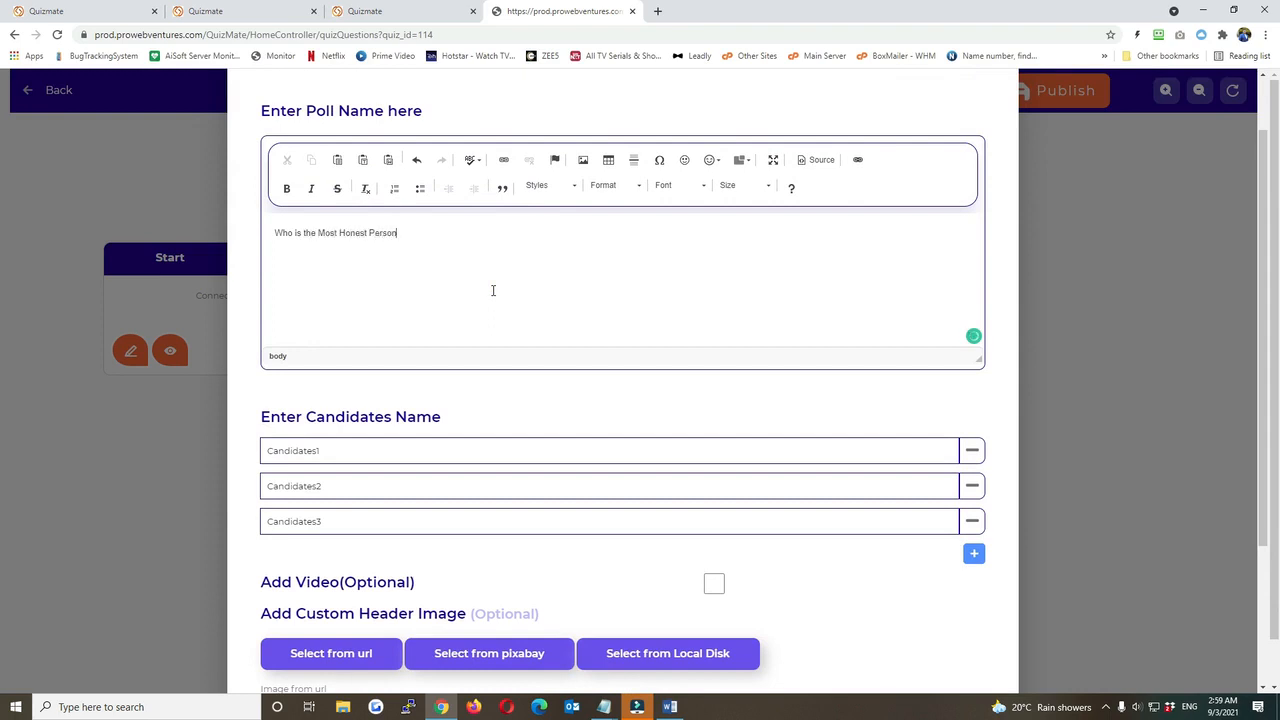
Step: Name the three candidates "Myself", "My Friends" and "My Parents", and save the question form
drag(340, 450, 267, 450)
key(BackSpace)
text(Myself)
drag(341, 489, 152, 490)
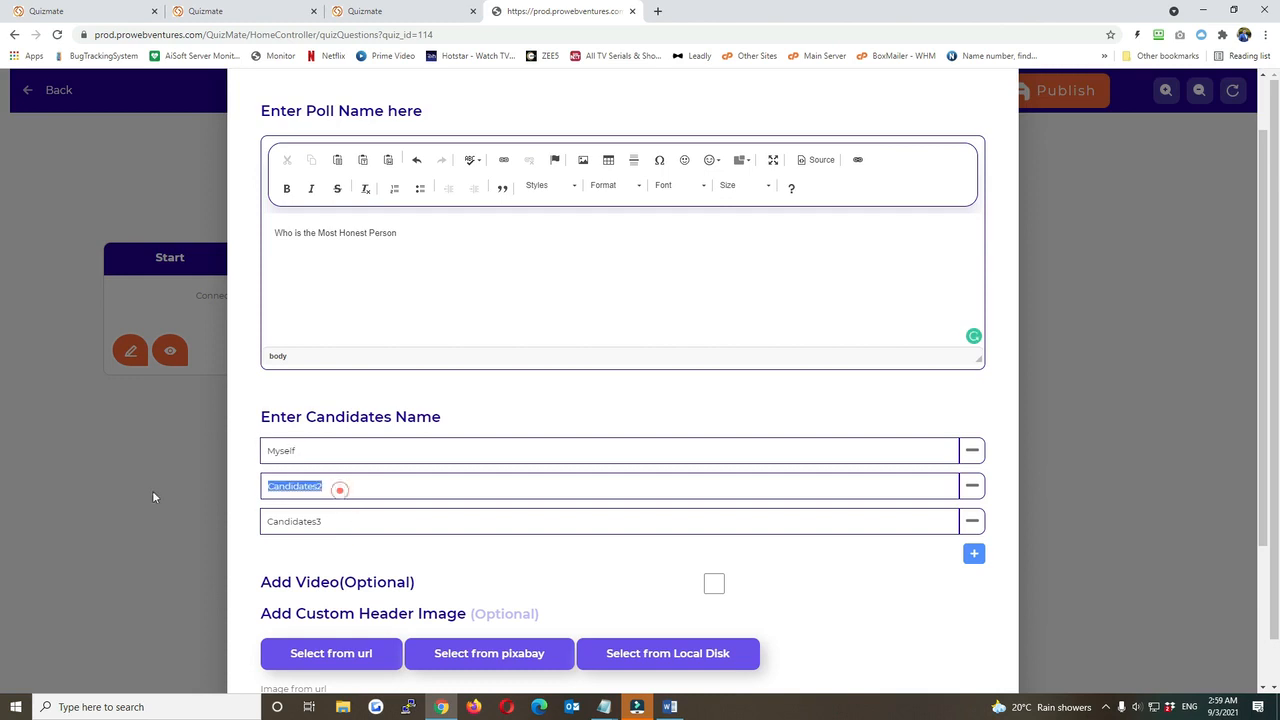
text(My Friends)
click(357, 513)
drag(316, 525, 208, 520)
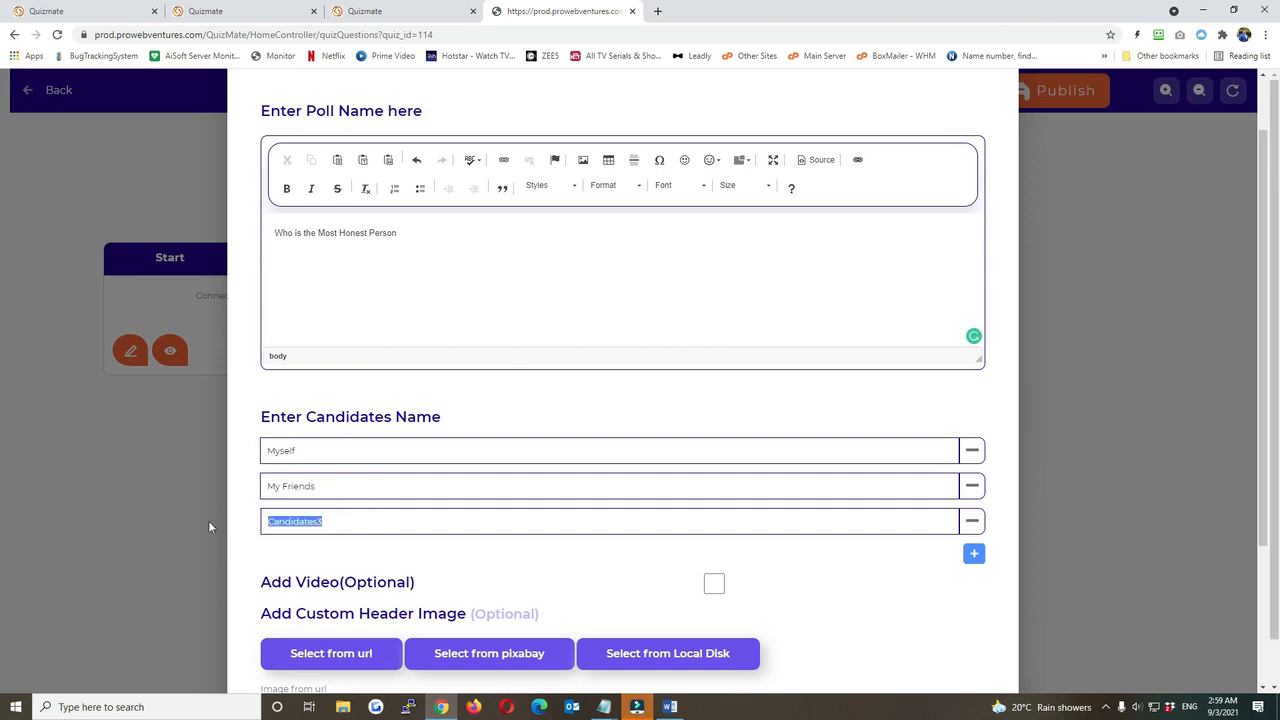
text(My Parents)
scroll(426, 480, down, 2)
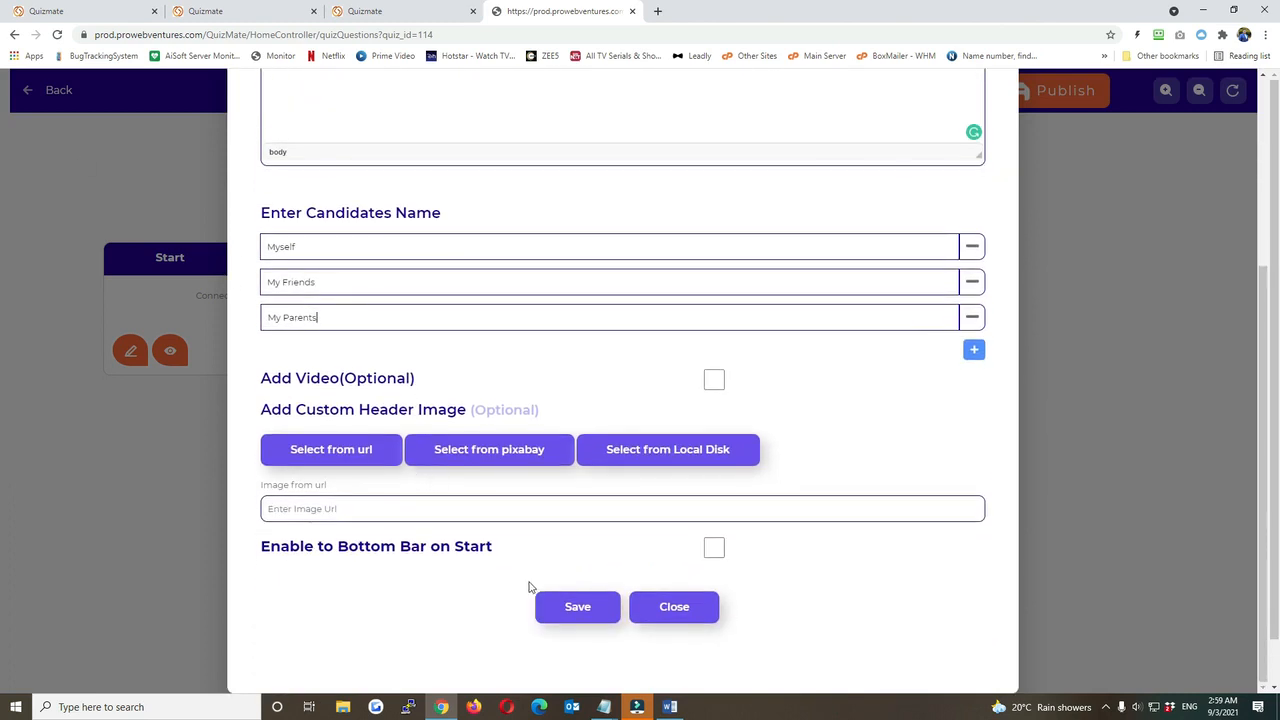
click(562, 607)
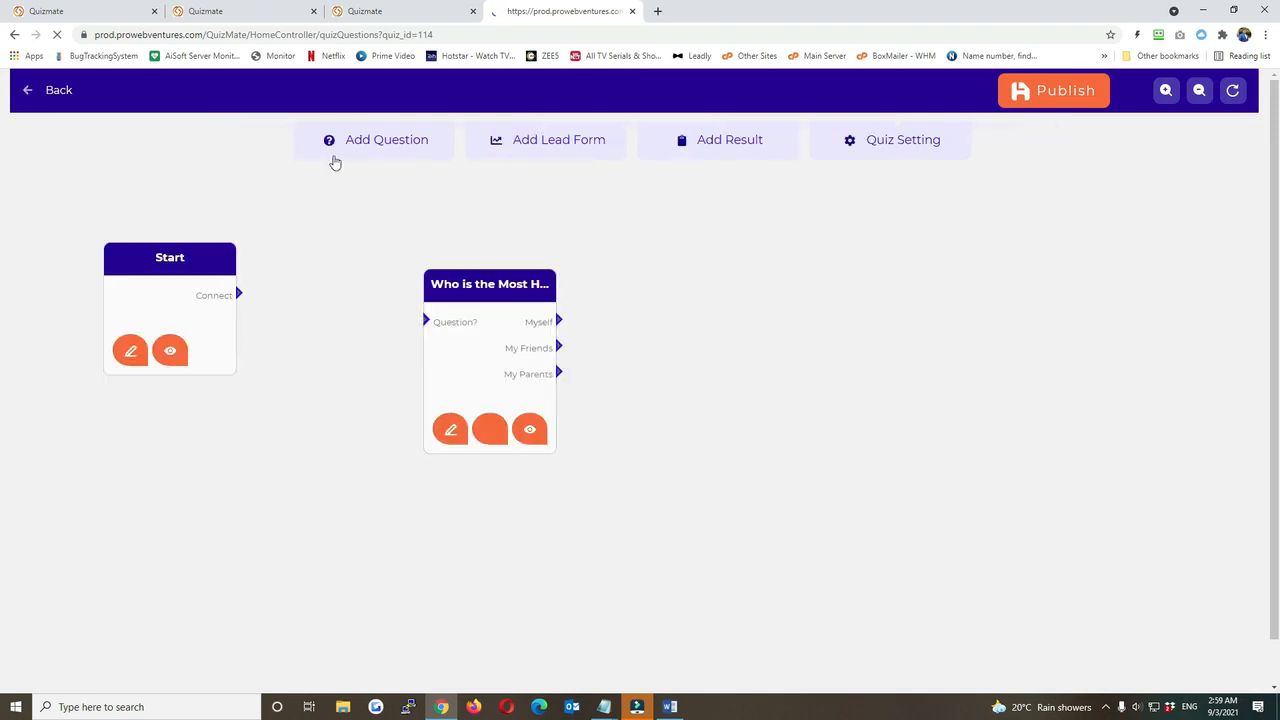
Step: Add a second Question block, place it to the right of the first question and open its form
click(340, 147)
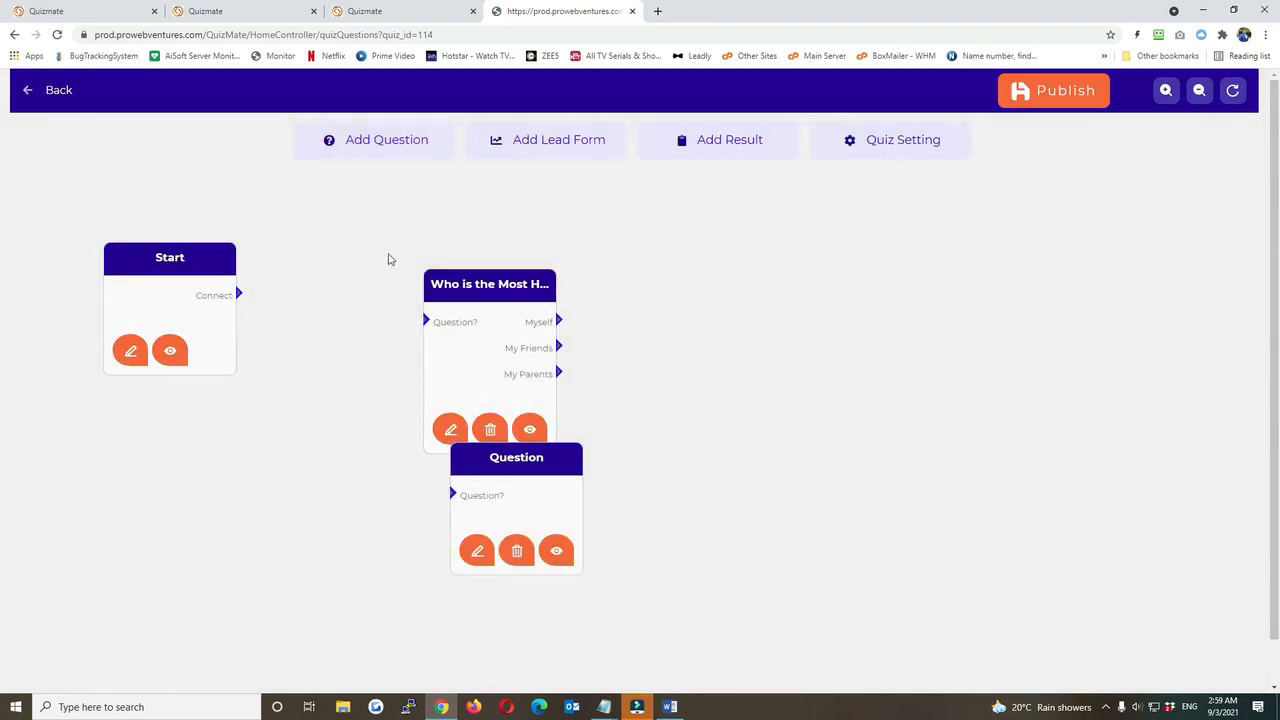
drag(543, 480, 716, 330)
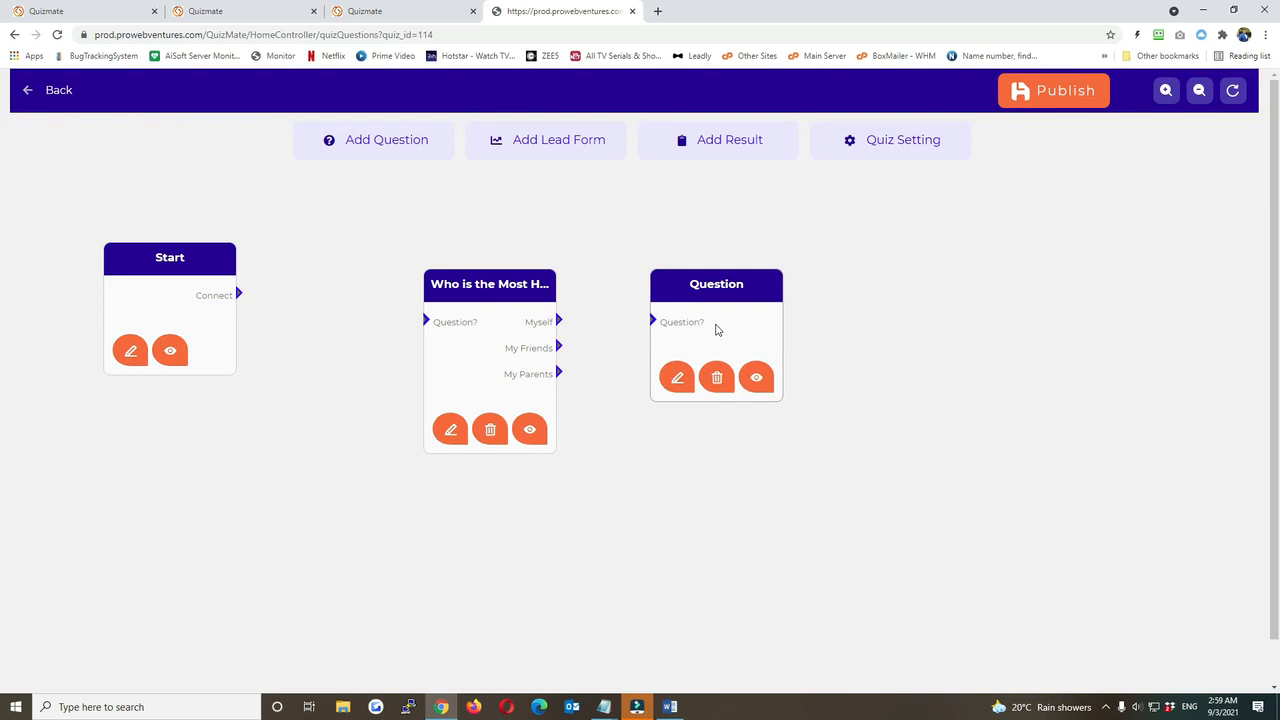
click(677, 378)
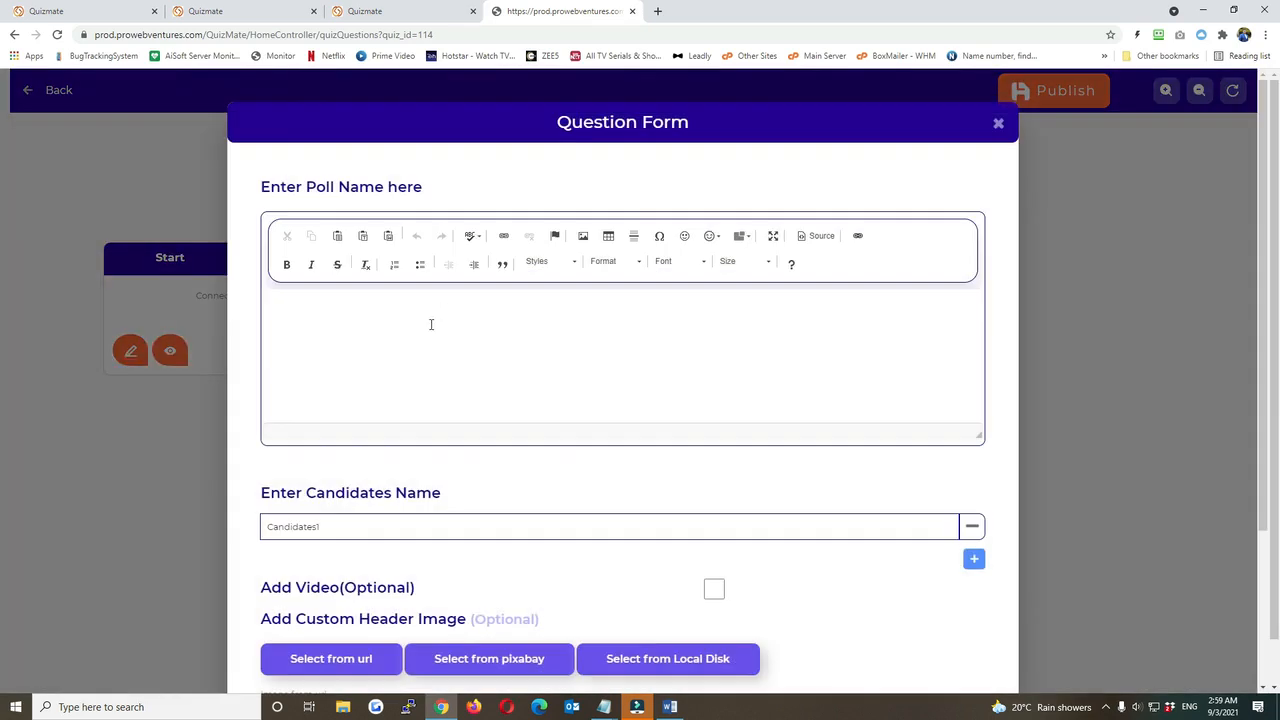
Step: Set the second poll's name to "Which is the best Fruit" and add two more candidate entries
click(416, 328)
text(Which is the best Fruit)
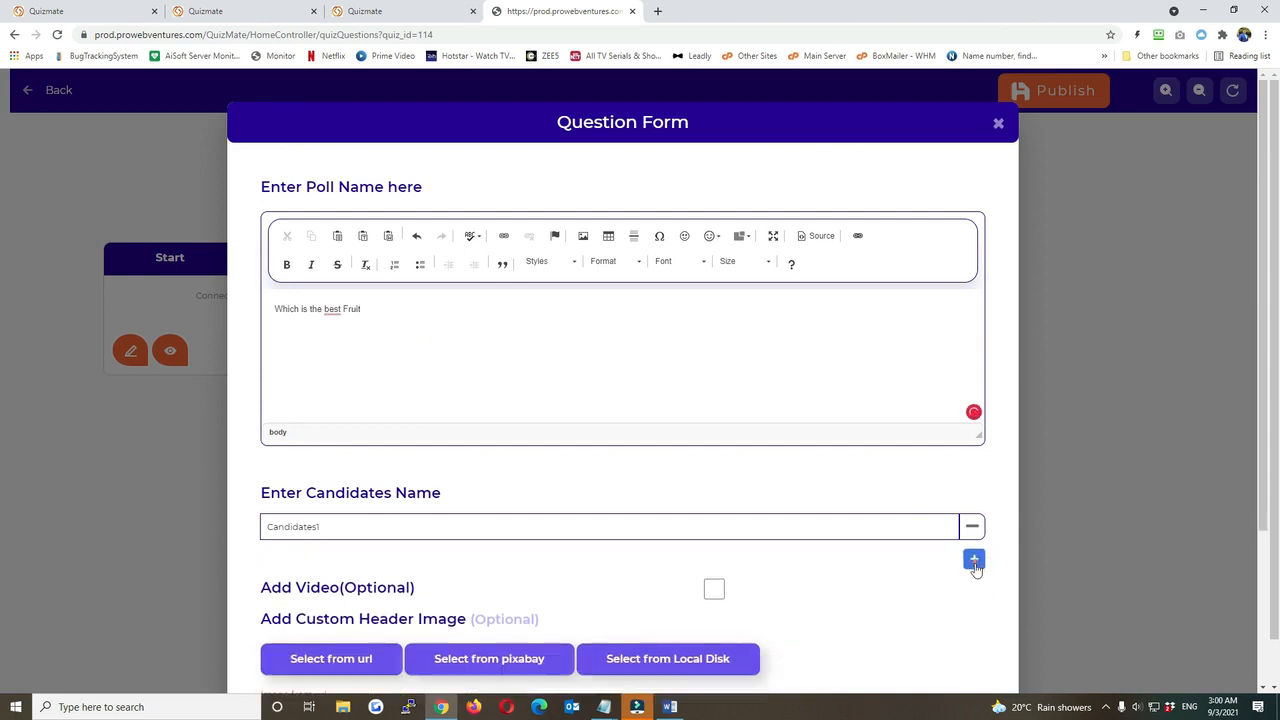
click(974, 560)
click(973, 597)
Step: Name the fruit poll's candidates "Apple", "Watermelon" and "Mango", and save the question form
click(586, 524)
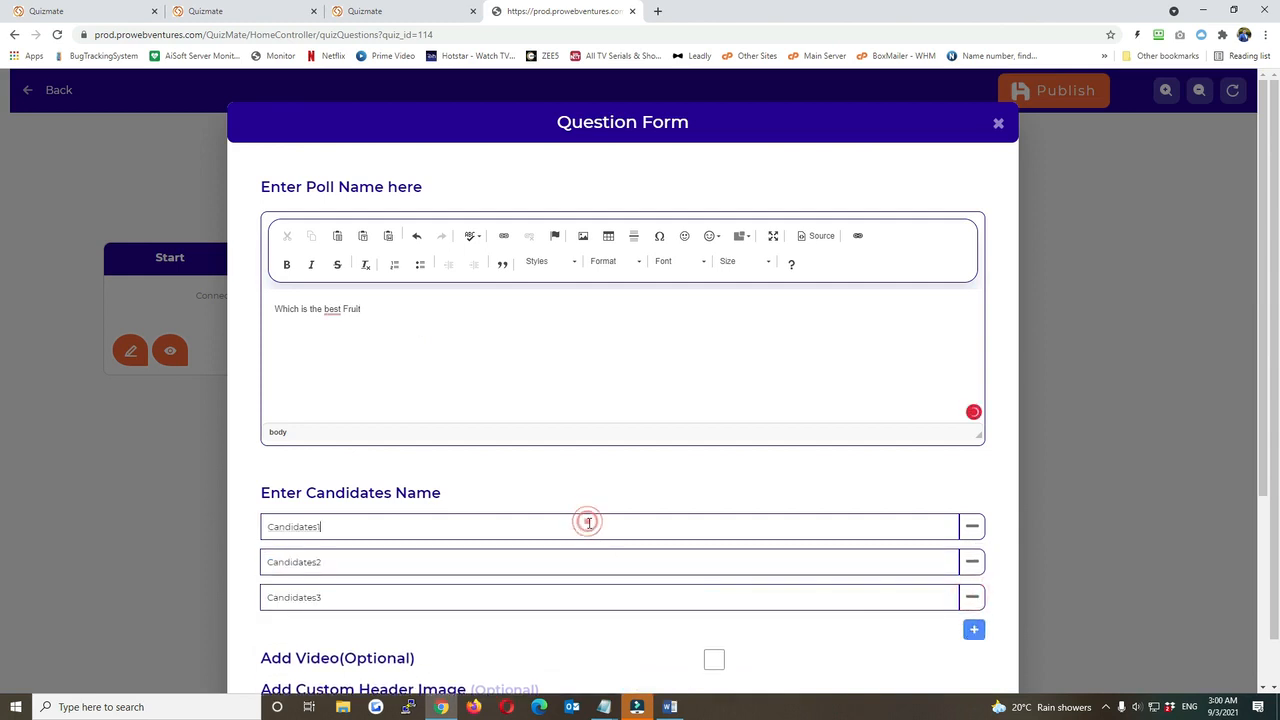
key(ctrl+a)
key(BackSpace)
text(Ap)
key(Tab)
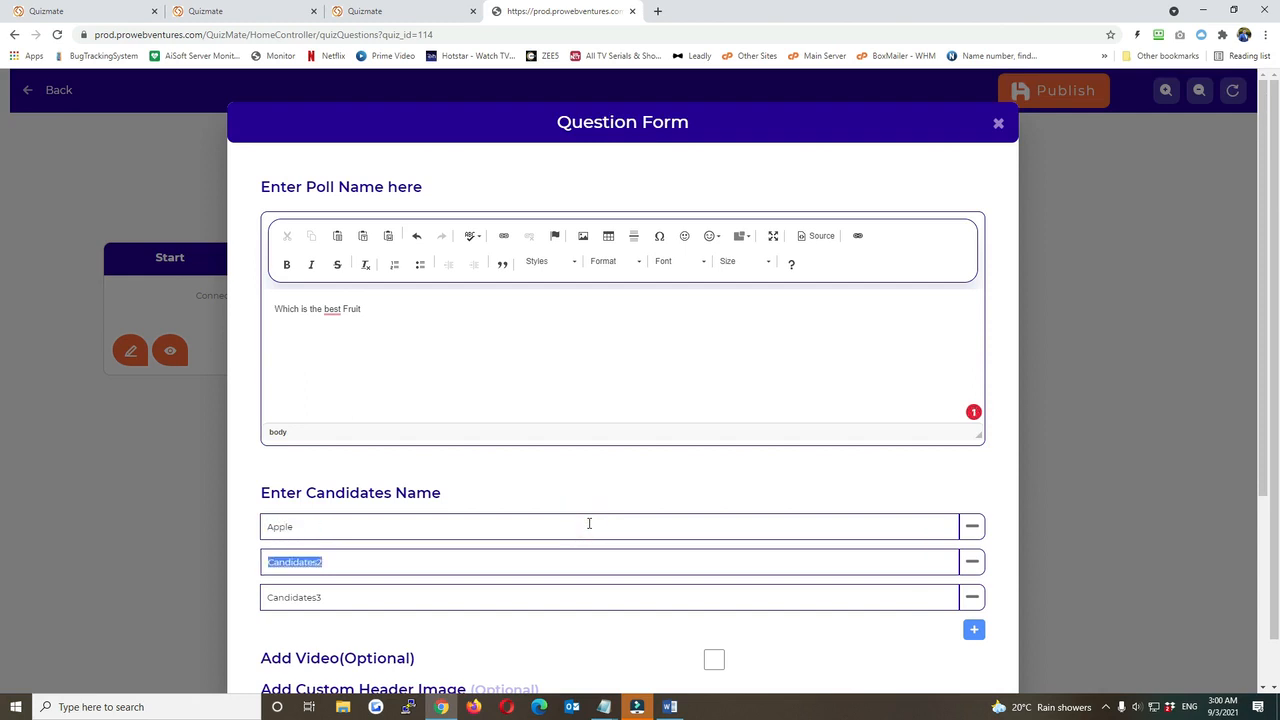
text(Watermelon)
key(Tab)
text(Ma)
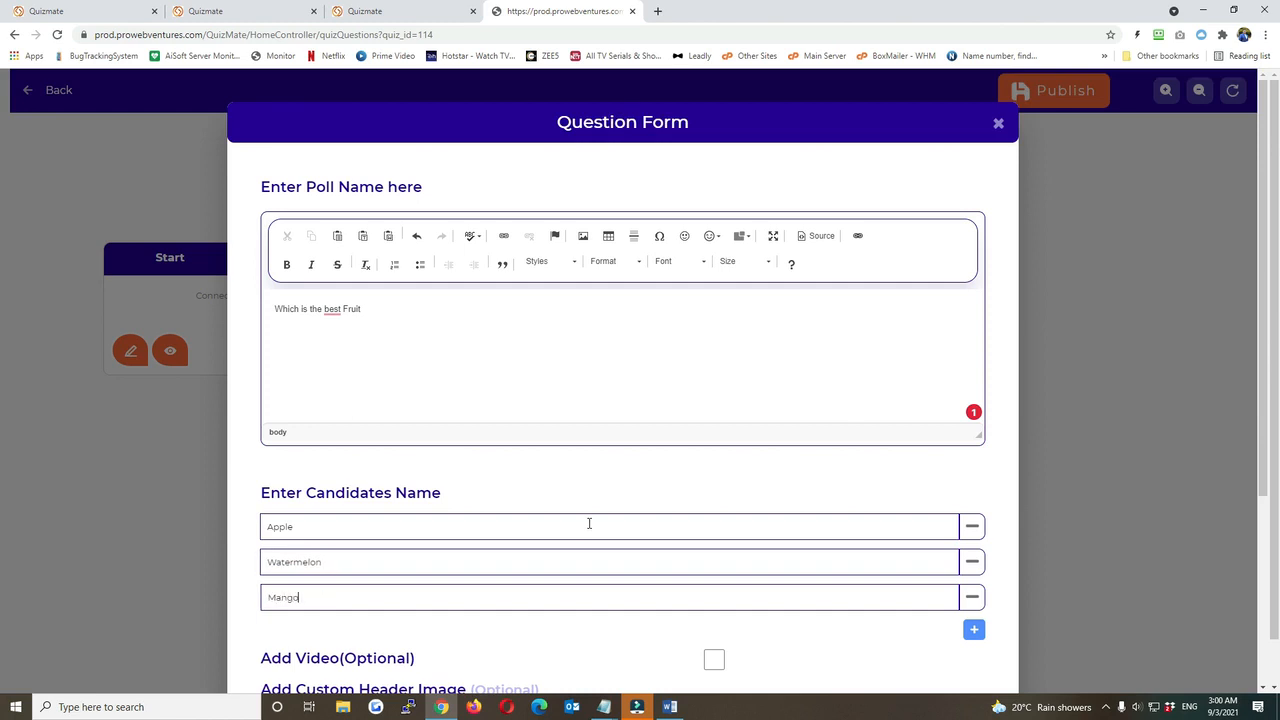
scroll(589, 523, down, 3)
scroll(321, 214, up, 2)
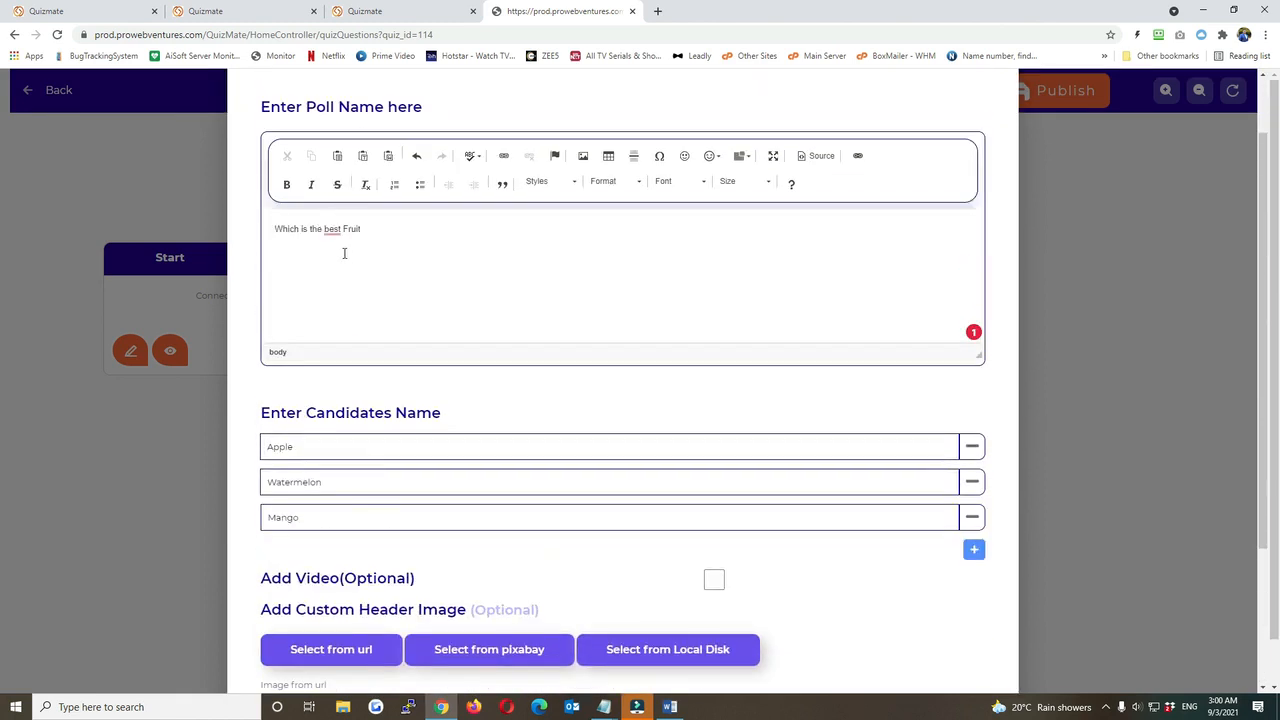
scroll(537, 417, down, 2)
click(585, 613)
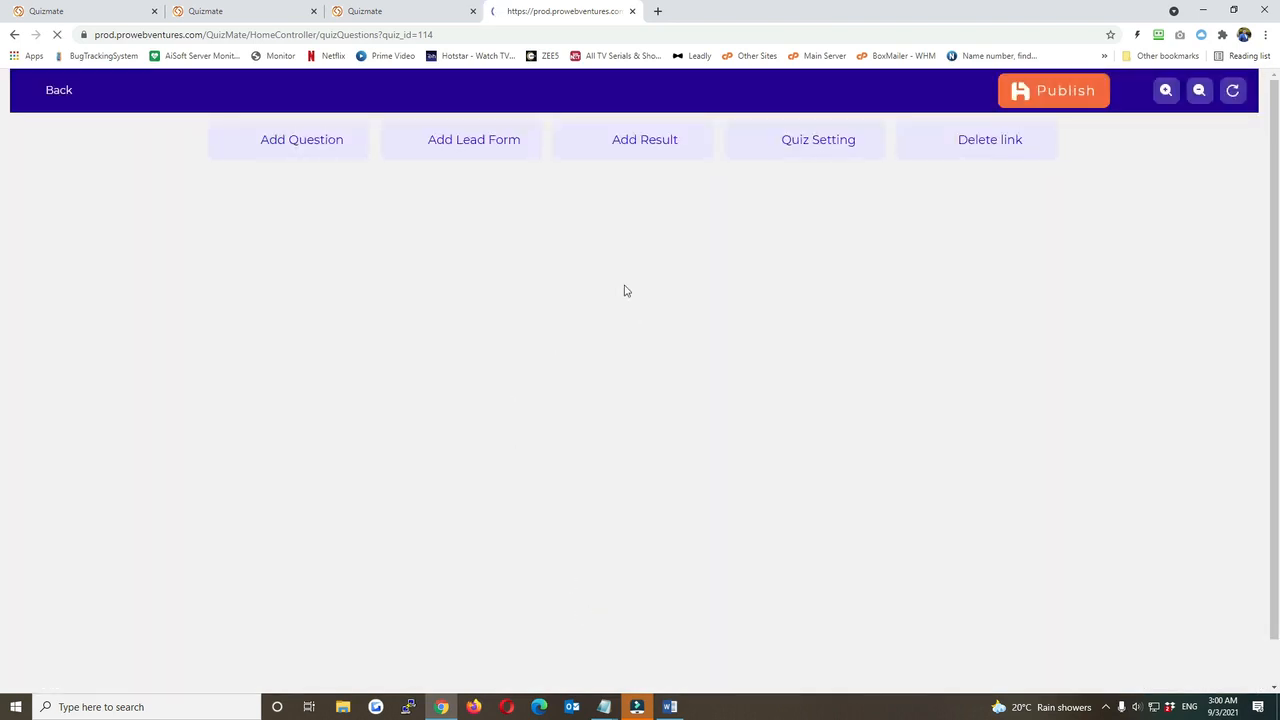
Step: Add a Lead Form block, place it to the right of the fruit question and open its form
click(510, 145)
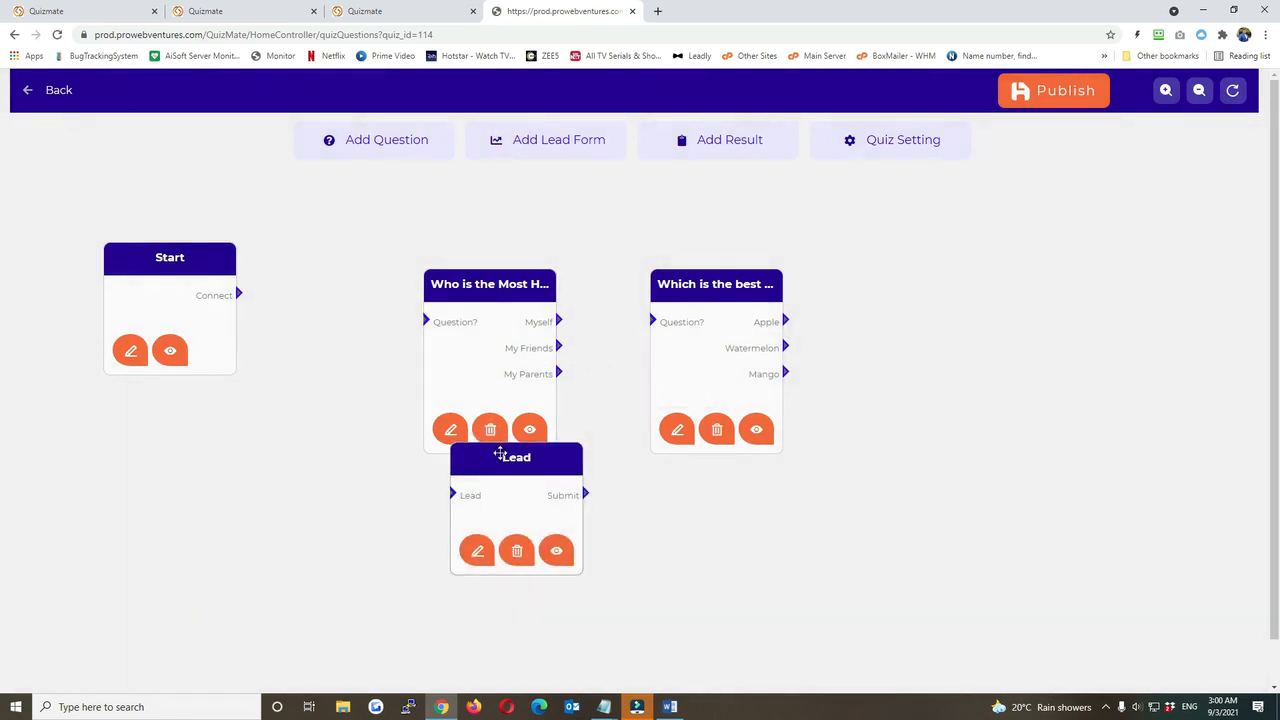
drag(500, 451, 963, 298)
click(943, 391)
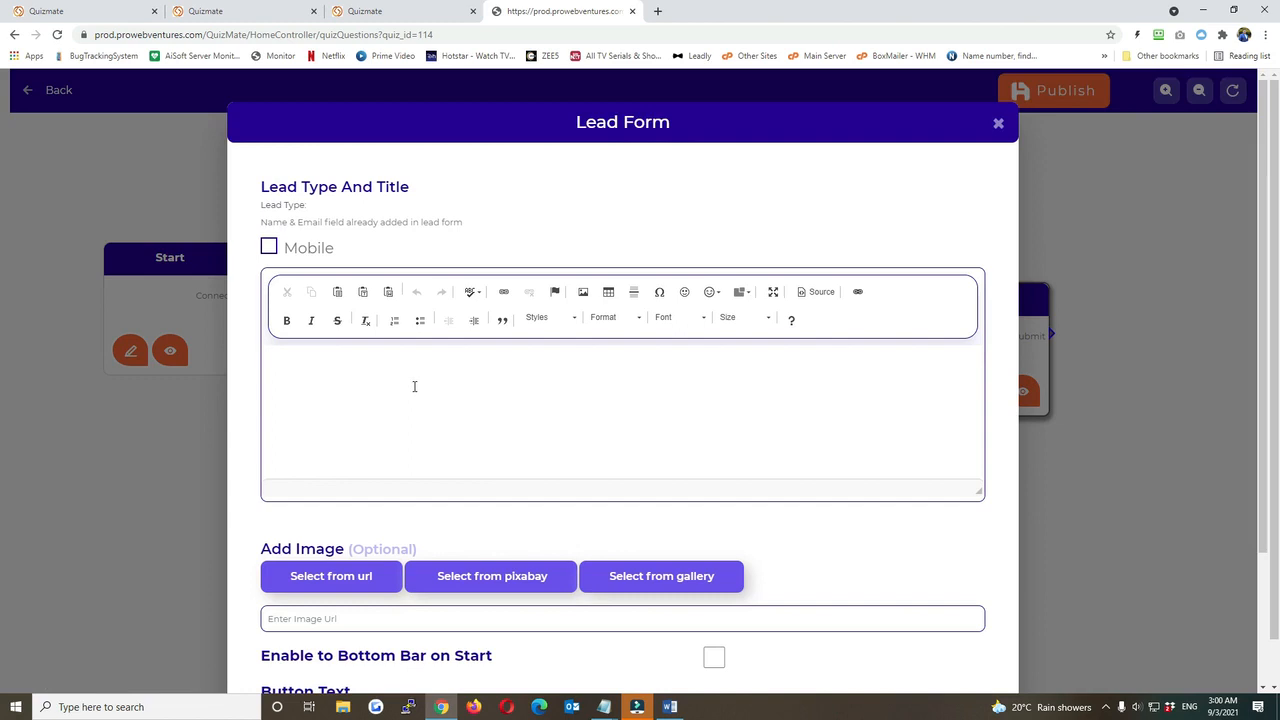
Step: Title the lead form "Great!! Are you interested to get the results of the quiz? If yes, please enter the details below.", set button text "Submit", and save
click(411, 387)
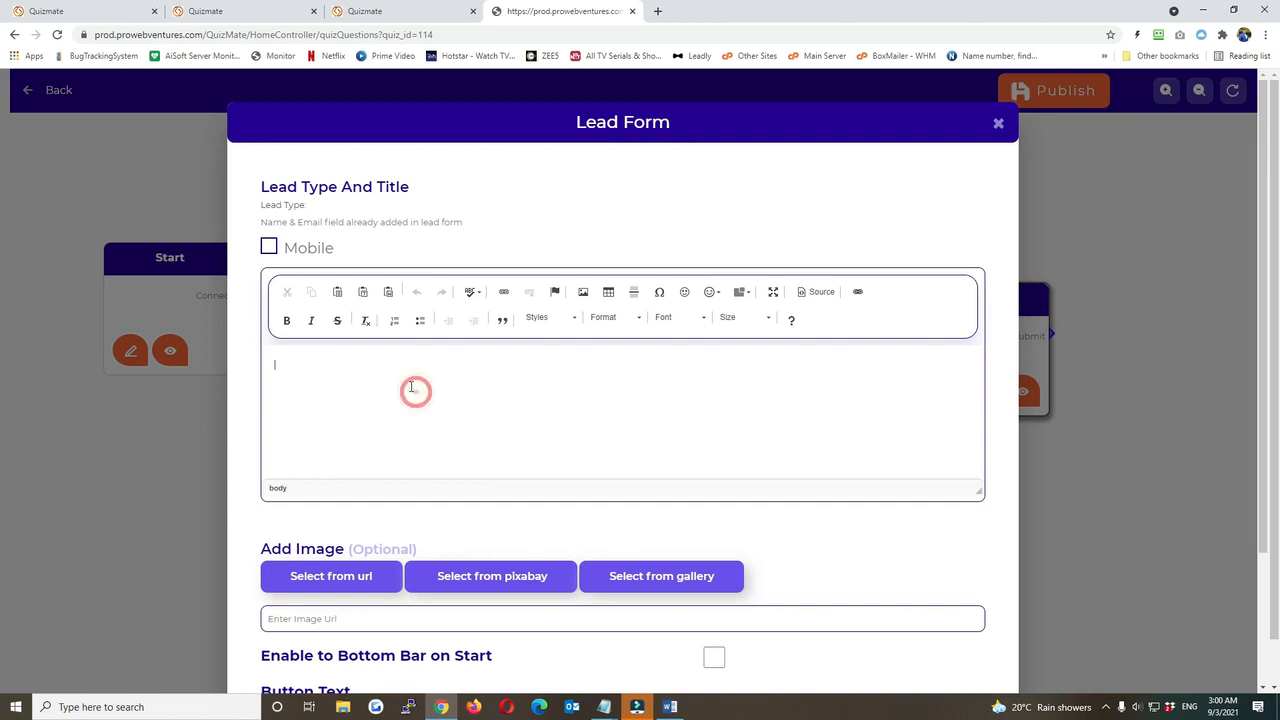
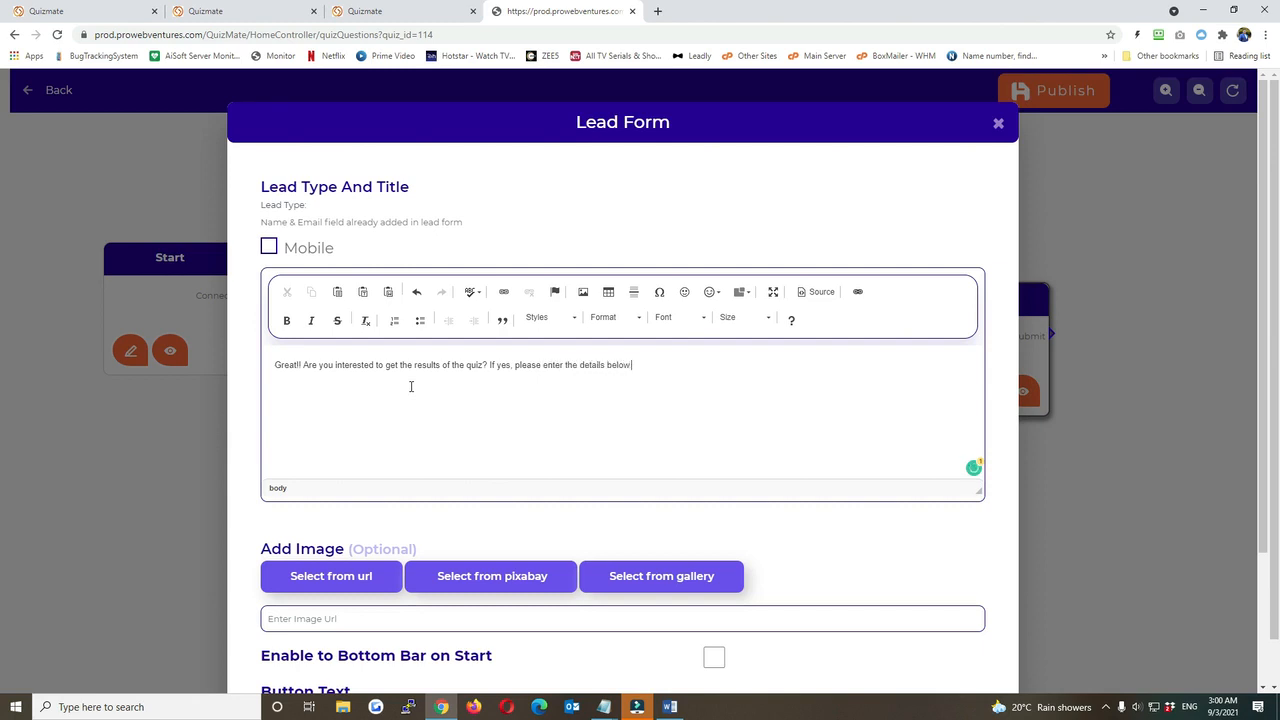
scroll(505, 520, down, 2)
click(559, 553)
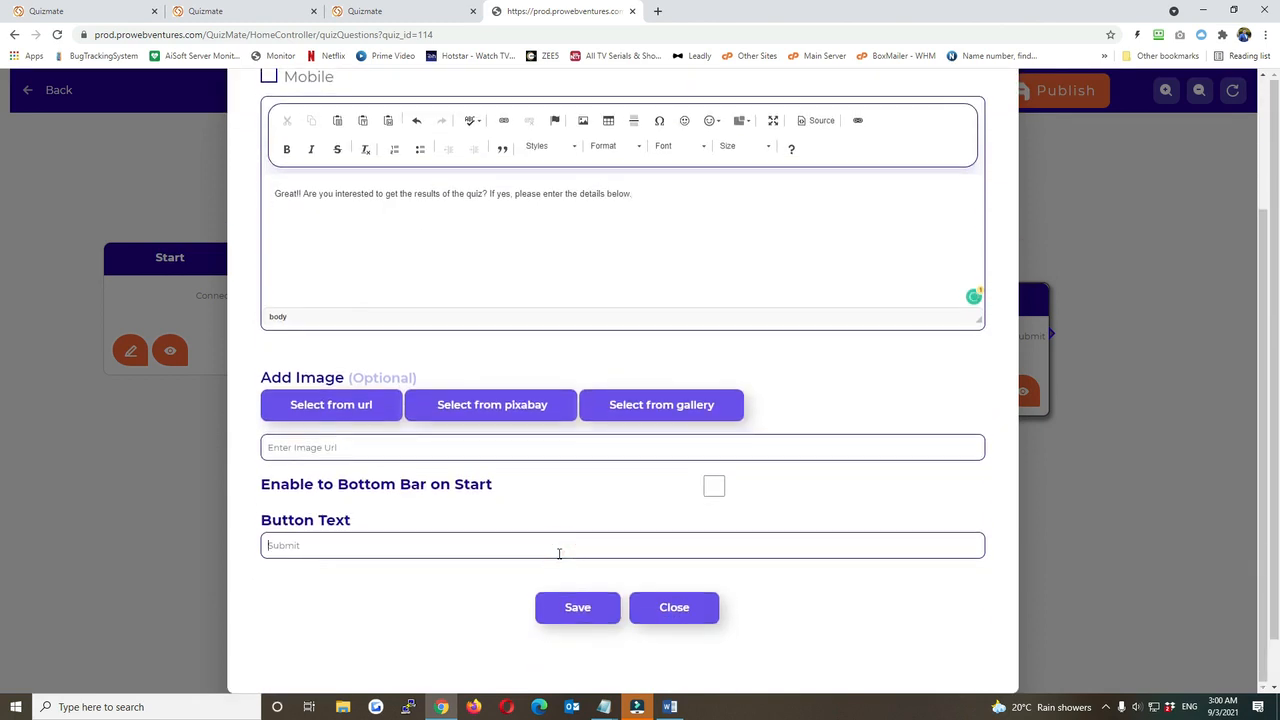
text(Submit)
click(571, 610)
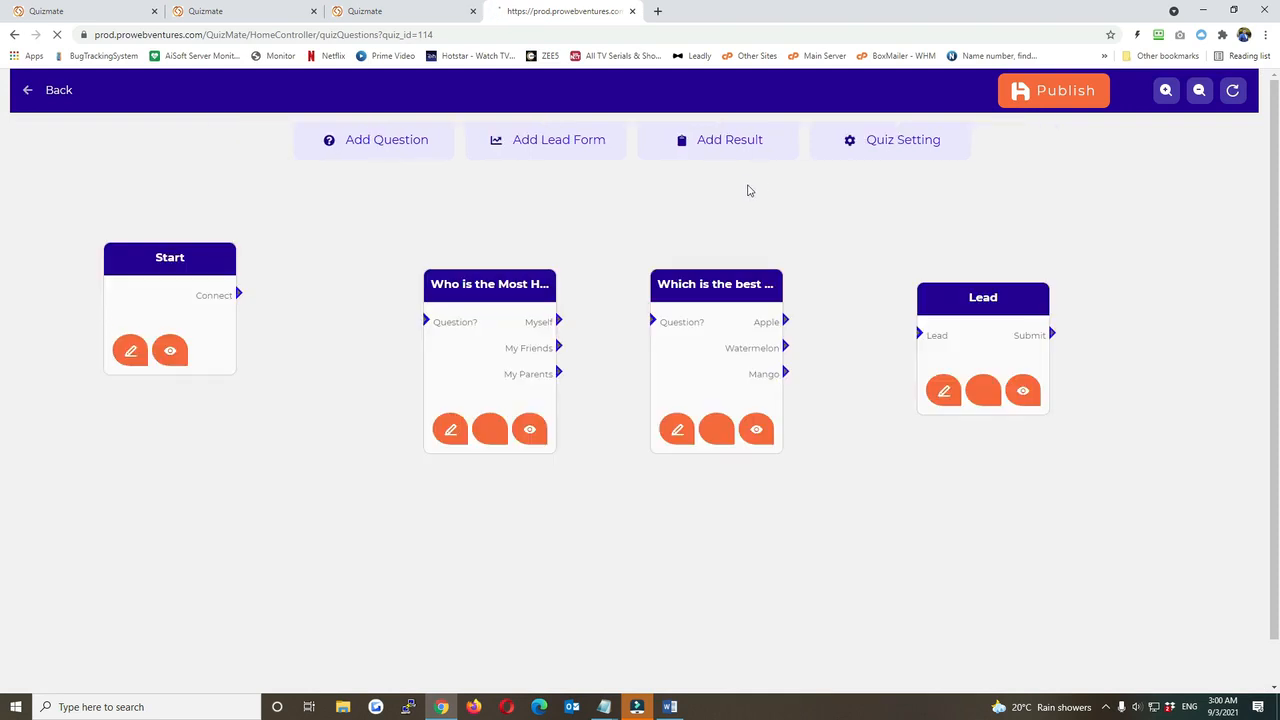
Step: Add a Result block with the heading "Thanks! We will send an email shortly!" and button text "Exit", and save it
click(741, 140)
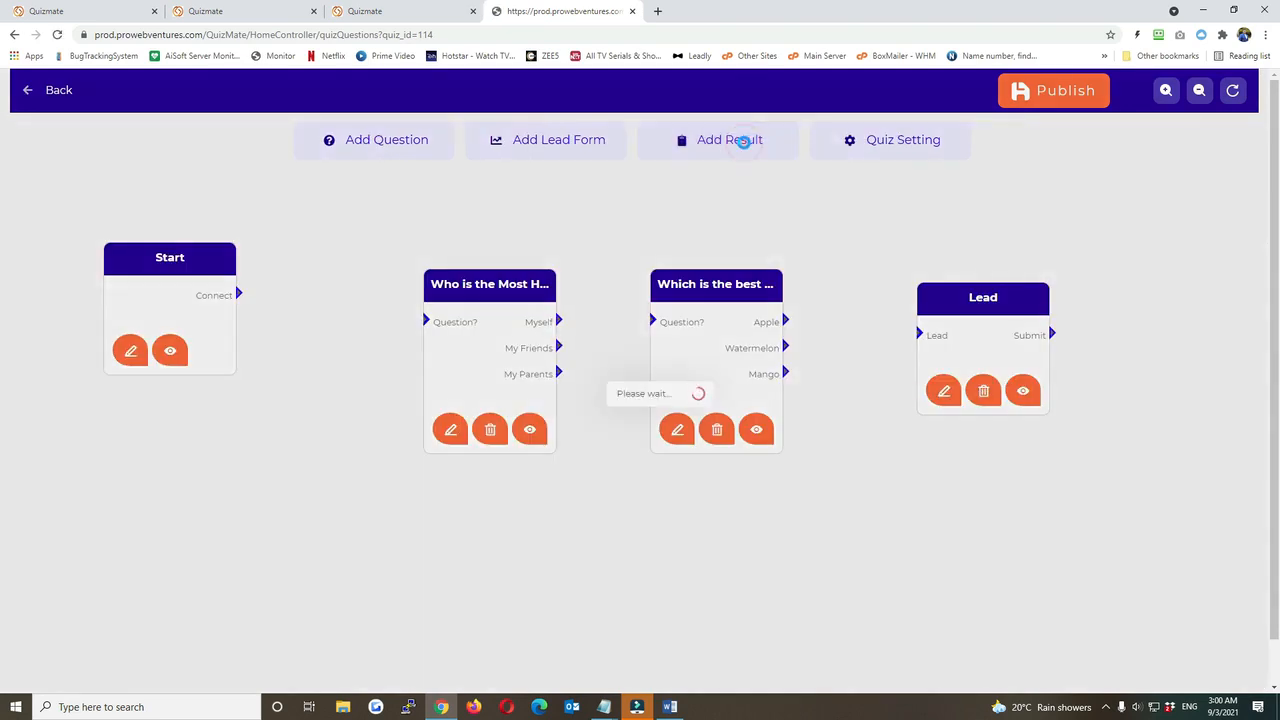
click(475, 551)
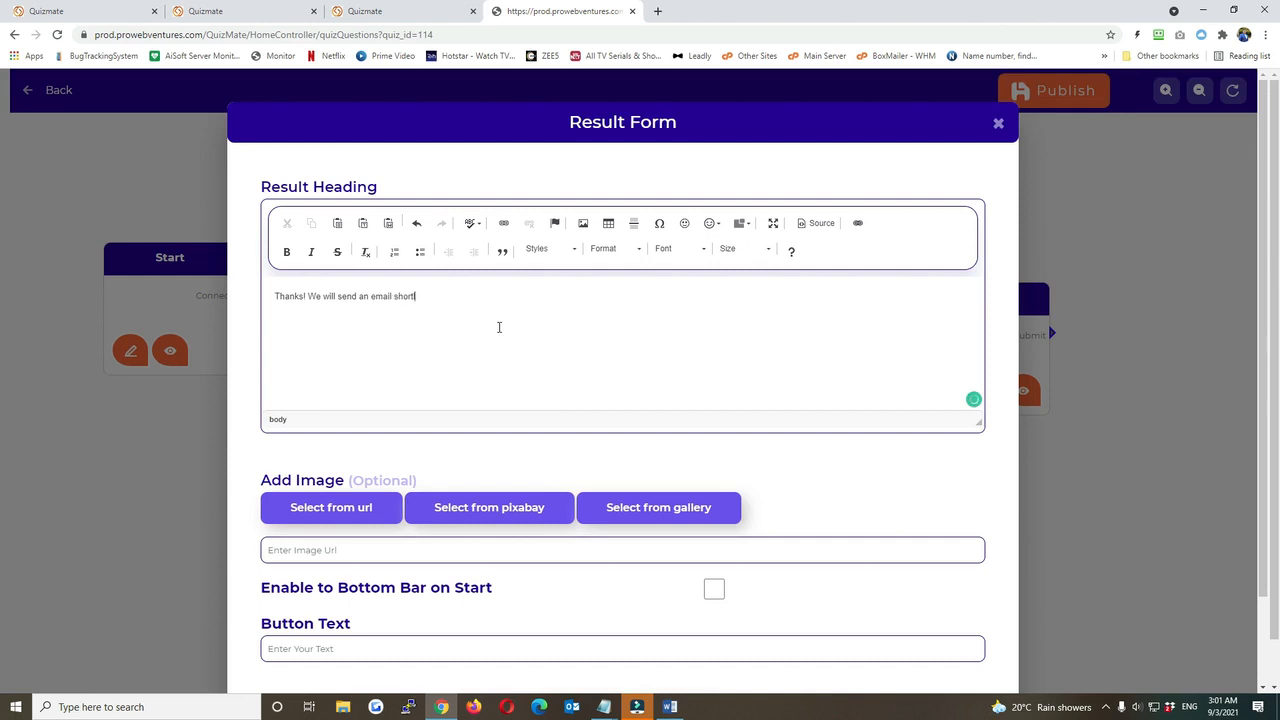
scroll(386, 522, down, 1)
click(308, 550)
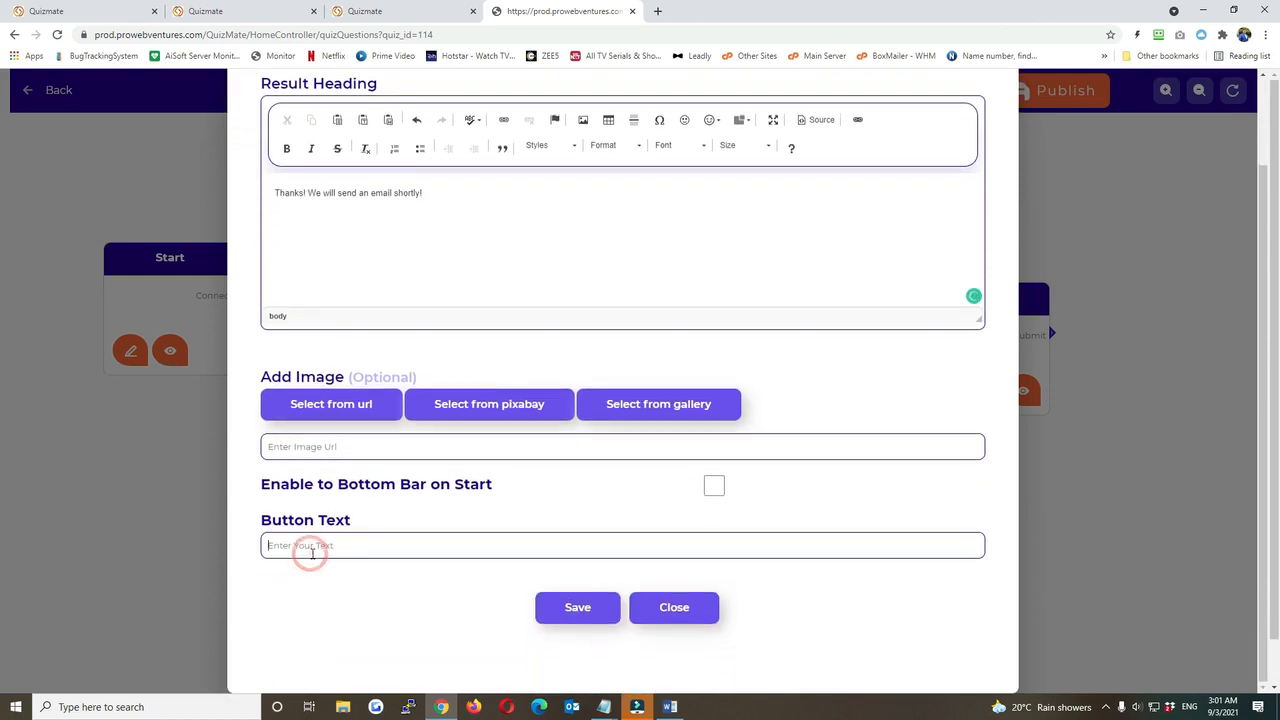
text(Exit)
click(566, 612)
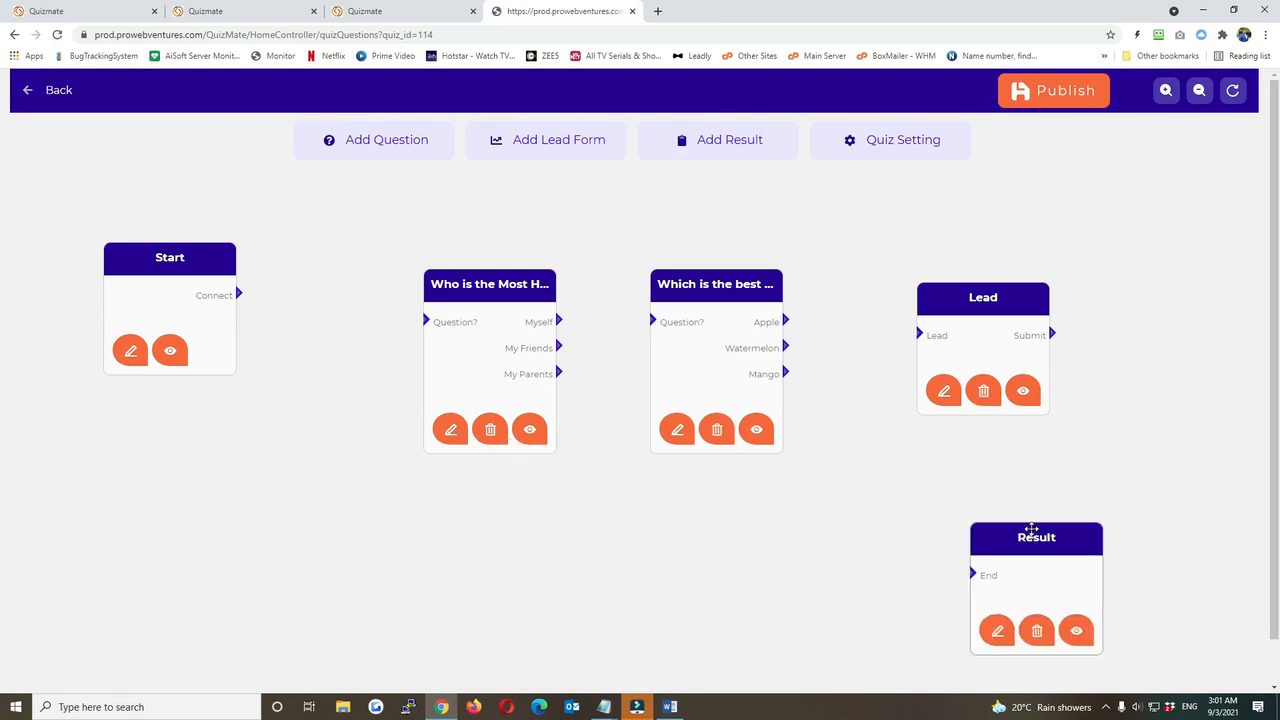
Step: Connect Start to the "Who is the Most Honest Person" question and all three of its candidates to the fruit question
drag(237, 292, 425, 319)
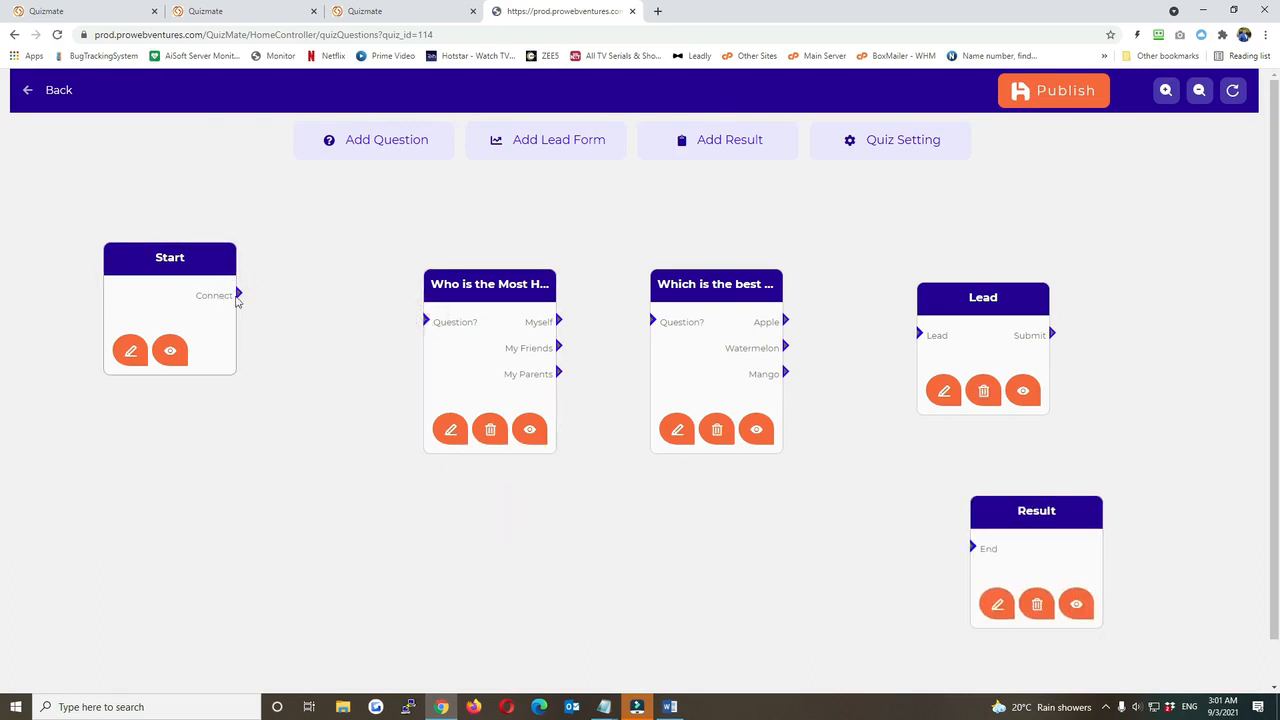
drag(239, 296, 427, 320)
drag(558, 347, 651, 319)
drag(559, 372, 652, 320)
Step: Connect Apple, Watermelon and Mango to Lead and Lead's Submit to Result, and move Result to the right of Lead
drag(786, 320, 919, 333)
drag(786, 346, 919, 333)
drag(786, 372, 919, 333)
drag(1052, 333, 971, 547)
drag(1012, 503, 1146, 290)
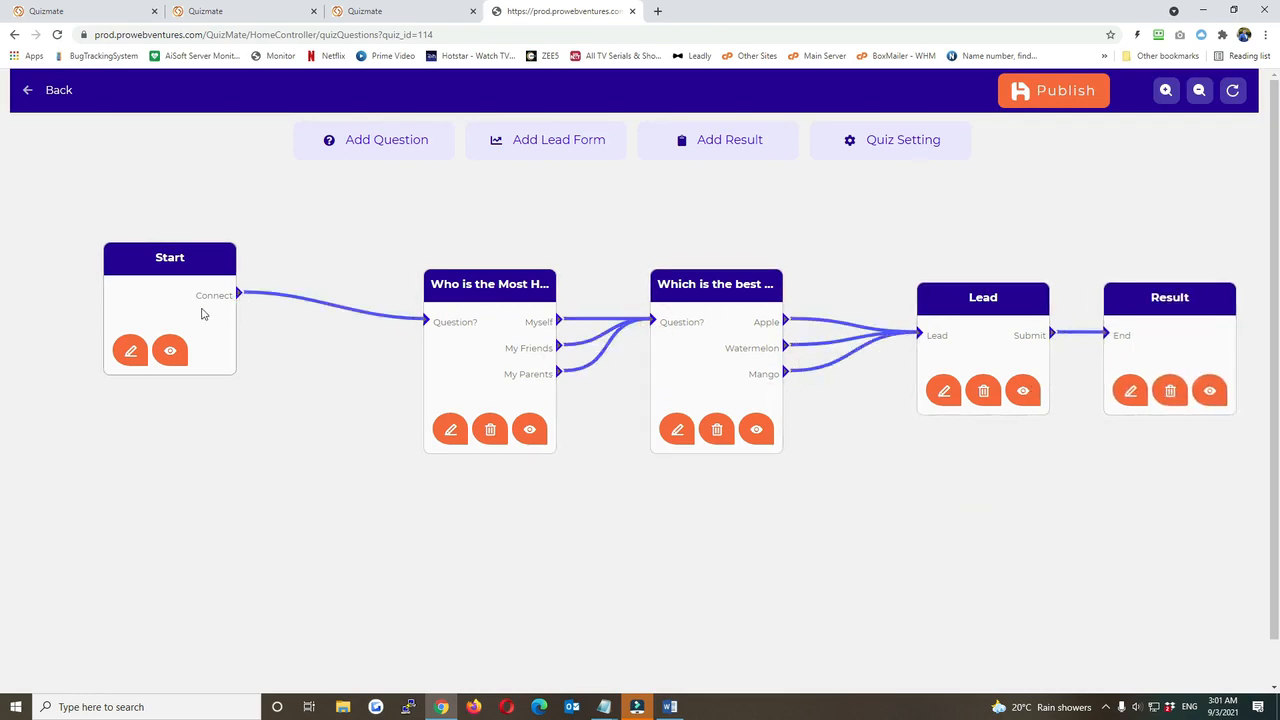
Step: Set the Start block's heading to "Hi. Click below button to start quizz" and its button text to "start", and save
click(130, 350)
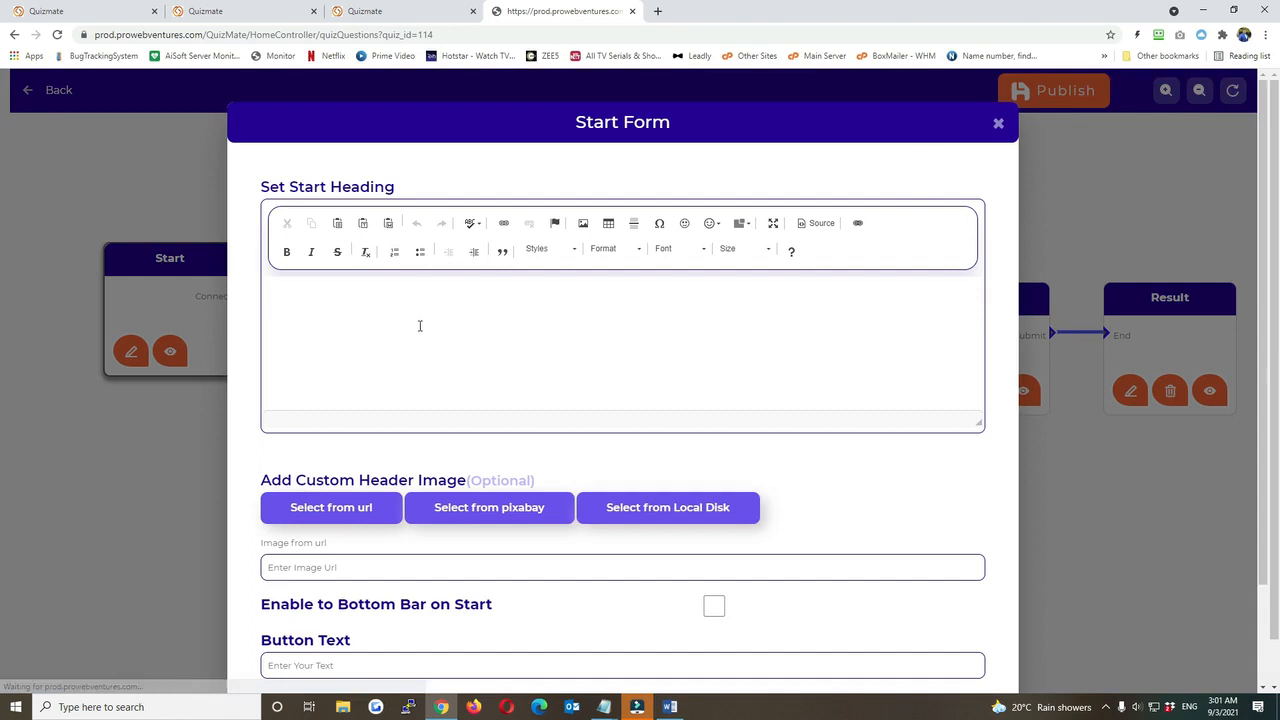
click(418, 324)
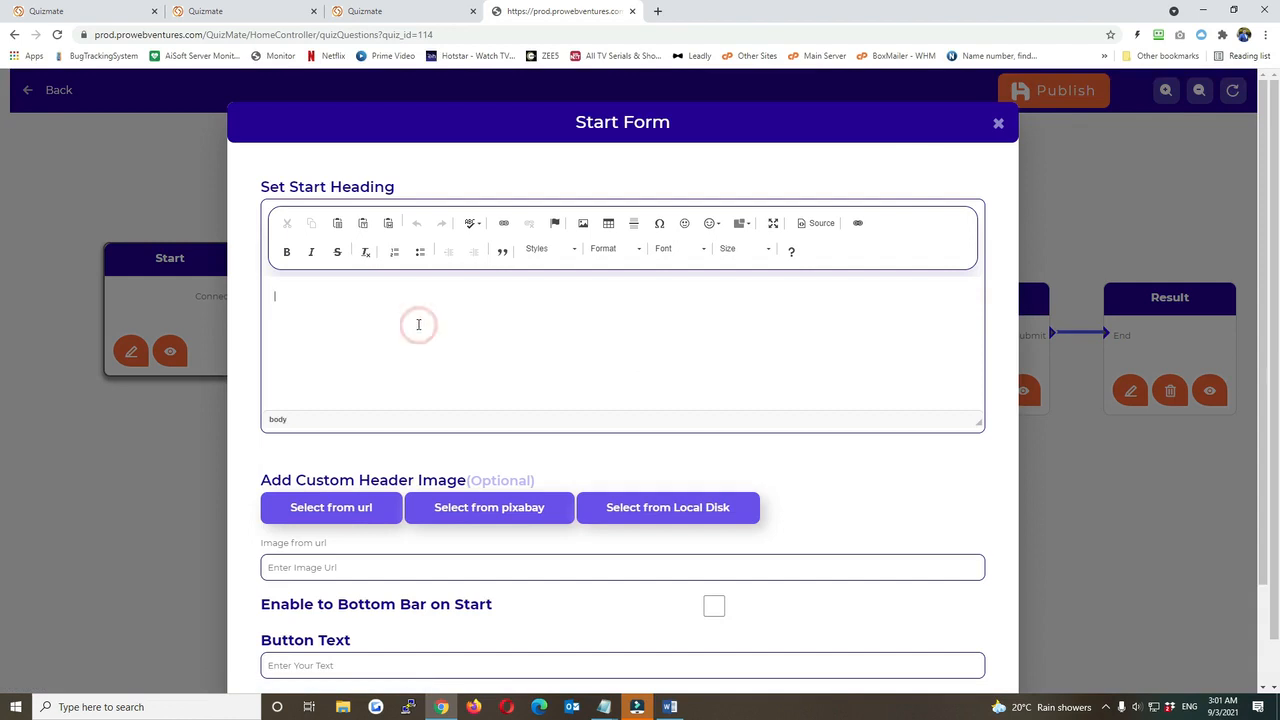
text(Hi  Click N)
key(BackSpace)
text(below button to start quizz)
scroll(418, 324, down, 2)
click(580, 606)
click(468, 548)
text(start)
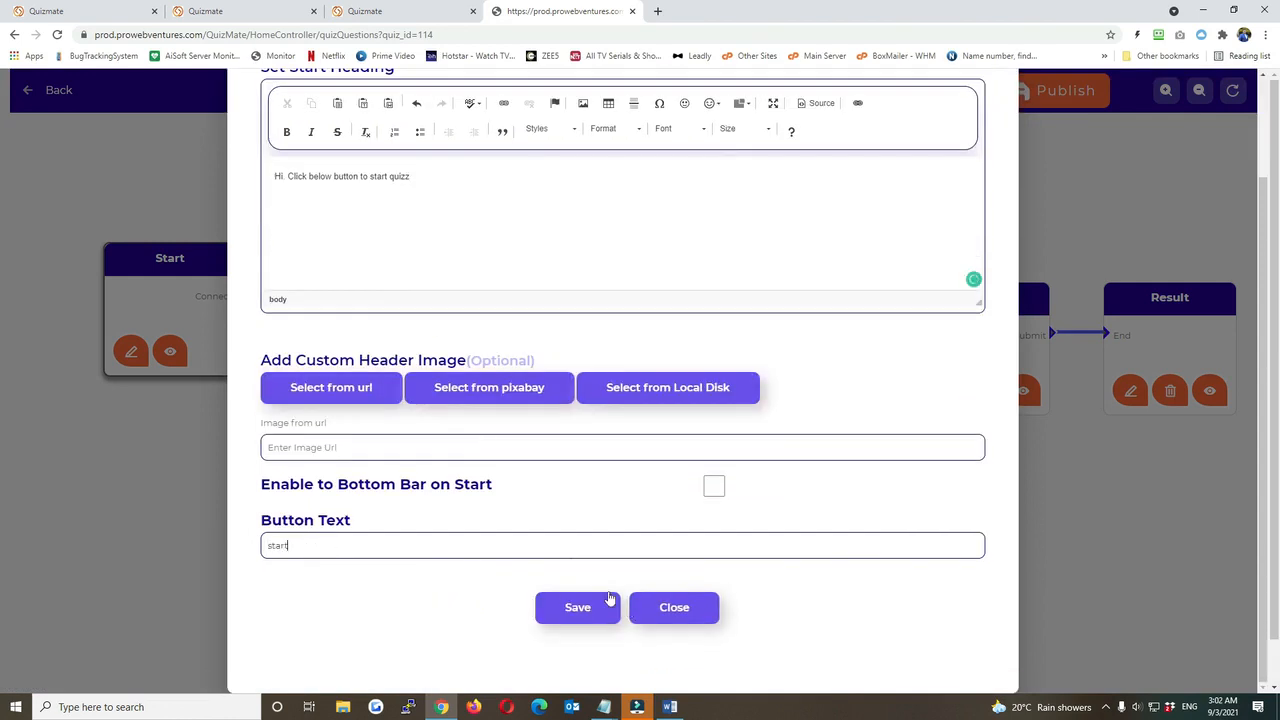
click(572, 600)
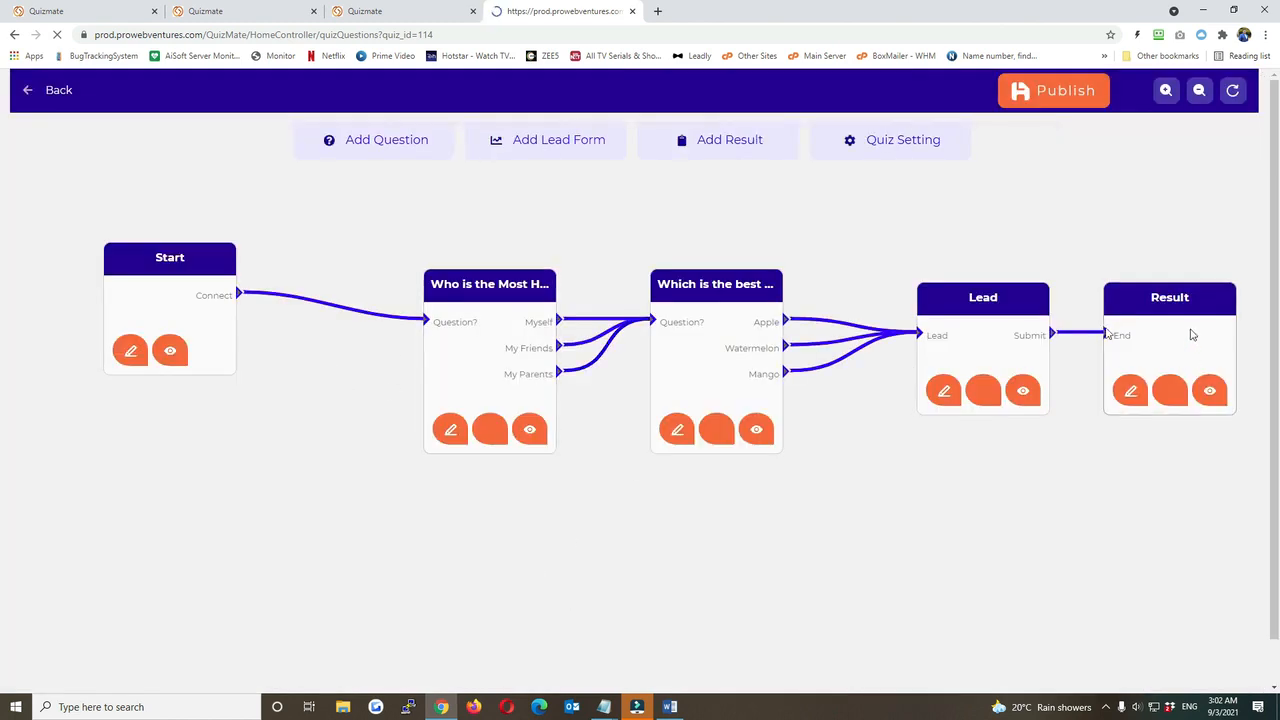
Step: Shift the Lead and Result blocks slightly closer to the fruit question and publish the poll quiz
drag(983, 300, 930, 300)
drag(1170, 297, 1117, 297)
click(1050, 98)
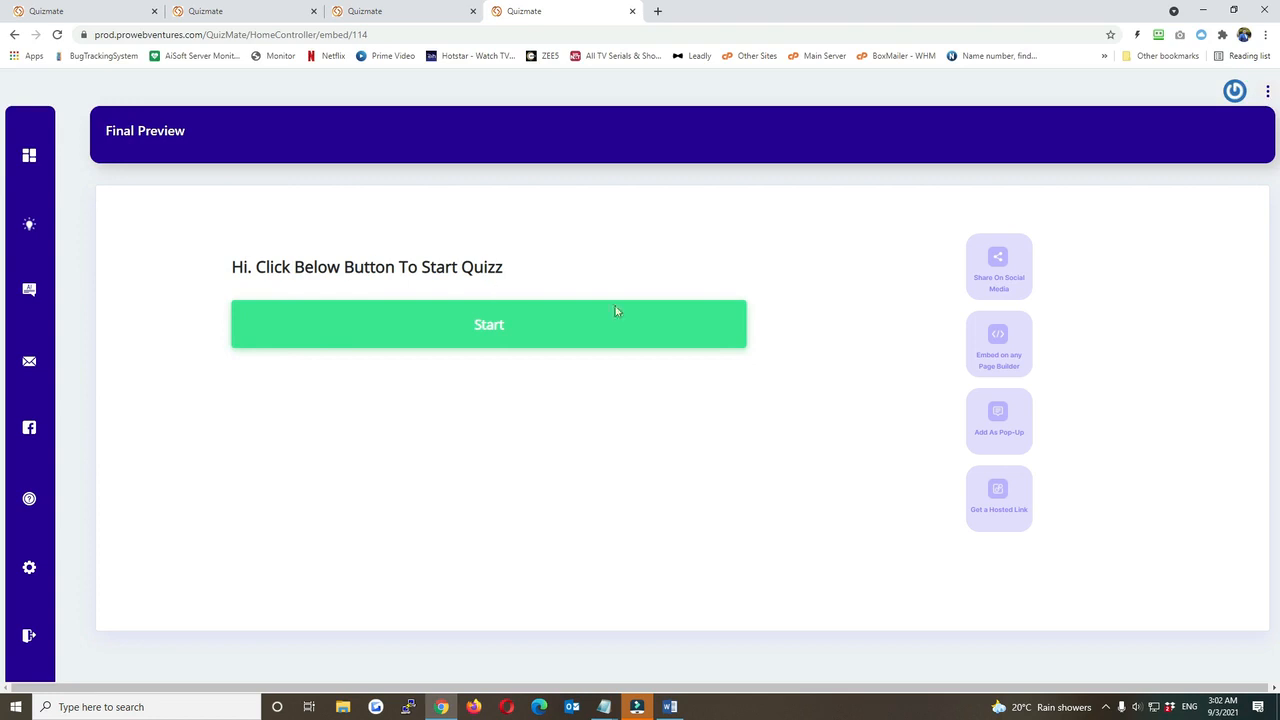
Step: Test the published poll in the final preview, answering "Myself" and "Watermelon" and continuing to the lead form
click(508, 314)
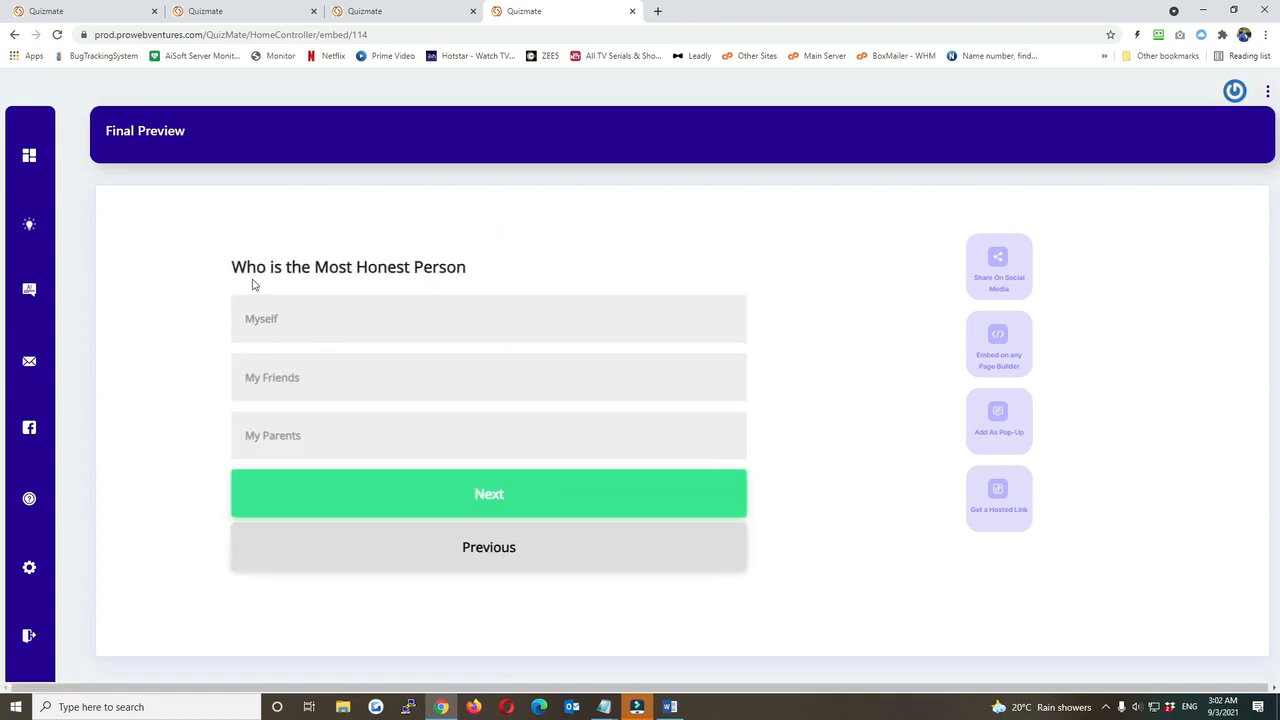
click(410, 333)
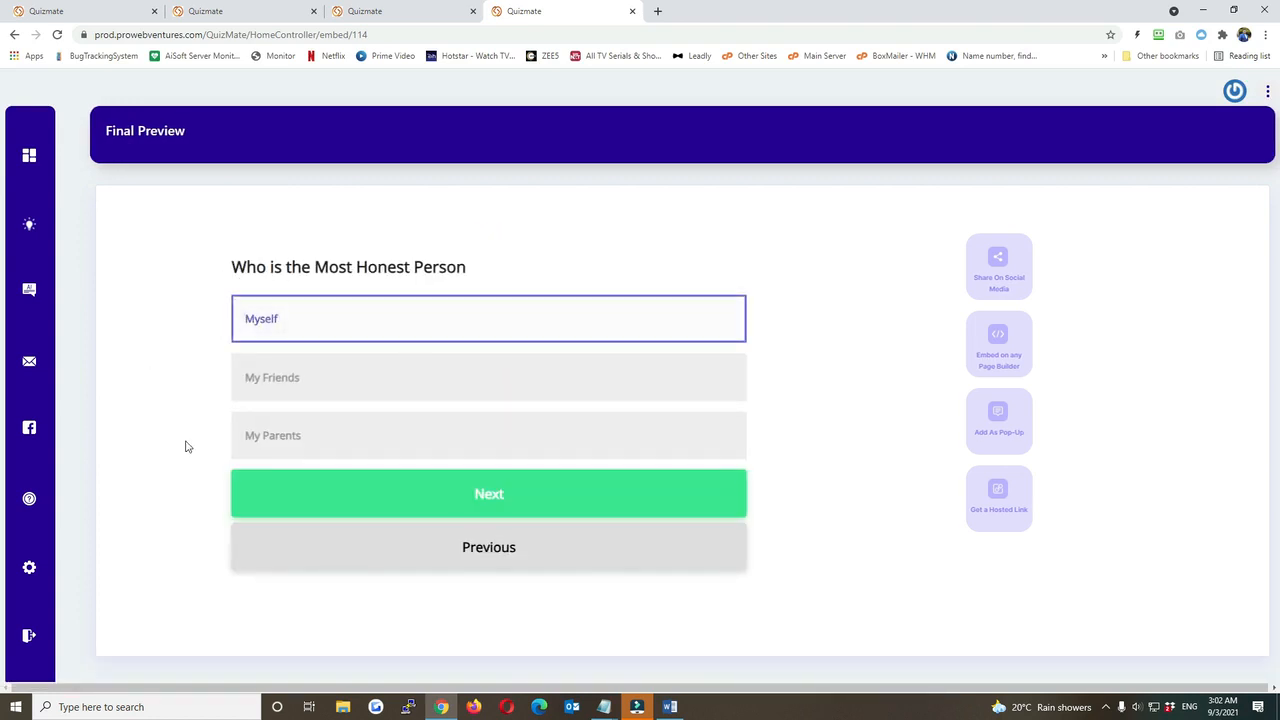
click(531, 502)
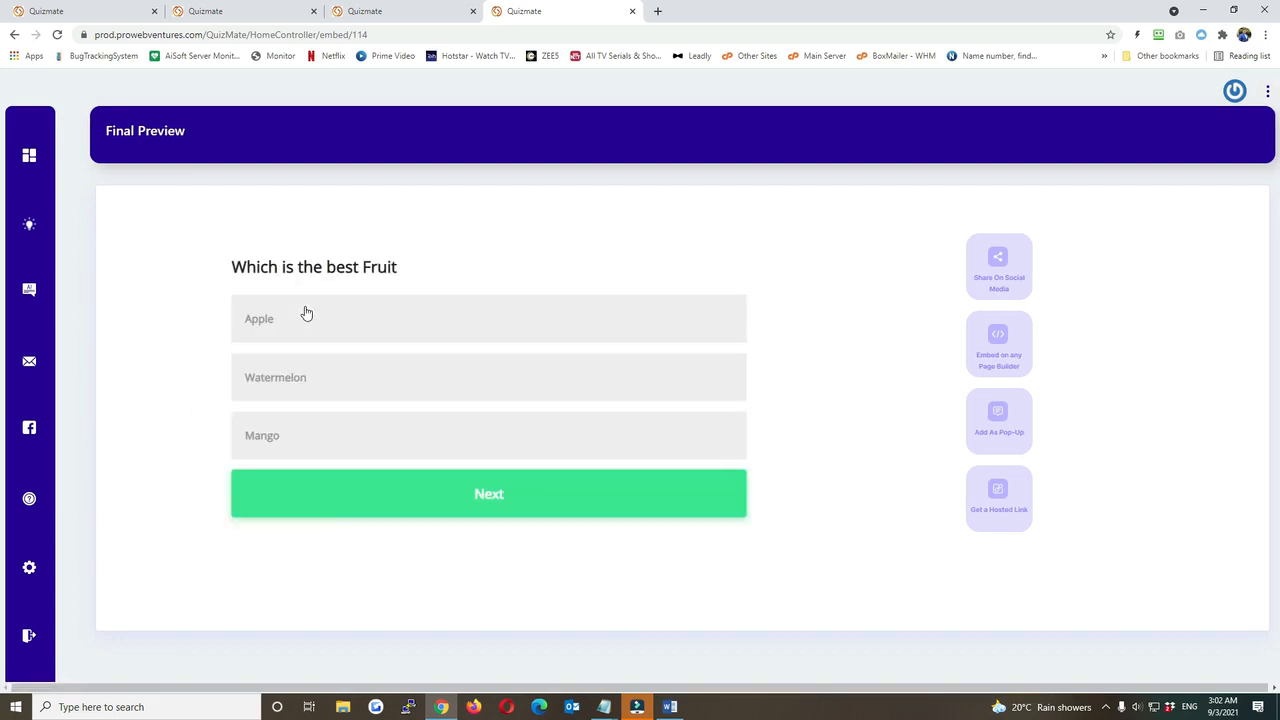
click(312, 380)
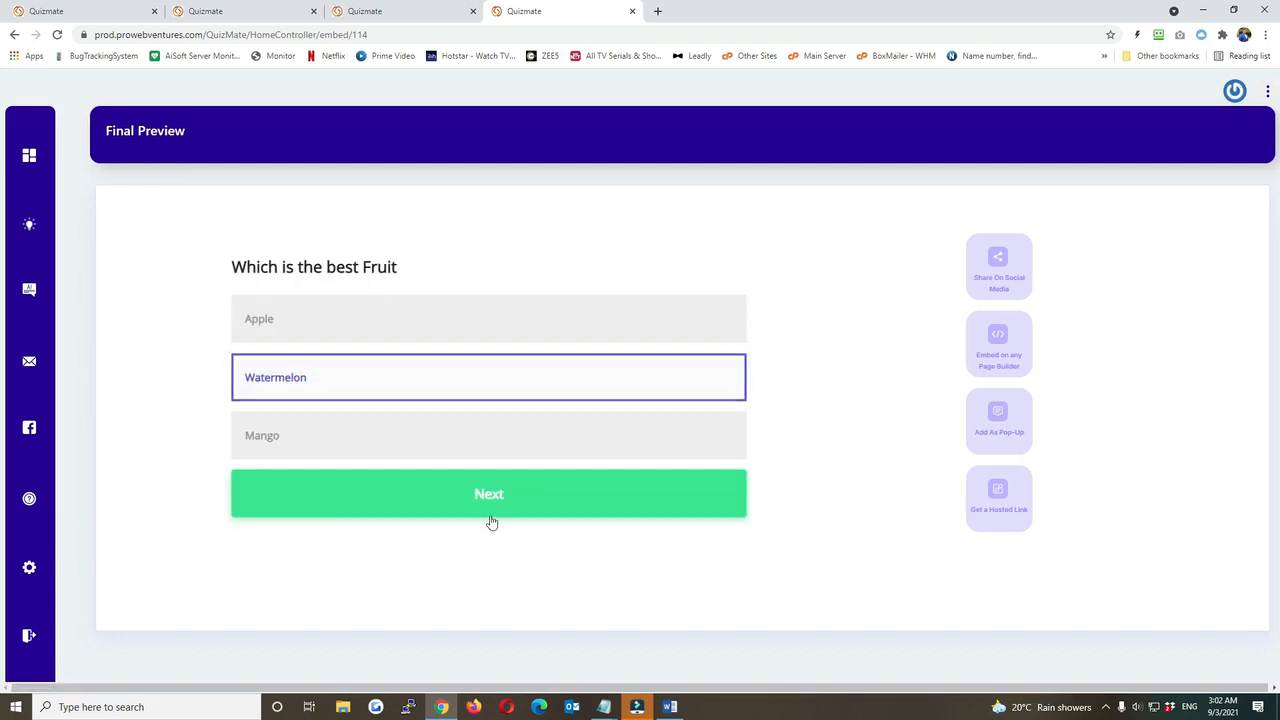
click(492, 494)
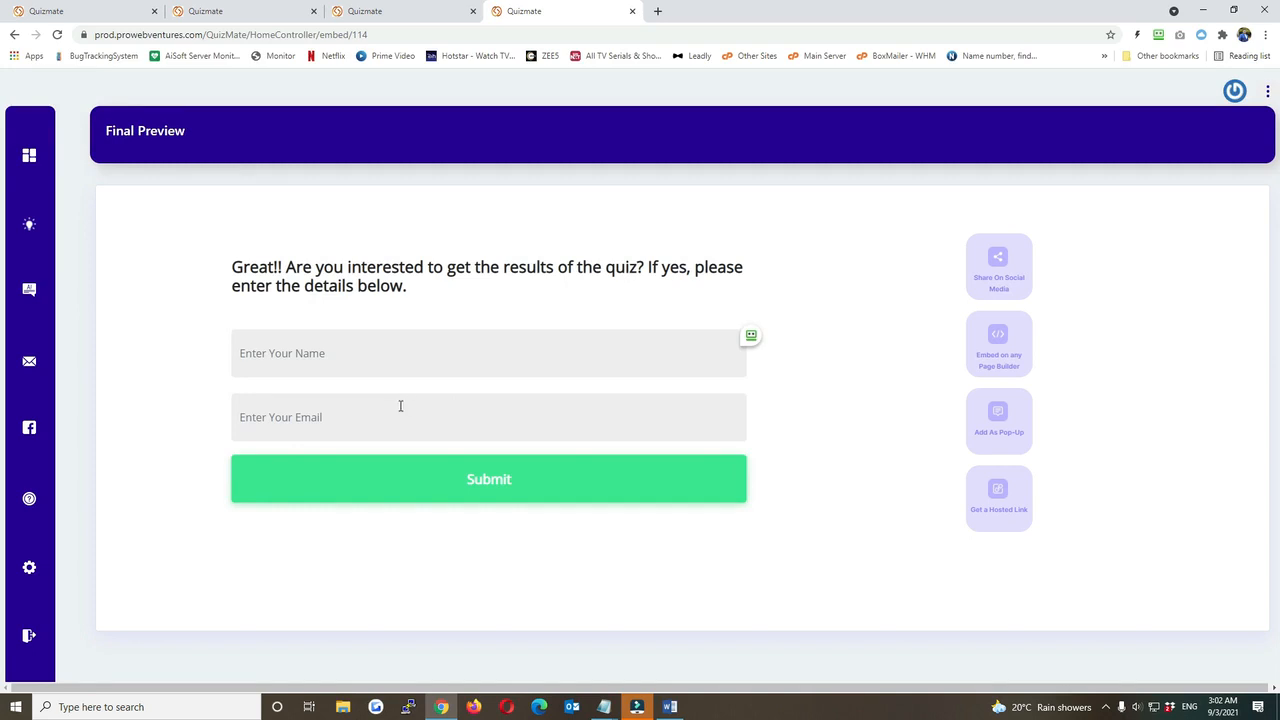
Step: Create a new quiz named "Video 1" with the type Video Type Quiz and continue to its flow builder
mouse_move(40, 228)
click(80, 224)
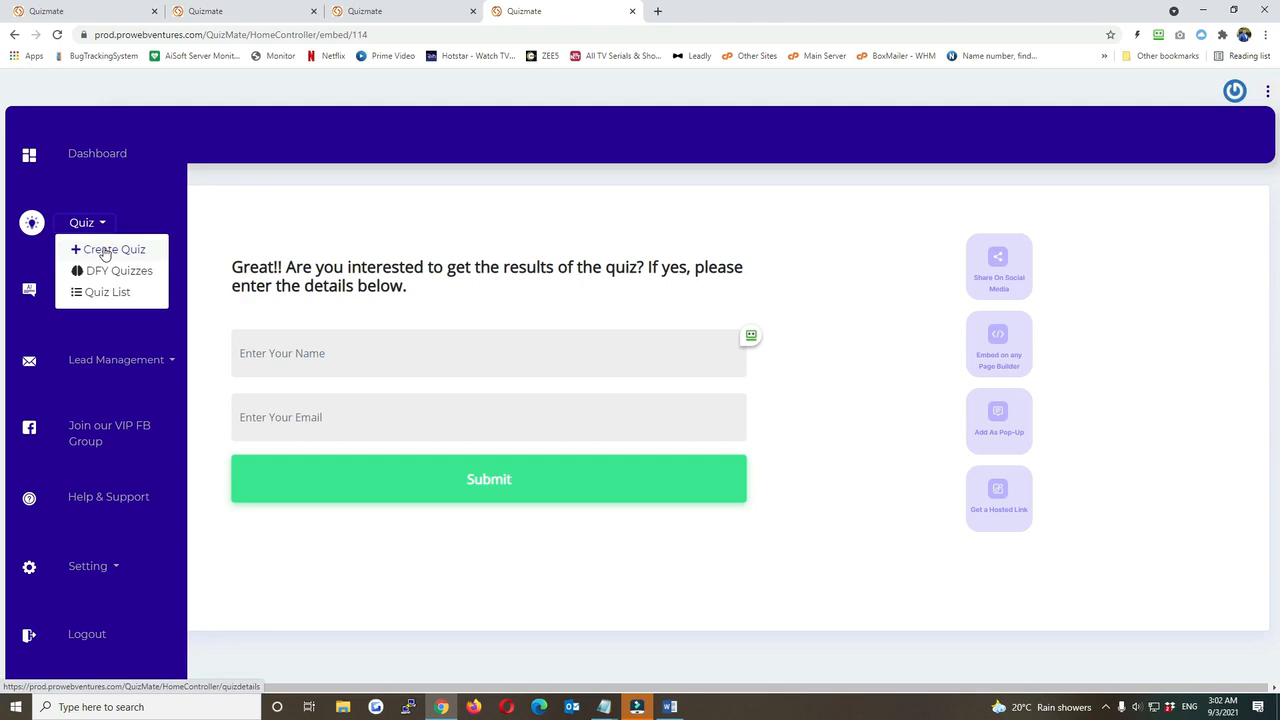
click(104, 250)
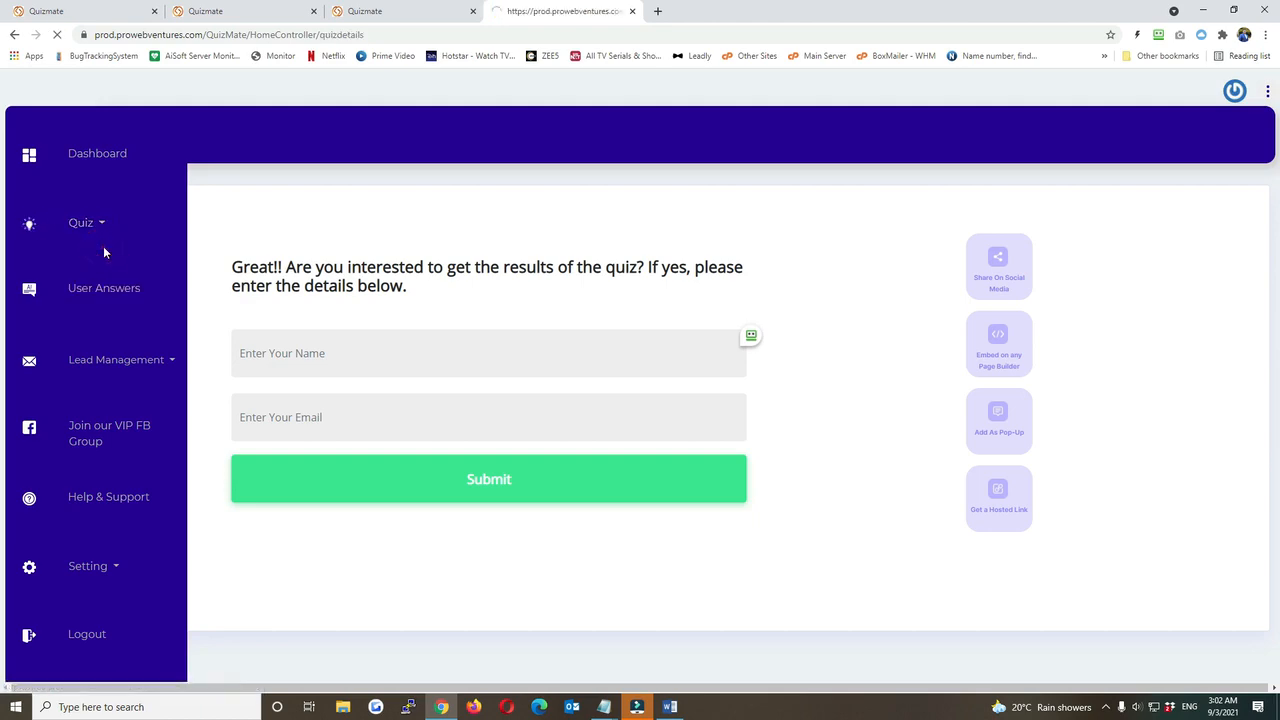
scroll(512, 363, down, 2)
scroll(512, 363, down, 2)
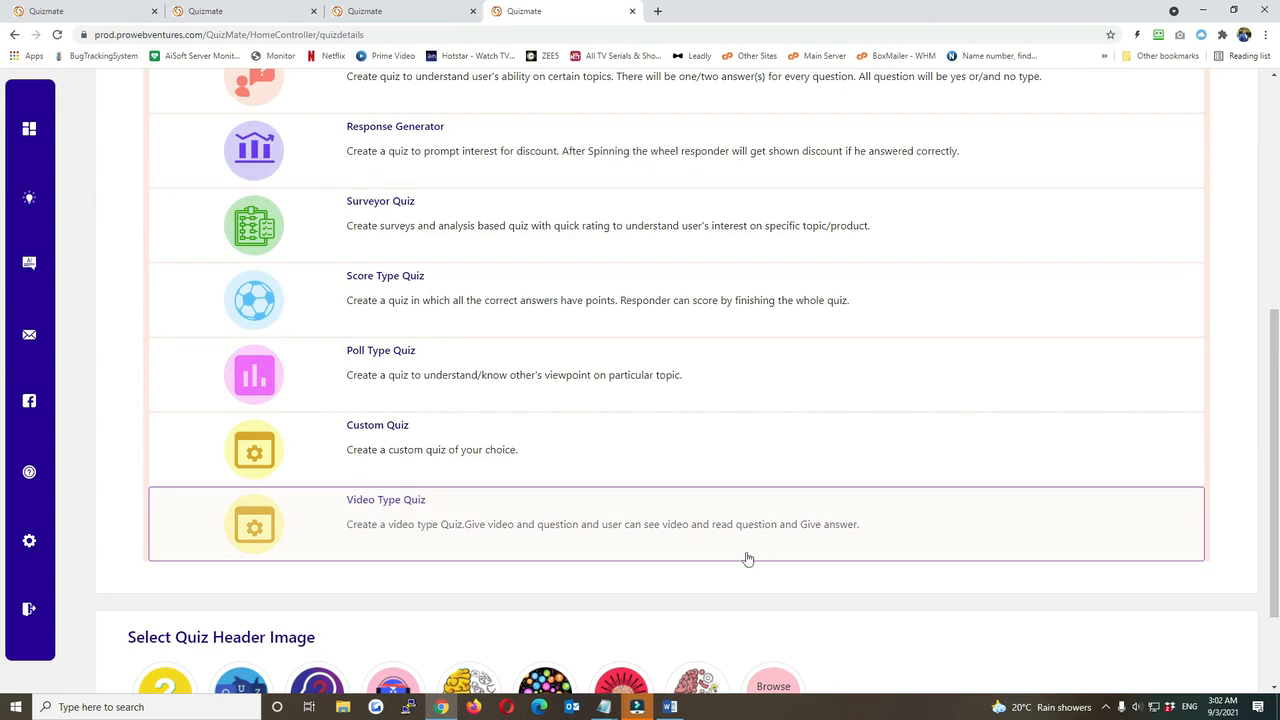
scroll(214, 372, up, 3)
click(269, 208)
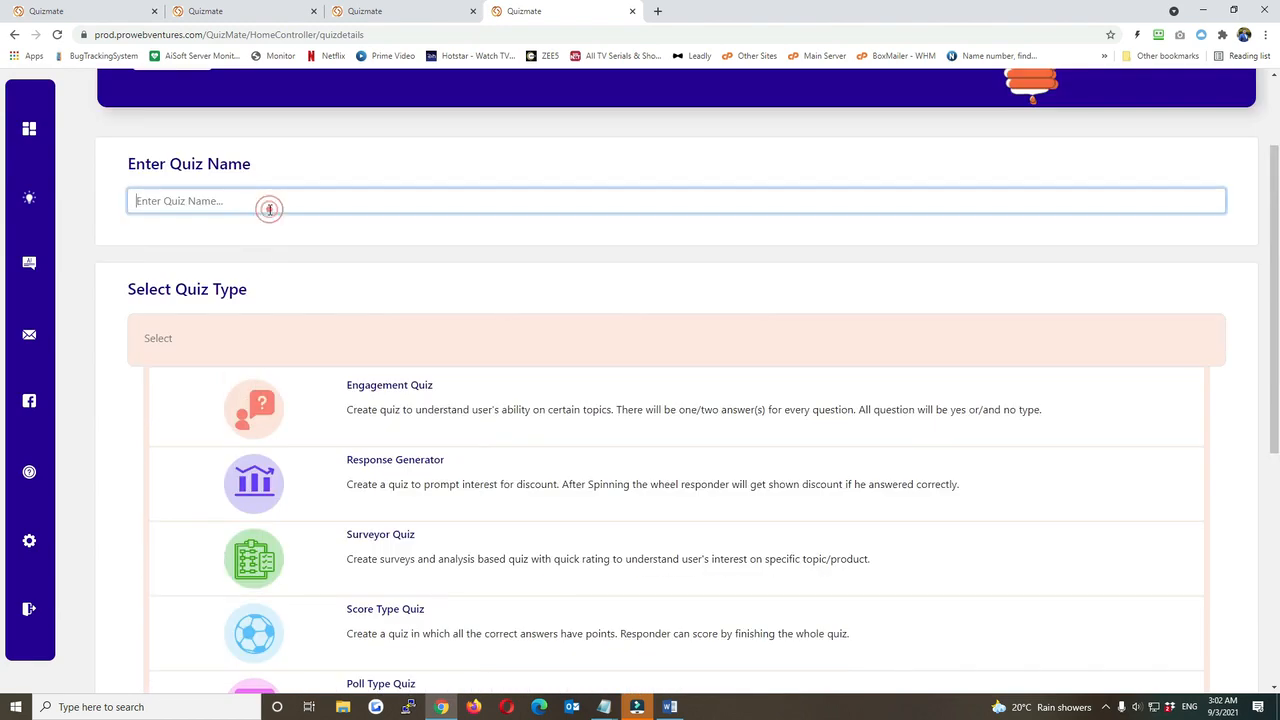
text(Video 1)
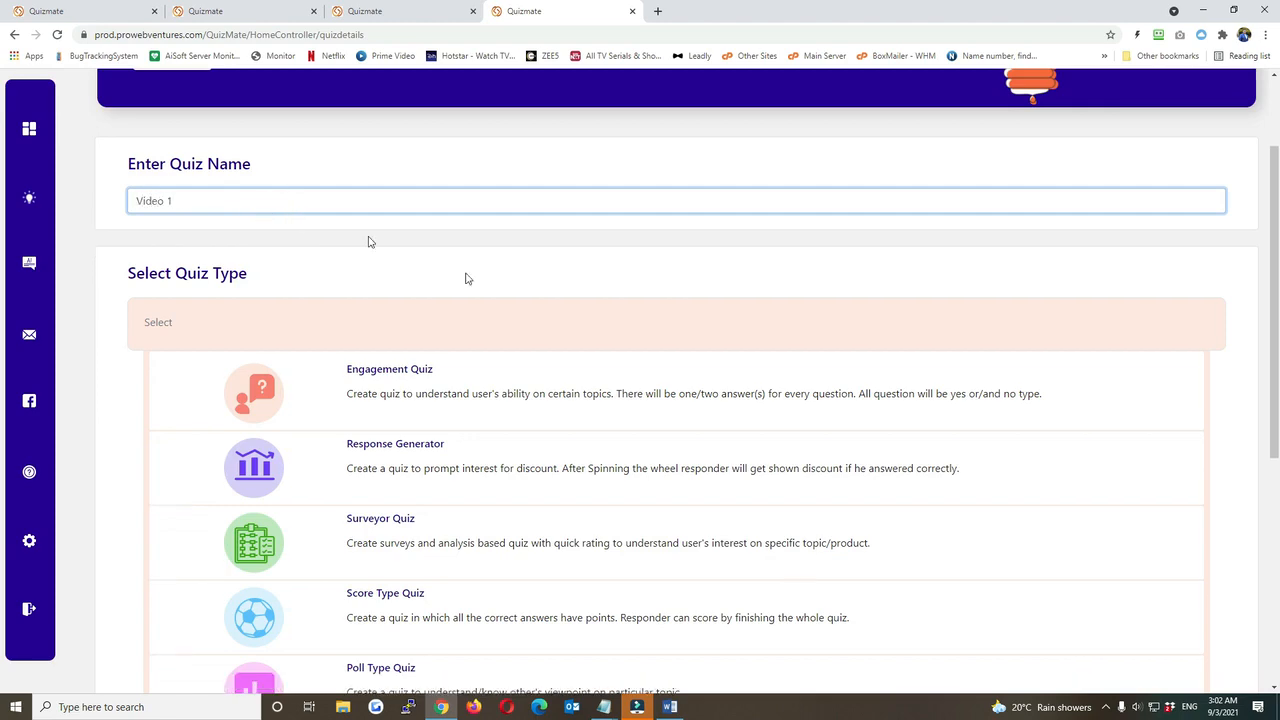
scroll(466, 277, down, 5)
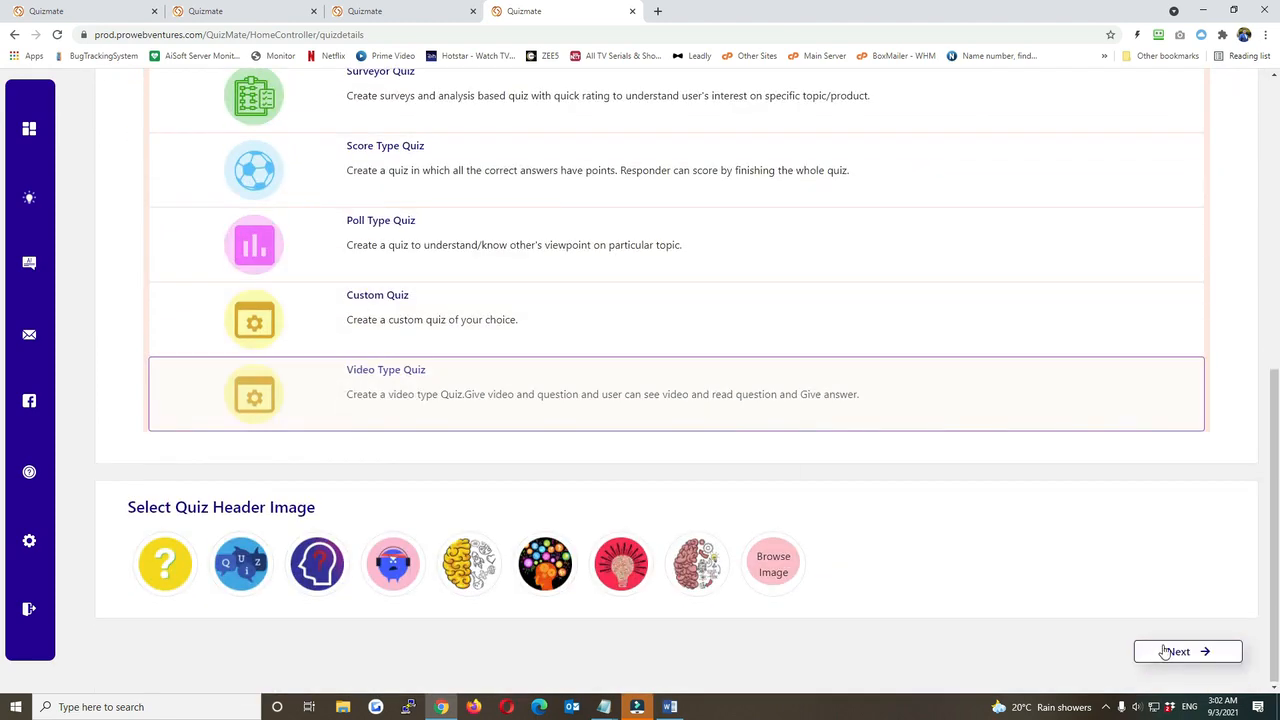
click(1165, 650)
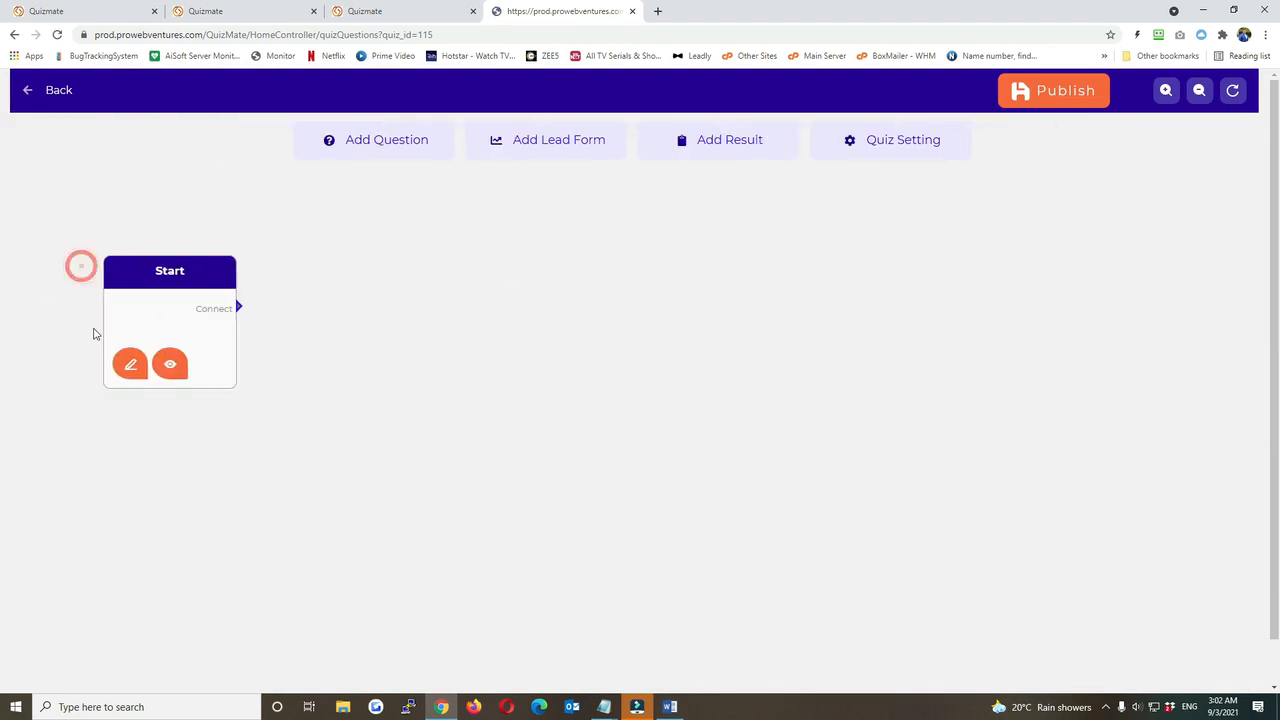
Step: Set the video quiz's start heading to "Click below button to start quizz" and button text to "start", and save
click(128, 369)
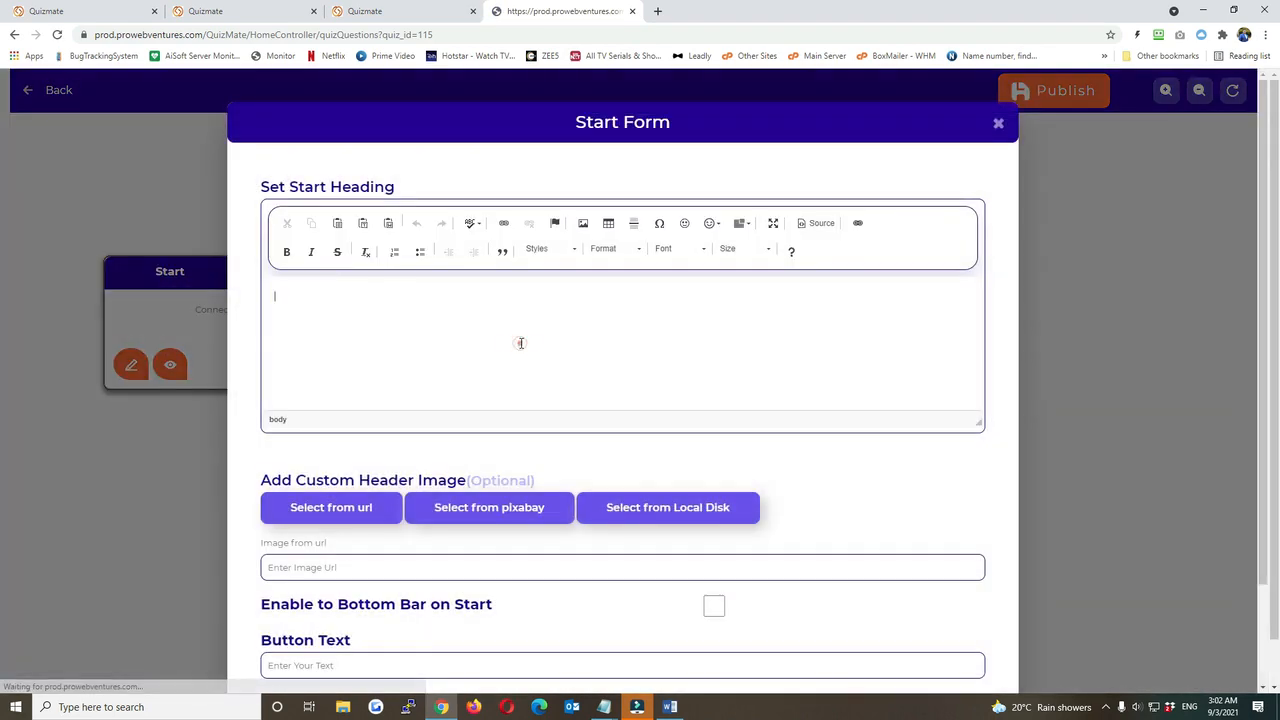
text(Click bel)
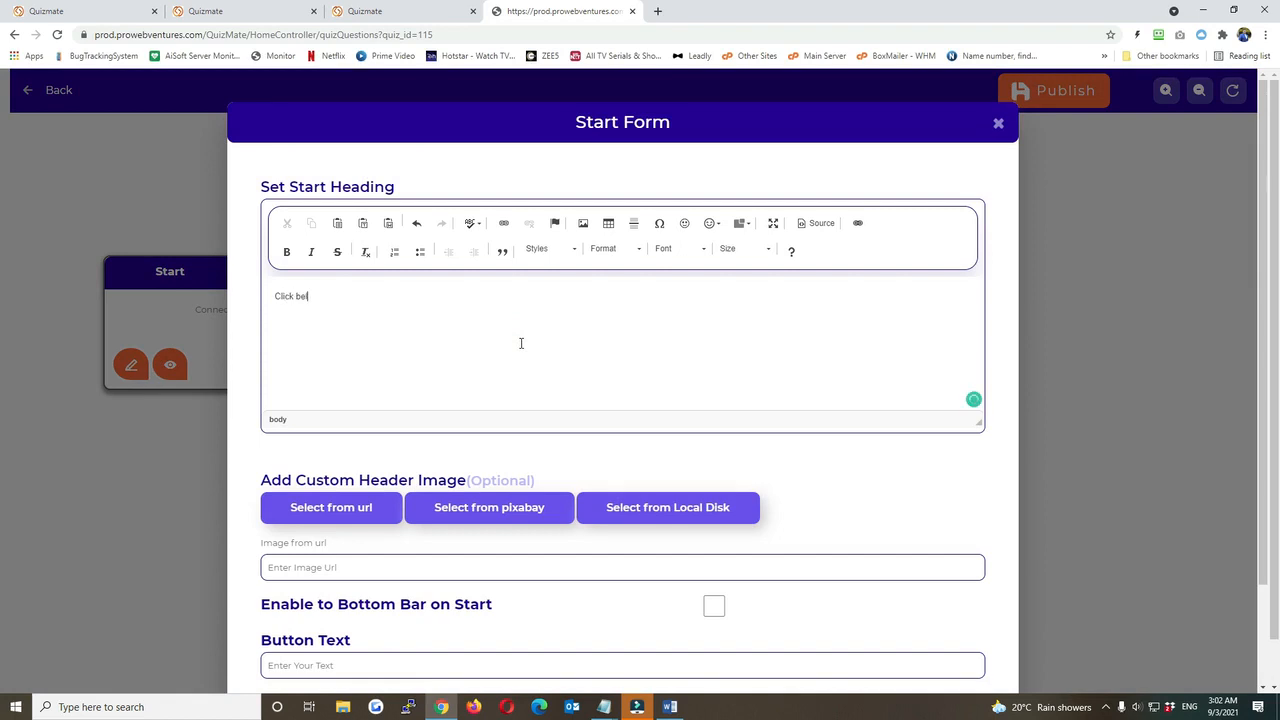
text(ow button to start quizz)
scroll(527, 347, down, 2)
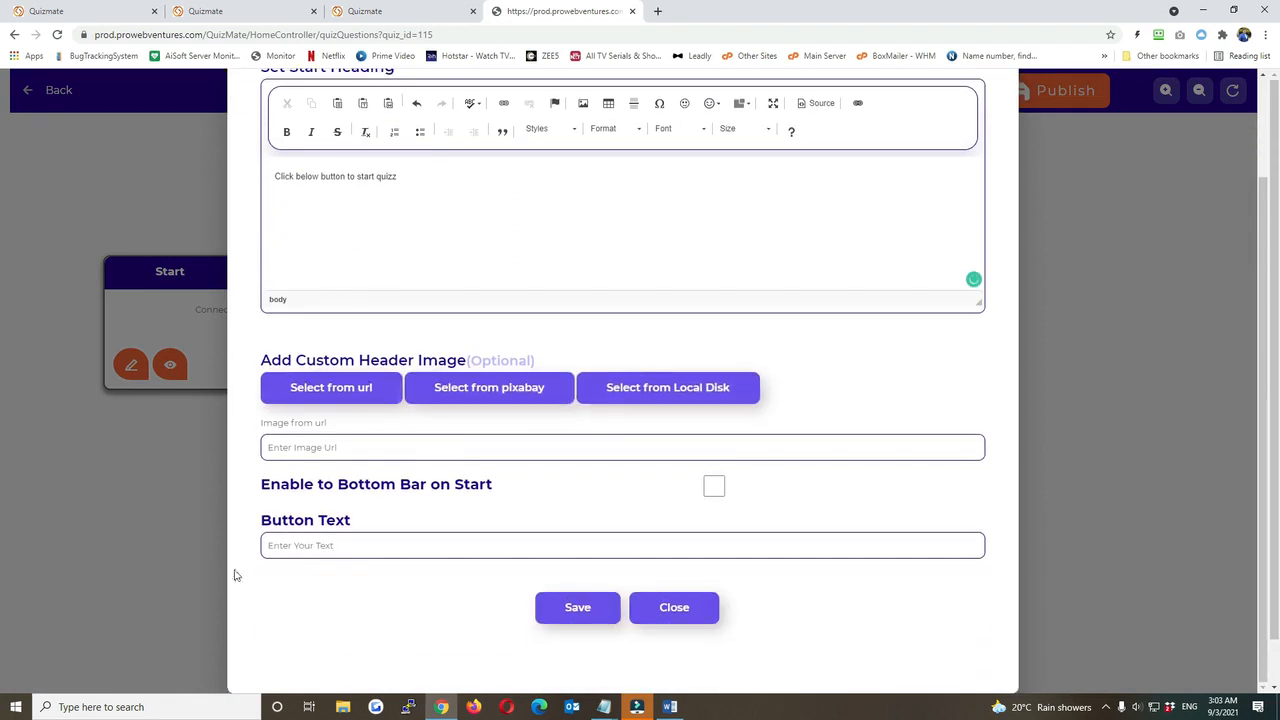
click(316, 545)
text(start)
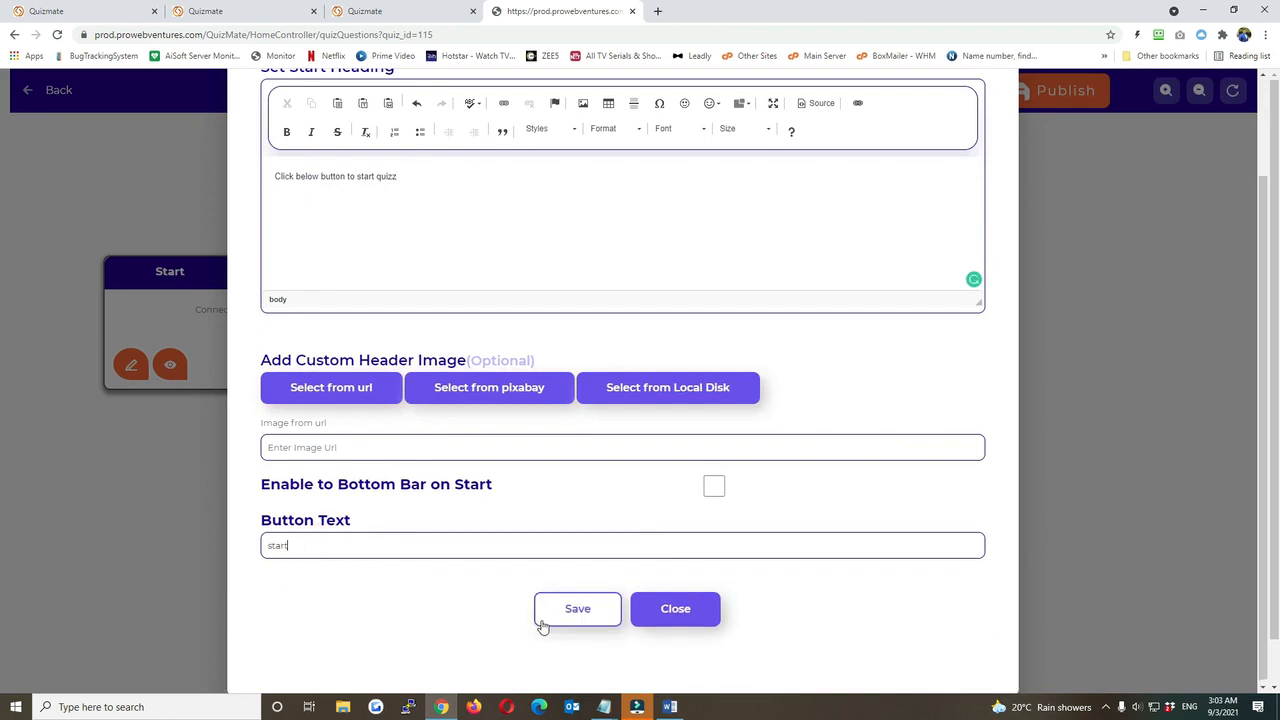
click(543, 620)
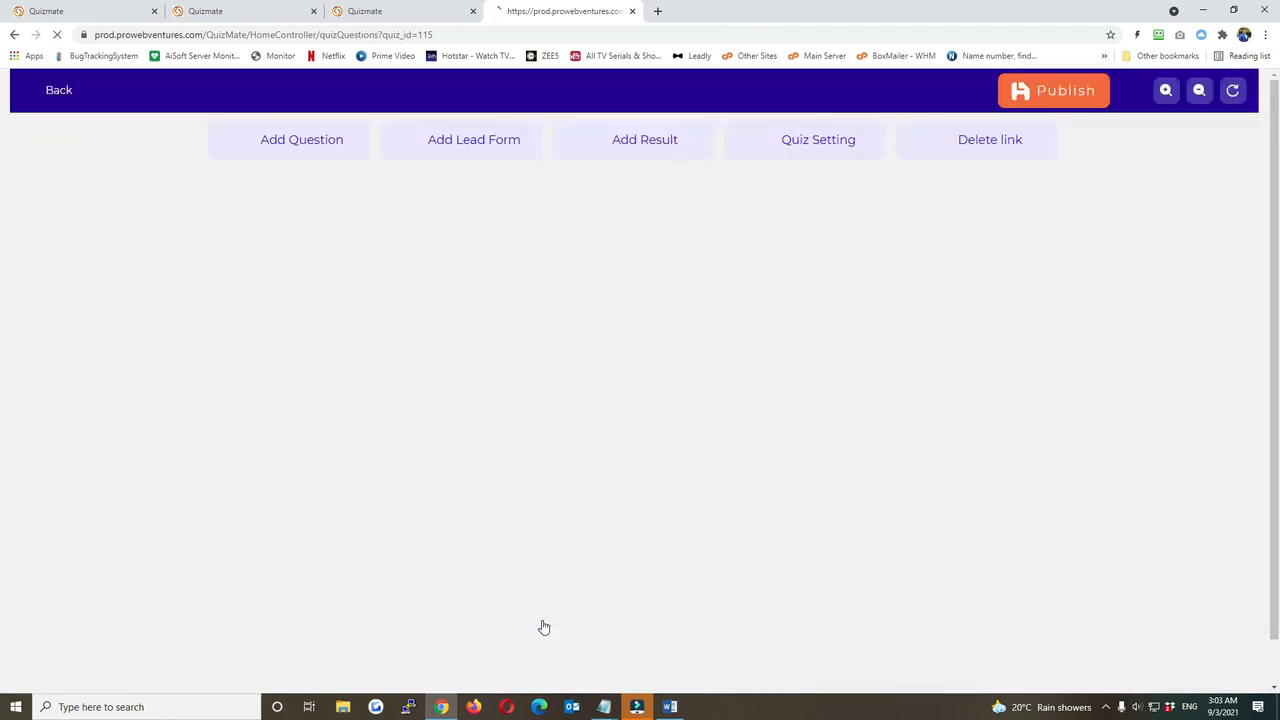
Step: Add a question block connected from the Start block, with the question text "What do you like in the video?"
click(380, 148)
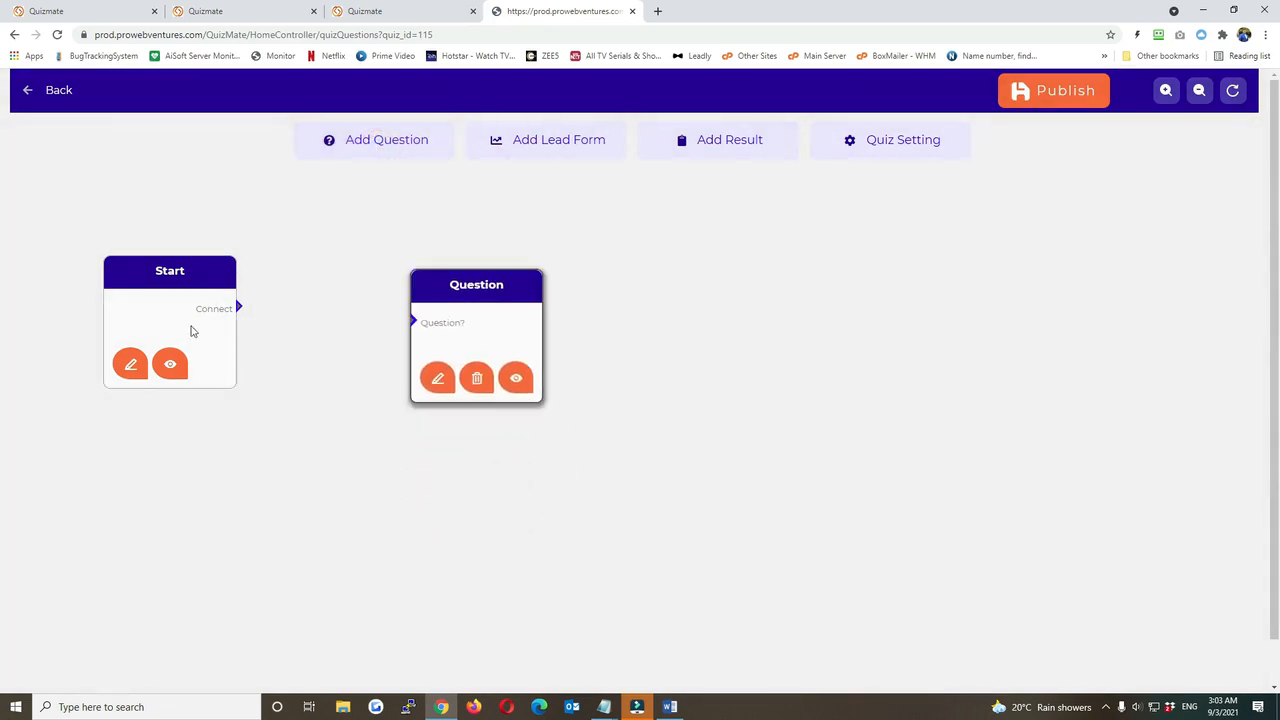
drag(238, 308, 413, 320)
click(437, 378)
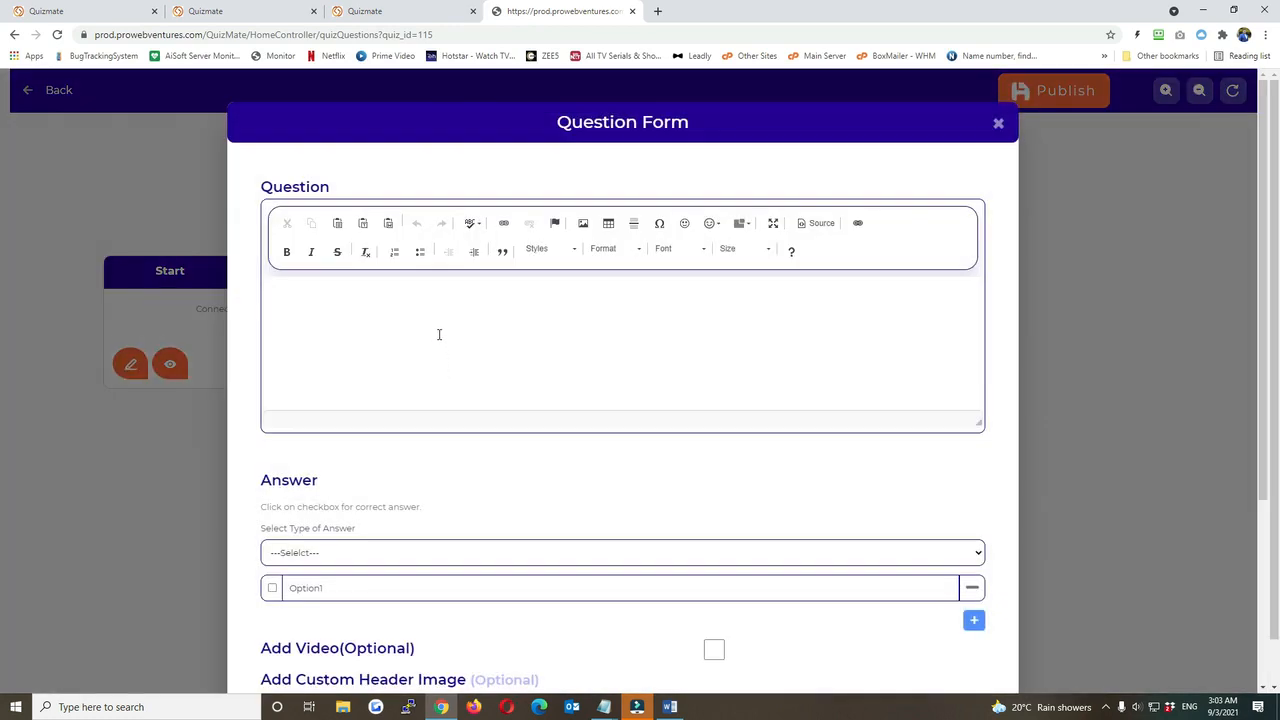
click(438, 334)
text(What do youn l)
key(BackSpace)
key(BackSpace)
key(BackSpace)
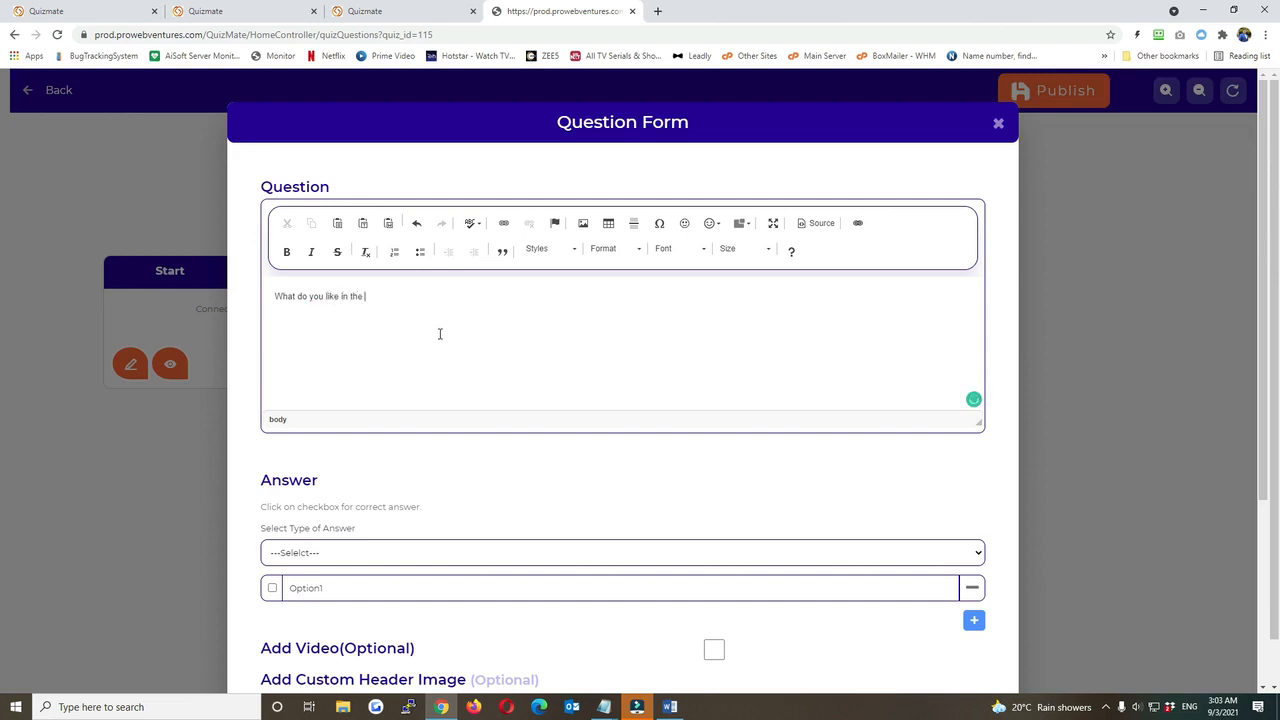
Step: Set the question's answer type to Check Box and define three answer options: "Image", "Data" and "Files"
click(351, 554)
click(335, 583)
double_click(328, 586)
key(BackSpace)
text(Image)
scroll(700, 648, down, 1)
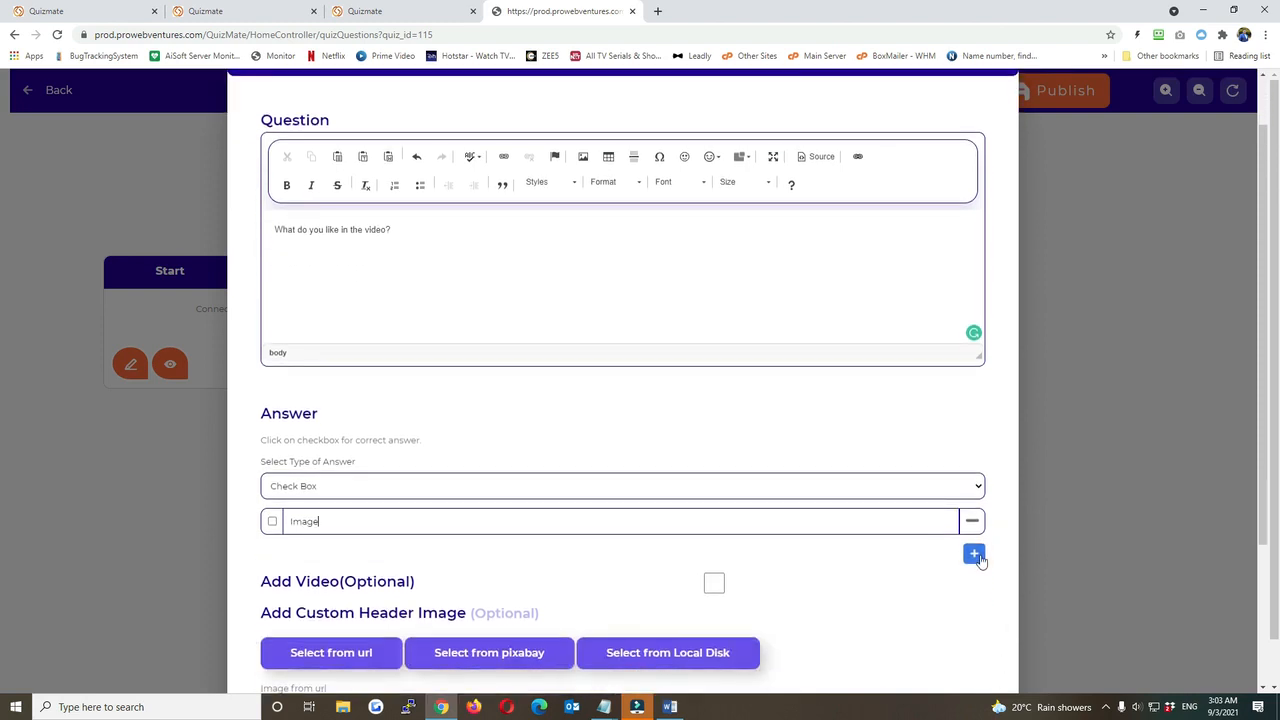
click(976, 556)
double_click(408, 556)
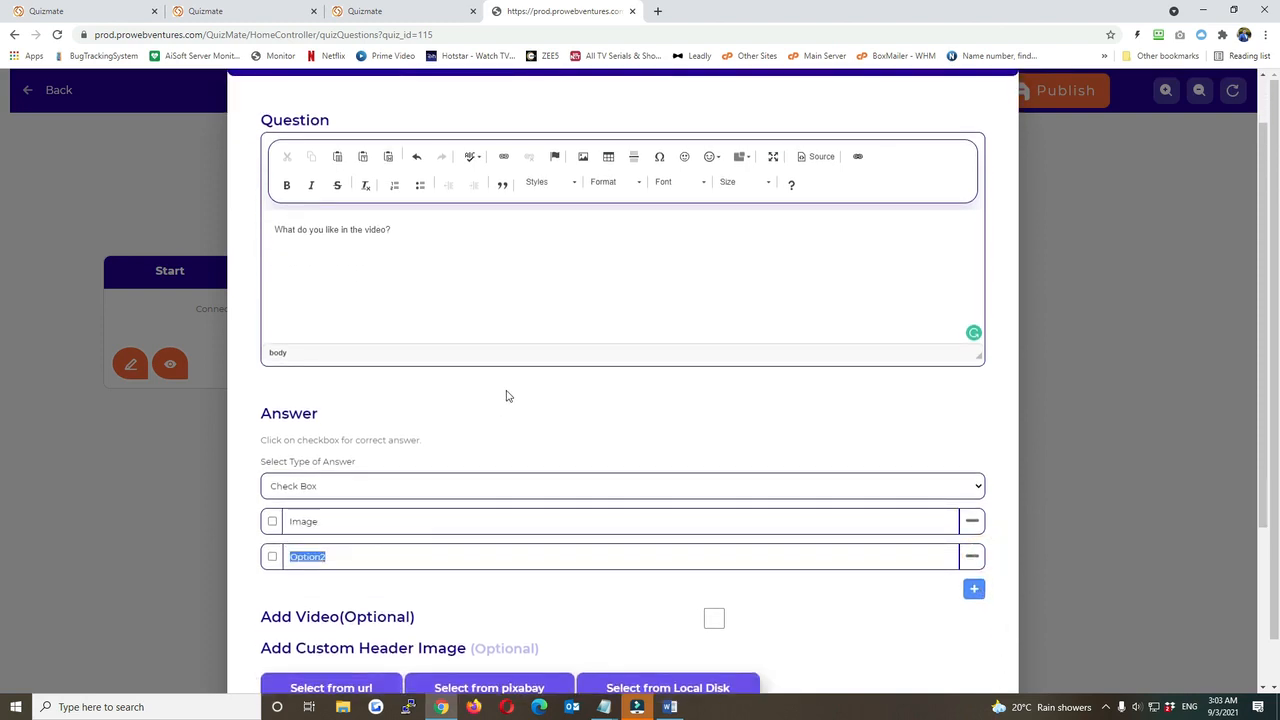
text(Data)
click(974, 588)
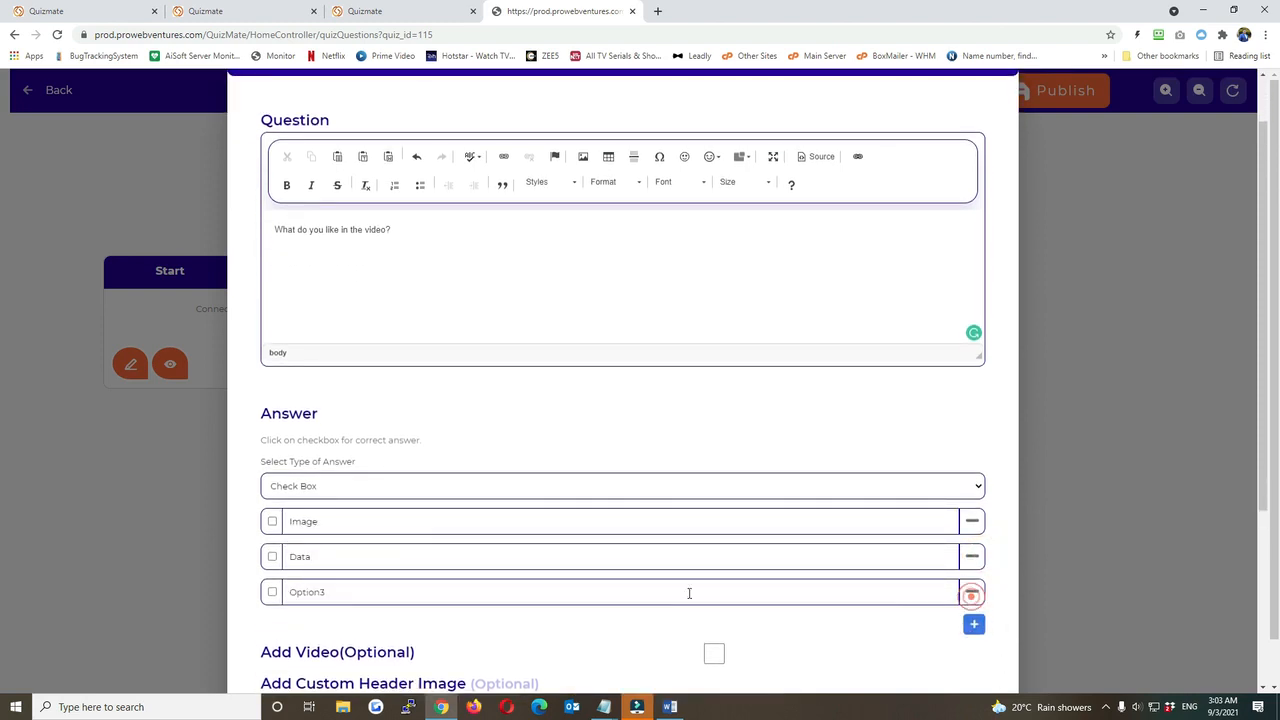
double_click(386, 591)
text(Files)
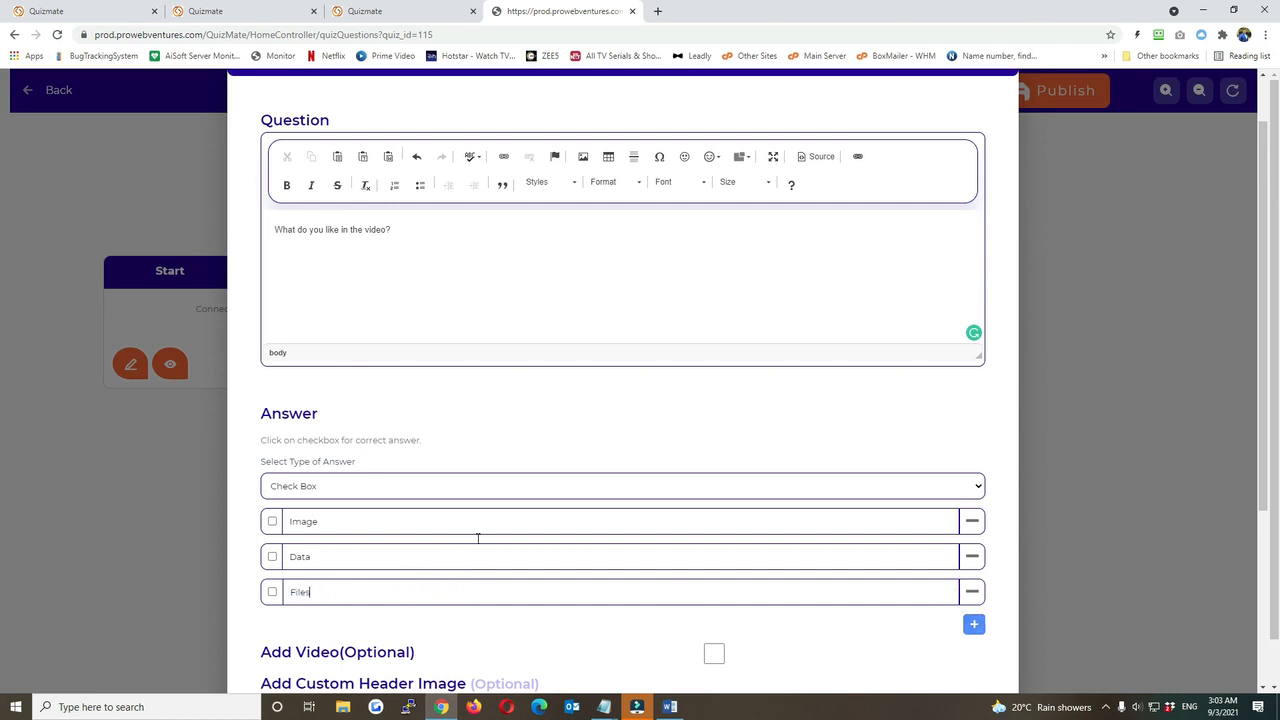
scroll(478, 538, down, 3)
click(713, 389)
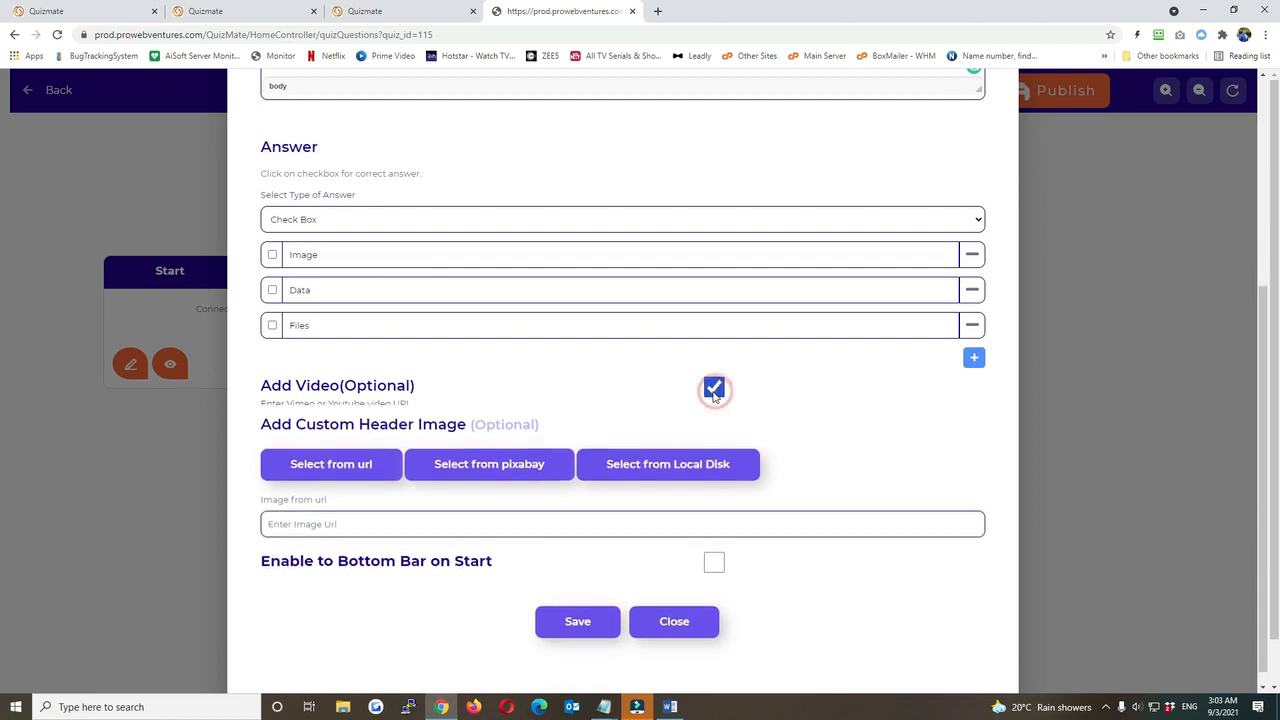
click(306, 427)
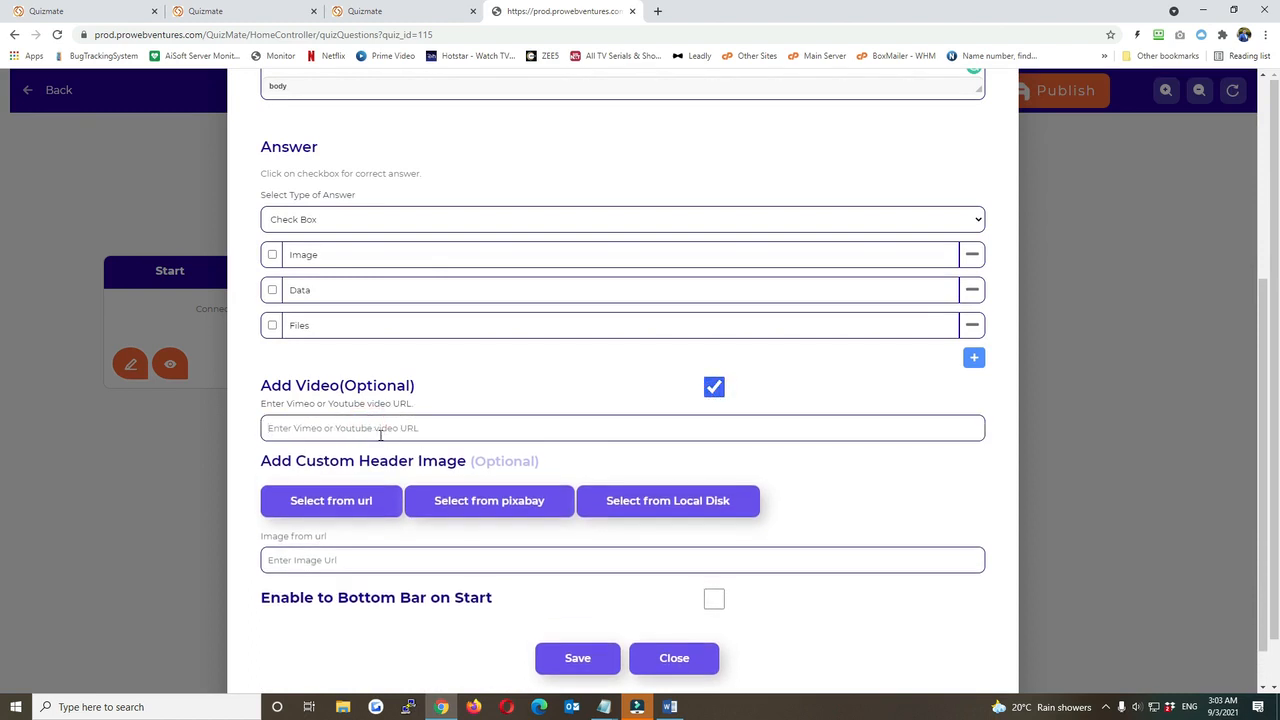
text(https://youtube.com)
scroll(380, 437, down, 2)
click(585, 607)
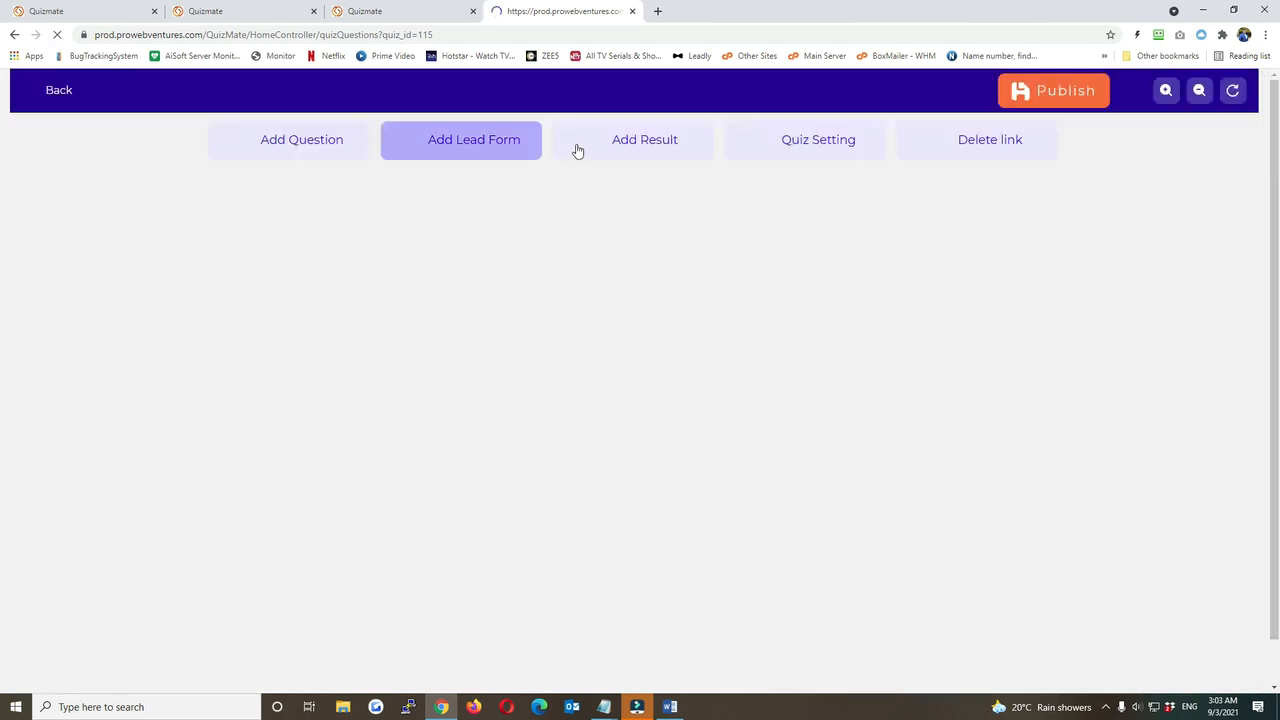
Step: Add a lead form and a result block, and arrange them in sequence after the question block
click(512, 145)
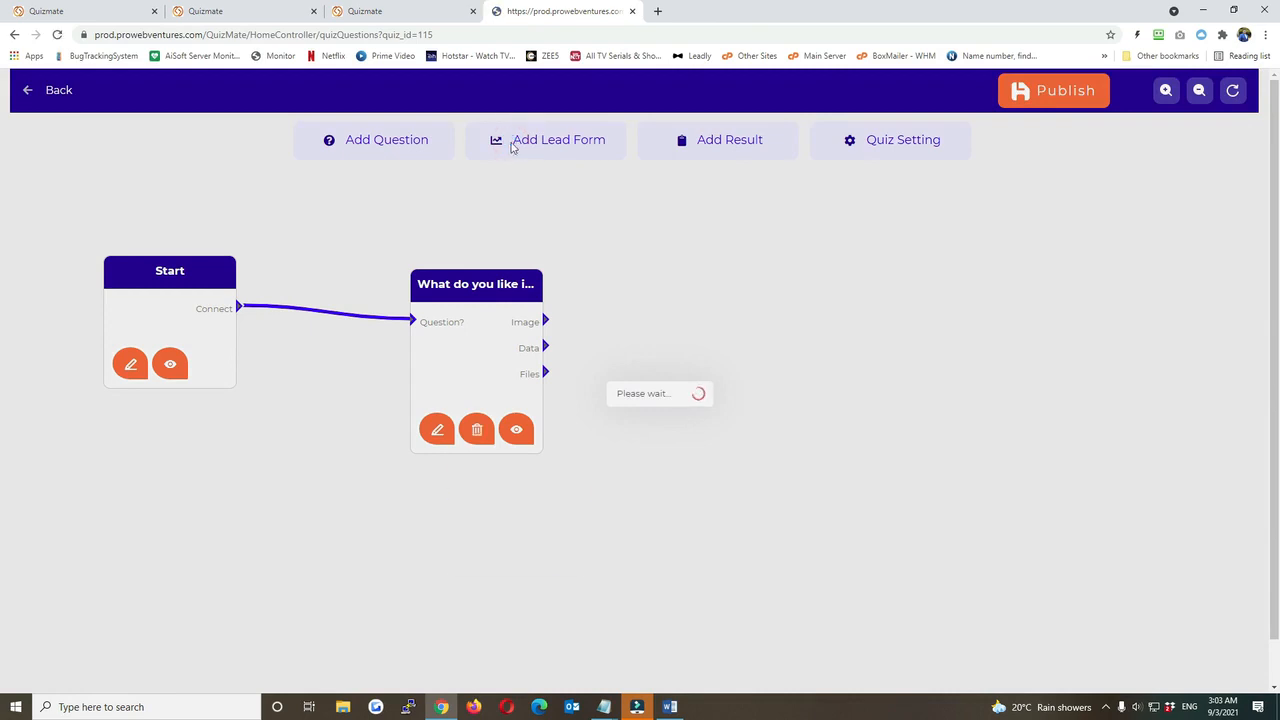
click(752, 140)
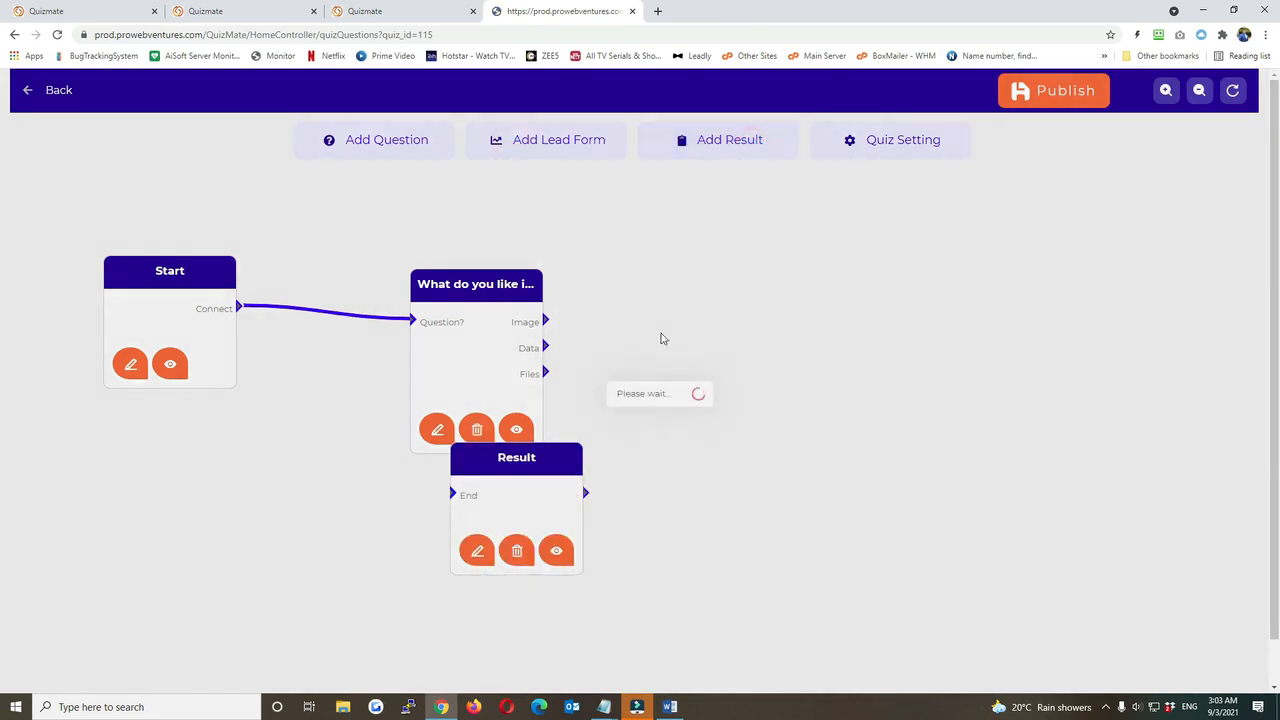
drag(520, 461, 708, 292)
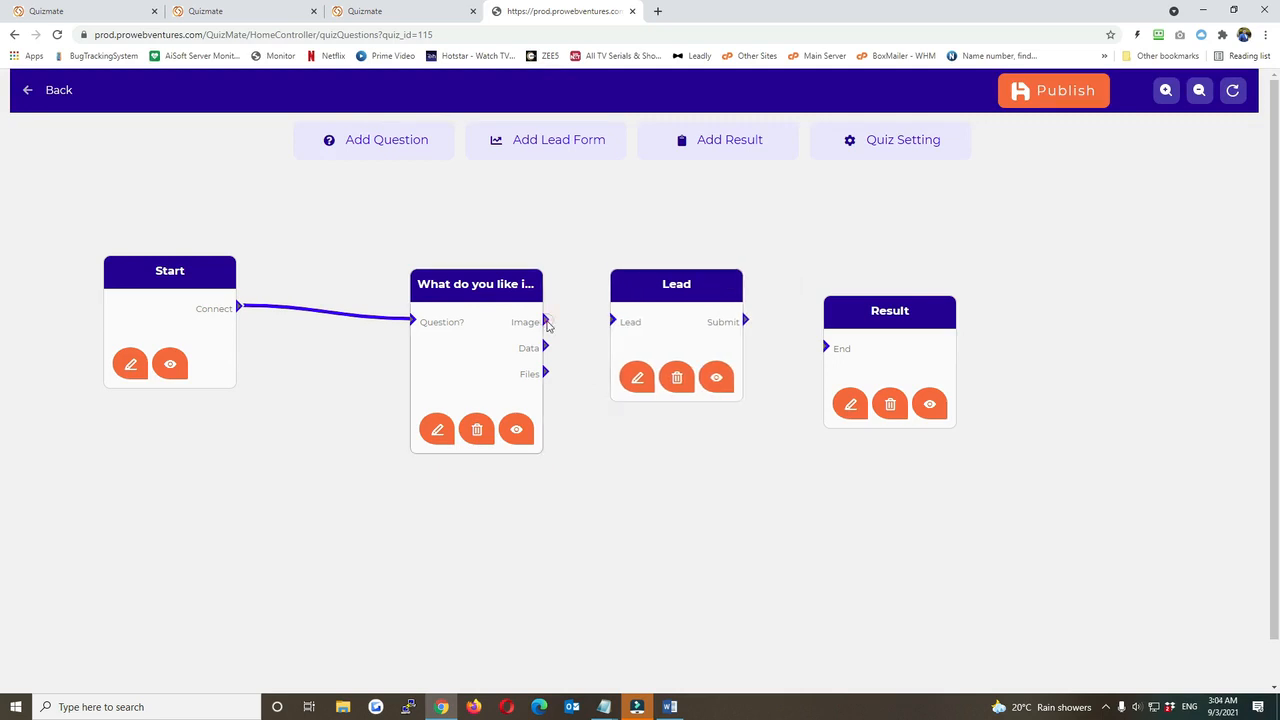
Step: Connect the Image, Data and Files answers to the Lead block and the lead's Submit output to the Result block
drag(545, 321, 614, 321)
drag(545, 347, 612, 320)
drag(545, 372, 612, 320)
drag(746, 321, 827, 347)
Step: Set the result block's heading to "Thanks" and its button text to "esit", and save the form
click(849, 404)
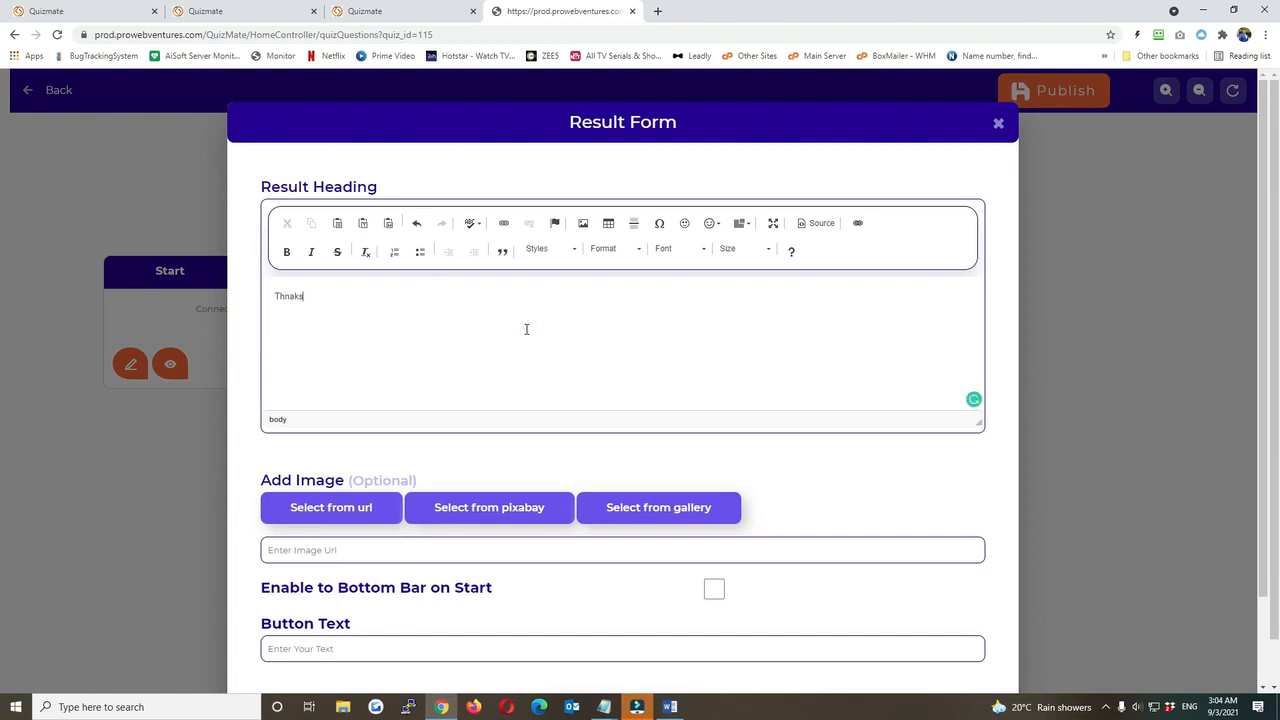
key(ctrl+a)
key(BackSpace)
scroll(382, 392, down, 1)
click(351, 582)
text(exit)
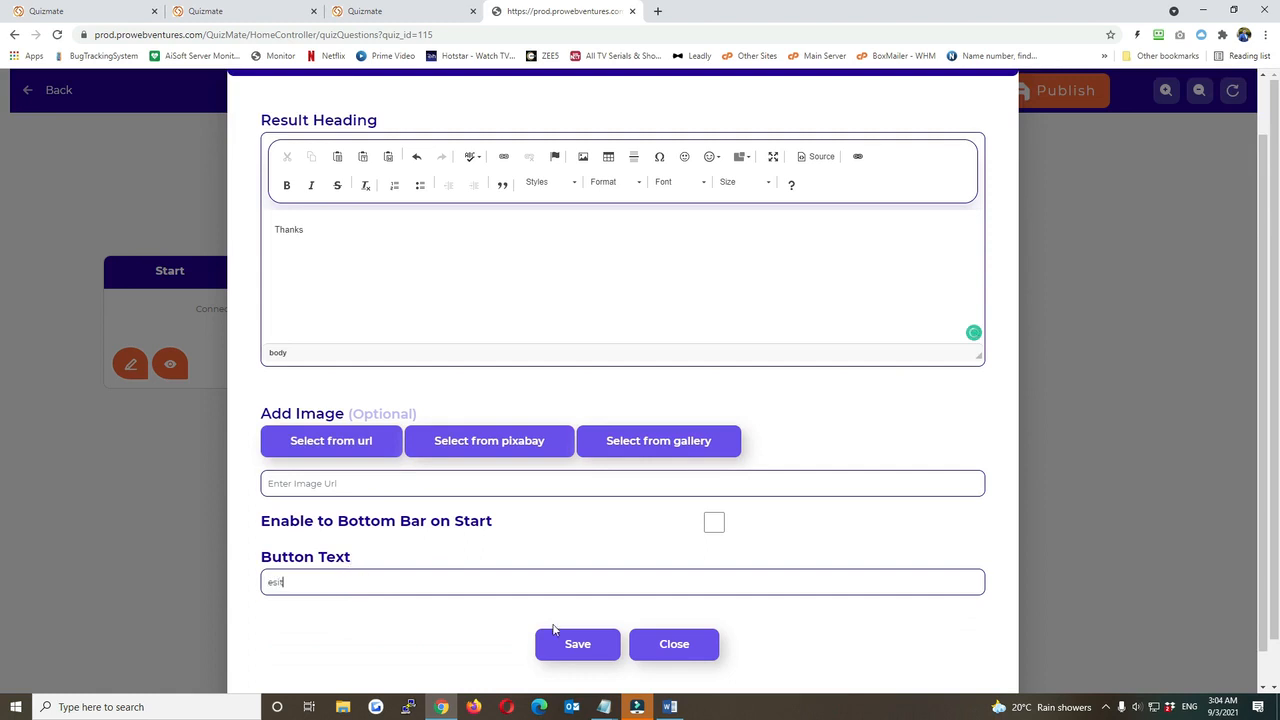
click(558, 638)
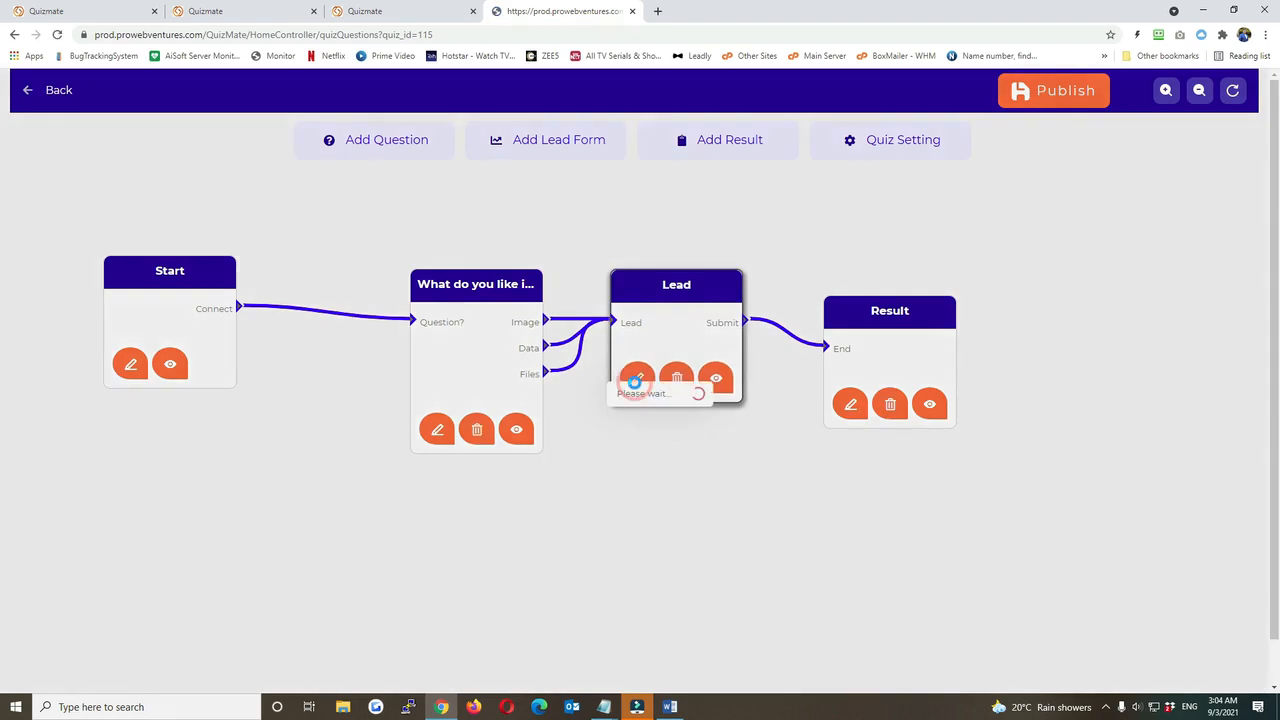
Step: Set the lead form's title to "Please enter details below" and its button text to "Submit", and save
click(637, 377)
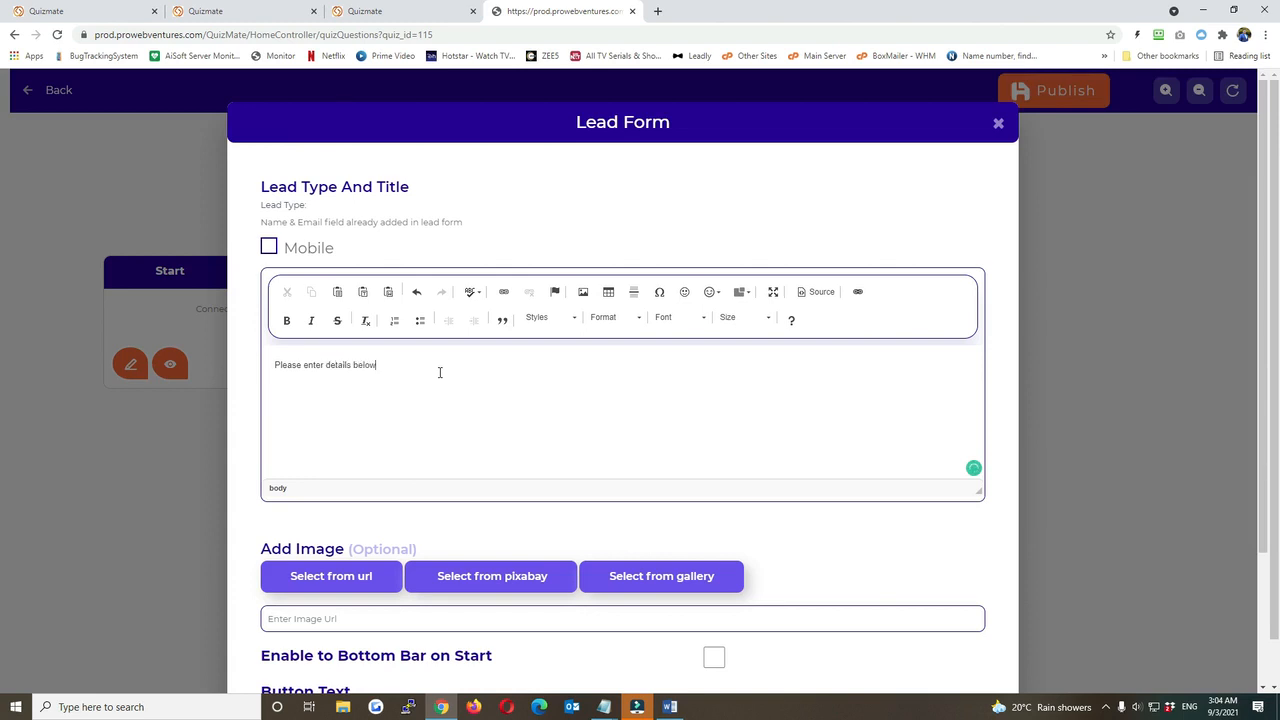
scroll(439, 372, down, 2)
click(423, 545)
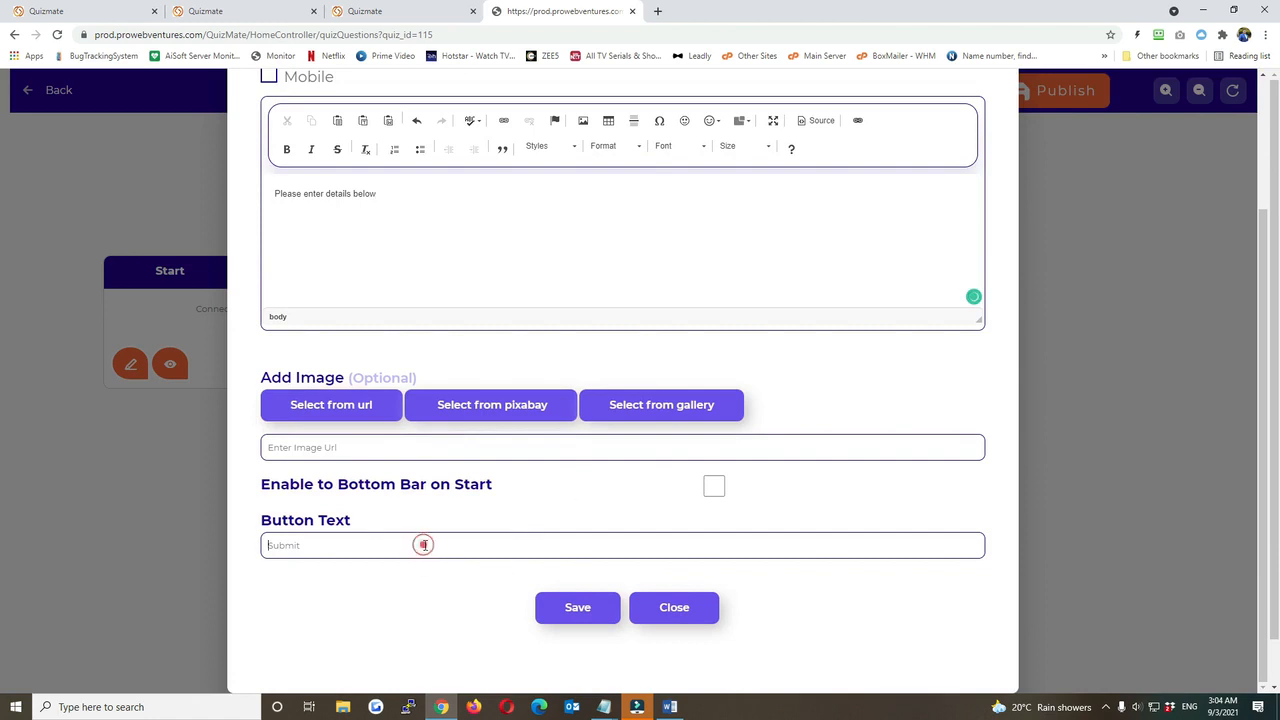
text(Submit)
click(579, 622)
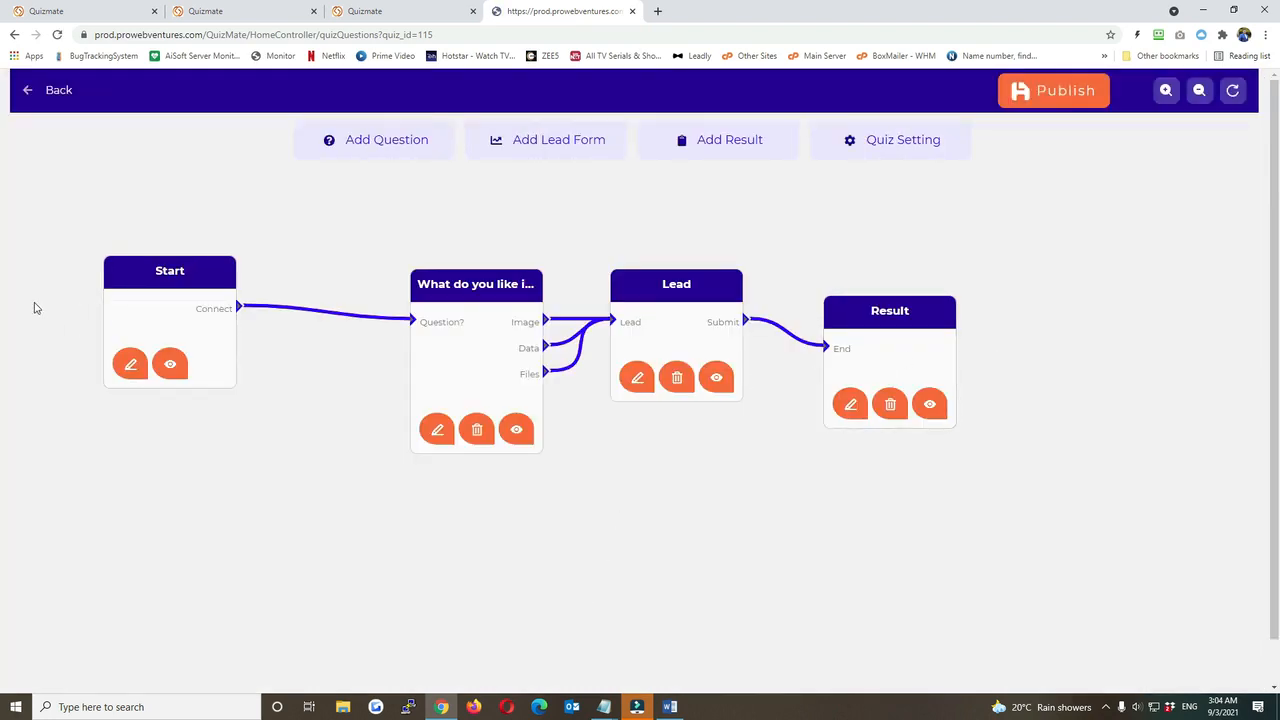
Step: Publish the finished video quiz
click(1039, 98)
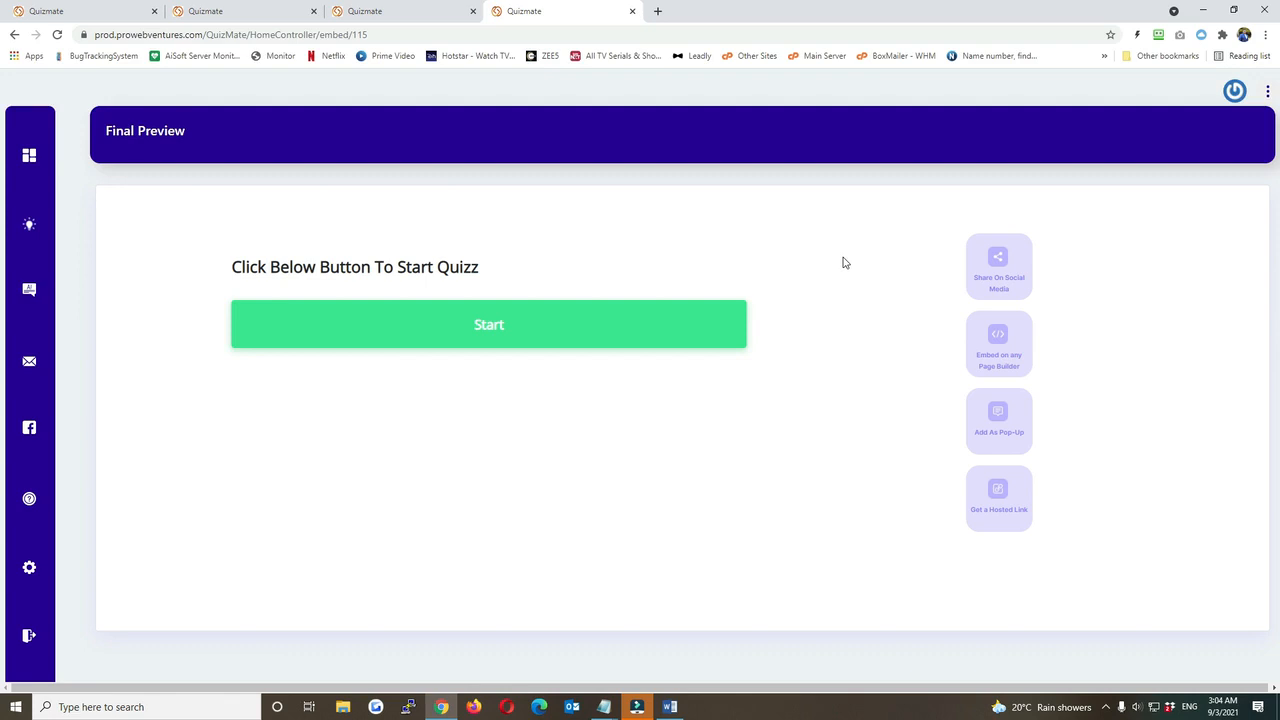
mouse_move(30, 162)
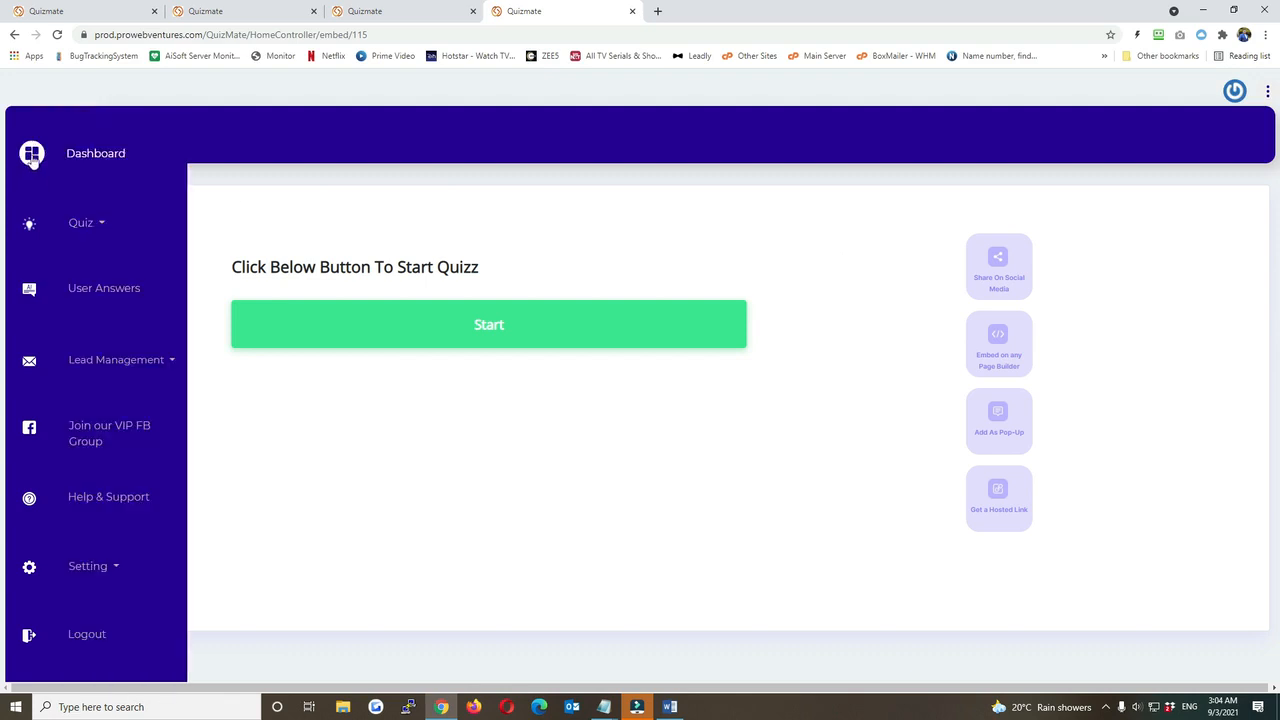
click(82, 222)
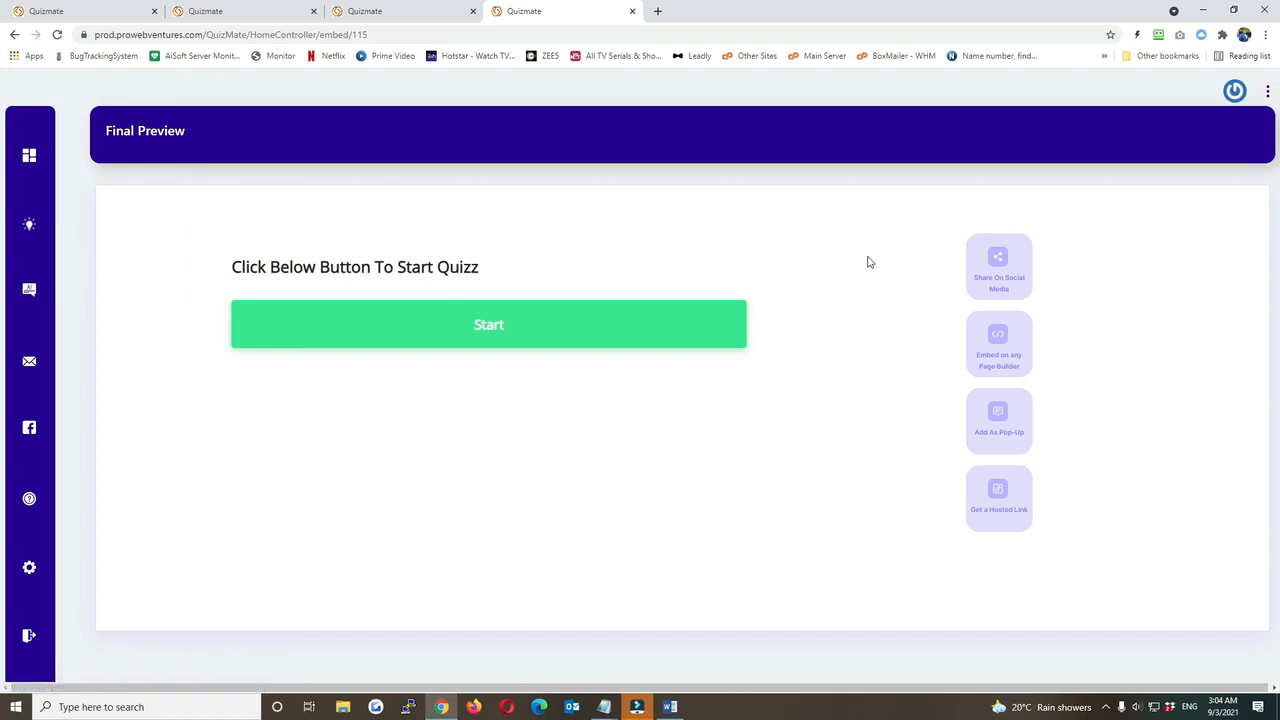
Step: Open the User Answers overview and look through the visitor, lead and publishing figures of the listed quizzes
mouse_move(40, 300)
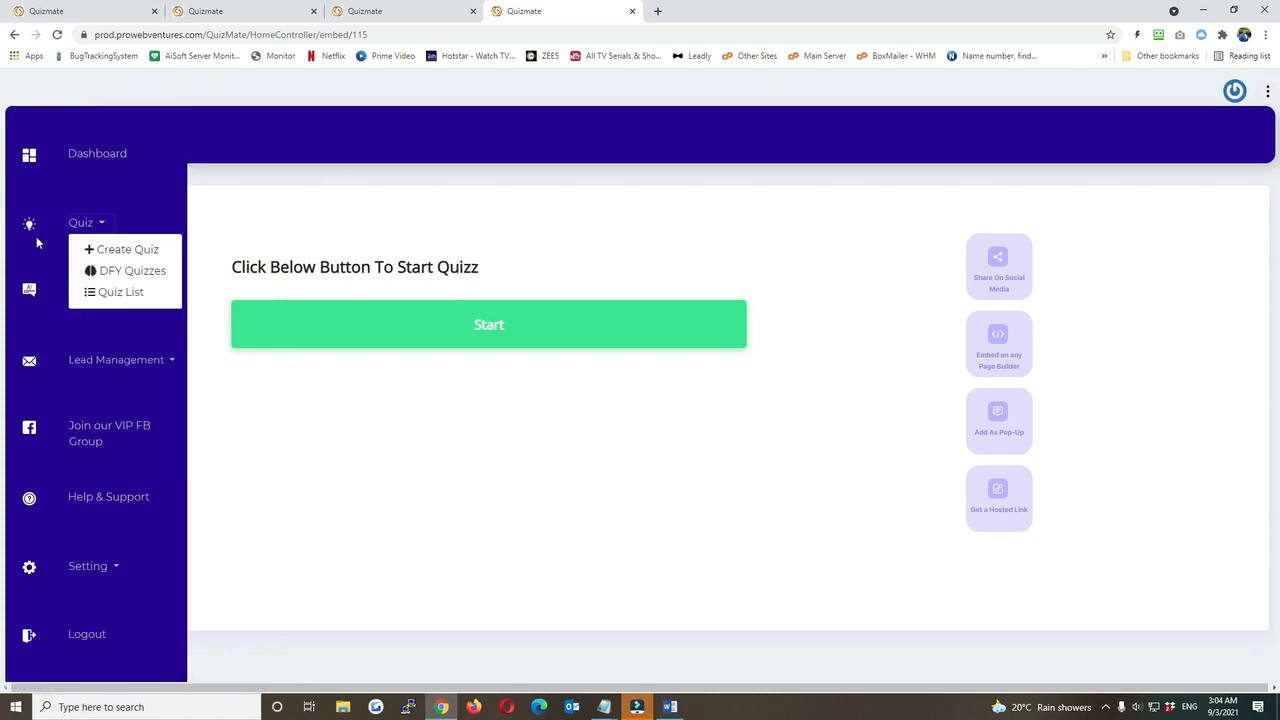
click(32, 290)
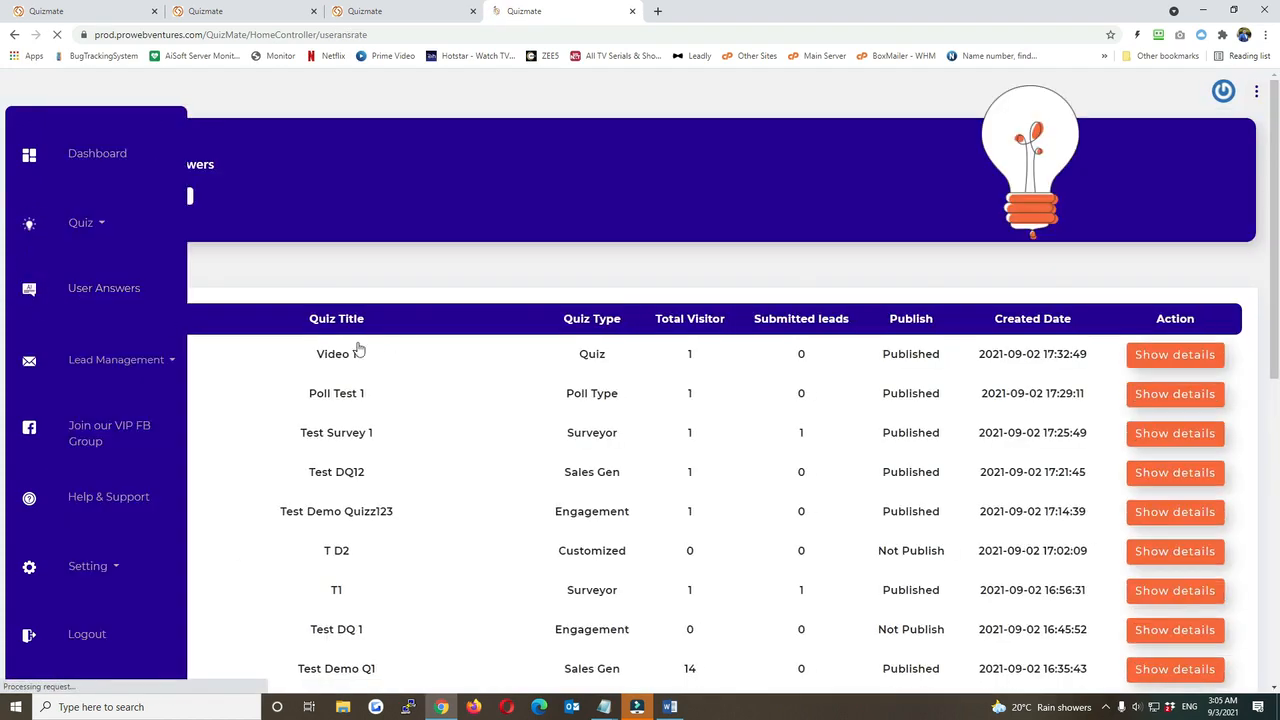
scroll(543, 297, down, 2)
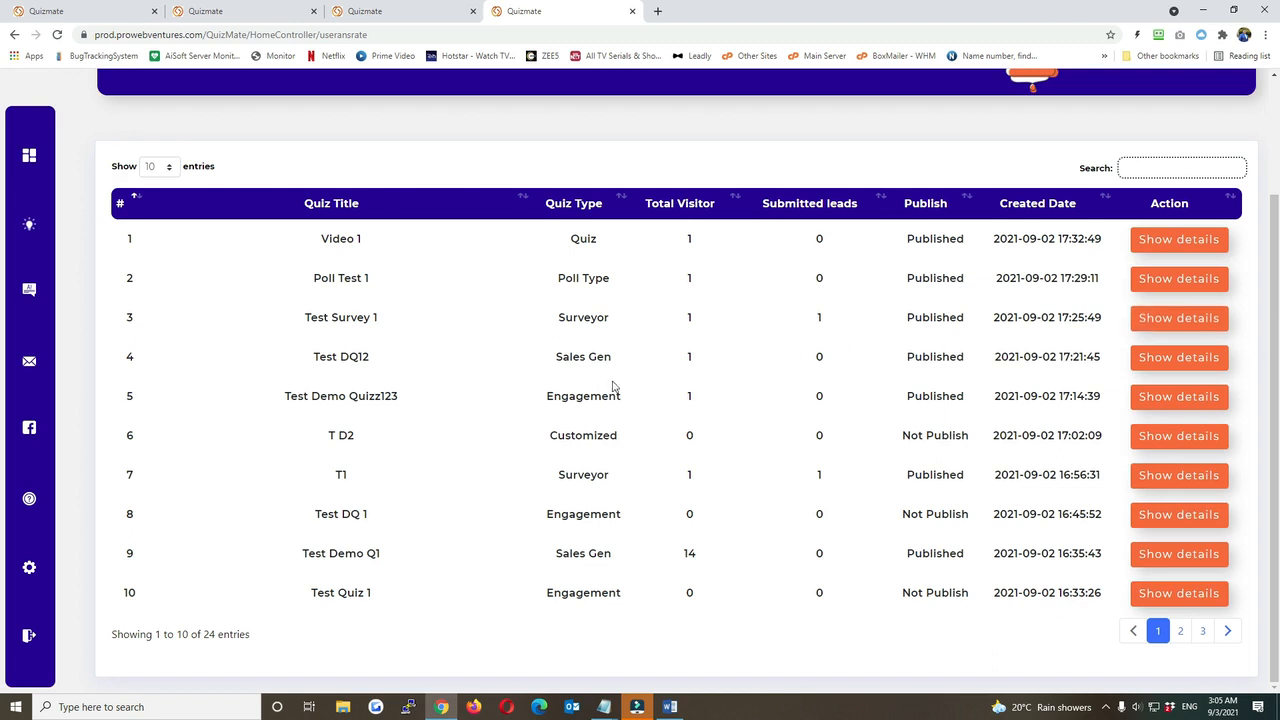
scroll(495, 450, up, 3)
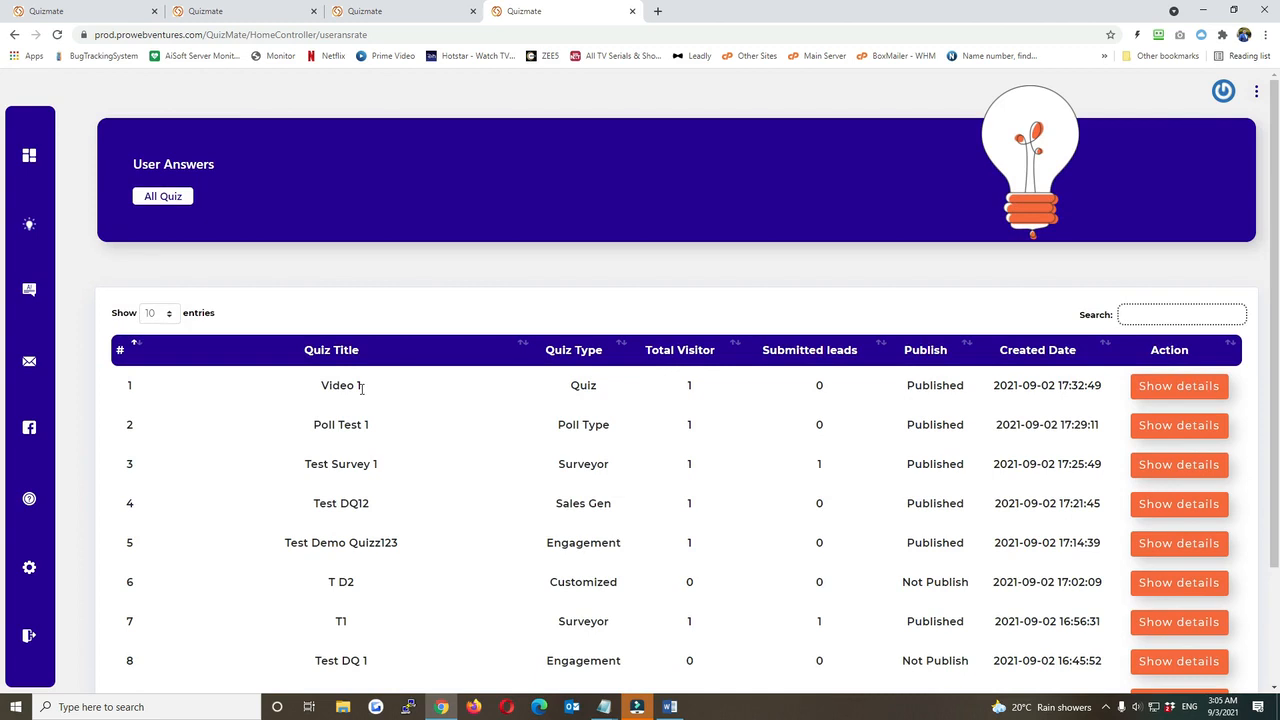